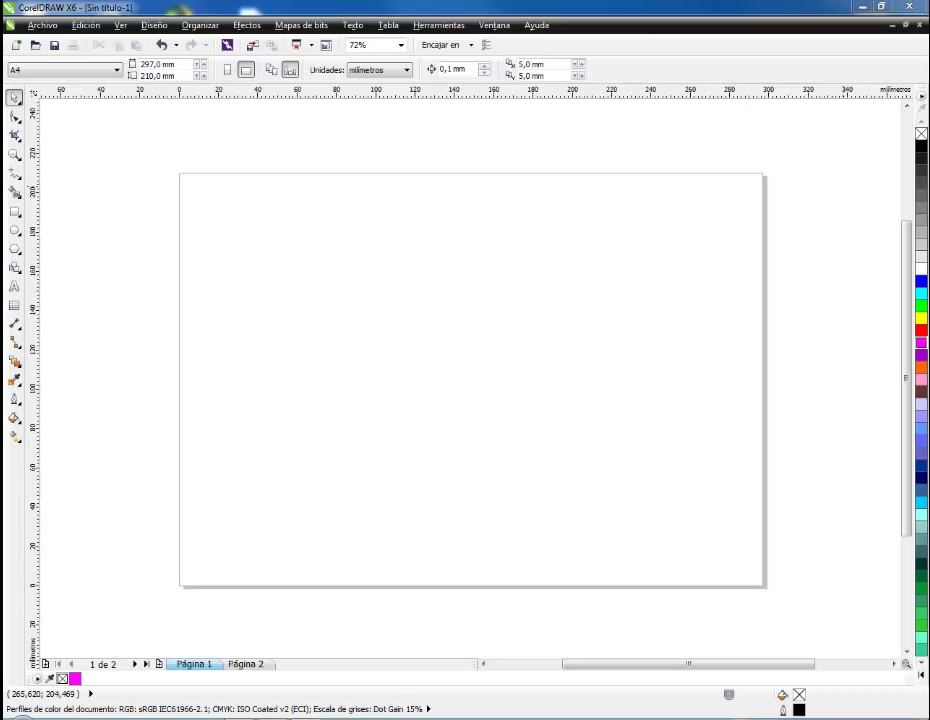
Step: Examine the property settings of the 3-Point Curve, Freehand and Artistic Media tools
click(17, 178)
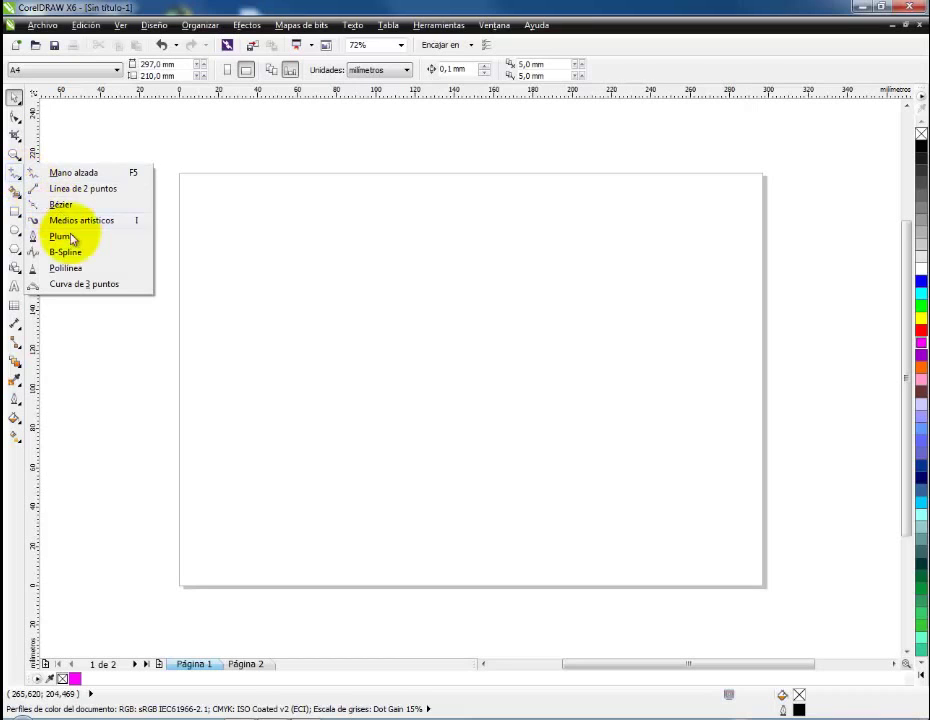
click(99, 285)
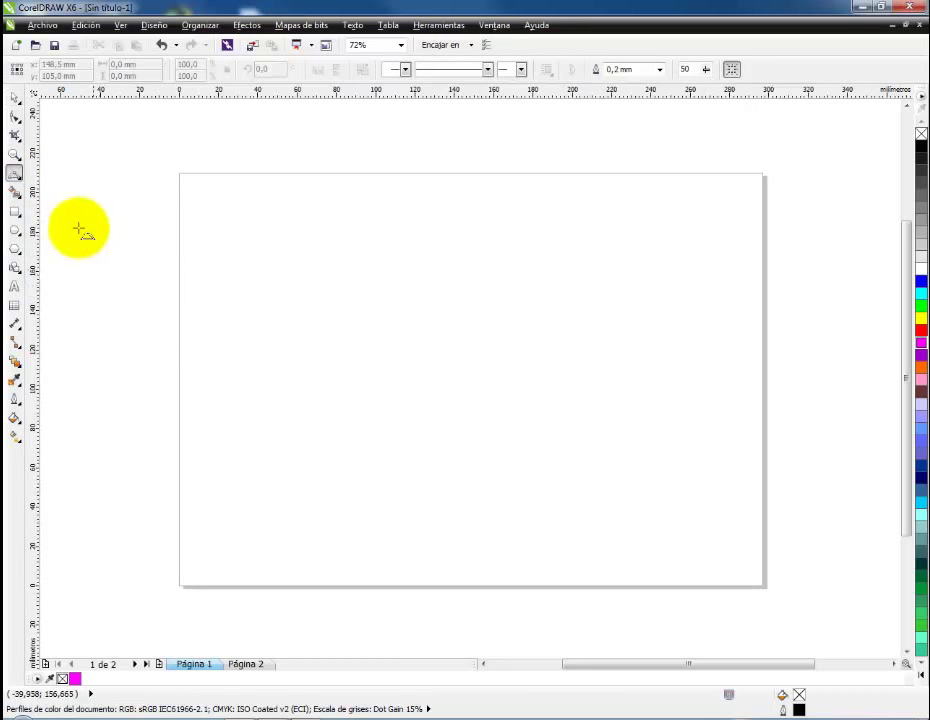
click(15, 176)
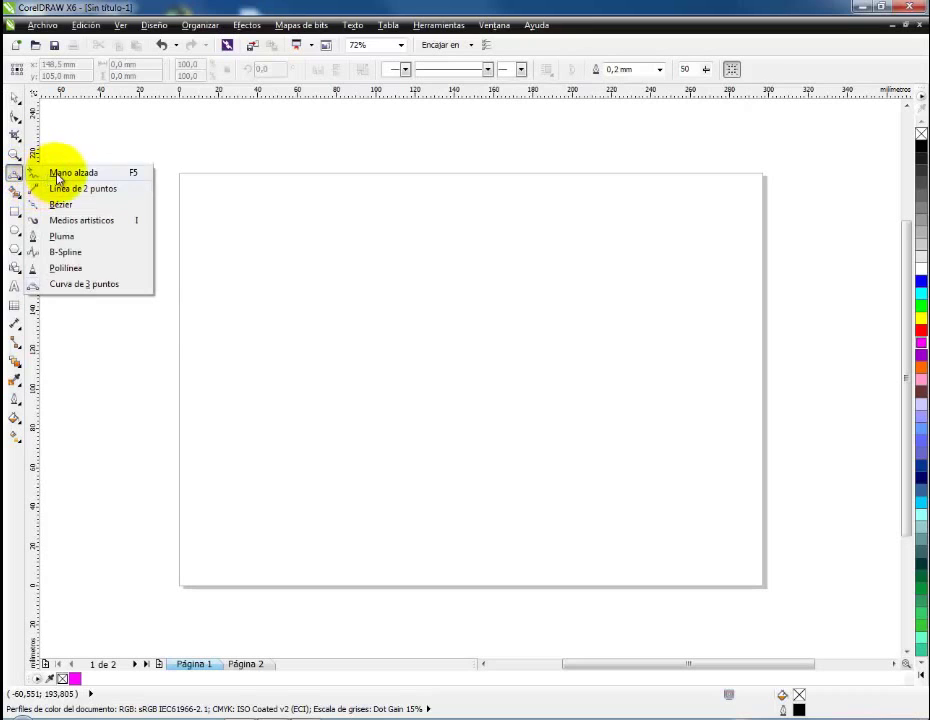
click(38, 172)
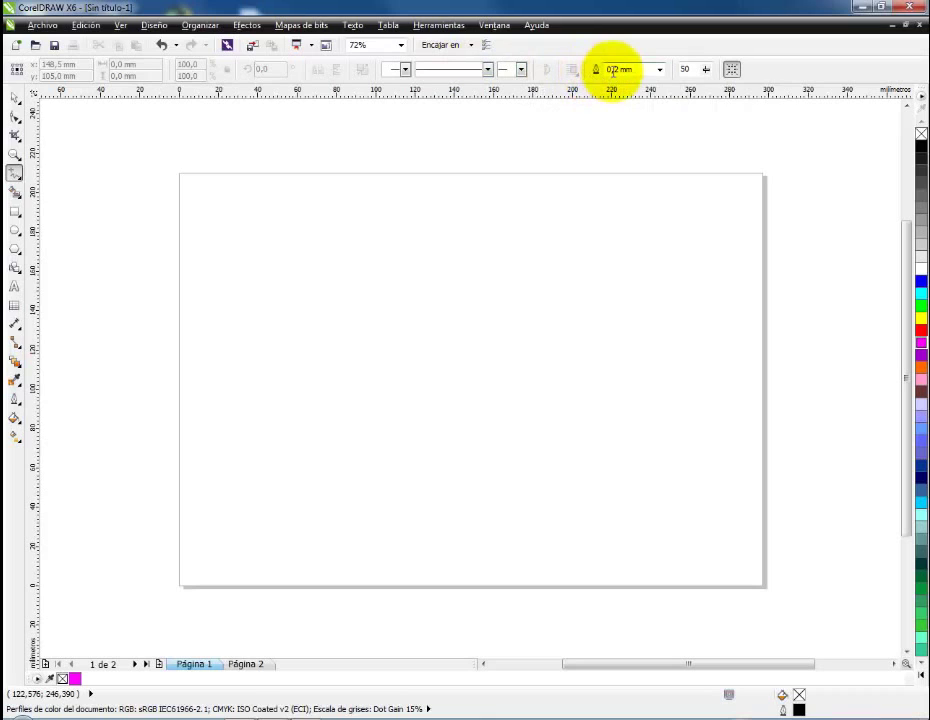
click(733, 69)
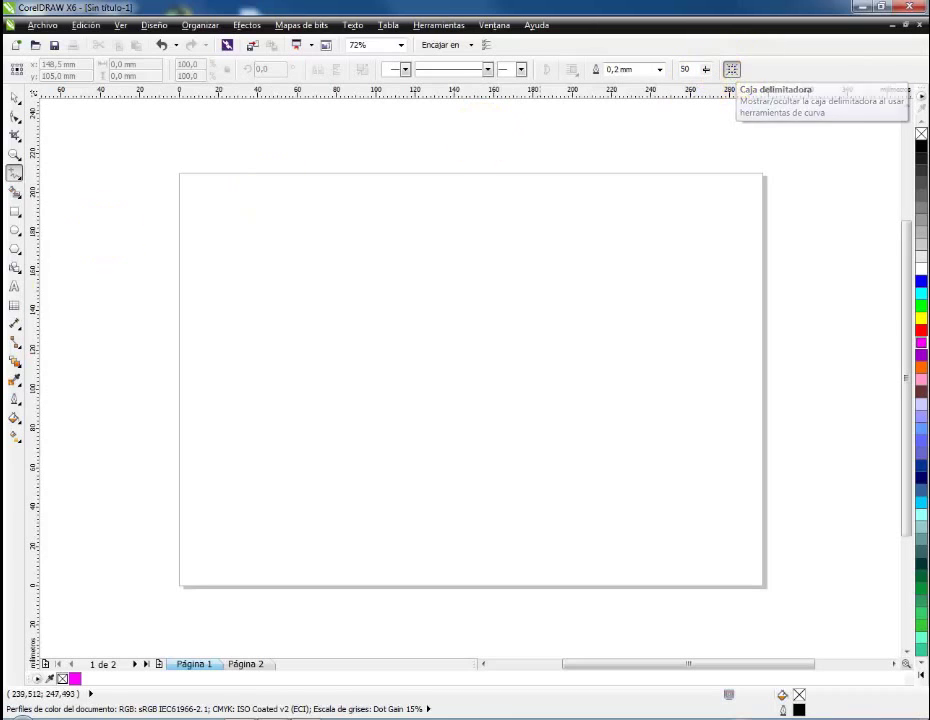
click(18, 178)
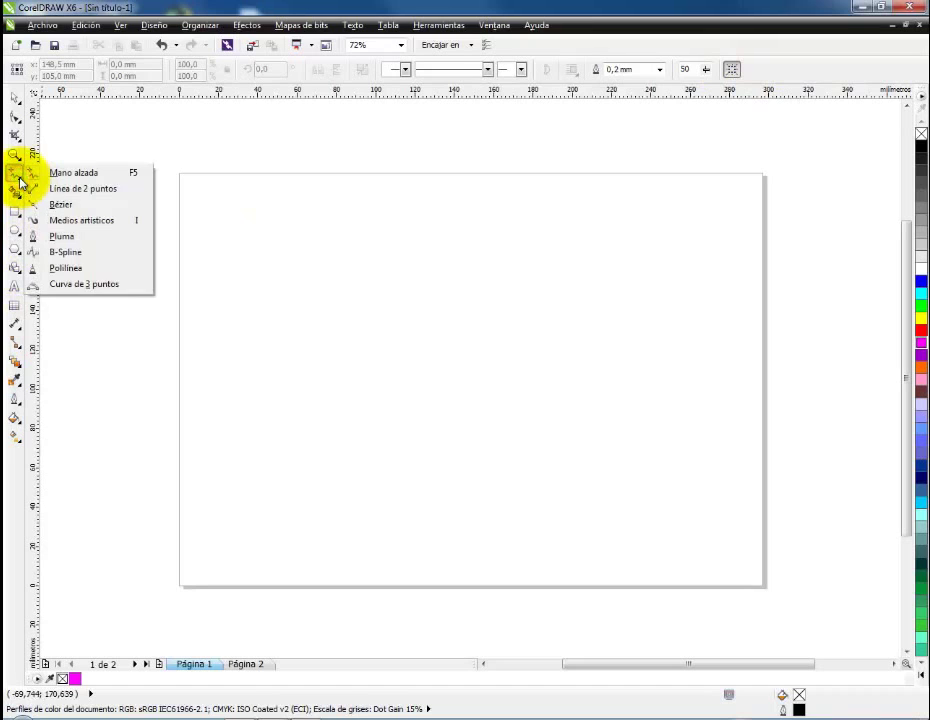
click(60, 221)
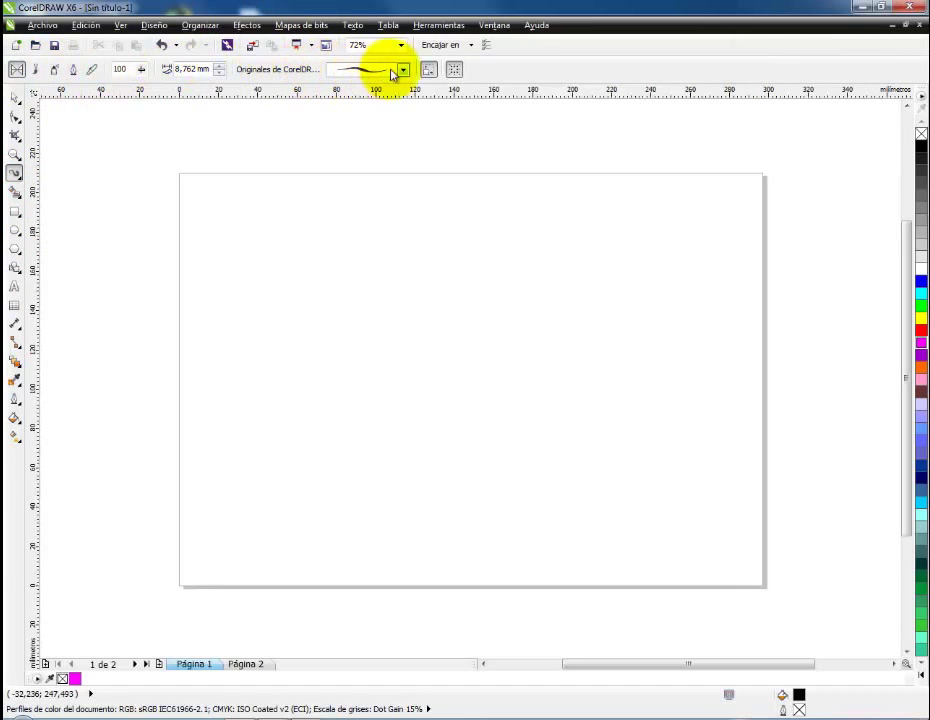
Step: Draw a closed freehand shape about 84 by 91 mm in the page's upper middle and fill it with orange
click(18, 179)
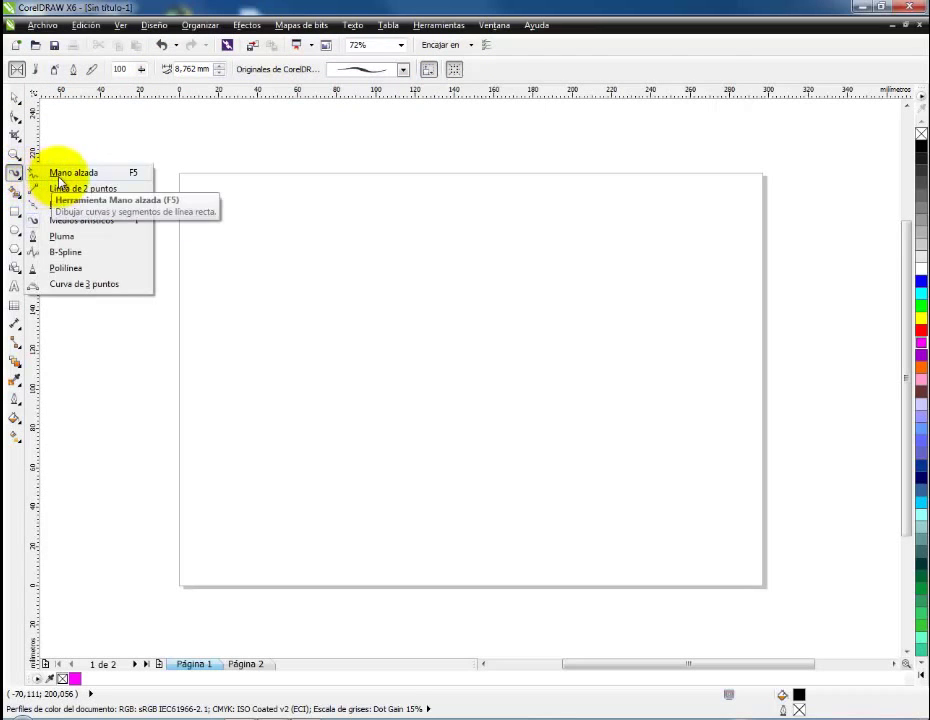
click(45, 173)
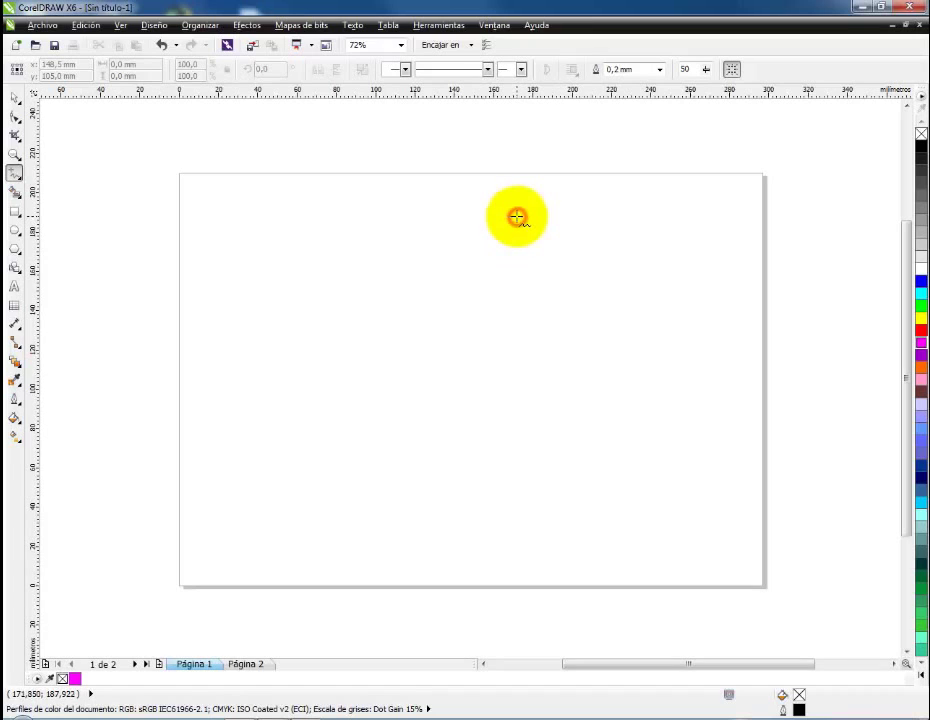
mouse_move(516, 216)
mouse_down()
mouse_move(450, 259)
mouse_move(440, 314)
mouse_move(451, 360)
mouse_move(484, 391)
mouse_move(589, 381)
mouse_move(603, 360)
mouse_move(593, 328)
mouse_move(604, 285)
mouse_move(598, 263)
mouse_move(568, 226)
mouse_move(517, 215)
mouse_up()
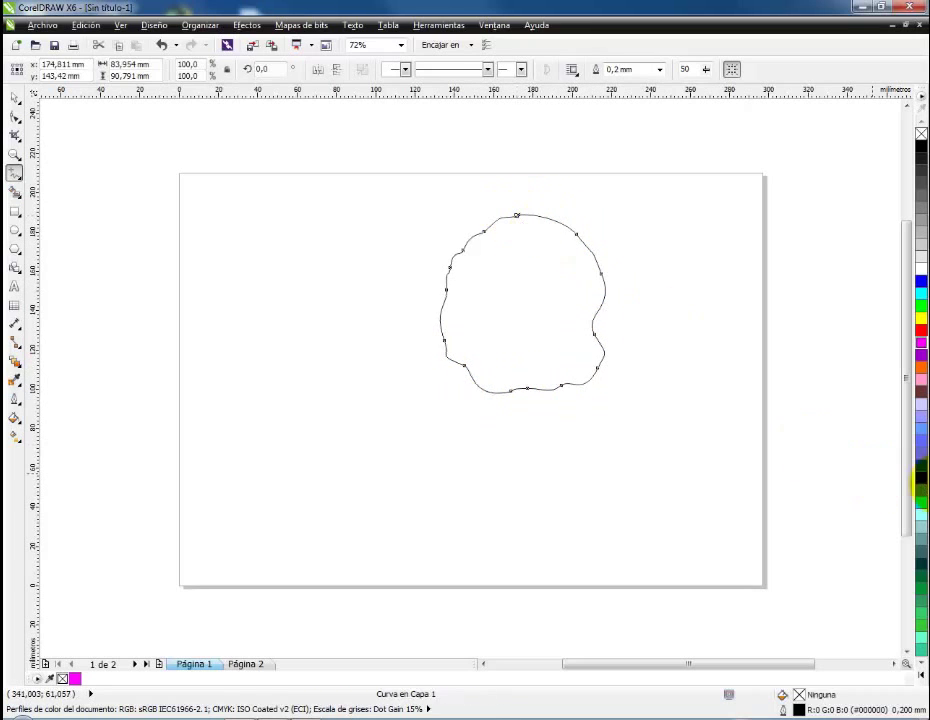
click(922, 368)
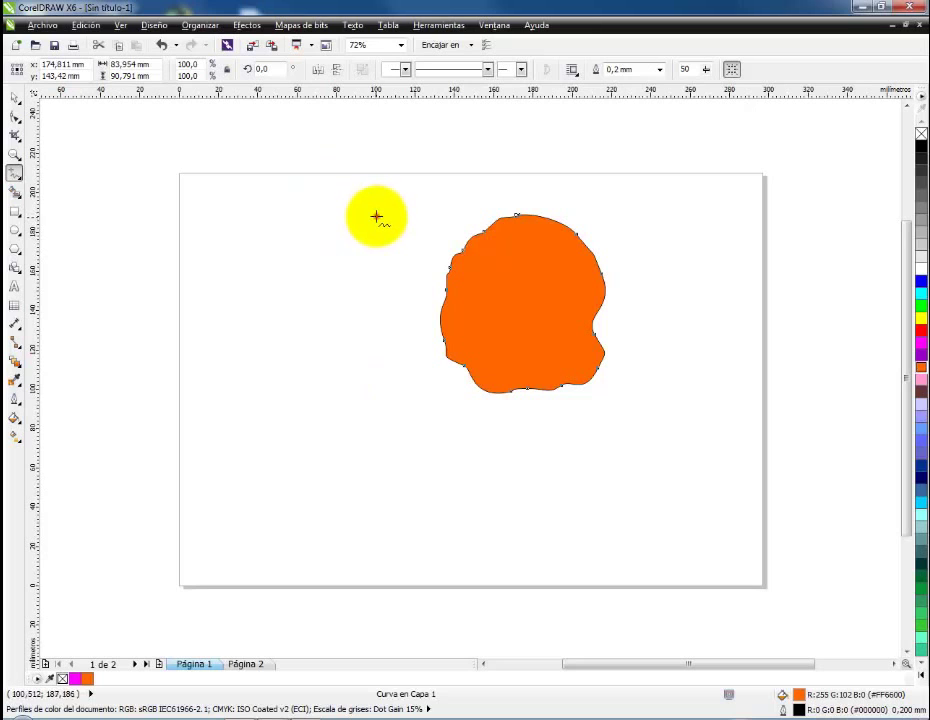
Step: Draw an open freehand face profile about 89 by 139 mm beside the orange shape, and delete all objects on the page
mouse_move(376, 216)
mouse_down()
mouse_move(319, 247)
mouse_move(272, 343)
mouse_move(296, 357)
mouse_move(324, 356)
mouse_move(307, 368)
mouse_move(304, 389)
mouse_move(321, 398)
mouse_move(362, 366)
mouse_move(356, 385)
mouse_move(303, 418)
mouse_move(319, 432)
mouse_move(324, 470)
mouse_move(340, 481)
mouse_move(389, 486)
mouse_move(446, 432)
mouse_up()
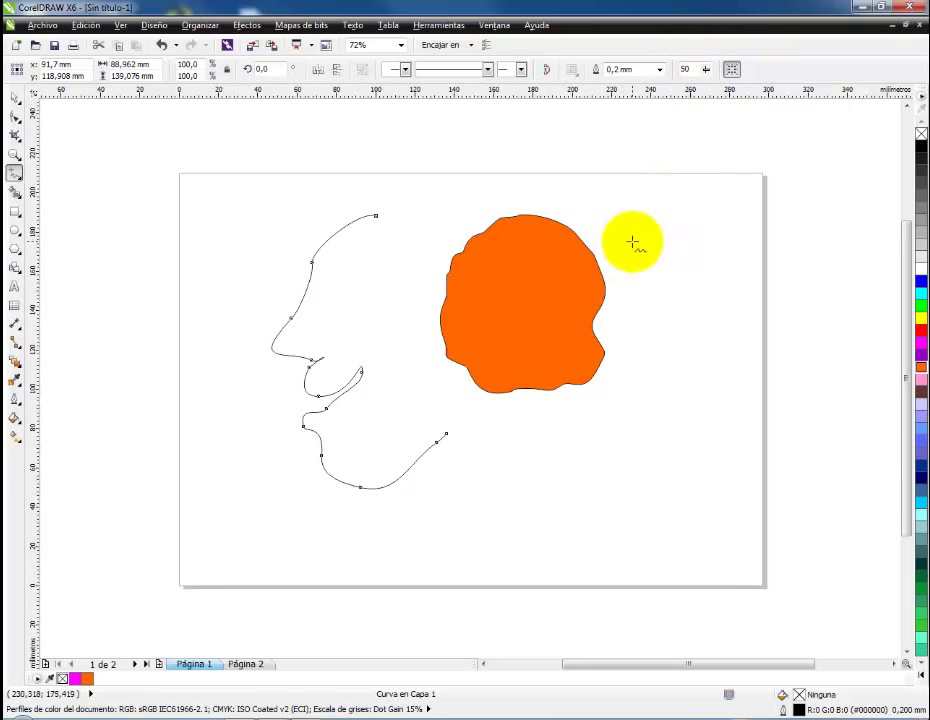
double_click(16, 98)
key(Delete)
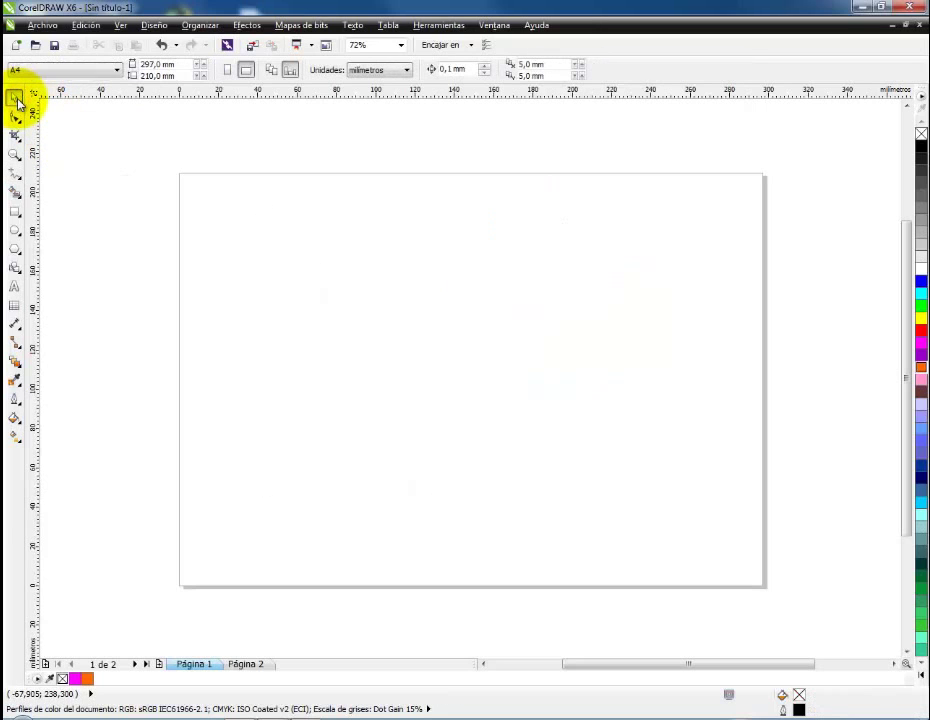
Step: Draw a closed triangle from straight Freehand segments near the page's upper edge, with a horizontal top side about 114 mm long
click(15, 173)
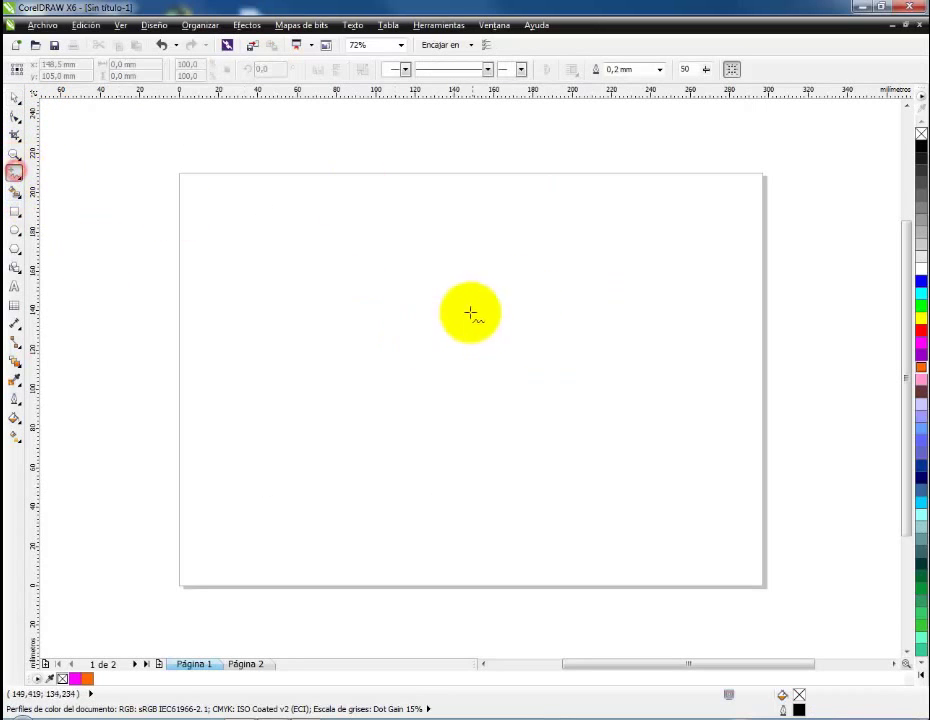
click(370, 230)
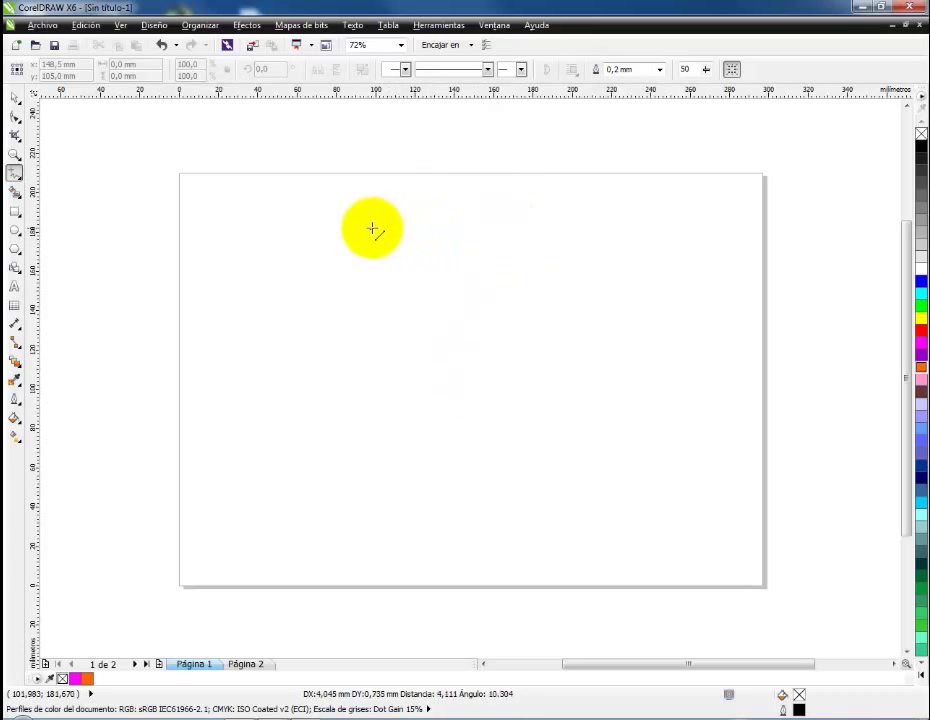
click(595, 229)
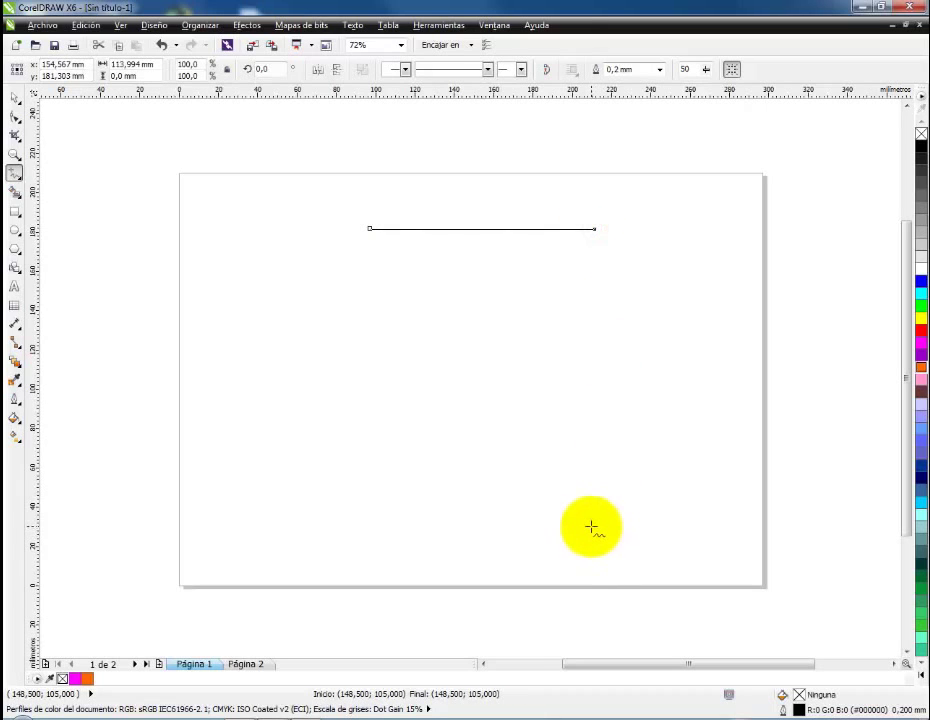
click(597, 230)
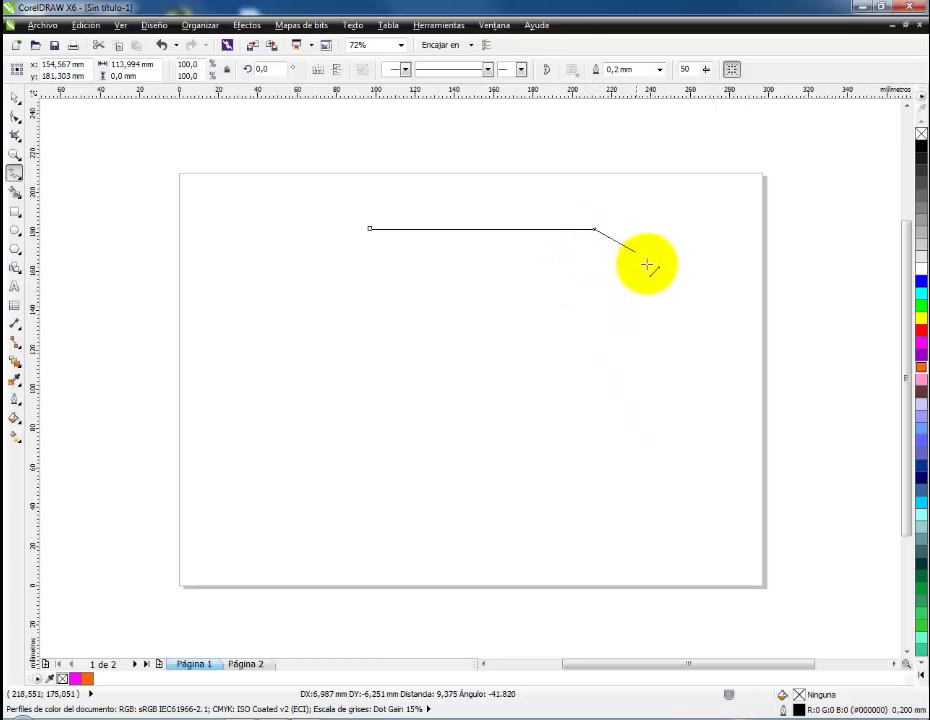
double_click(421, 335)
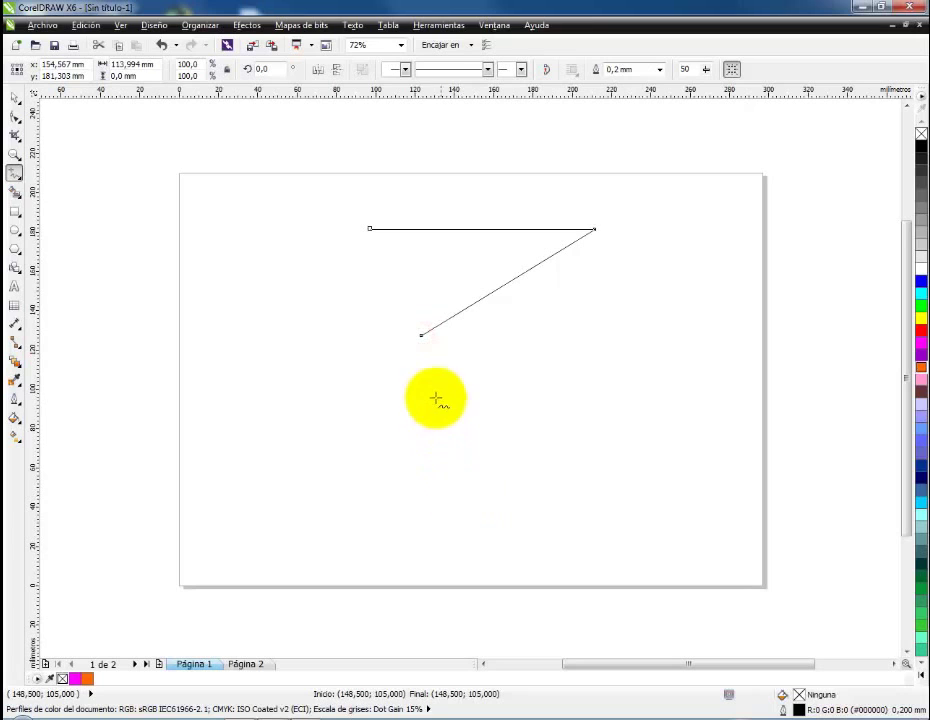
click(421, 335)
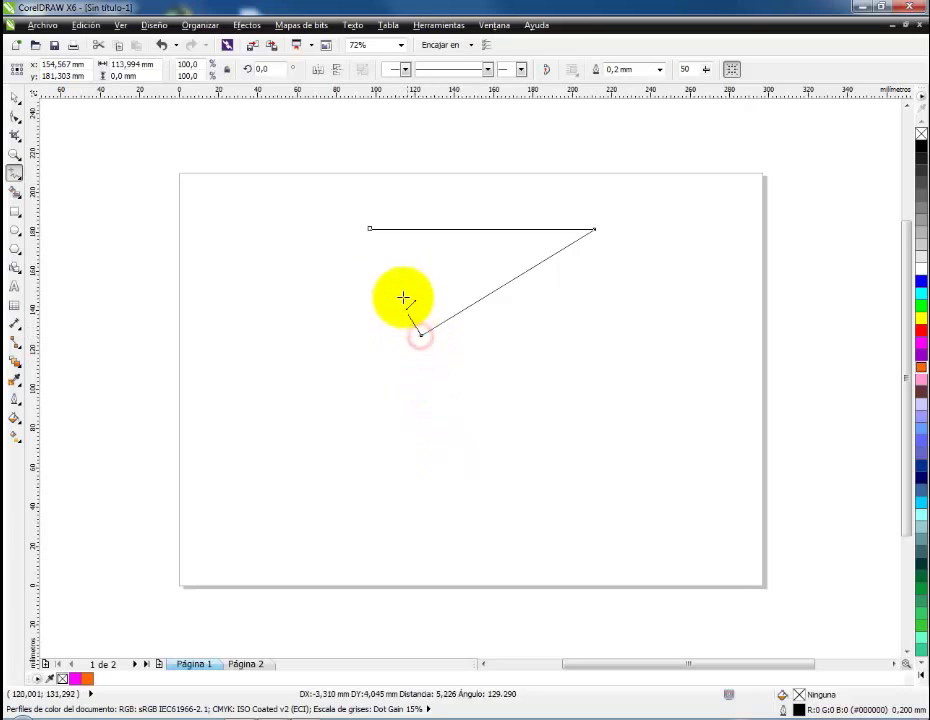
click(370, 229)
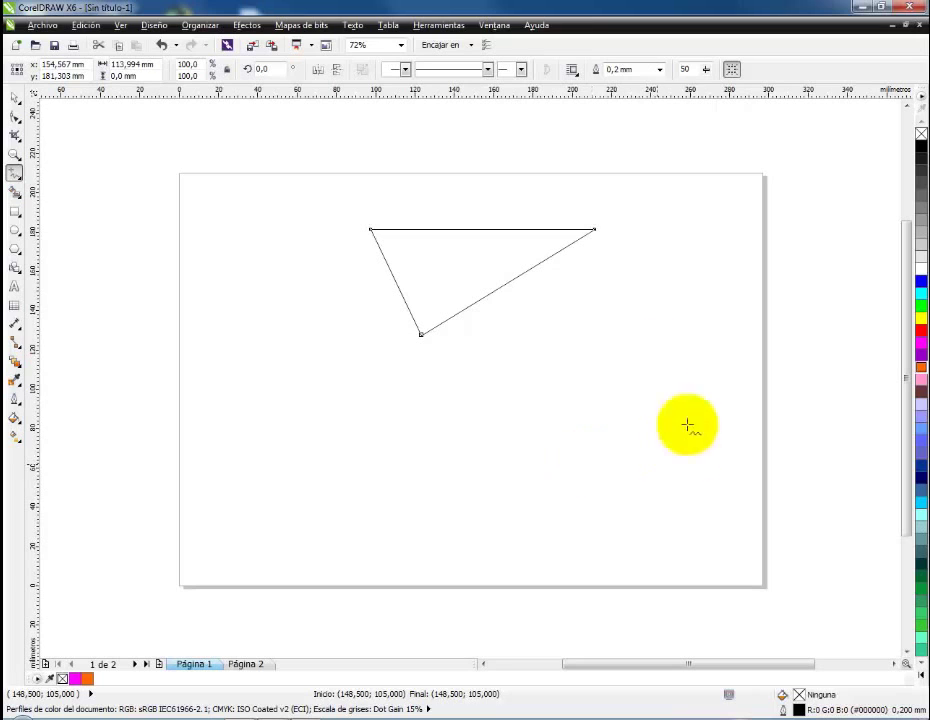
Step: Draw a boot-like outline of straight Freehand segments below and right of the triangle, closing its top with a freehand curve
click(633, 330)
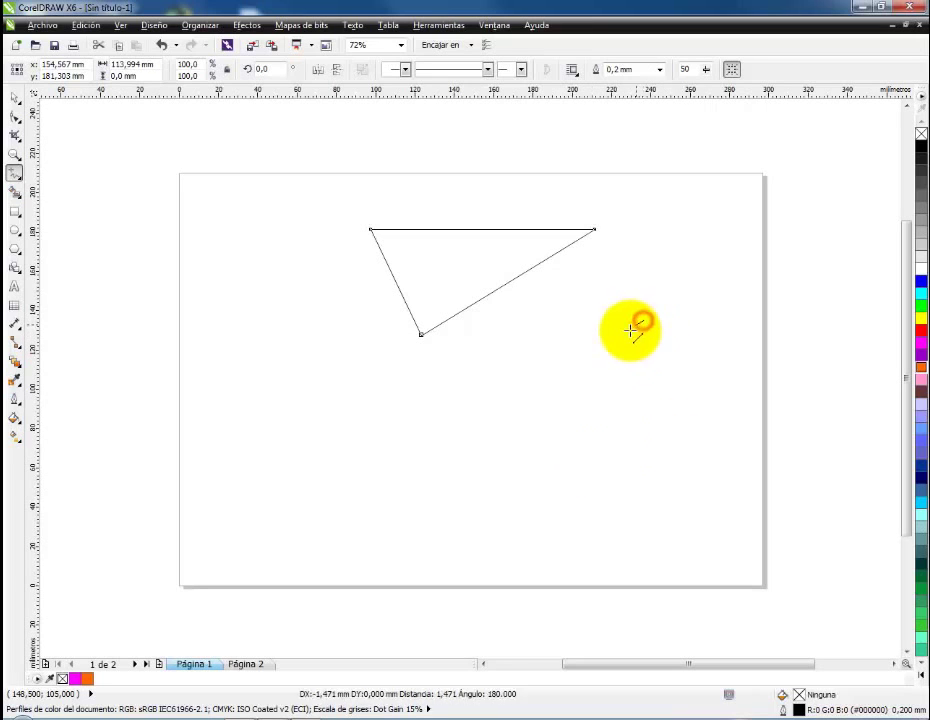
click(607, 378)
click(622, 431)
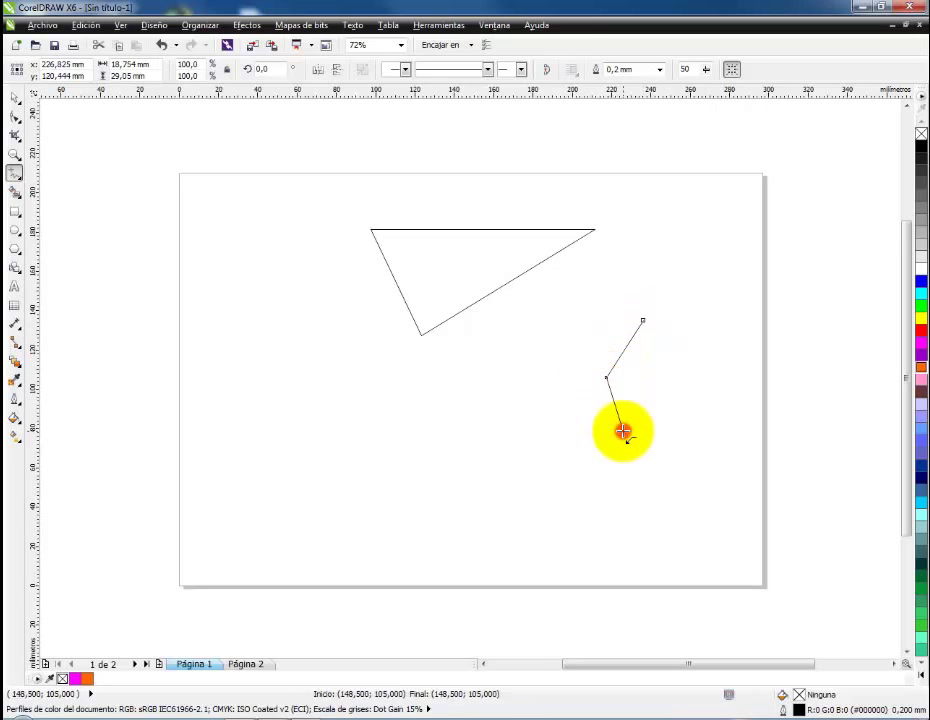
click(535, 478)
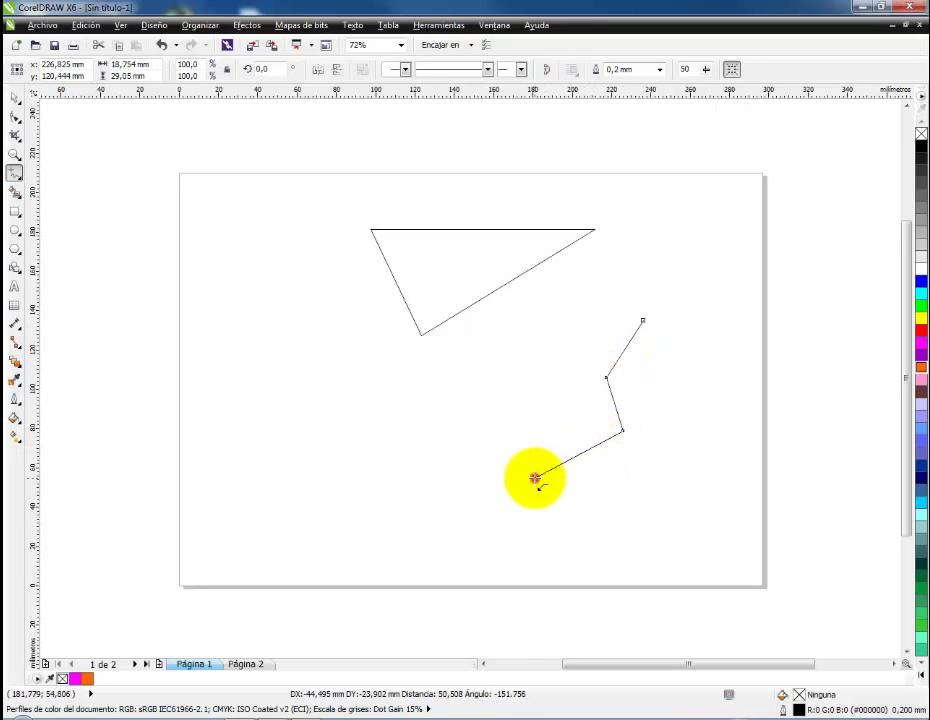
click(585, 533)
click(655, 487)
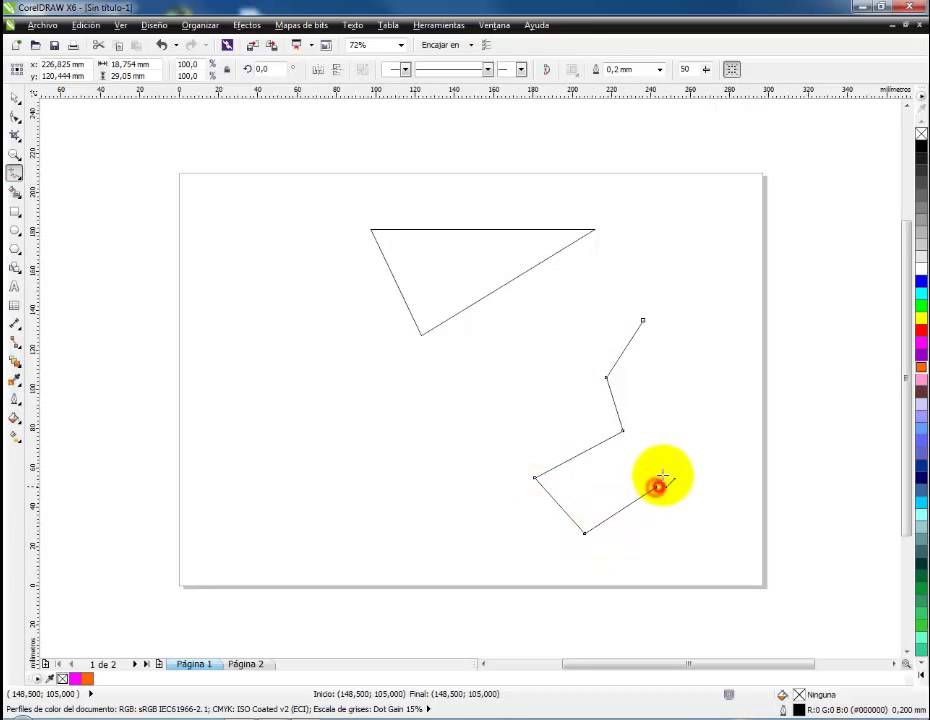
click(667, 414)
click(658, 384)
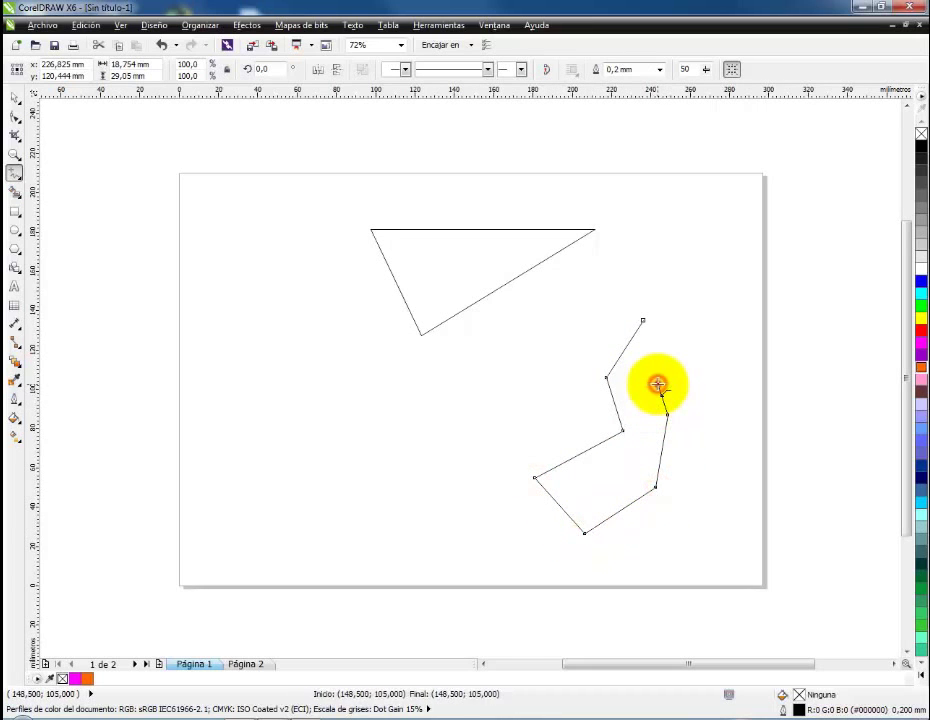
click(685, 334)
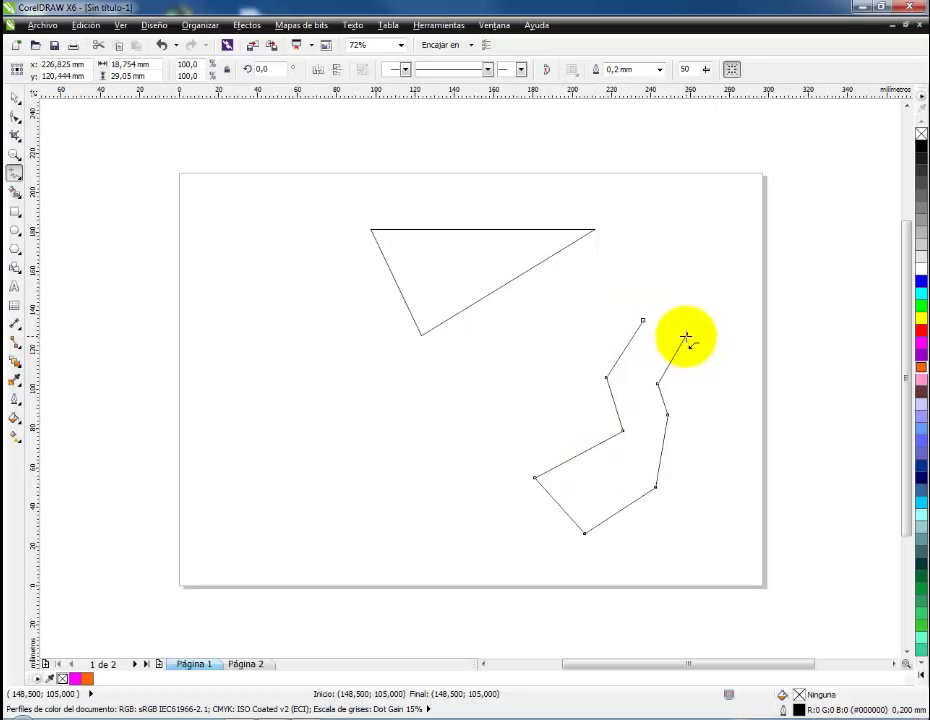
double_click(686, 333)
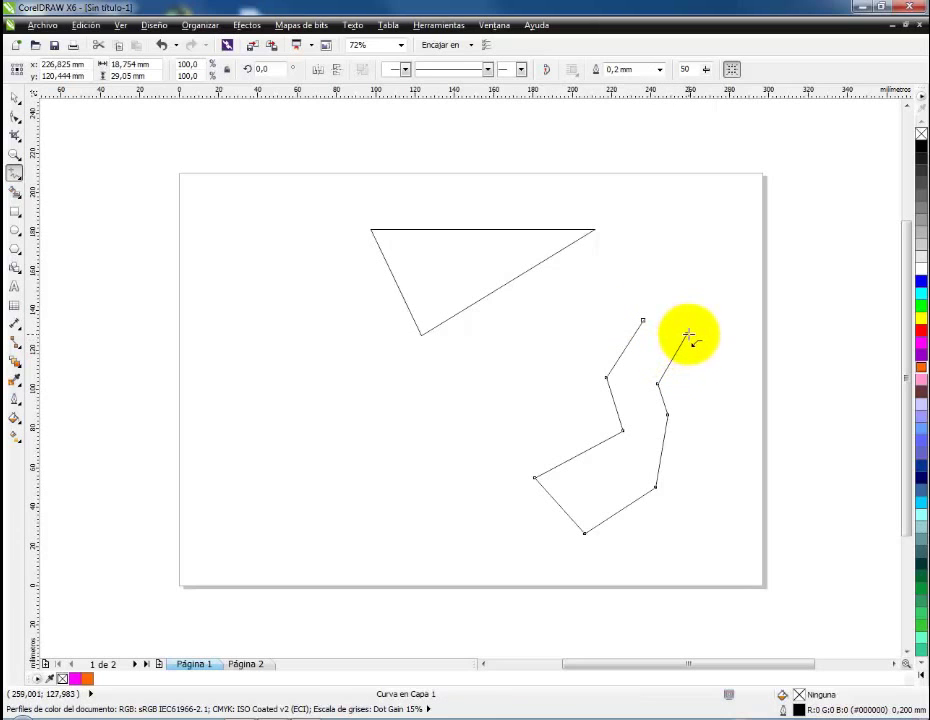
drag(688, 334, 644, 322)
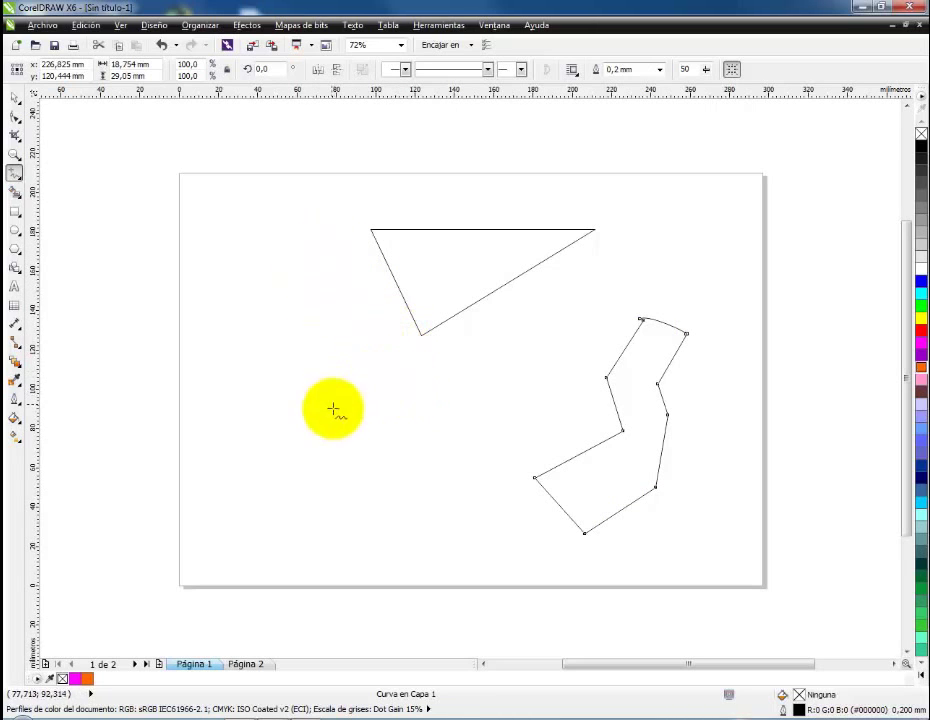
Step: Draw the left side of a hand-like jagged outline below the triangle from straight Freehand segments, zigzagging down towards the page's lower edge
click(402, 366)
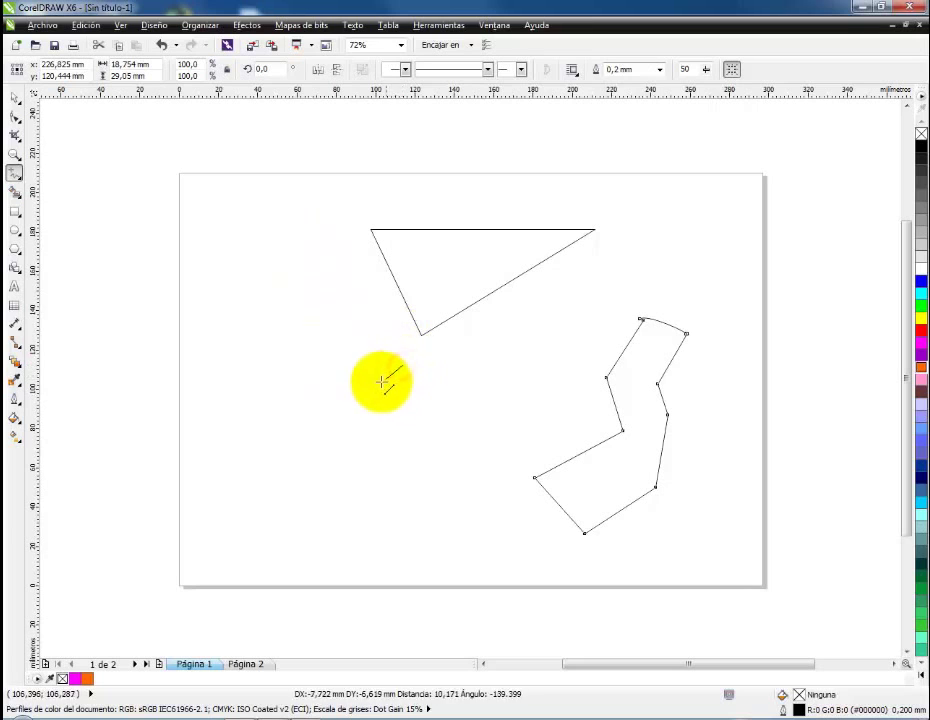
click(365, 397)
click(350, 436)
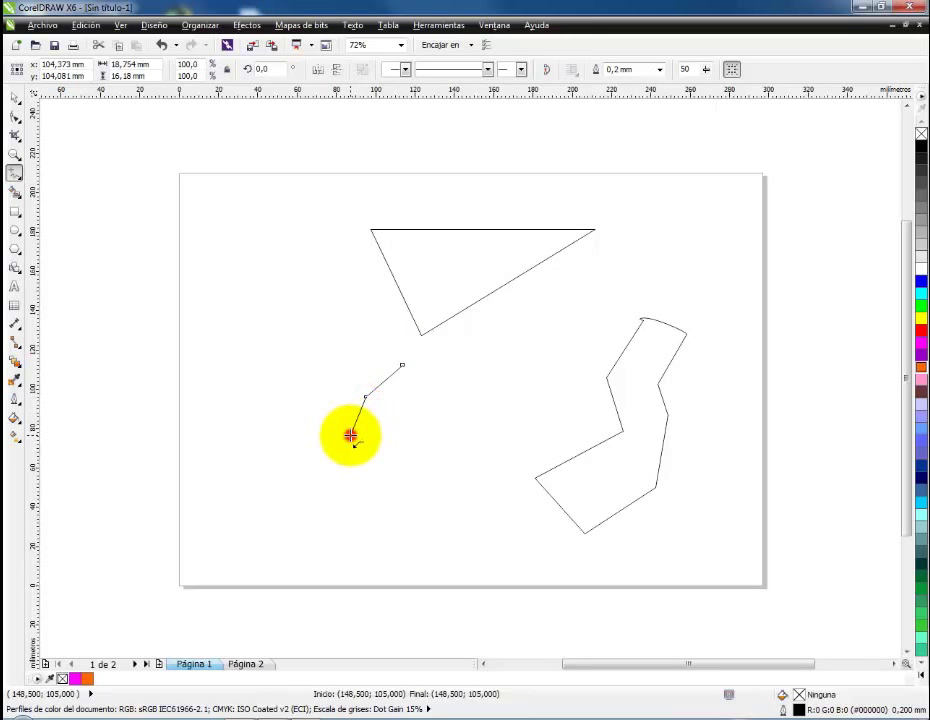
click(349, 452)
click(319, 503)
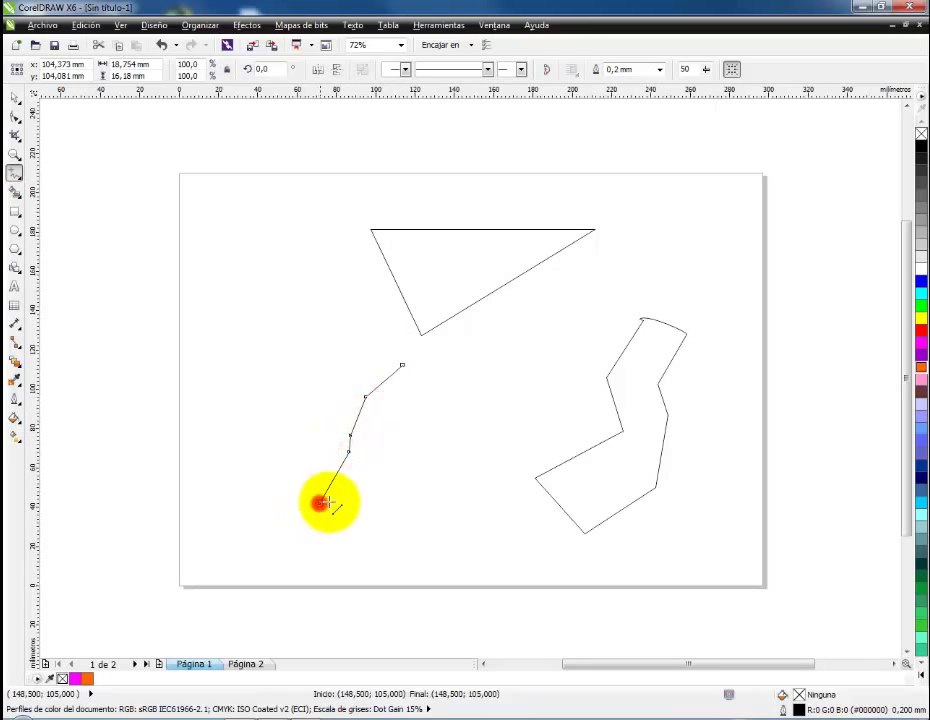
click(356, 498)
click(367, 531)
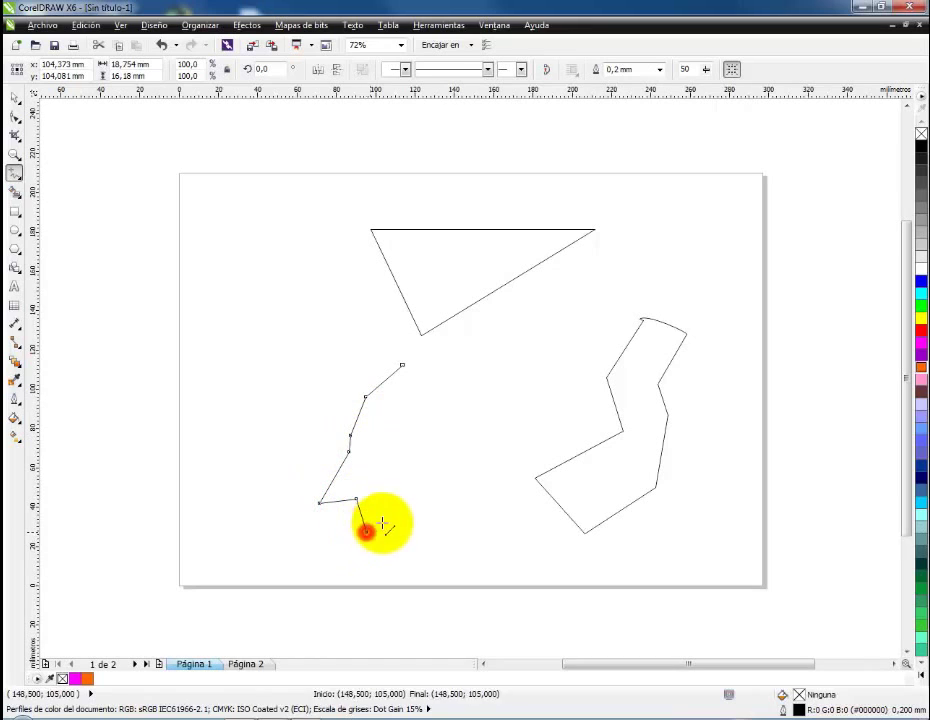
click(411, 498)
click(366, 552)
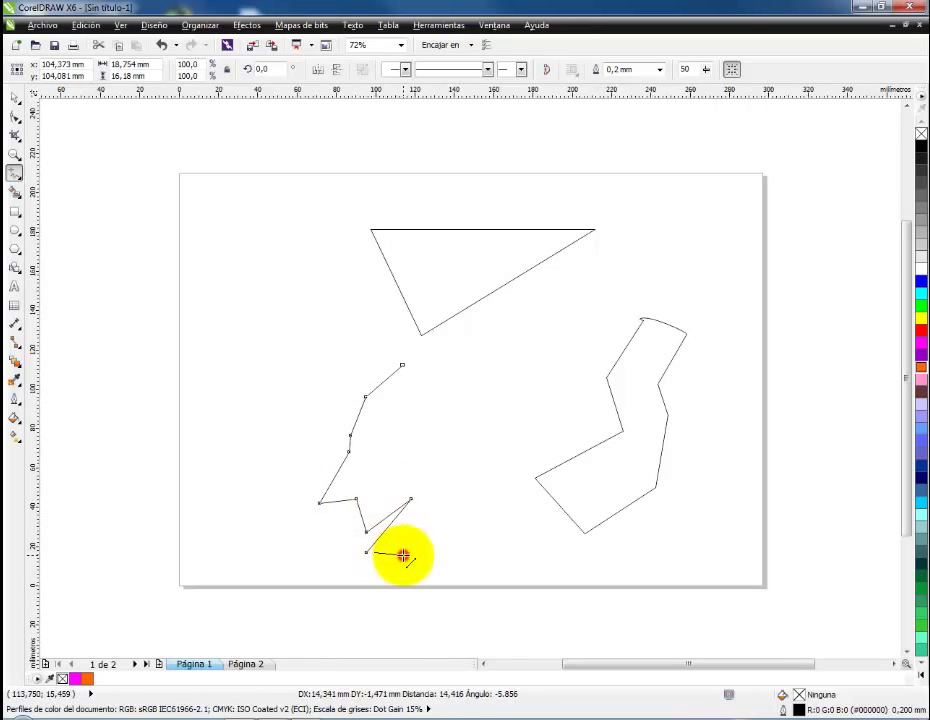
Step: Continue the jagged outline's lower side with straight Freehand segments running rightwards near the page's lower edge and back up towards the centre
double_click(403, 555)
click(412, 571)
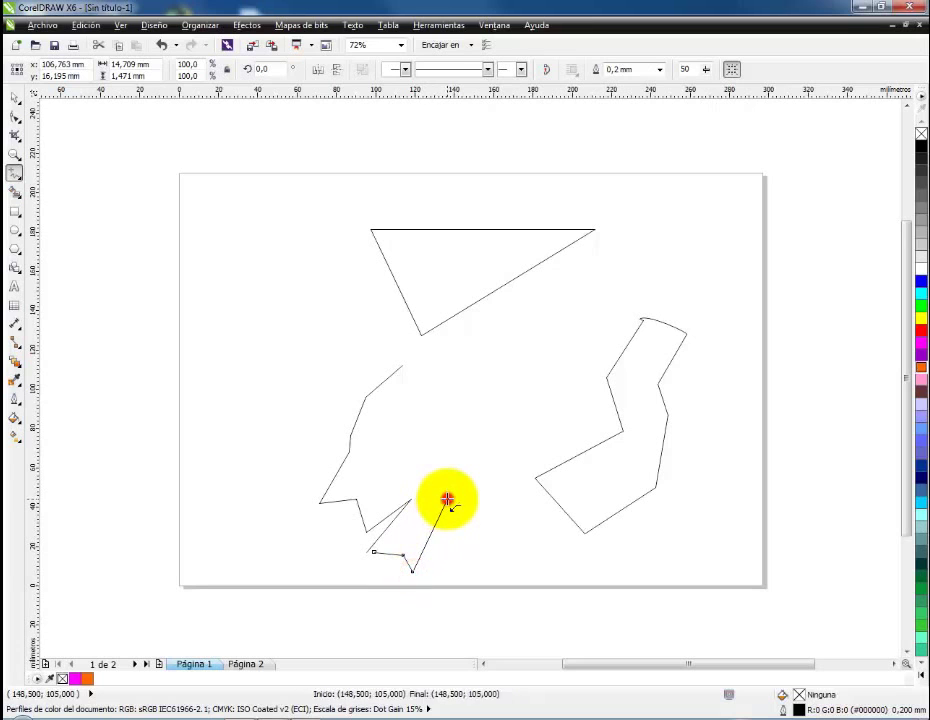
click(447, 498)
click(501, 533)
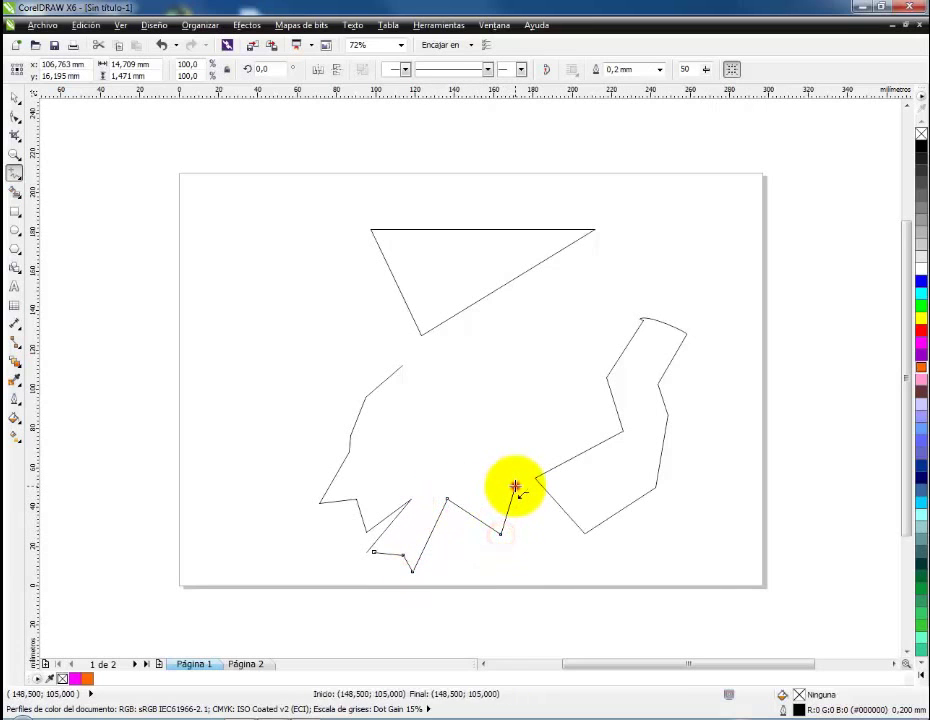
click(515, 486)
click(449, 453)
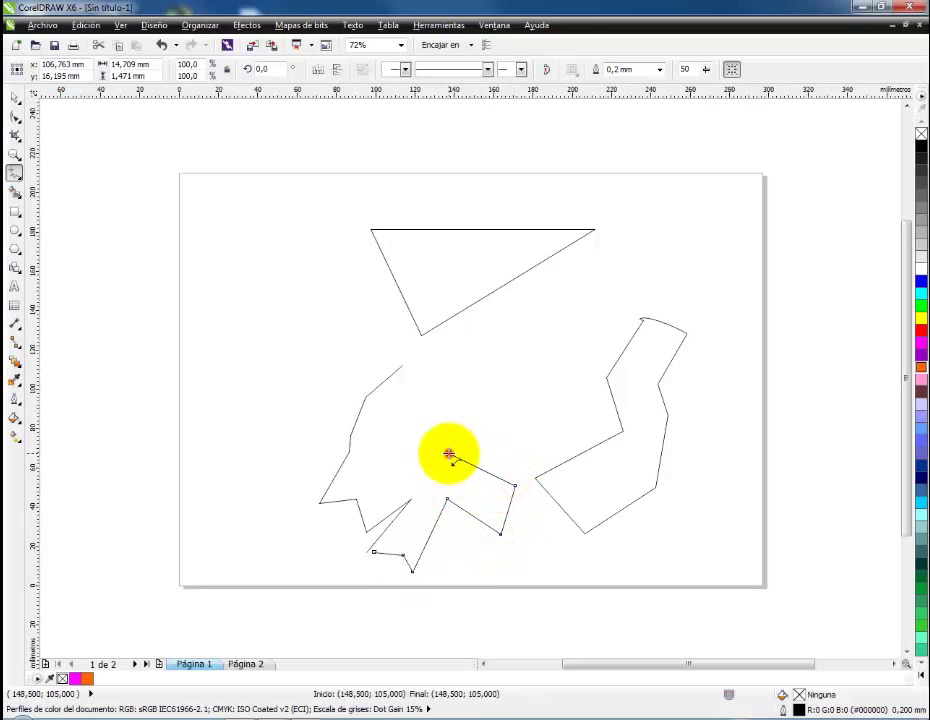
Step: Draw the outline's spiky upper edge with zigzagging straight Freehand segments beneath the triangle, ending at the outline's first starting point
click(480, 399)
click(520, 348)
click(459, 399)
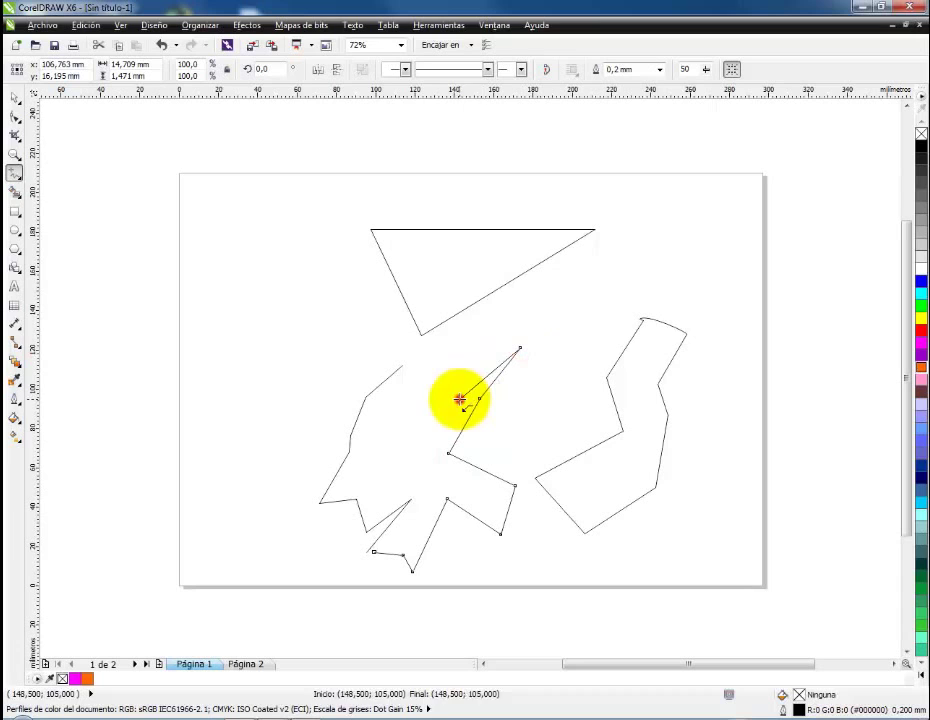
click(490, 313)
click(437, 378)
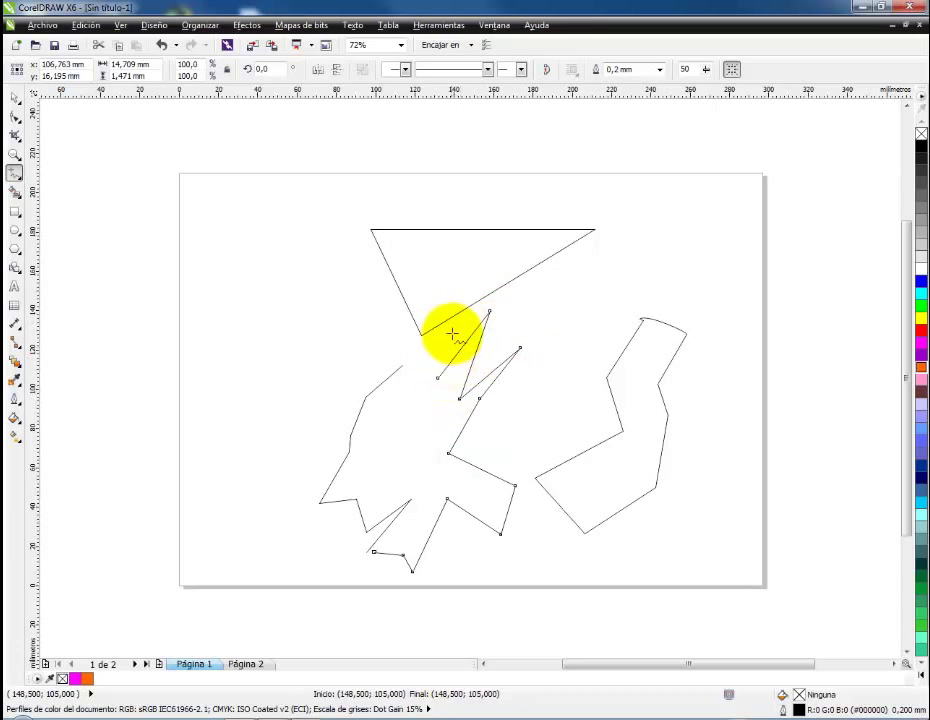
click(437, 378)
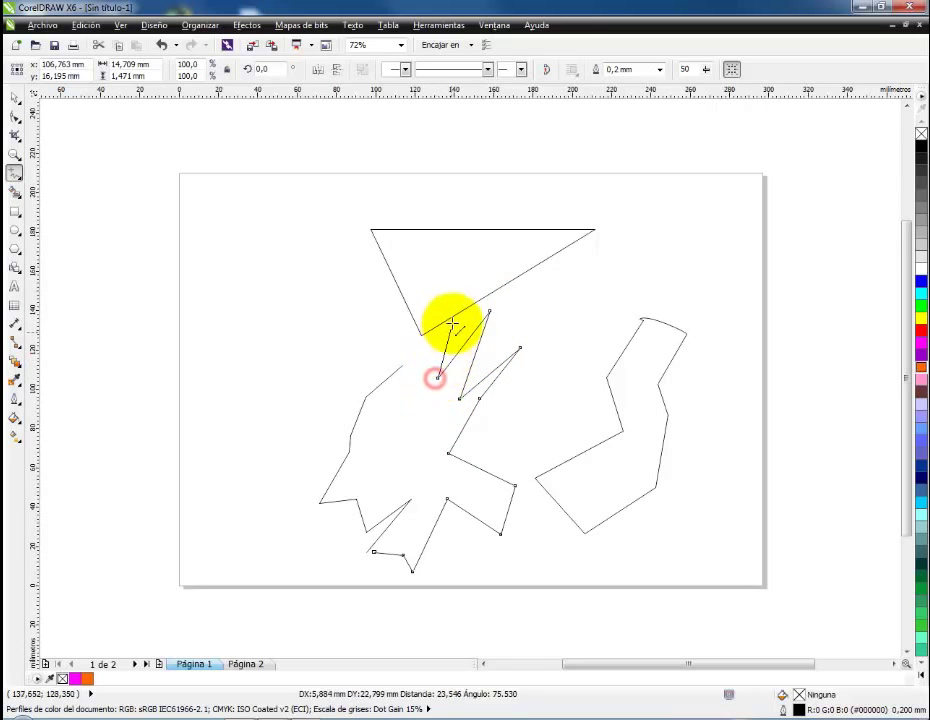
click(452, 317)
click(418, 372)
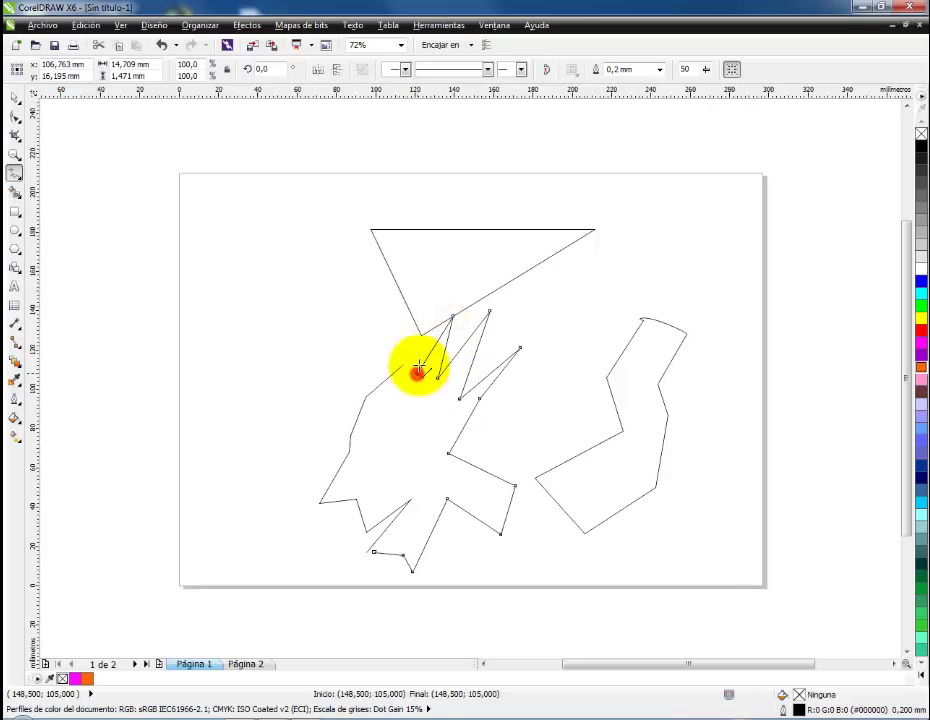
click(420, 316)
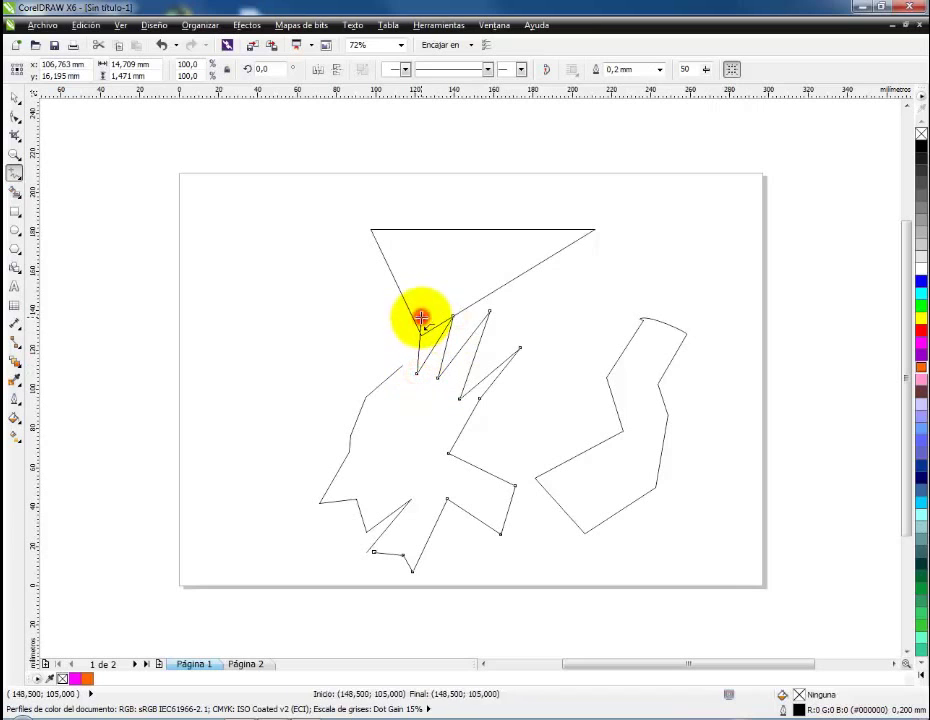
click(400, 367)
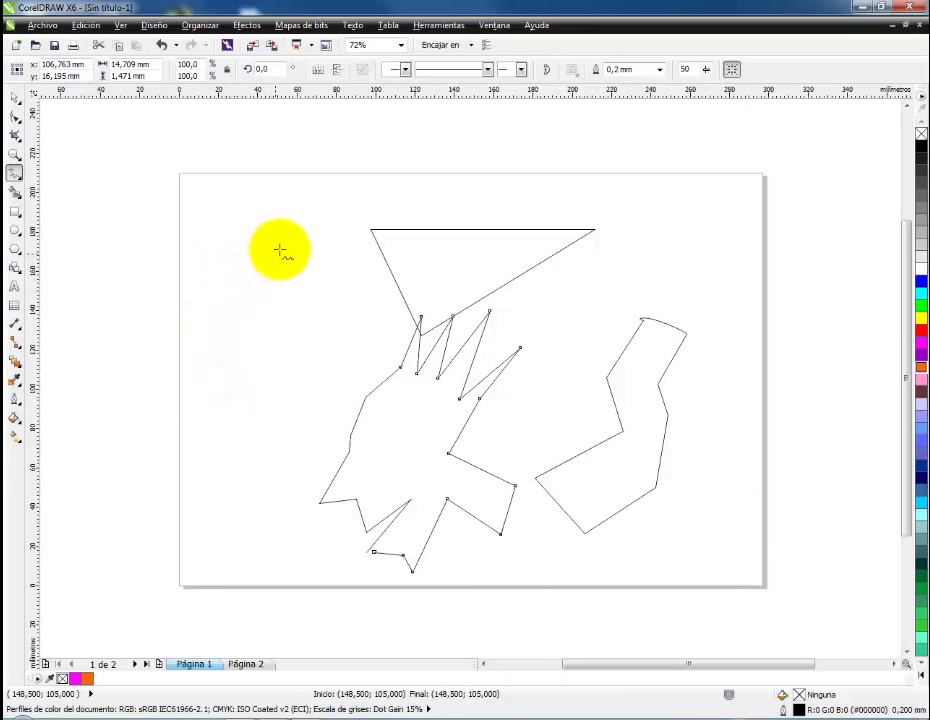
Step: Draw a straight diagonal Freehand line about 53 by 81 mm in the page's upper-left area and select it
click(323, 225)
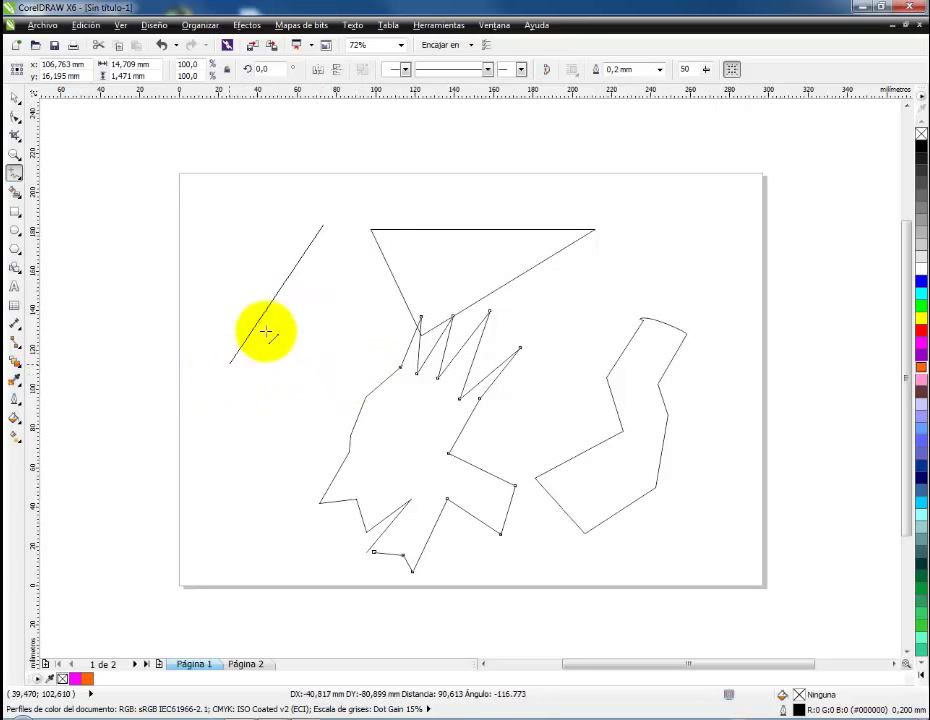
click(218, 383)
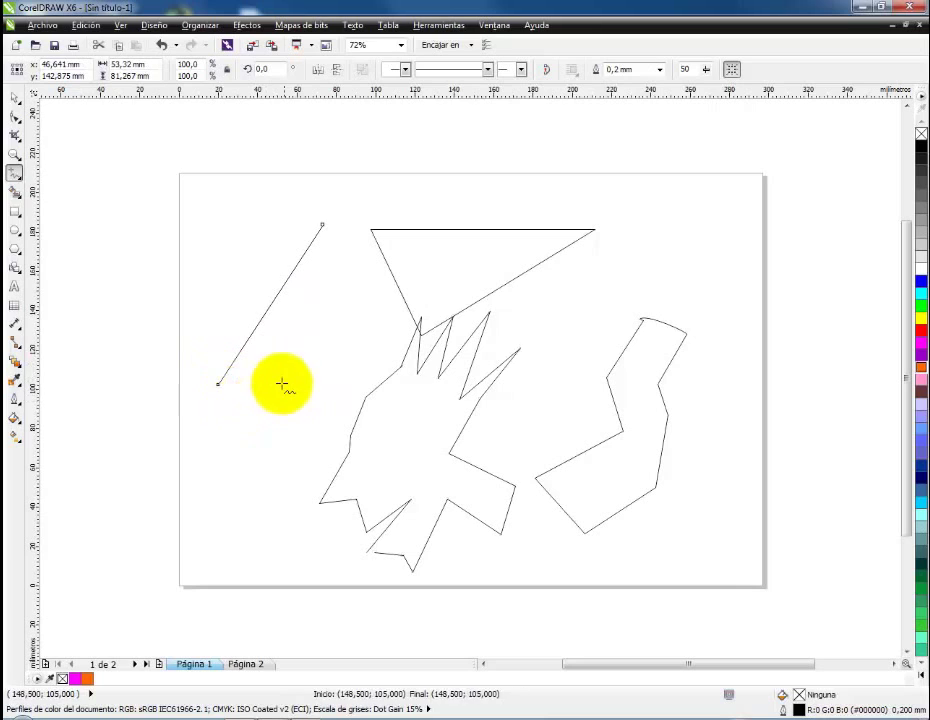
key(space)
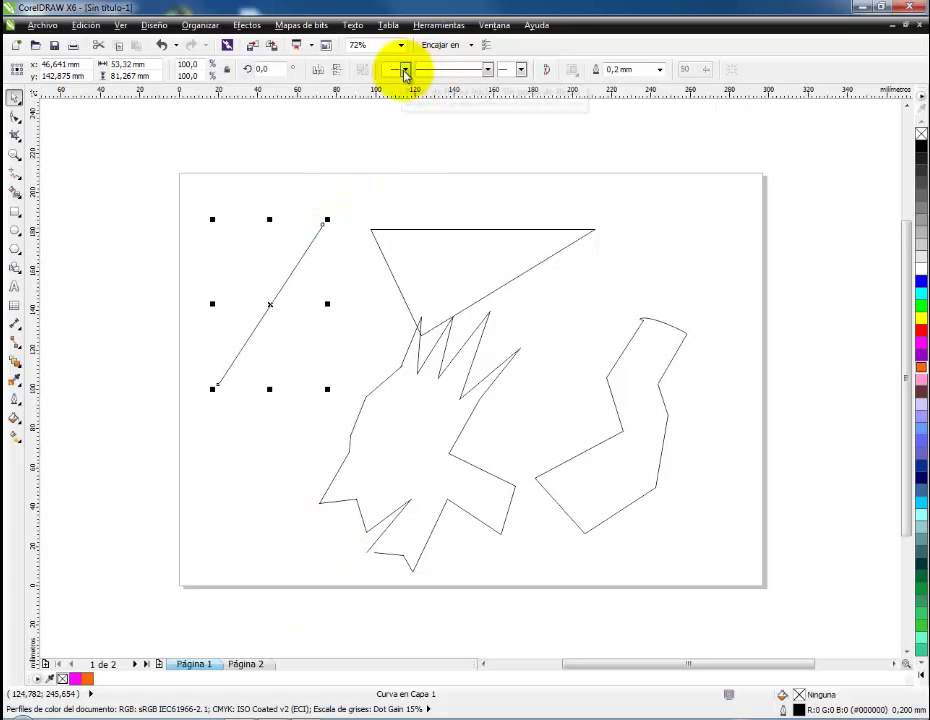
Step: Give the diagonal line a dashed line style and an outline width of 2.0 mm
click(488, 70)
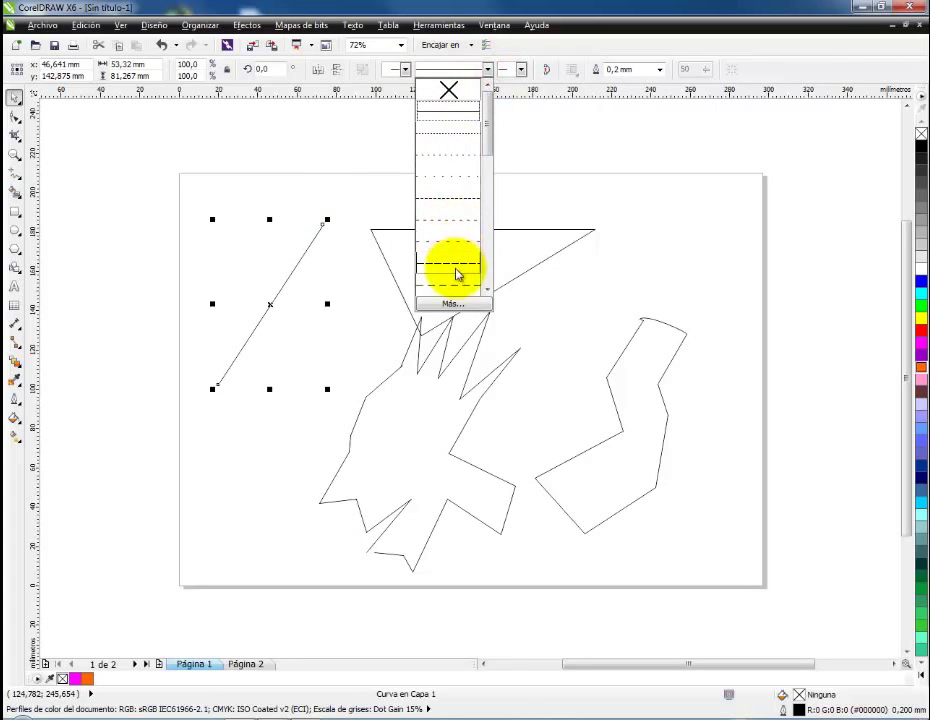
mouse_move(488, 130)
mouse_down()
mouse_move(492, 230)
mouse_move(490, 150)
mouse_up()
click(448, 158)
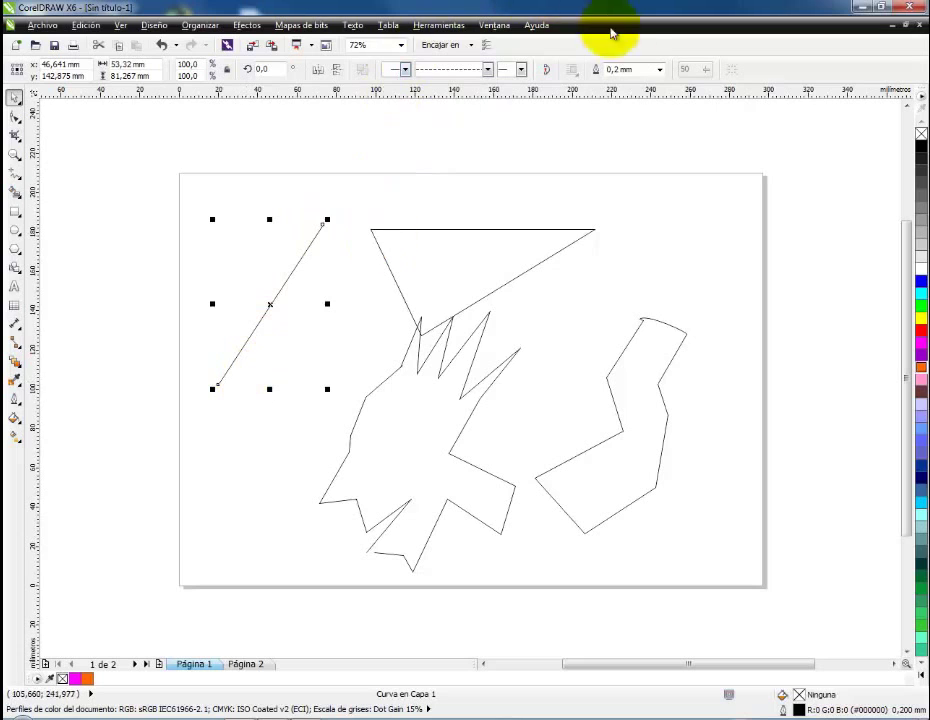
click(660, 70)
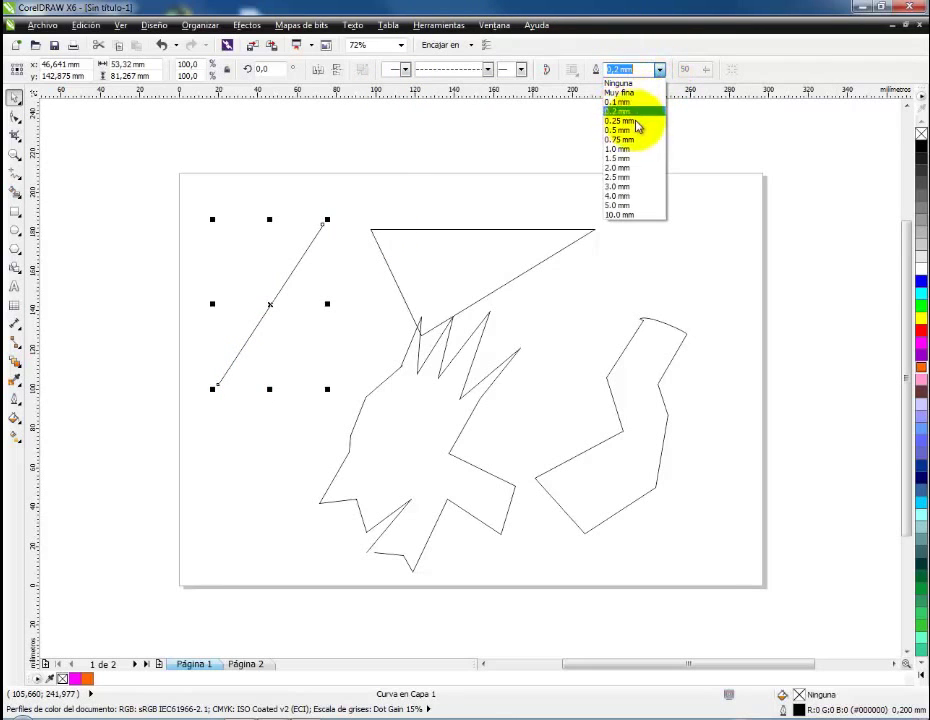
click(638, 168)
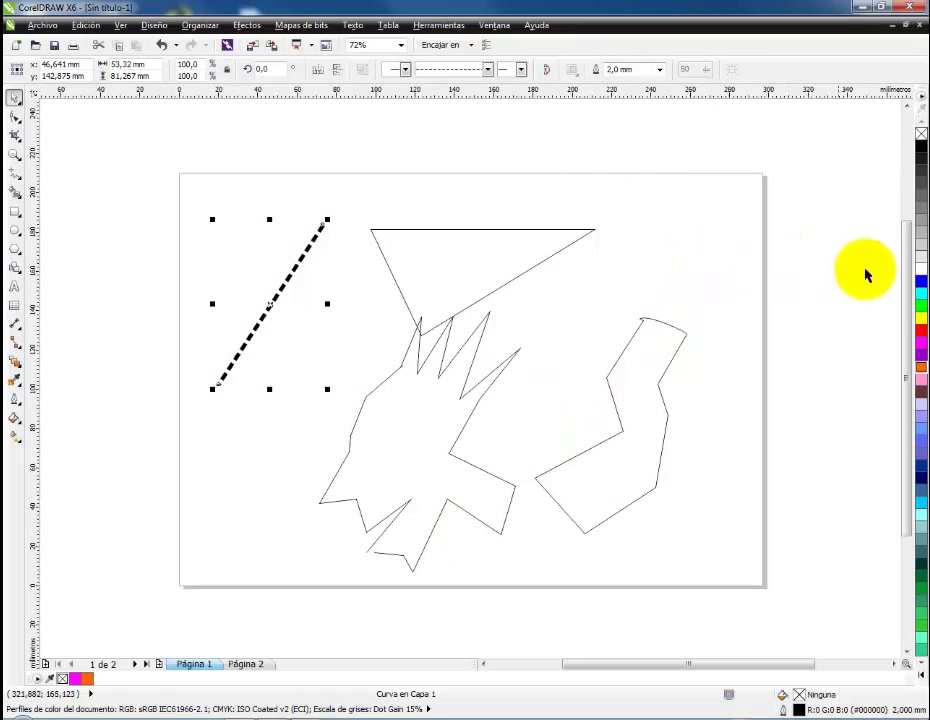
Step: Try cyan and red as the dashed line's outline colour, and settle on light violet (#9999FF)
right_click(921, 297)
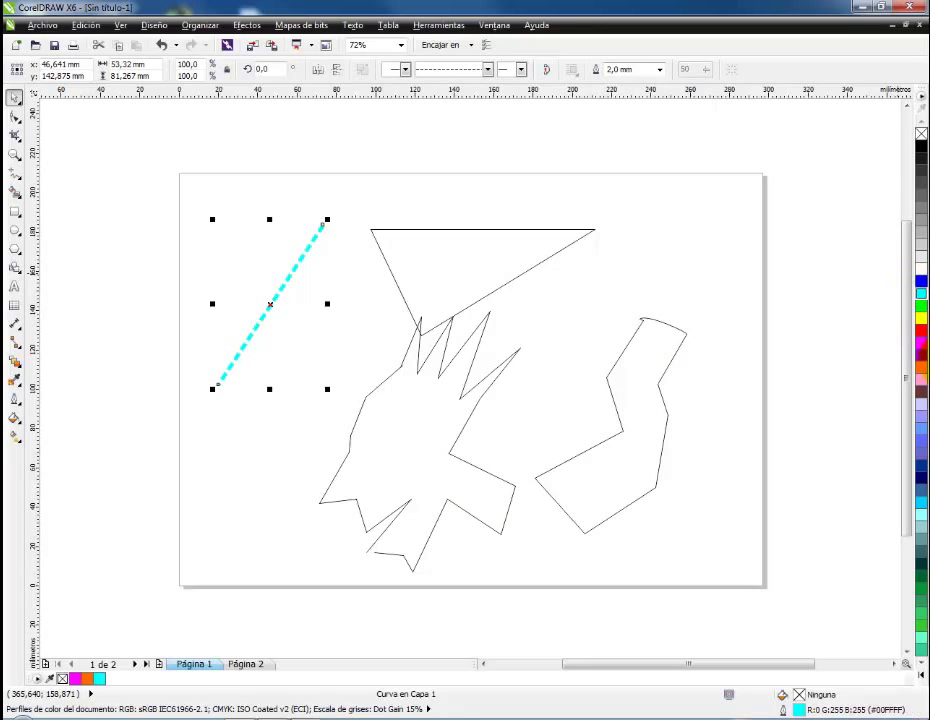
right_click(921, 331)
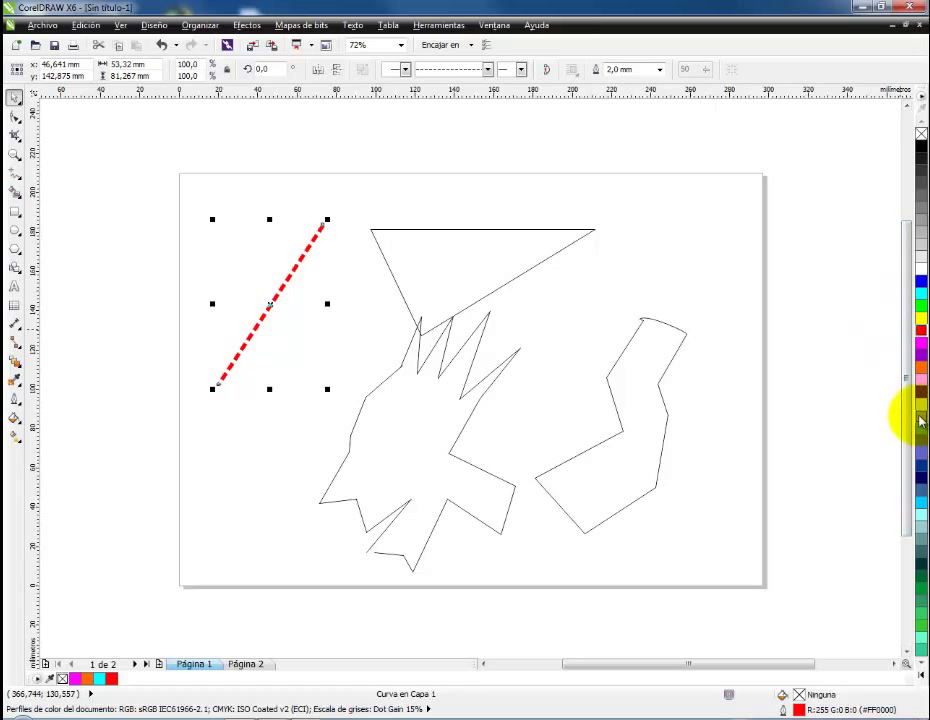
right_click(921, 420)
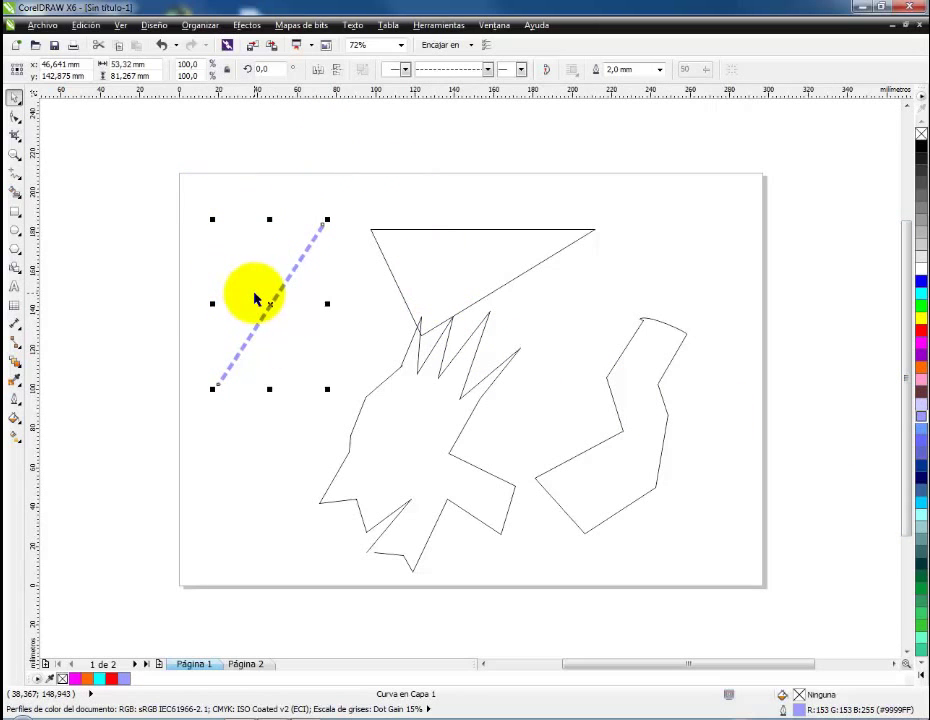
Step: Delete all objects on the page and draw a horizontal line about 129 mm long with the 2-Point Line tool in the upper half
double_click(16, 98)
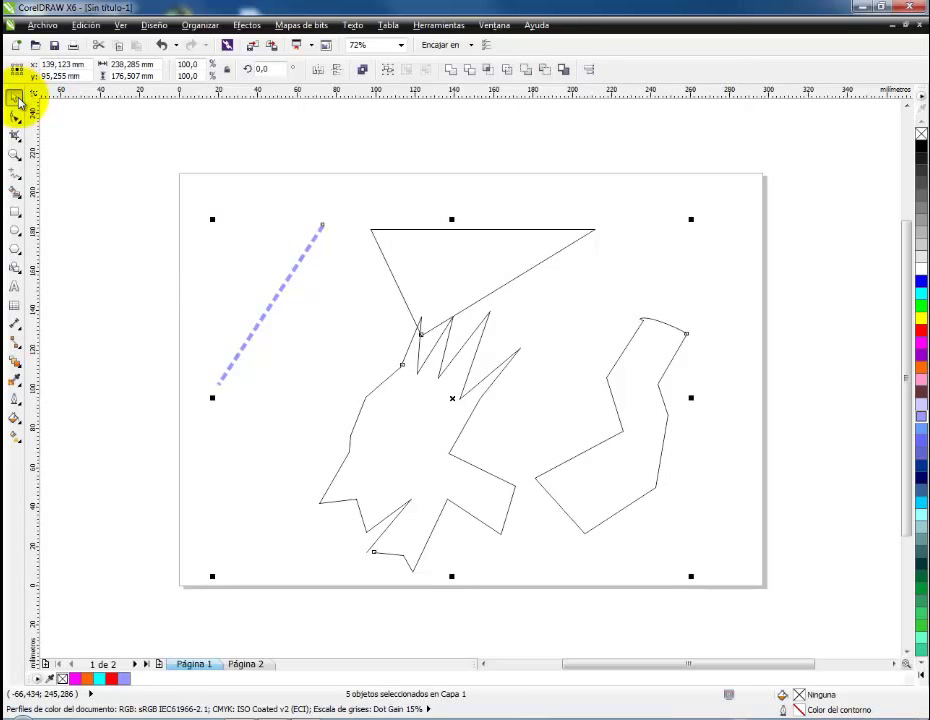
key(Delete)
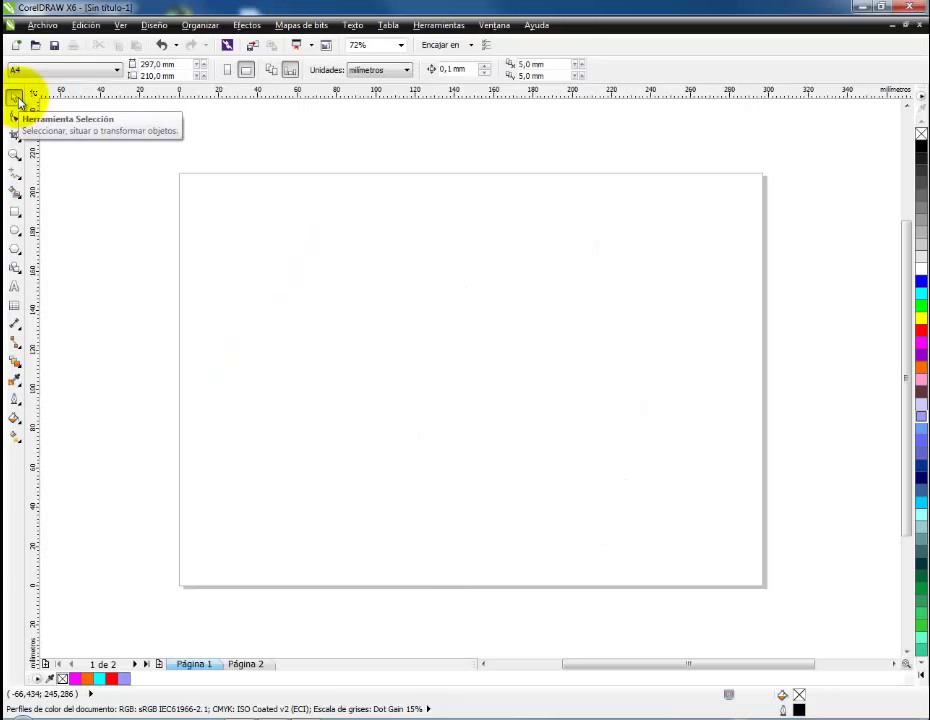
click(19, 181)
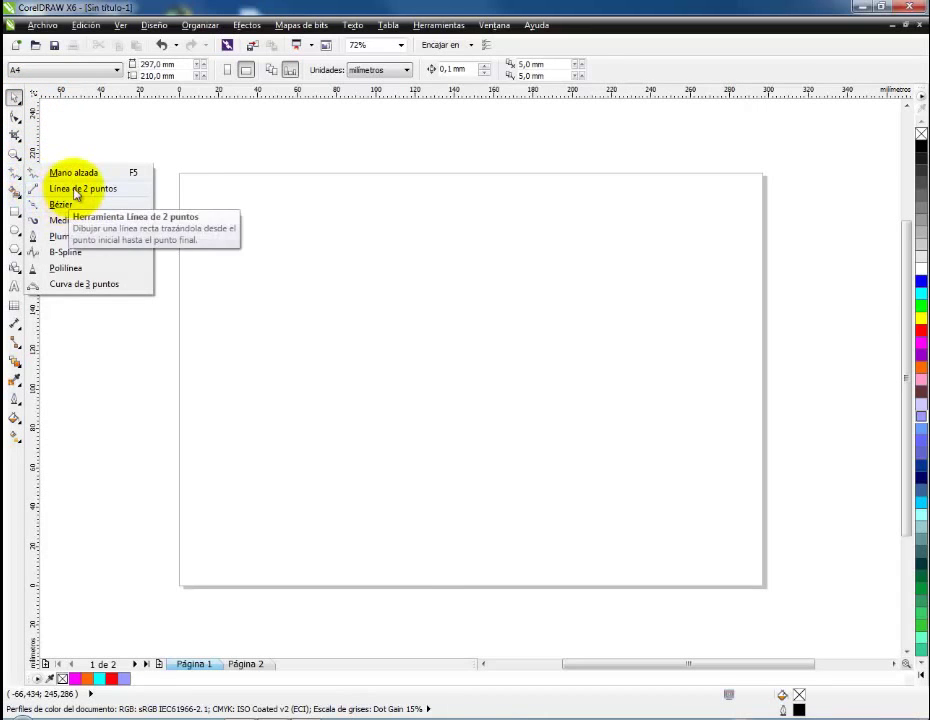
click(50, 188)
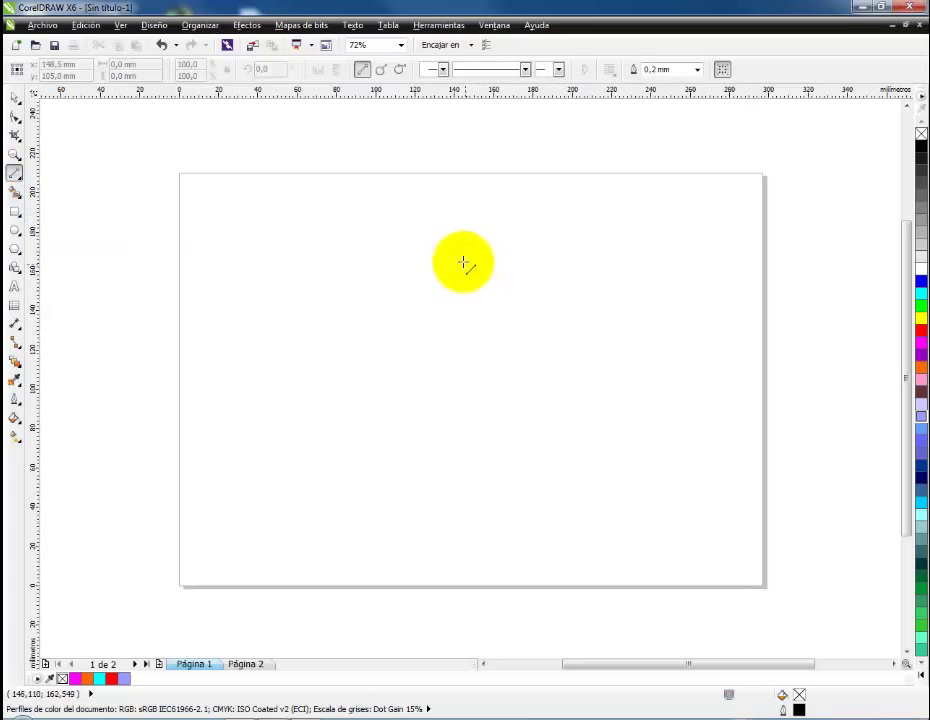
drag(337, 281, 582, 283)
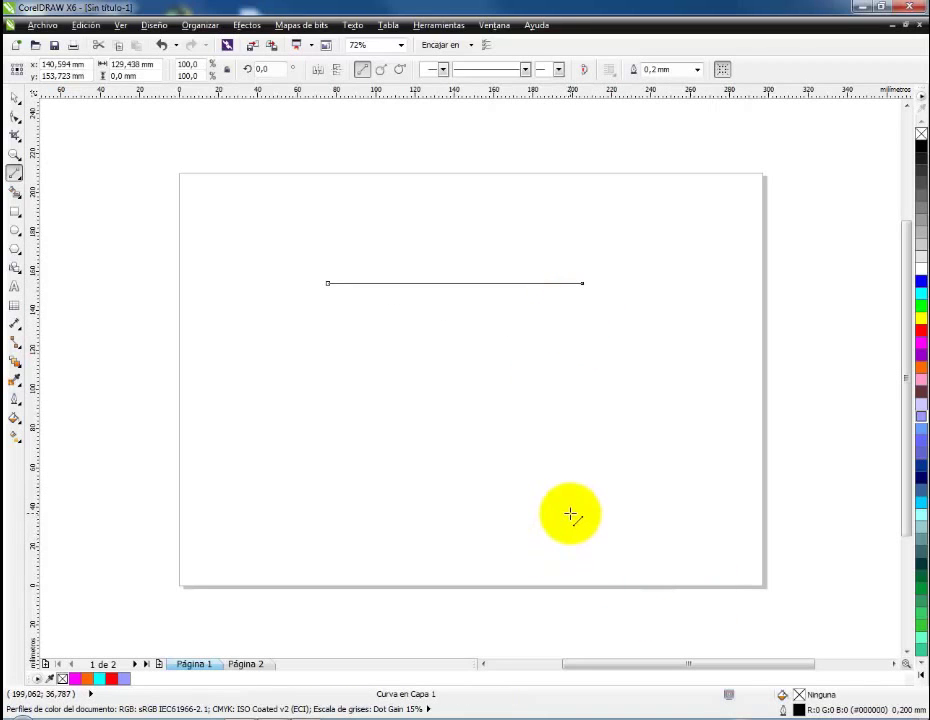
Step: Attach a 2-point segment slanting down and inwards to each end of the horizontal line, leaving a gap between their lower ends
click(582, 284)
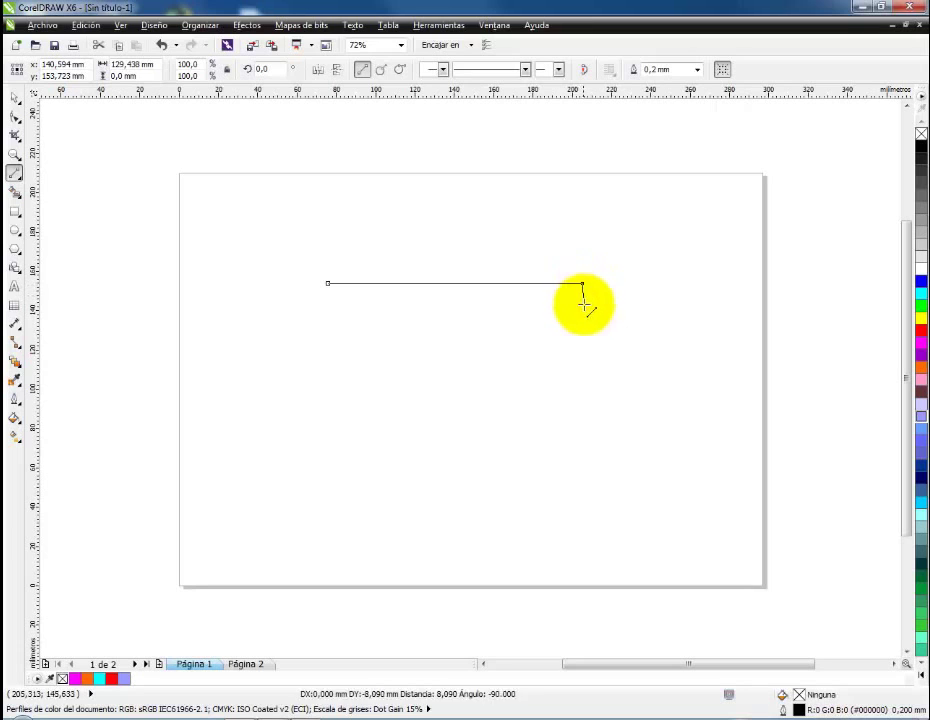
click(487, 429)
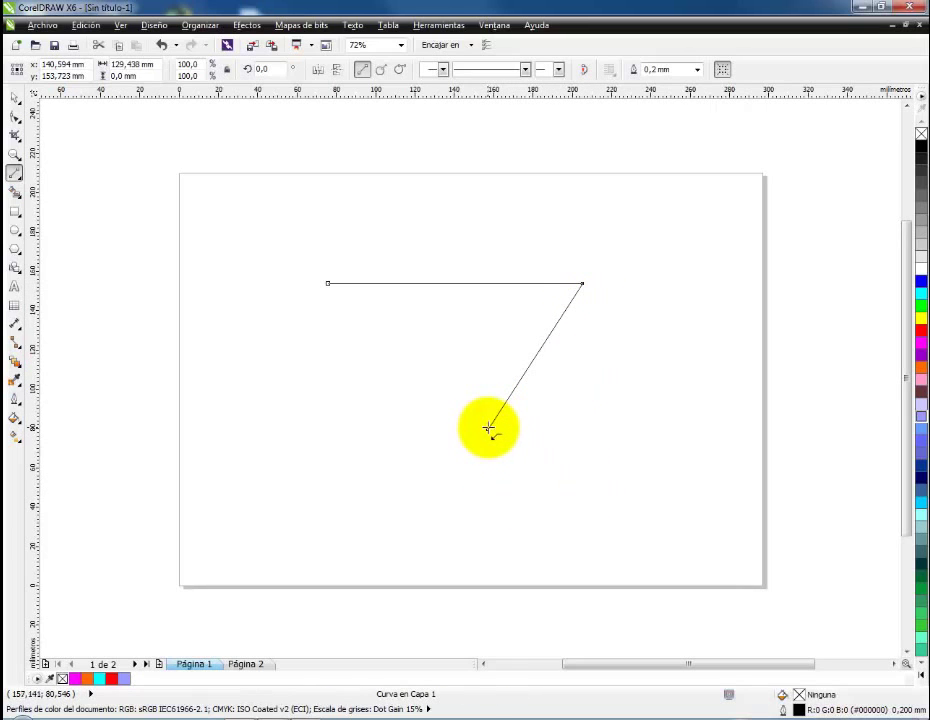
click(404, 397)
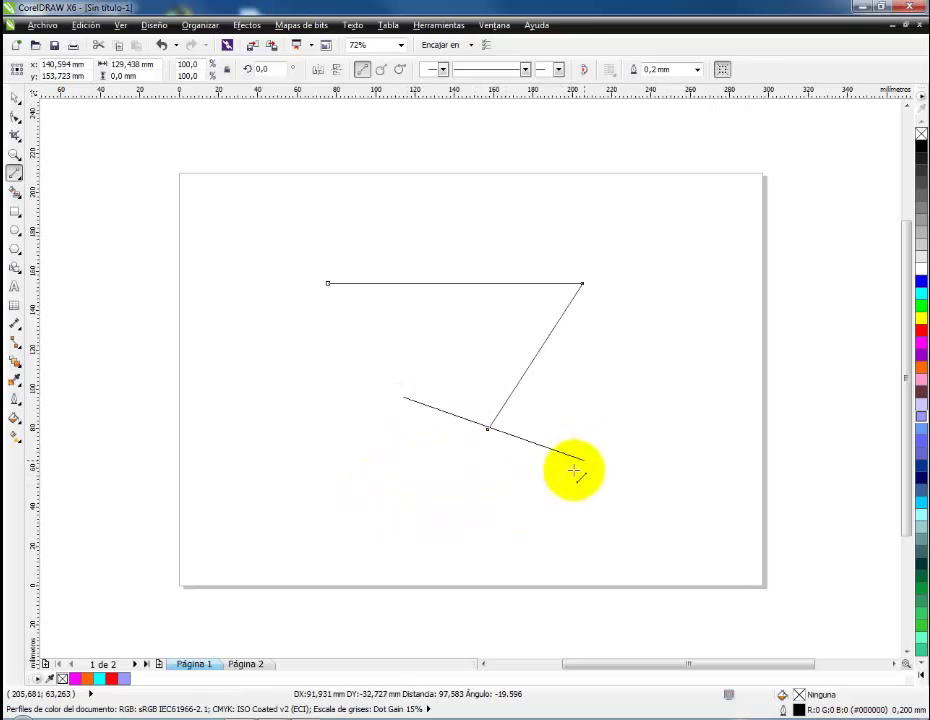
click(327, 284)
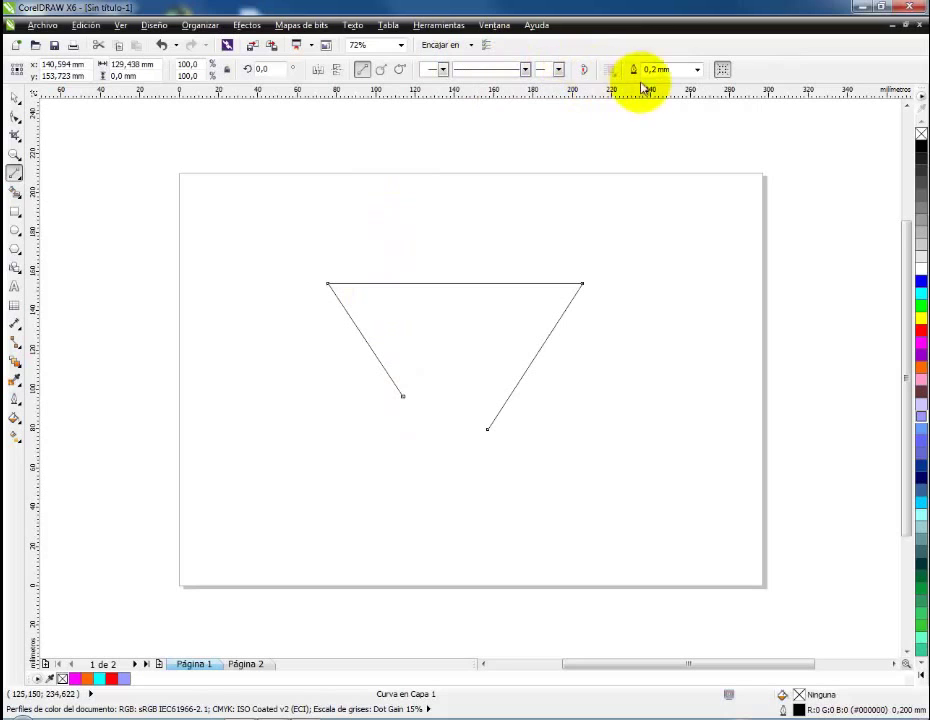
Step: Close the open curve into a four-sided shape about 129 by 74 mm and turn on its bounding box display
click(583, 80)
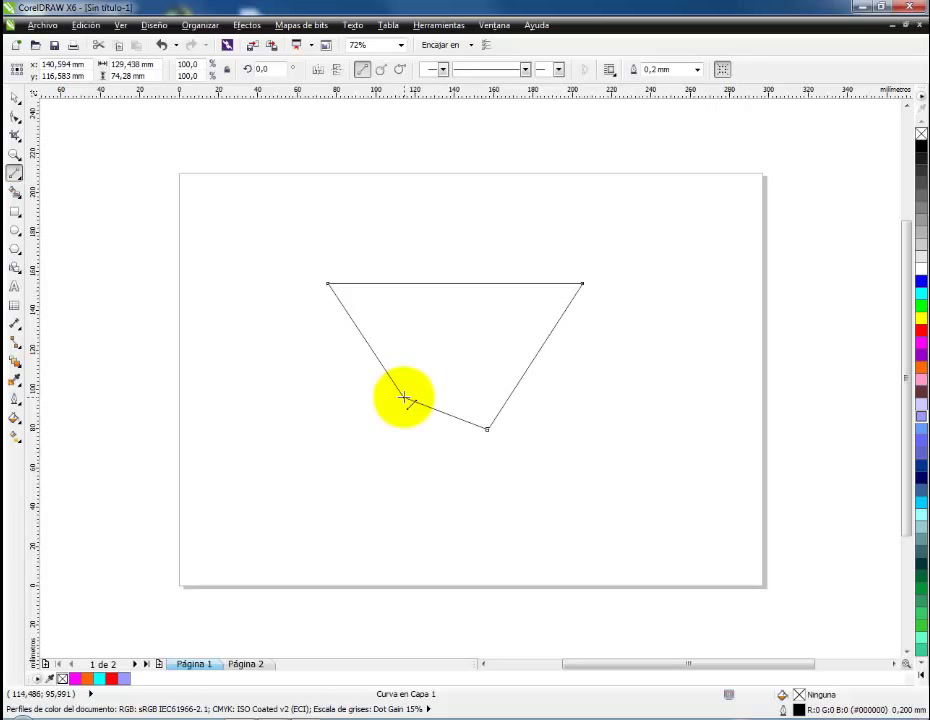
click(721, 71)
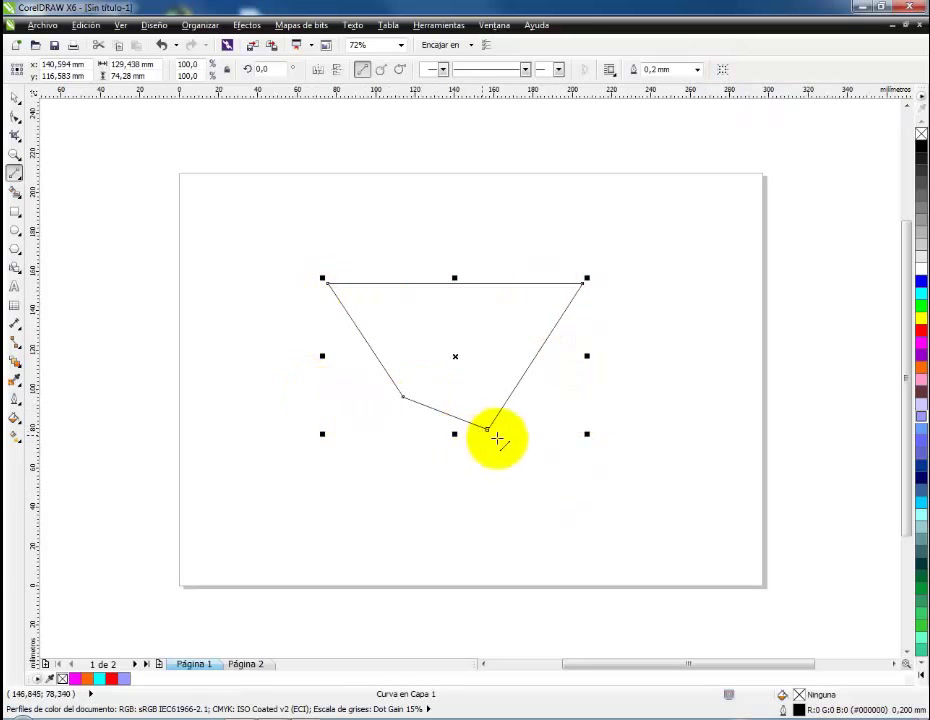
Step: Enlarge the four-sided shape proportionally to about 160 by 92 mm and rotate it counterclockwise by about 22.6°
drag(587, 432, 623, 490)
click(482, 374)
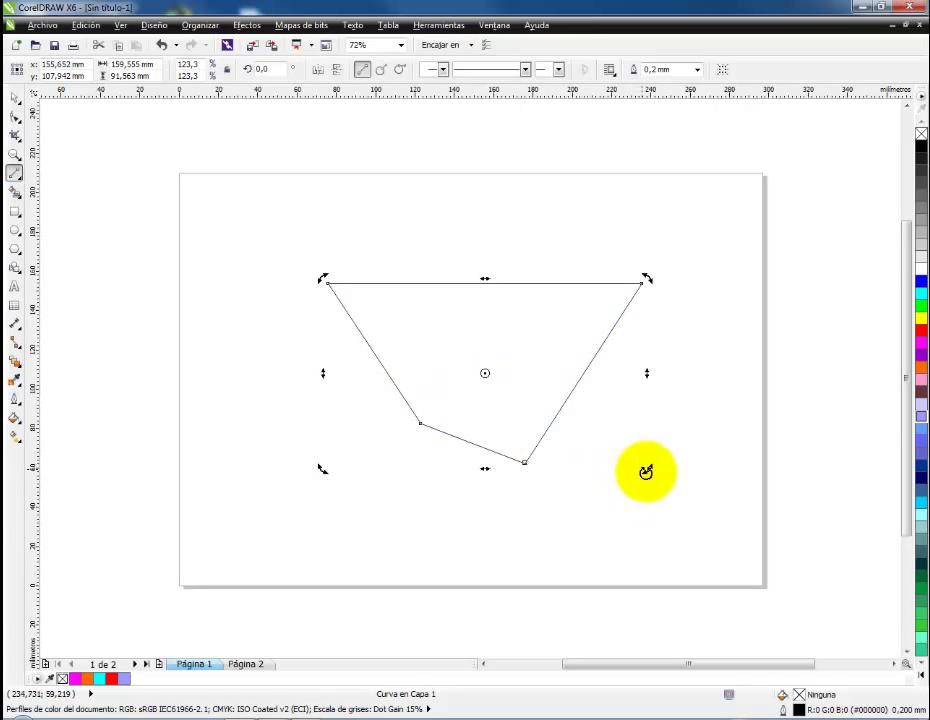
click(647, 472)
drag(647, 472, 689, 387)
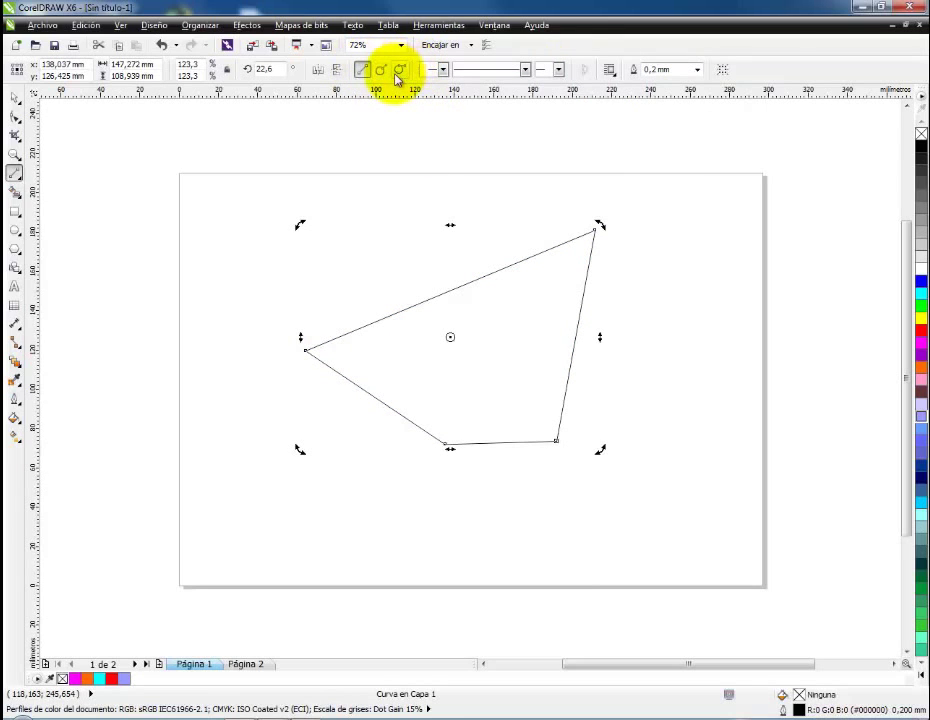
Step: Delete the four-sided shape and draw an ellipse about 81 by 75 mm in the lower half of the page
click(22, 95)
key(Delete)
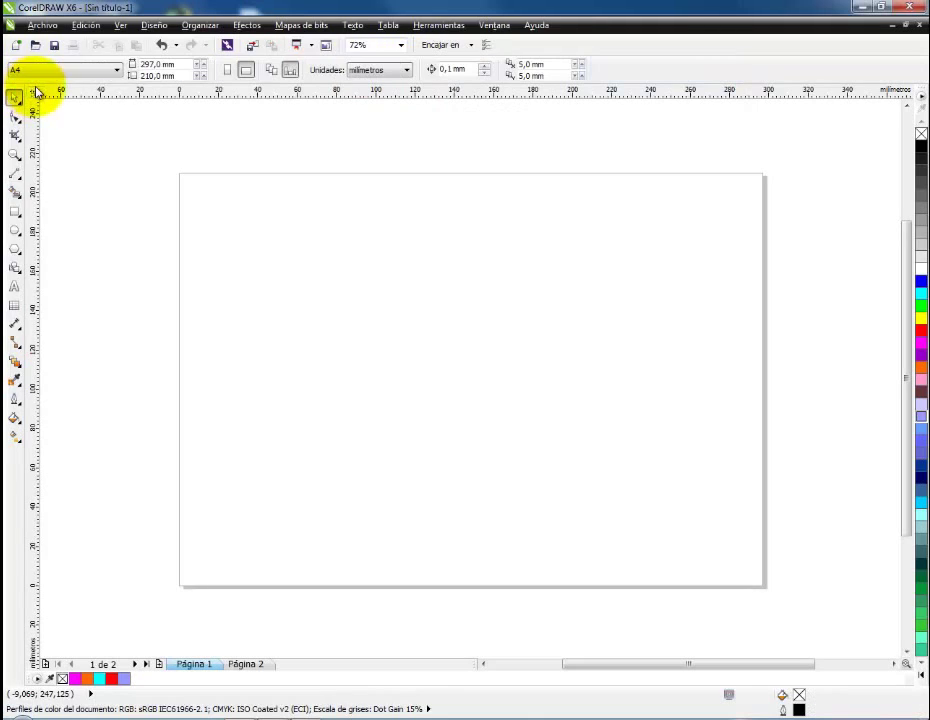
click(16, 230)
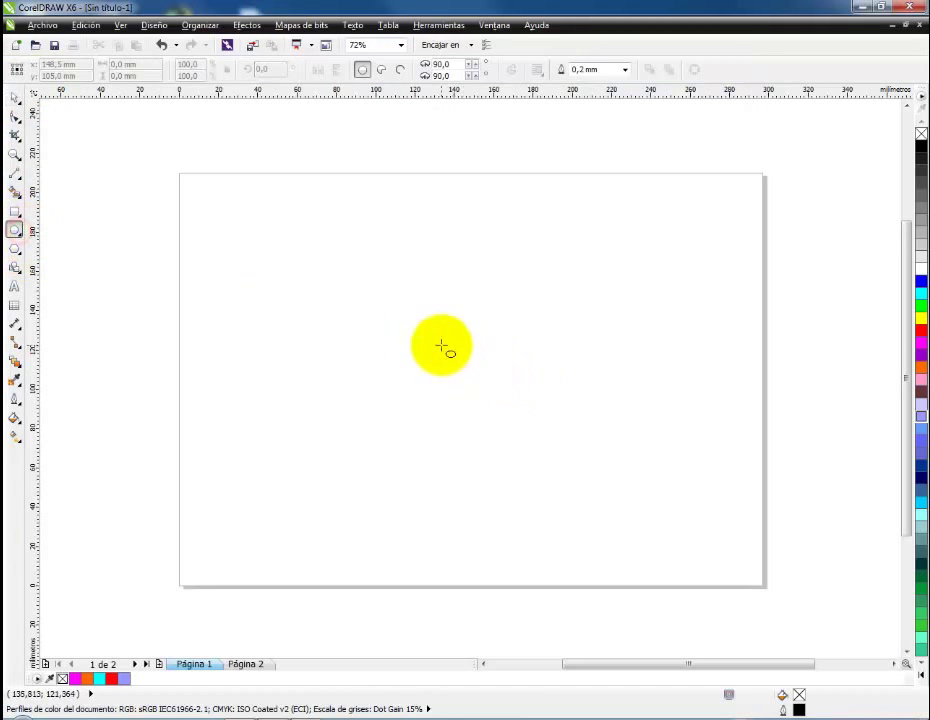
drag(441, 344, 601, 492)
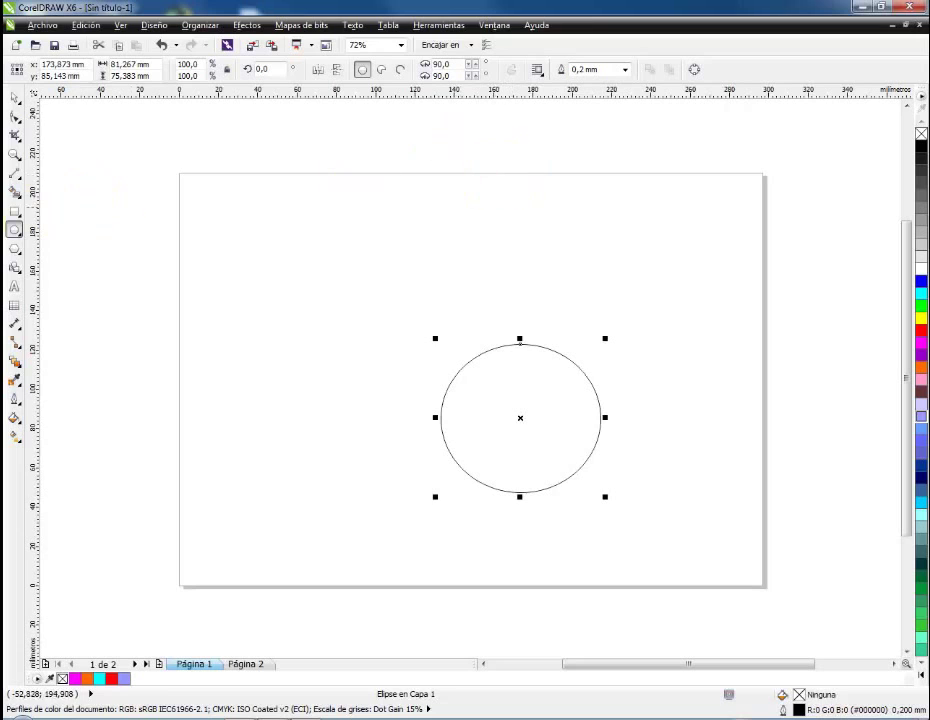
Step: Draw a perpendicular 2-point line about 108 by 25 mm across the ellipse, plus a tangent one about 17 by 53 mm touching its left side
click(15, 175)
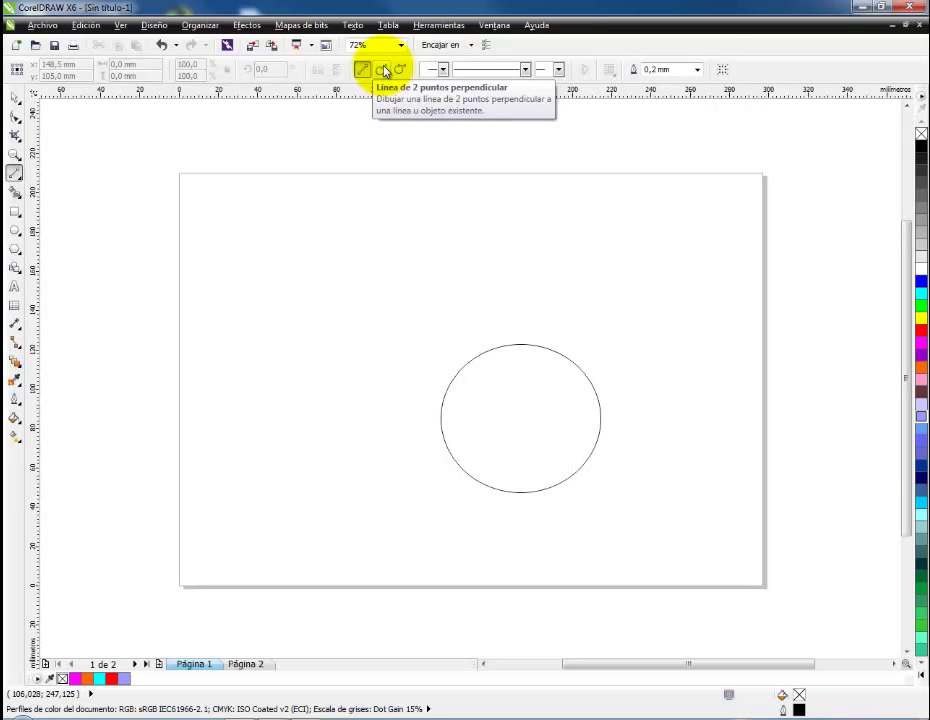
click(383, 70)
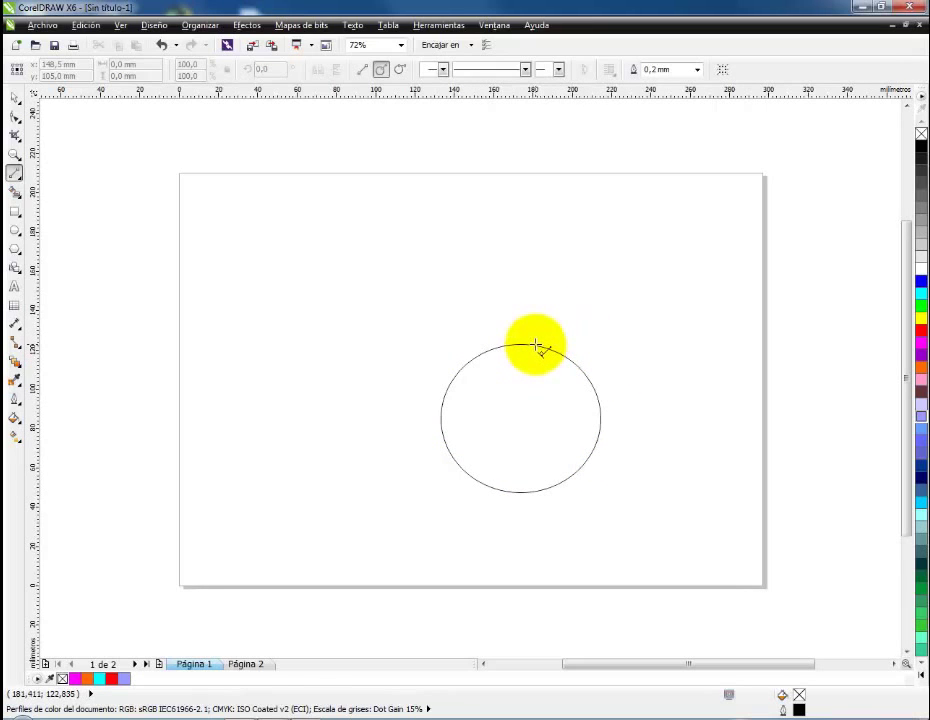
click(536, 345)
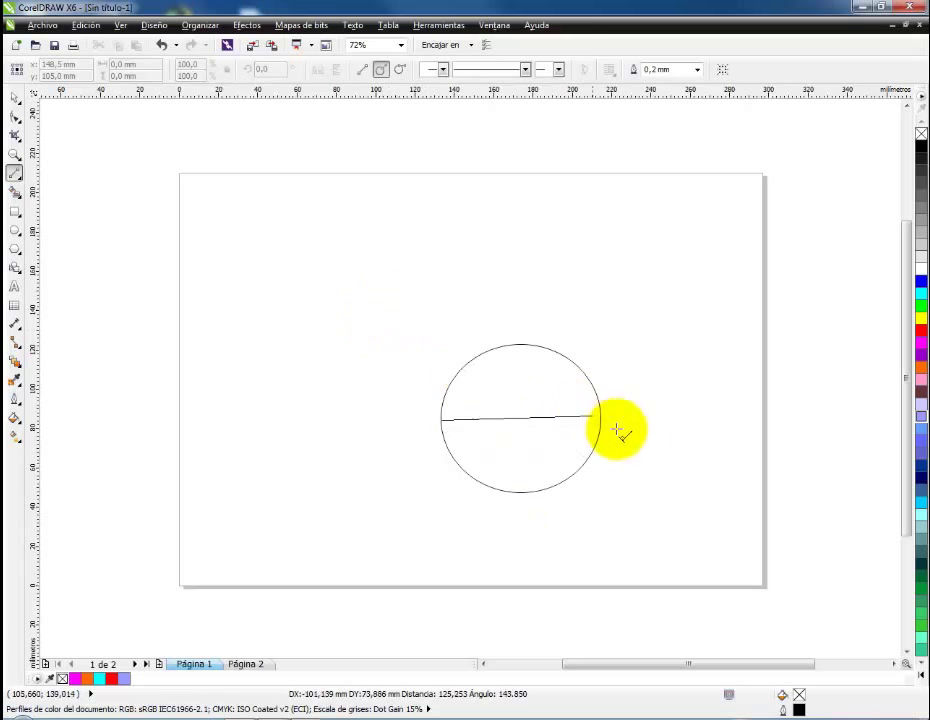
click(657, 454)
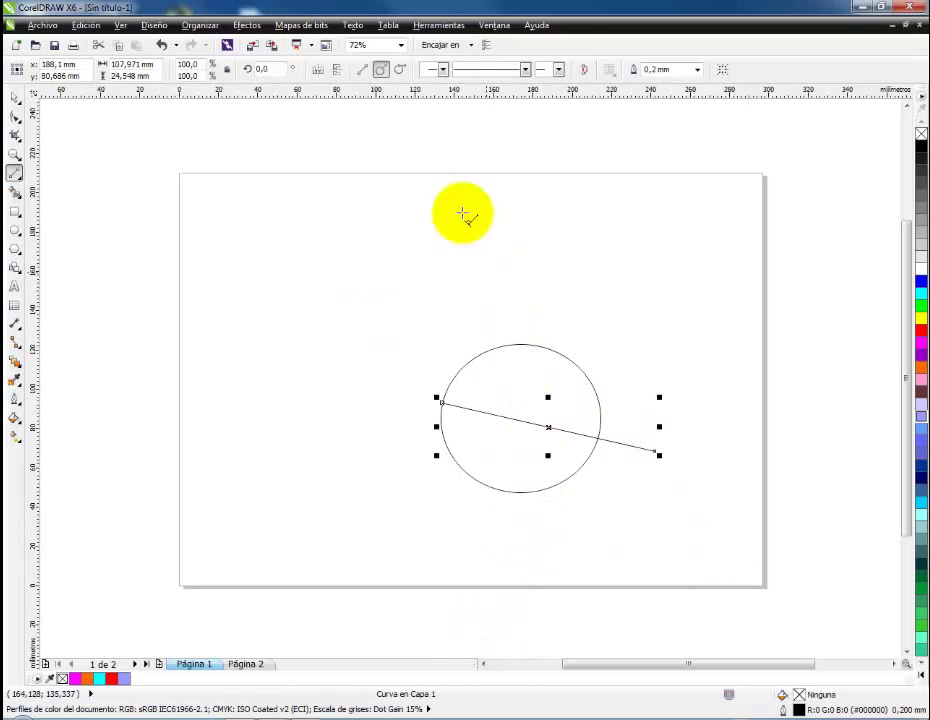
click(400, 69)
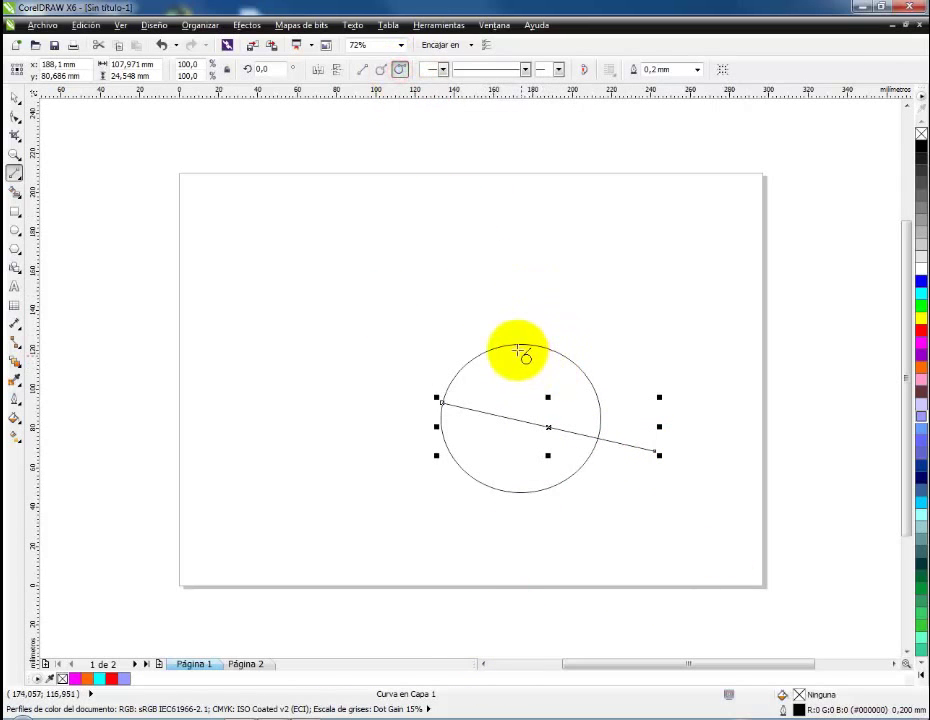
drag(516, 344, 410, 333)
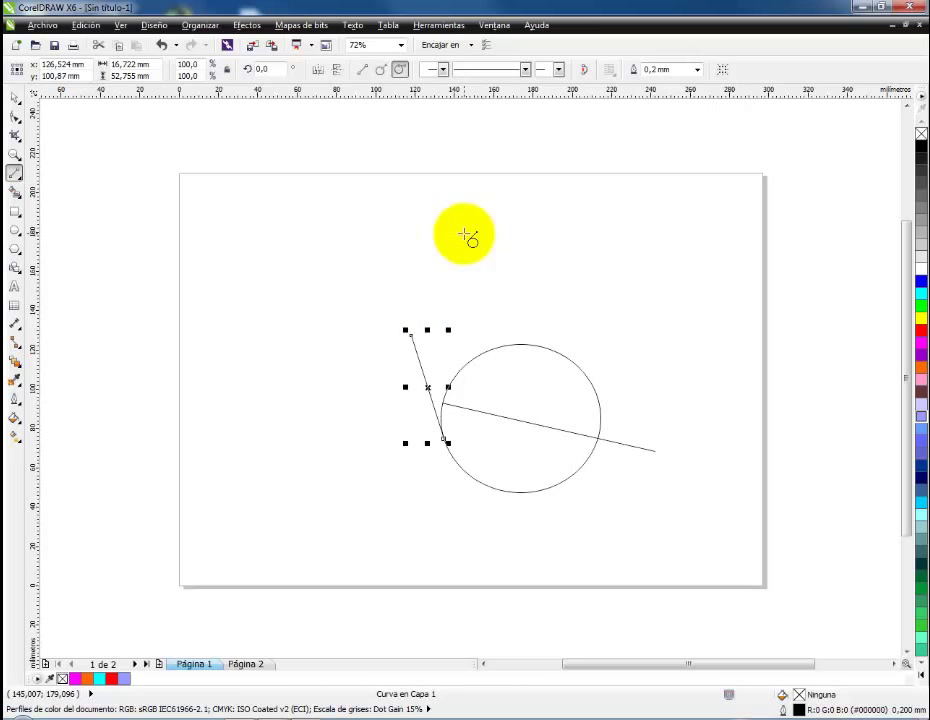
Step: Delete everything on the page and draw a Bézier path with a nearly horizontal top segment and a curved segment descending from its right end
double_click(17, 99)
key(Delete)
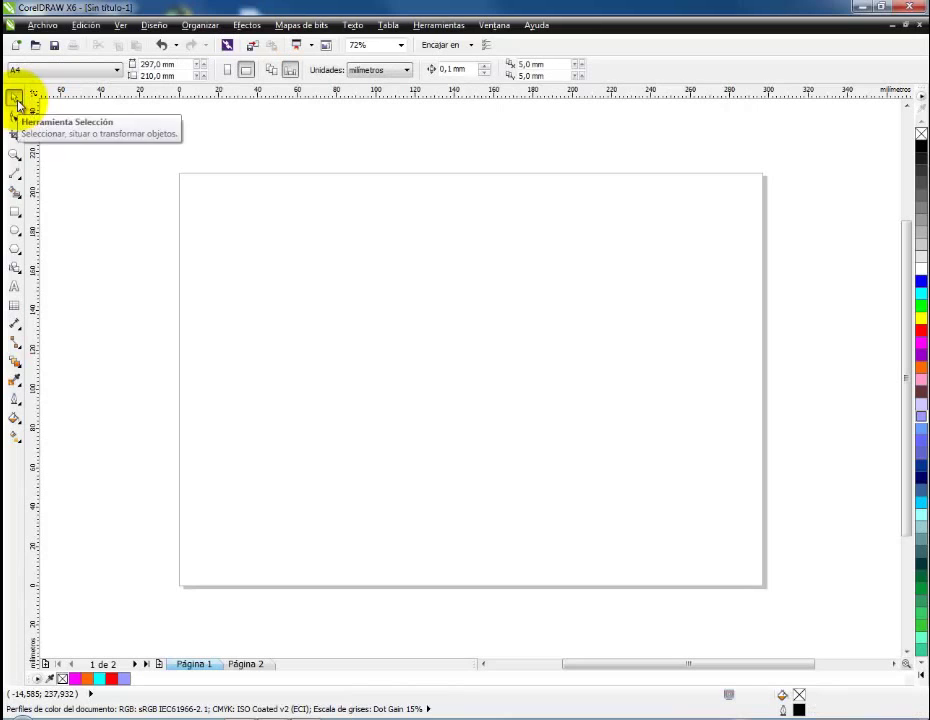
click(20, 176)
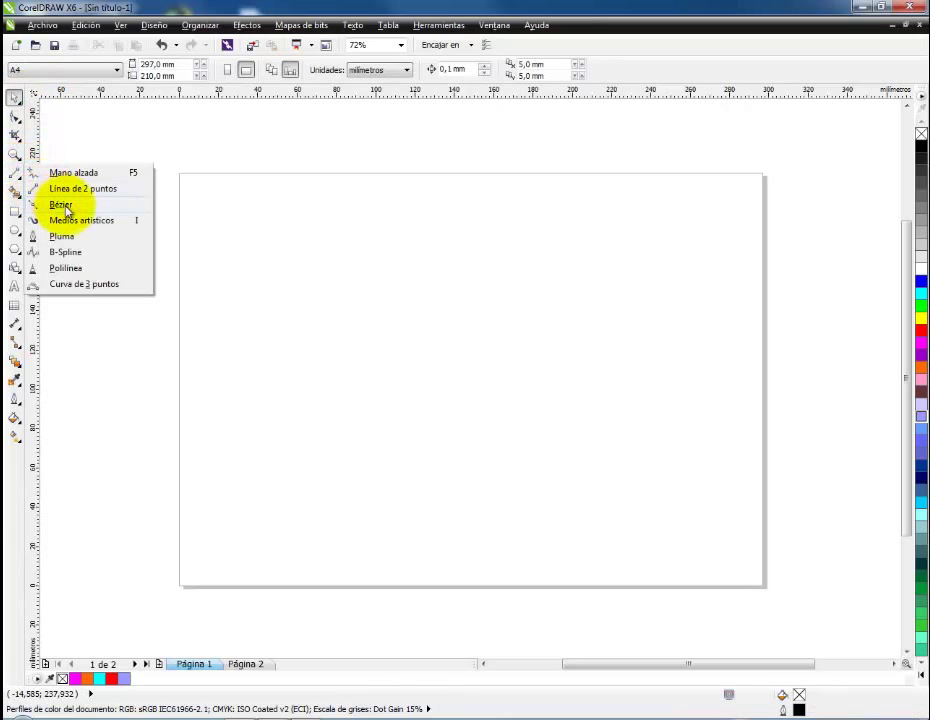
click(62, 205)
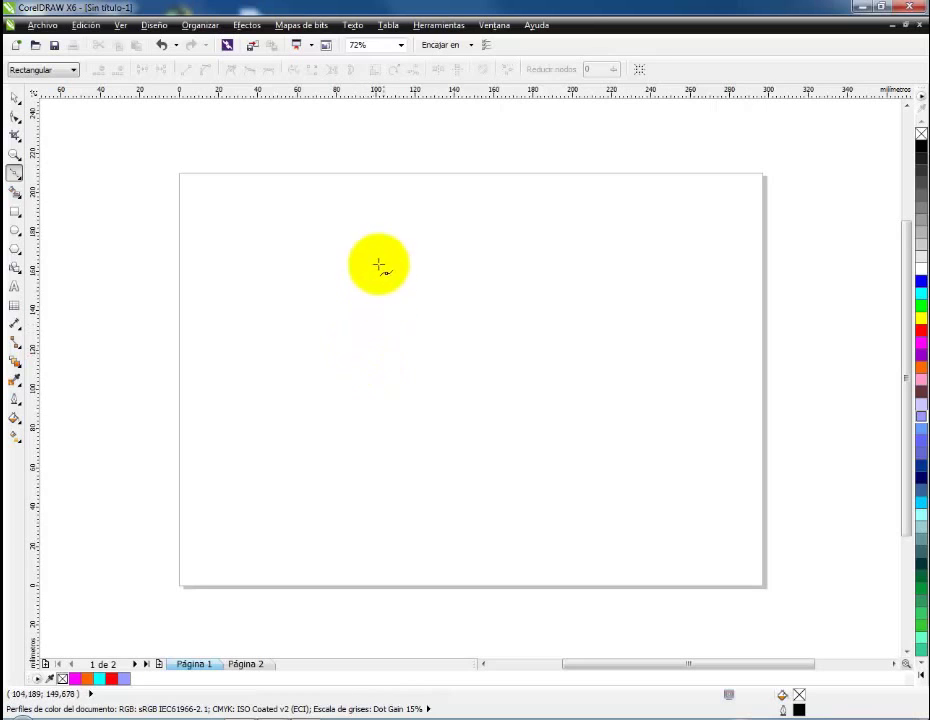
click(342, 238)
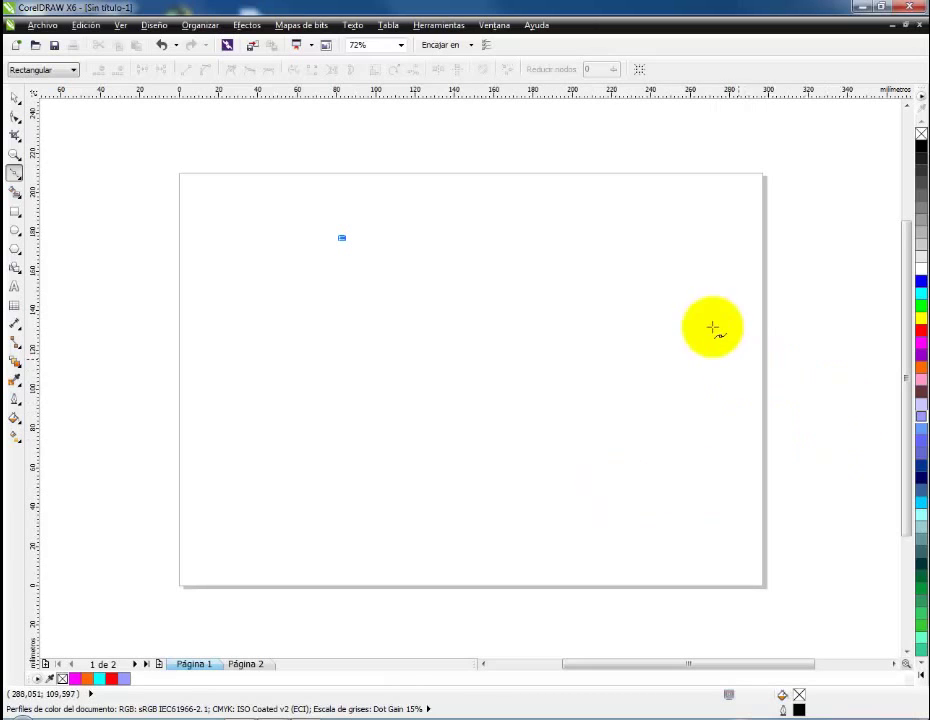
click(692, 241)
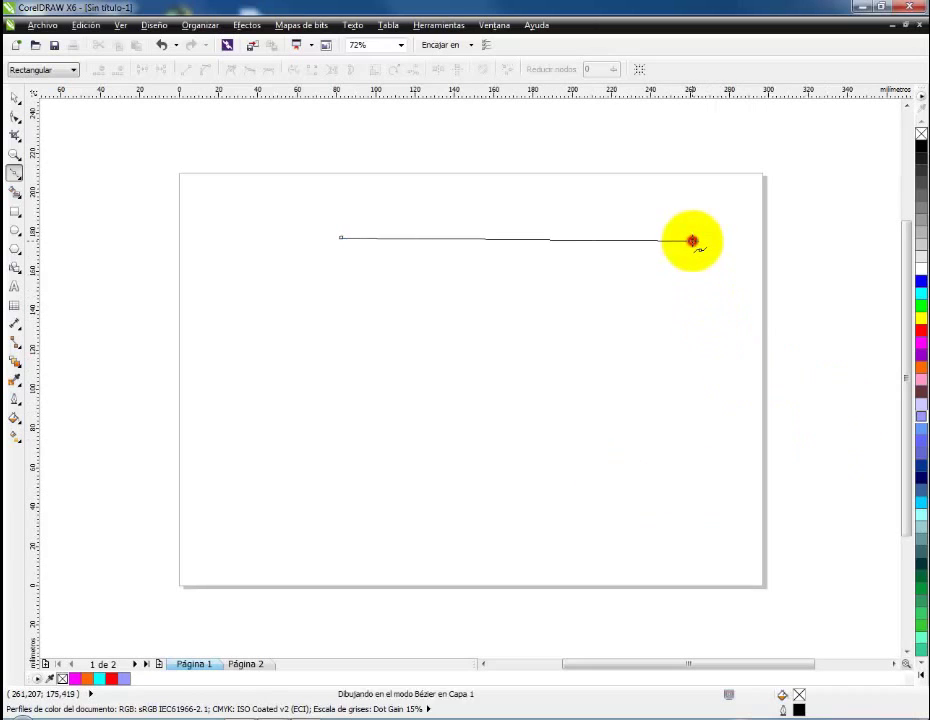
click(547, 449)
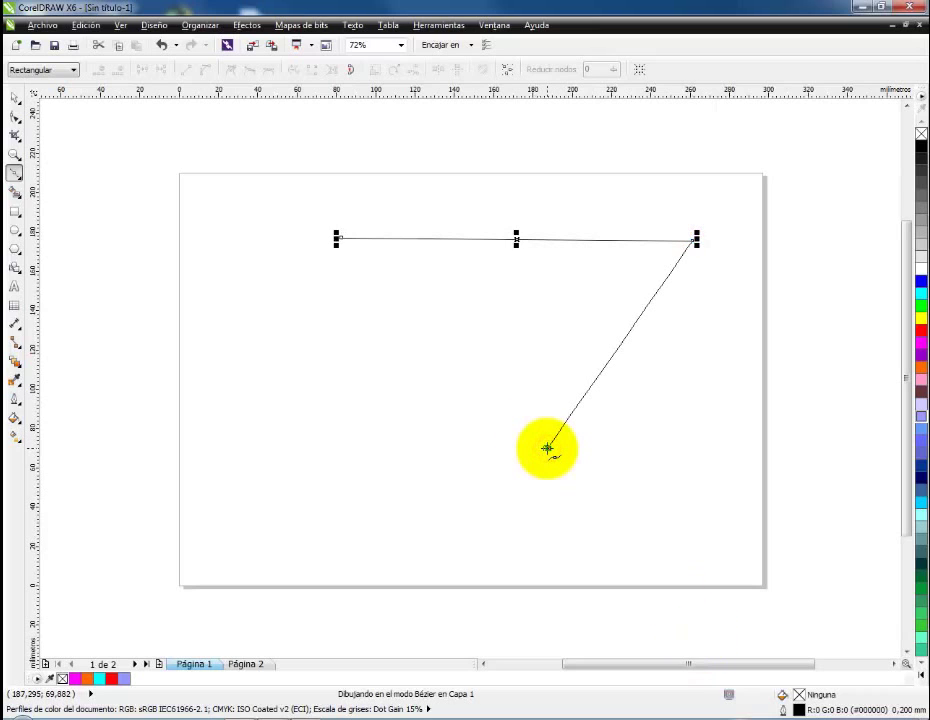
drag(547, 449, 426, 449)
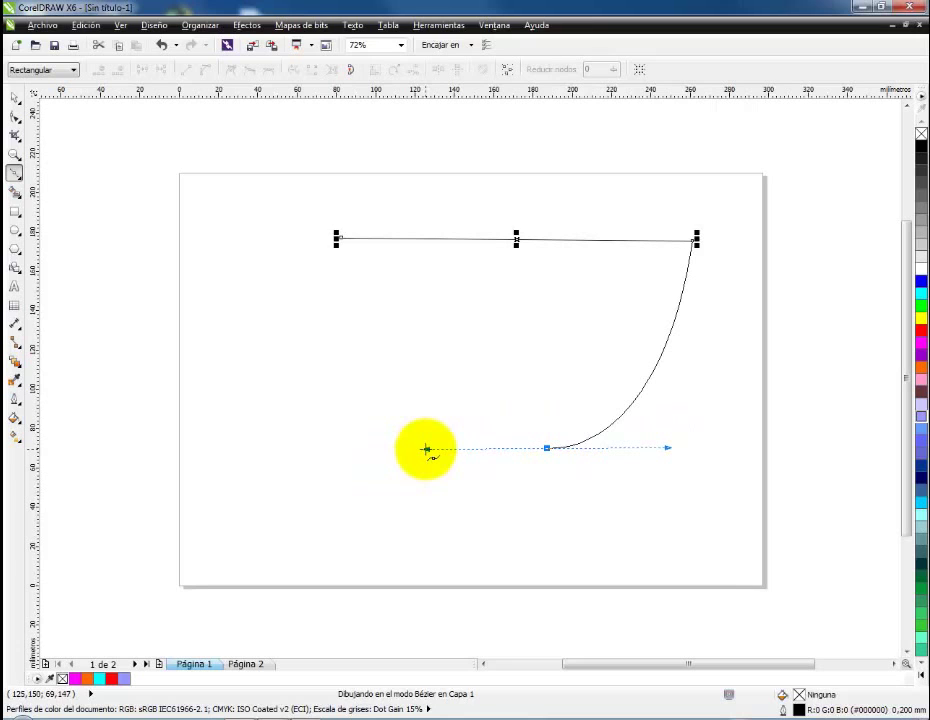
drag(426, 449, 488, 458)
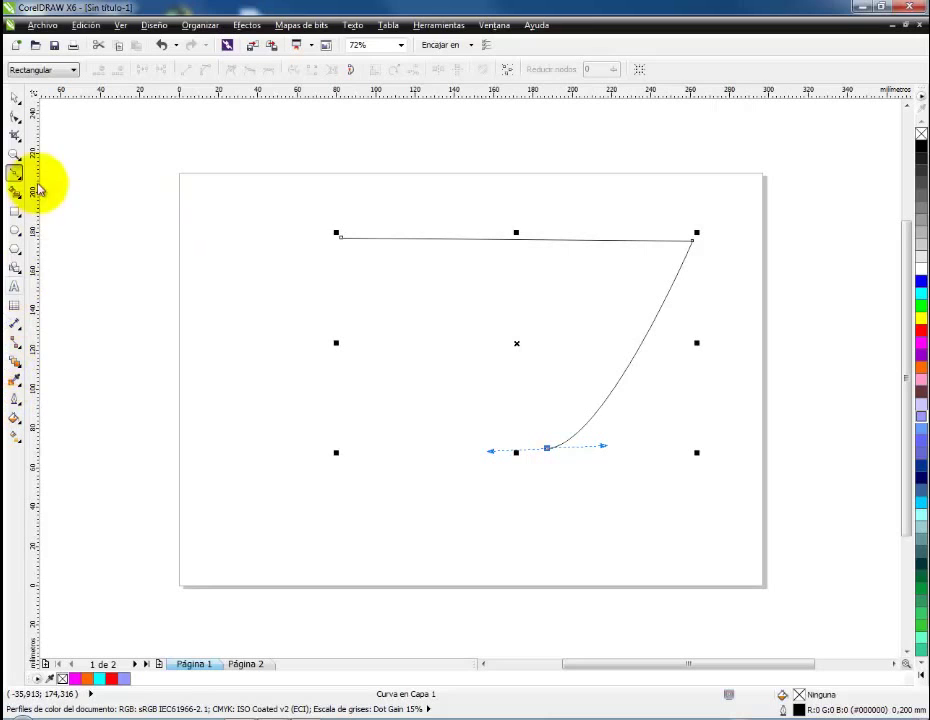
Step: With the Shape tool, extend the lower end node's control handle outward to make the descending segment bulge more
click(16, 118)
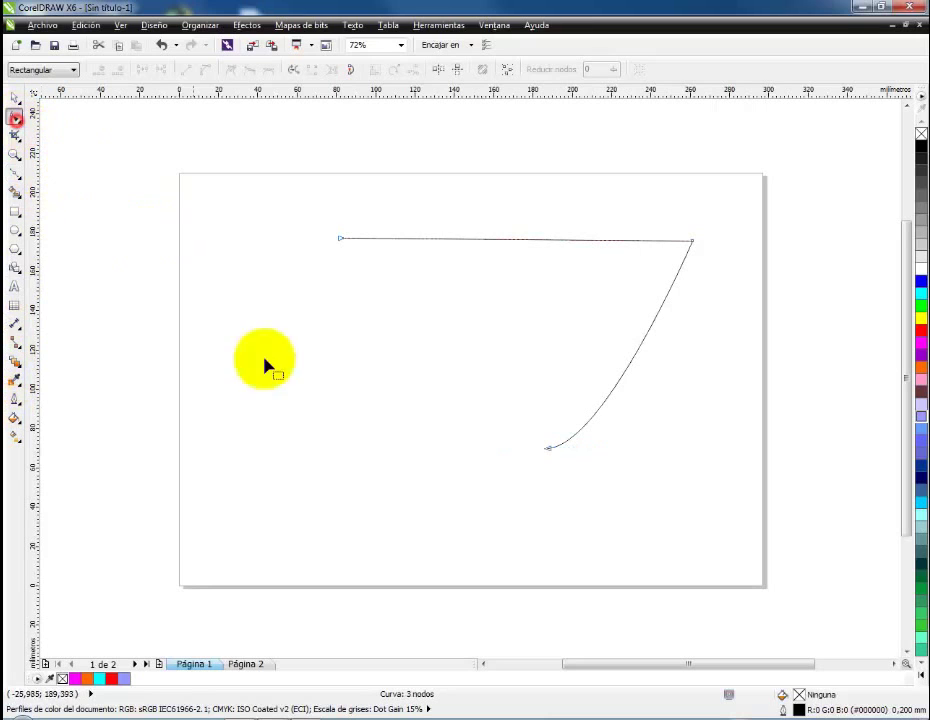
click(547, 450)
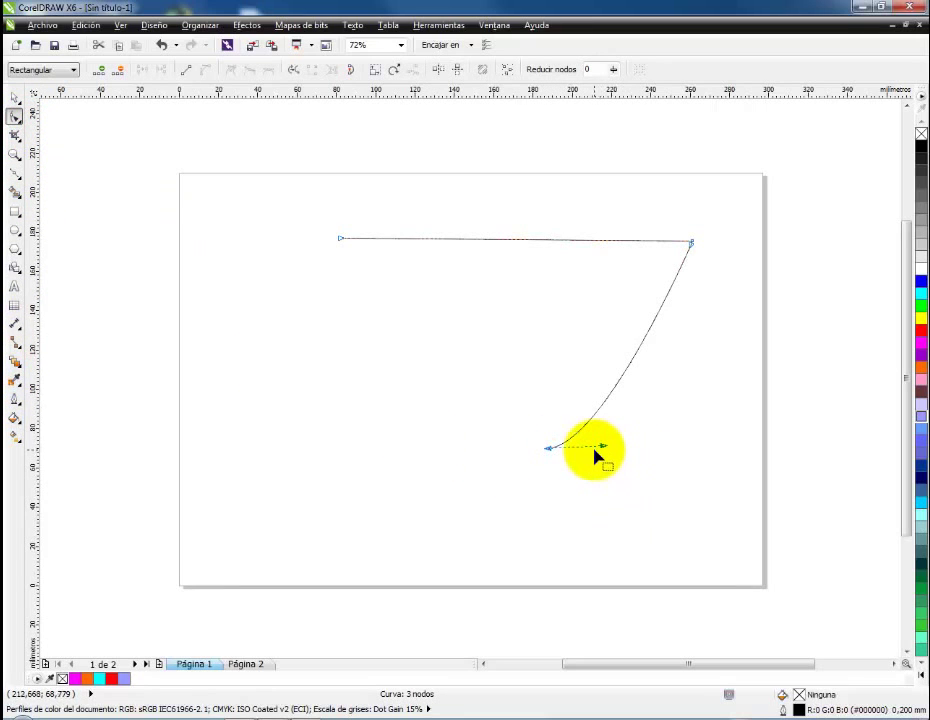
drag(603, 447, 671, 459)
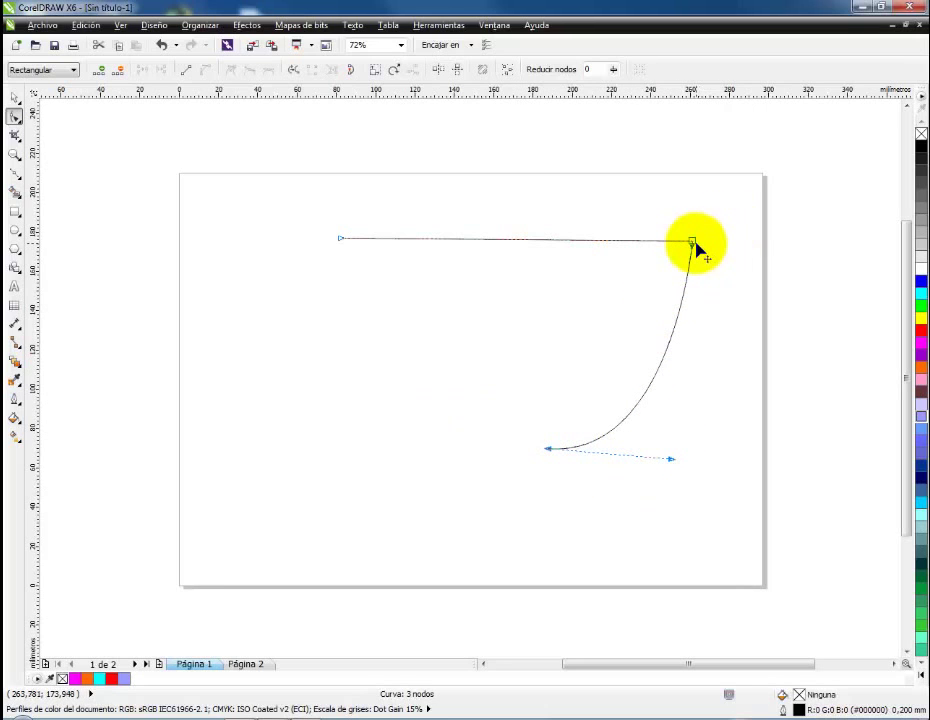
mouse_move(691, 243)
mouse_down()
mouse_move(700, 255)
mouse_move(692, 247)
mouse_up()
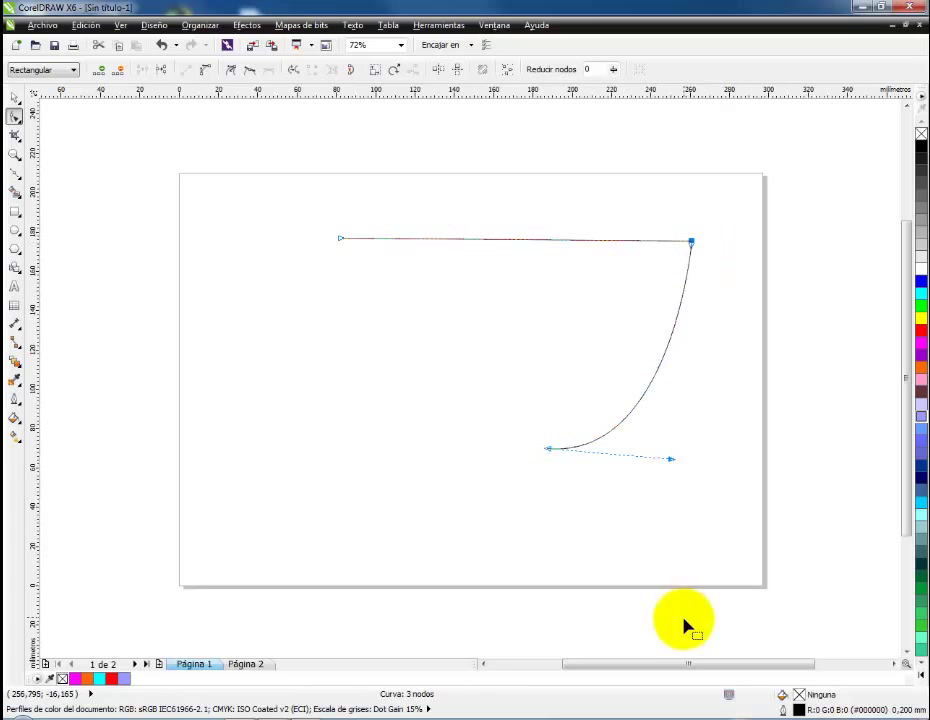
Step: Add a node midway along the curved segment and swing its handles through different bends, leaving them steep with a rounded lower bend
click(655, 375)
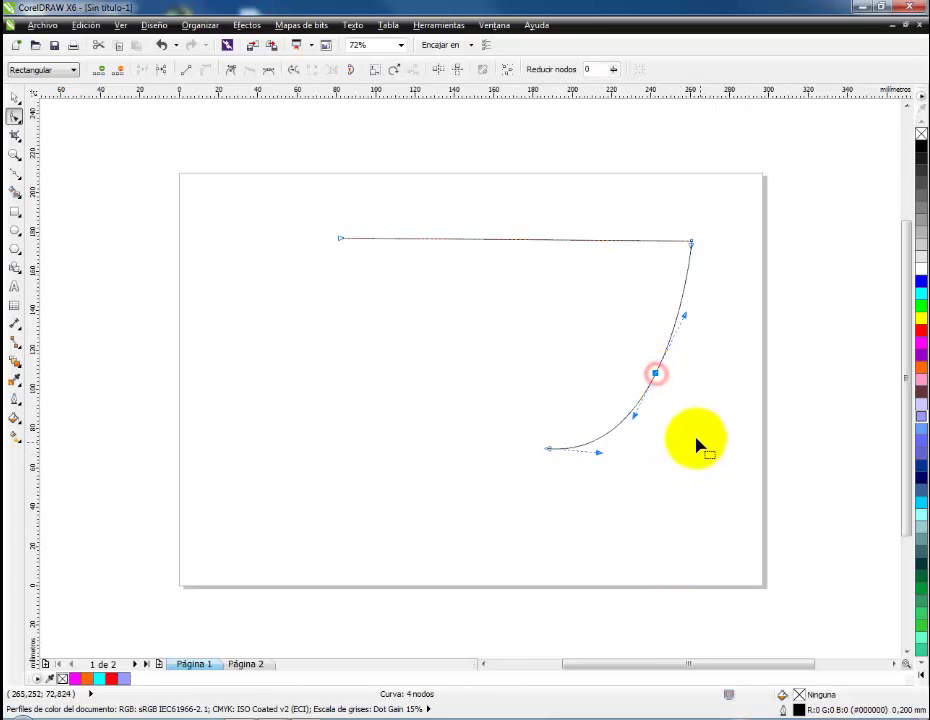
mouse_move(632, 417)
mouse_down()
mouse_move(688, 436)
mouse_move(722, 405)
mouse_move(640, 421)
mouse_move(563, 535)
mouse_move(641, 417)
mouse_move(658, 421)
mouse_move(668, 448)
mouse_move(668, 427)
mouse_move(614, 436)
mouse_move(637, 399)
mouse_move(679, 485)
mouse_move(688, 534)
mouse_move(650, 411)
mouse_up()
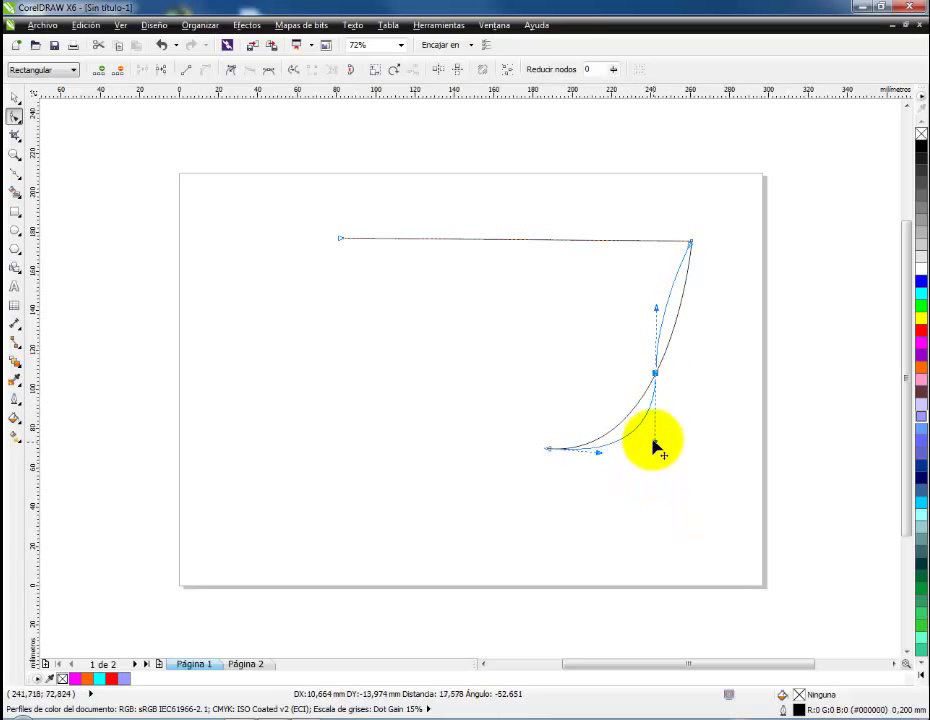
drag(653, 443, 588, 357)
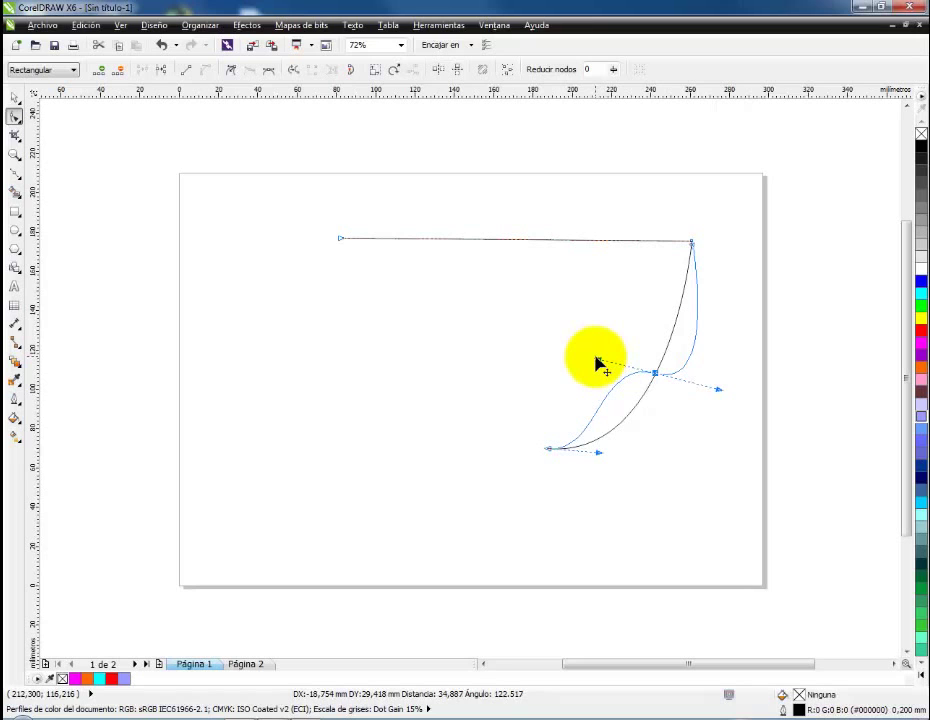
drag(598, 362, 642, 408)
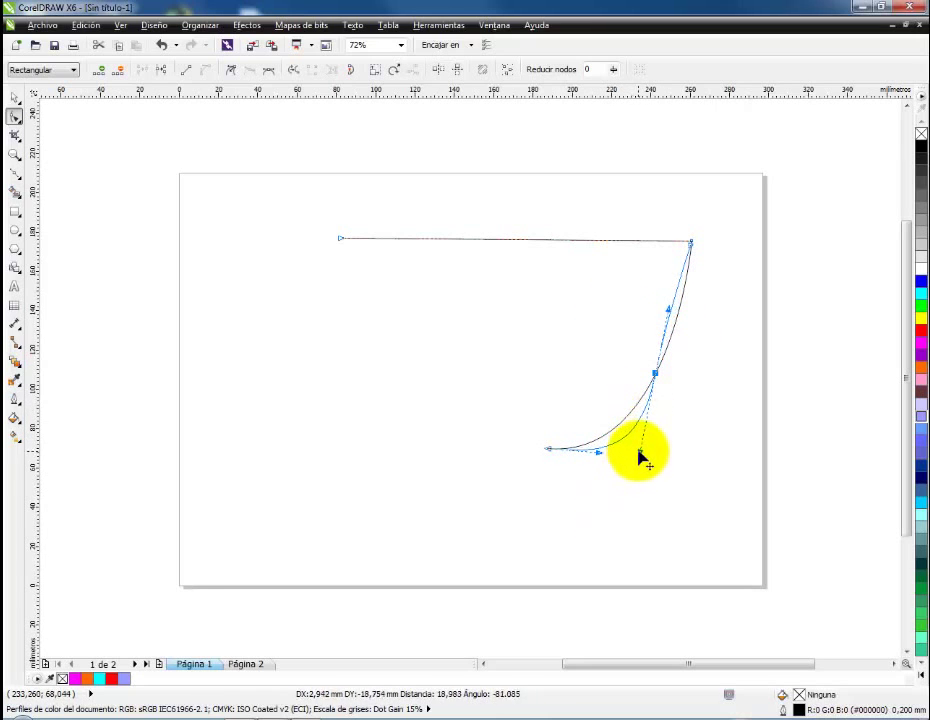
drag(634, 478, 640, 453)
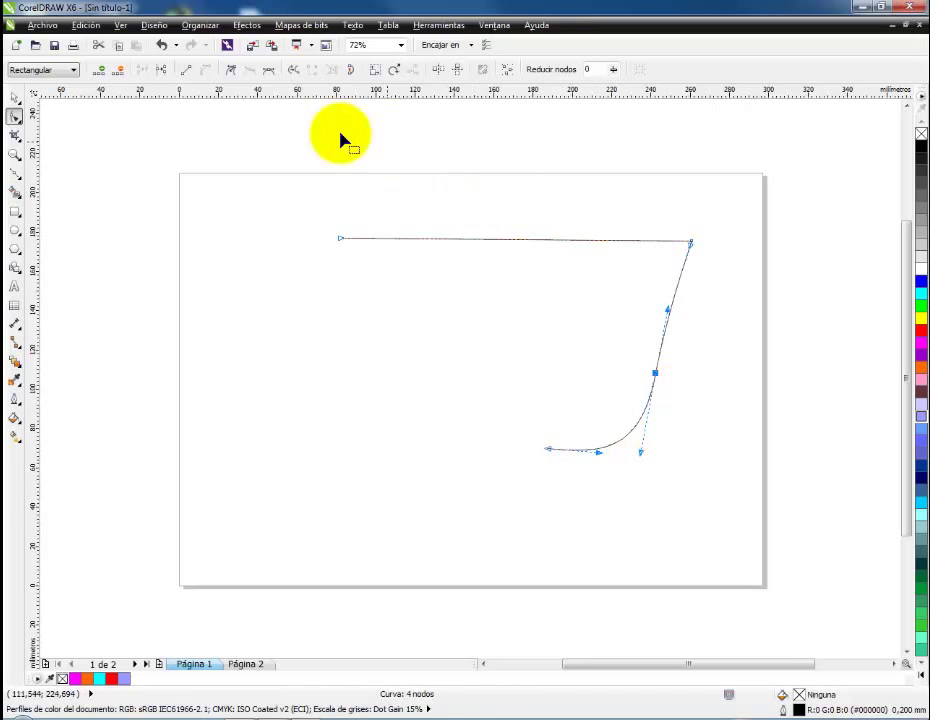
Step: Make the middle node symmetrical and swing its handles nearly horizontal to give the curve an S shape
click(268, 70)
drag(641, 450, 567, 362)
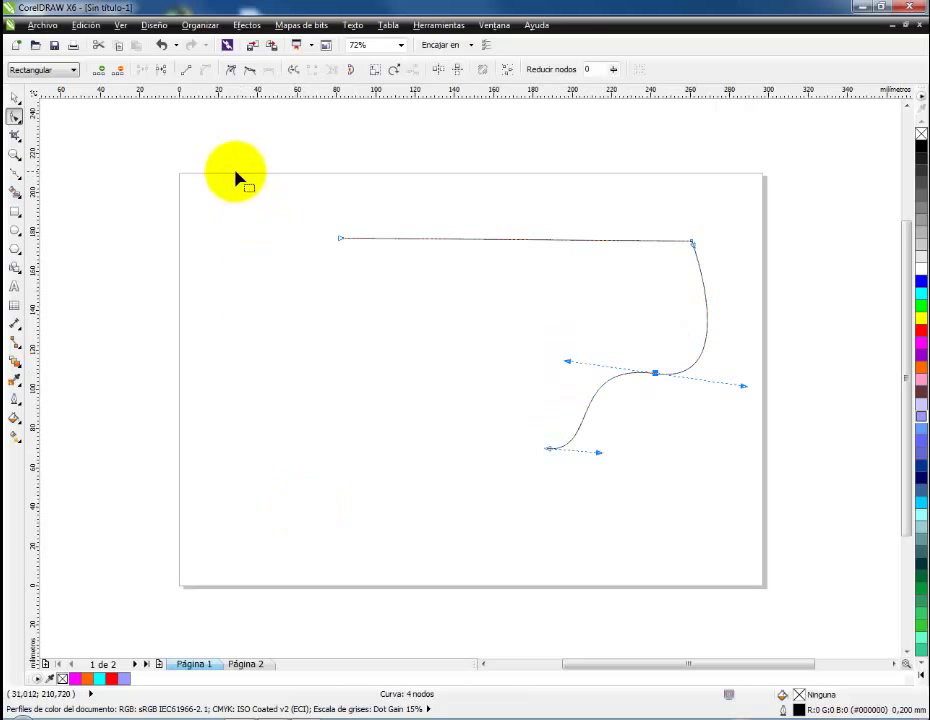
Step: Convert the middle node to a cusp and slightly shorten each of its handles independently
click(229, 70)
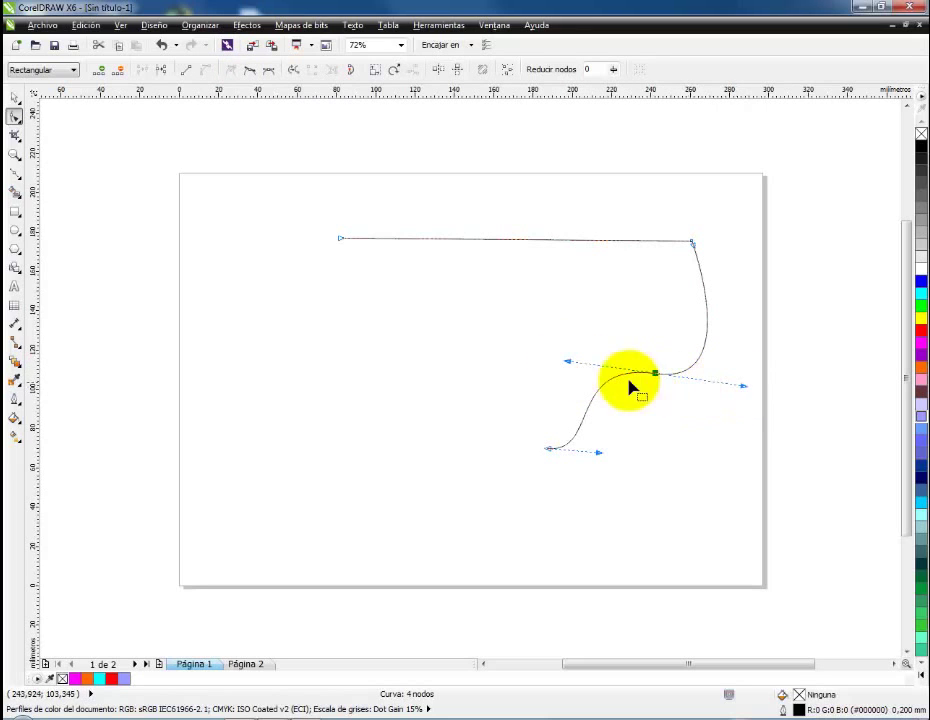
mouse_move(566, 362)
mouse_down()
mouse_move(641, 277)
mouse_move(608, 297)
mouse_move(617, 440)
mouse_move(695, 465)
mouse_move(560, 432)
mouse_move(560, 345)
mouse_move(386, 332)
mouse_move(248, 276)
mouse_move(511, 313)
mouse_move(571, 361)
mouse_up()
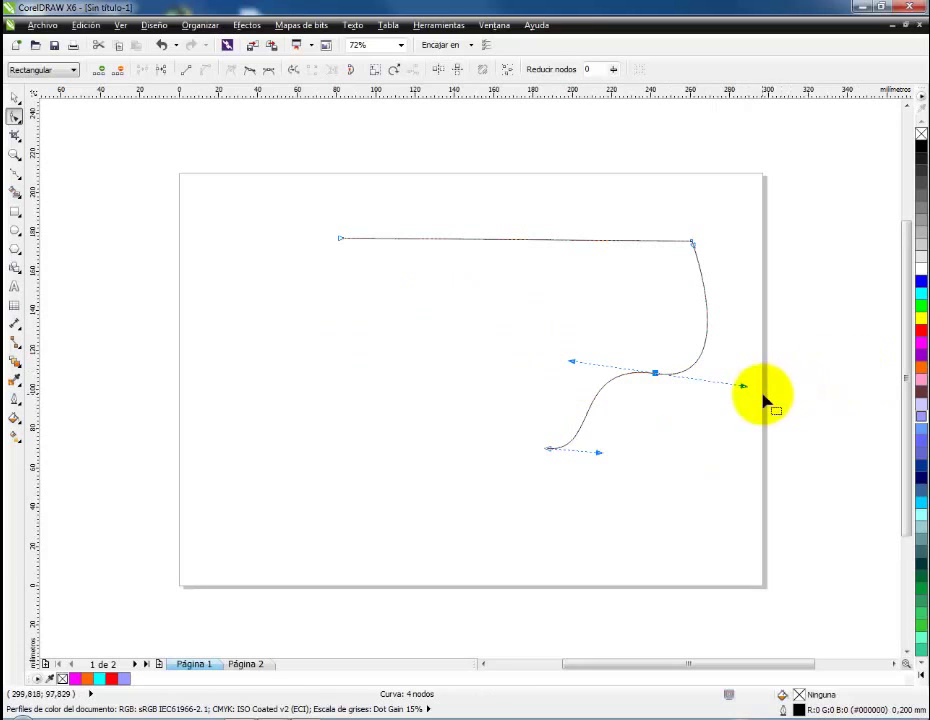
mouse_move(745, 388)
mouse_down()
mouse_move(737, 423)
mouse_move(639, 531)
mouse_move(700, 316)
mouse_move(570, 347)
mouse_move(743, 291)
mouse_move(743, 409)
mouse_move(737, 388)
mouse_up()
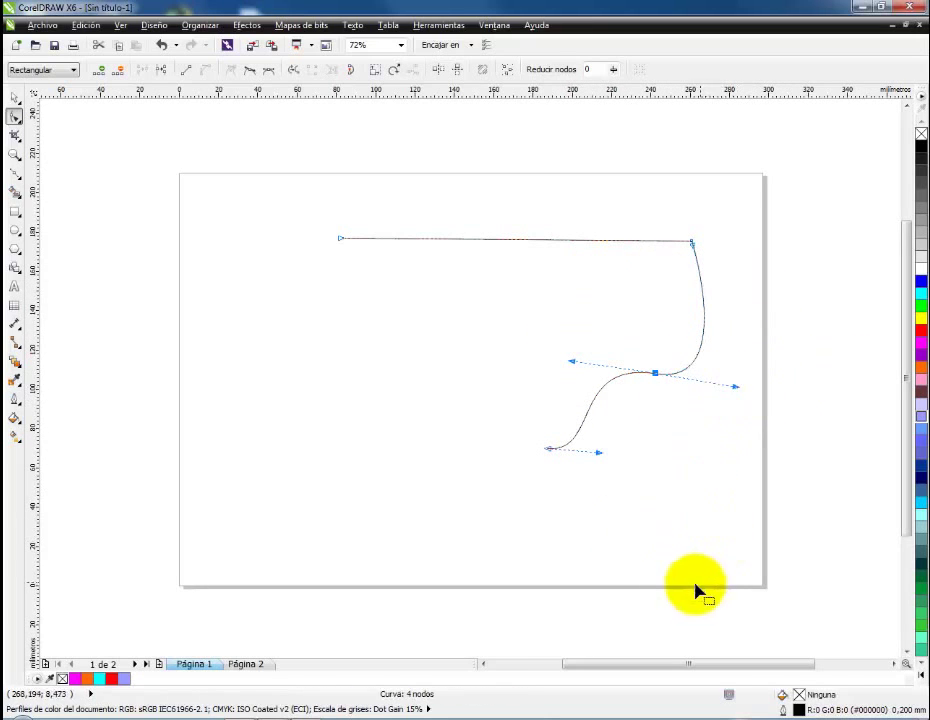
Step: Convert the middle node to a smooth node and level its handles horizontally, shortening the right one slightly
click(656, 374)
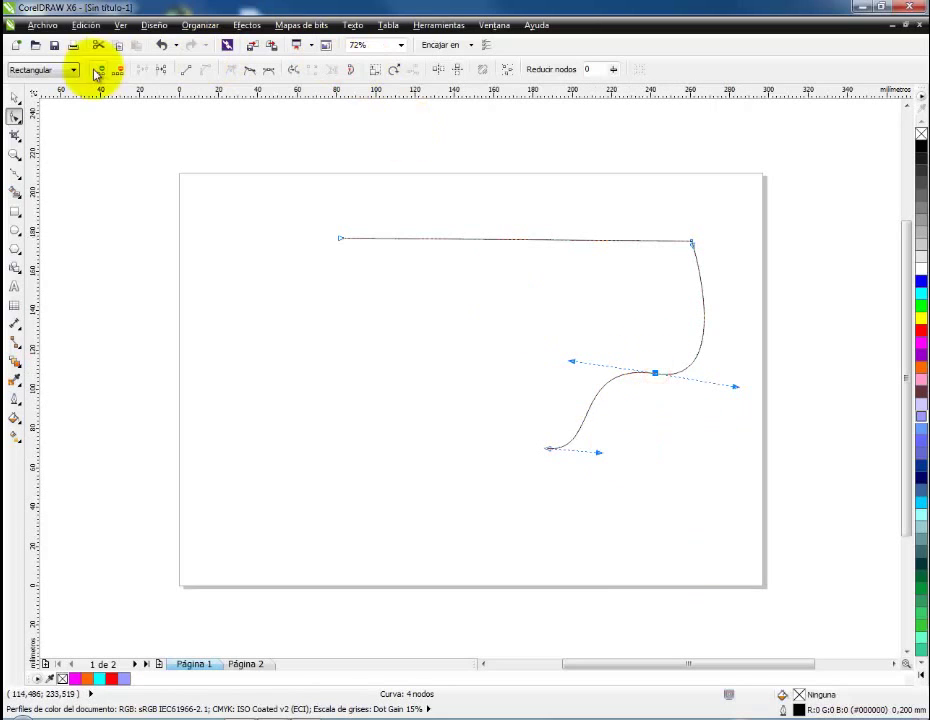
click(253, 77)
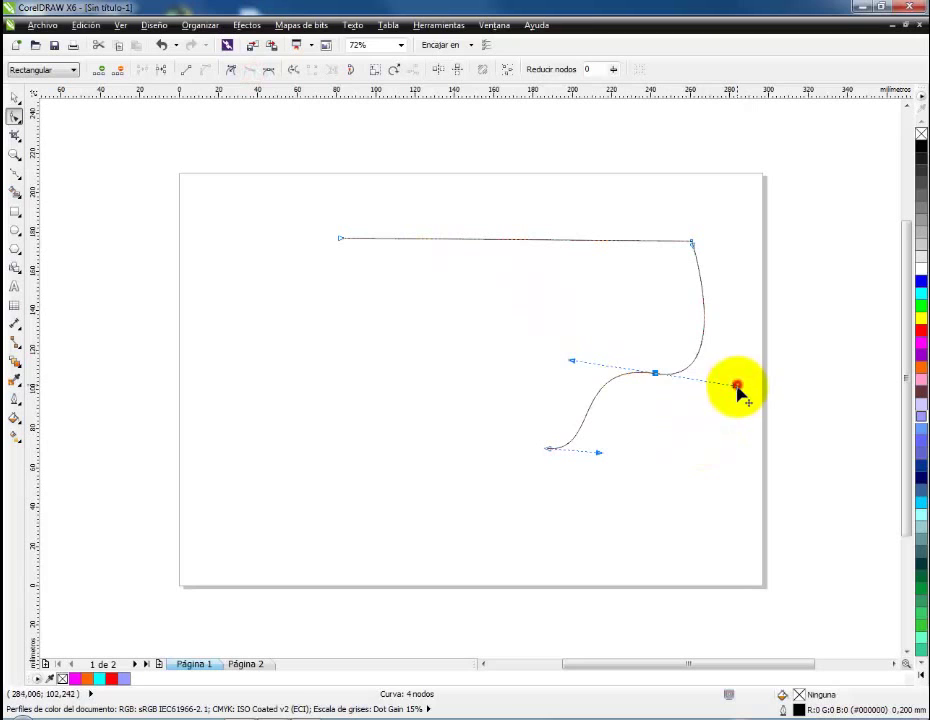
mouse_move(737, 386)
mouse_down()
mouse_move(683, 442)
mouse_move(706, 426)
mouse_move(700, 320)
mouse_move(614, 316)
mouse_move(587, 247)
mouse_move(706, 326)
mouse_move(654, 442)
mouse_move(710, 447)
mouse_move(727, 328)
mouse_move(650, 305)
mouse_move(606, 323)
mouse_move(621, 302)
mouse_move(714, 371)
mouse_move(677, 416)
mouse_move(737, 514)
mouse_move(803, 558)
mouse_move(650, 342)
mouse_move(590, 345)
mouse_move(577, 359)
mouse_move(646, 297)
mouse_move(708, 424)
mouse_move(676, 448)
mouse_move(751, 556)
mouse_move(671, 407)
mouse_move(727, 376)
mouse_up()
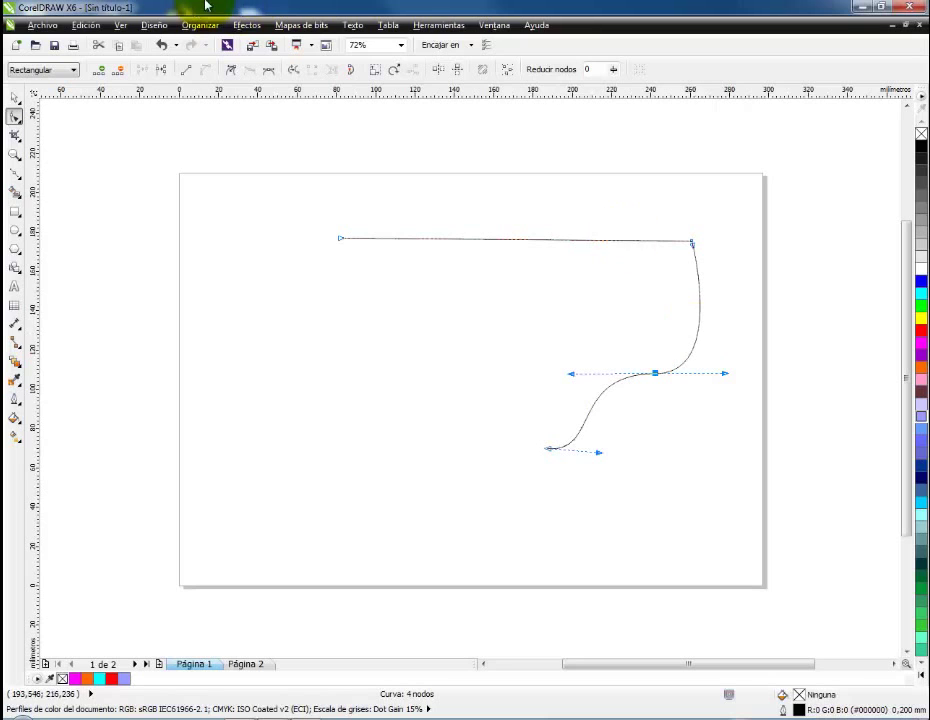
Step: Delete the existing curve and draw a four-node wavy Bézier curve about 190 mm wide, with a trough at the right and a crest left of centre
click(16, 175)
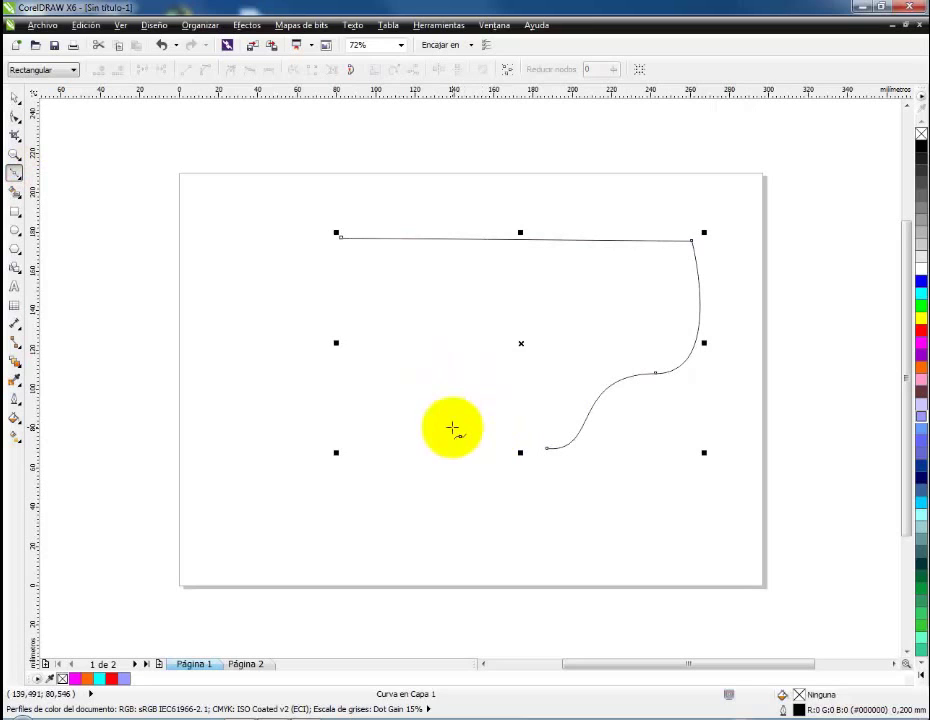
key(Delete)
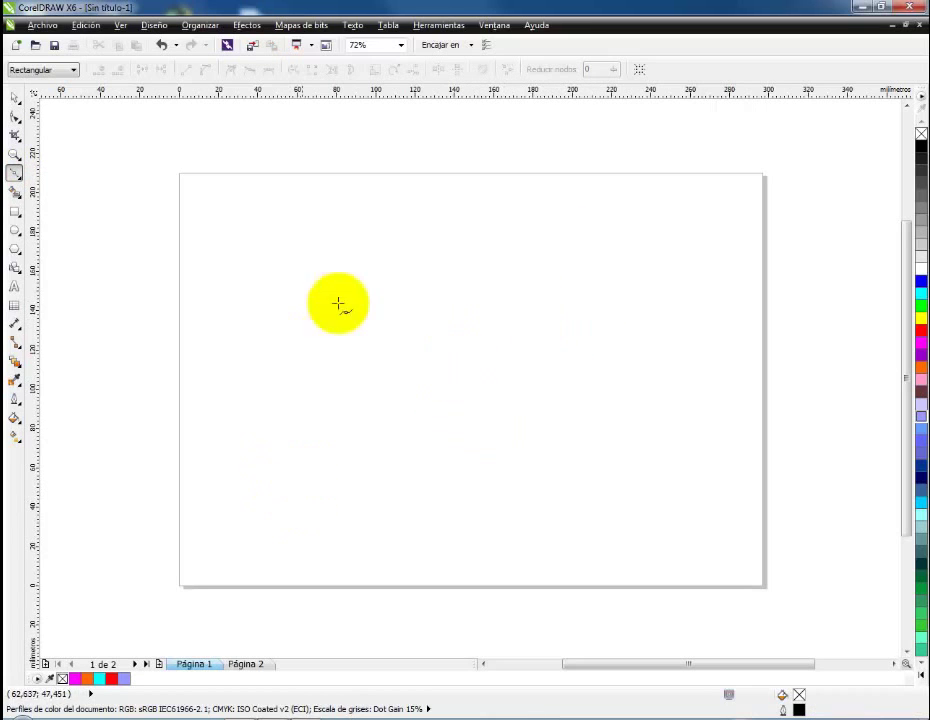
click(633, 284)
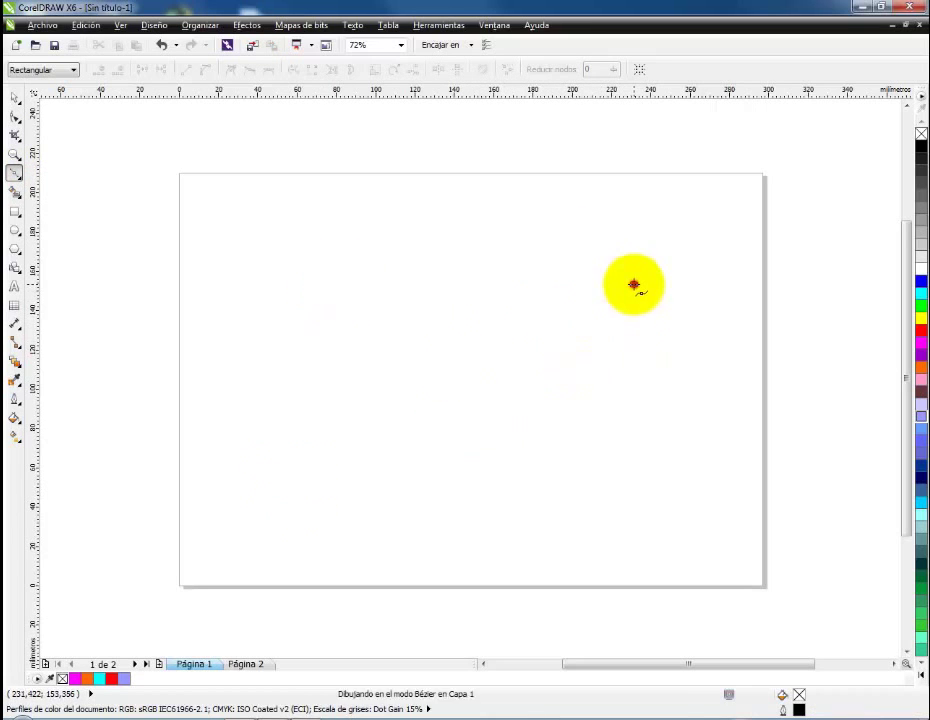
click(535, 372)
drag(535, 372, 431, 375)
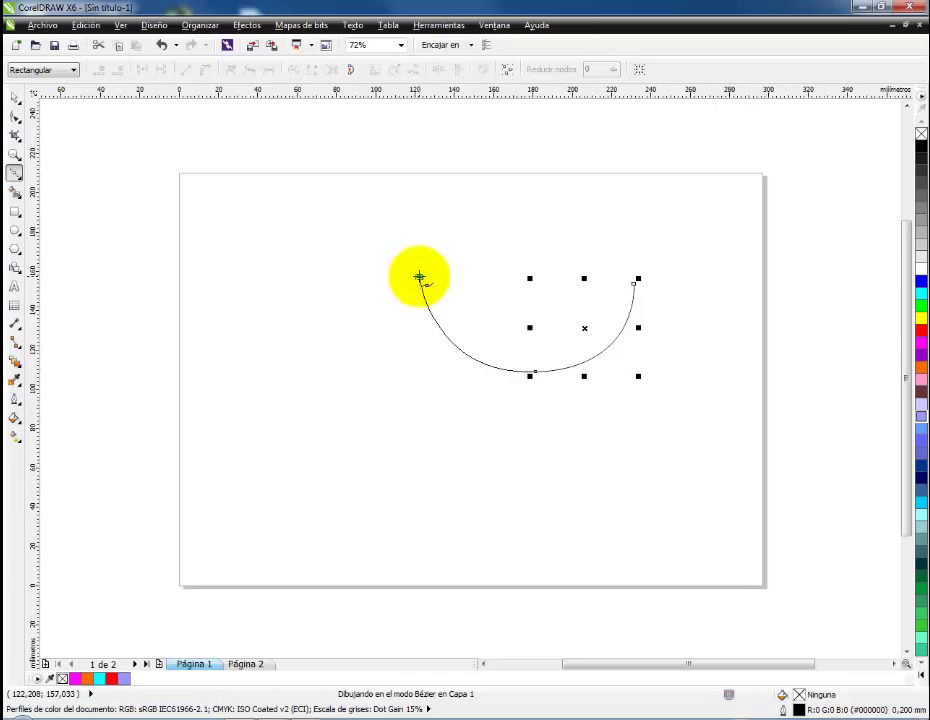
drag(404, 276, 333, 272)
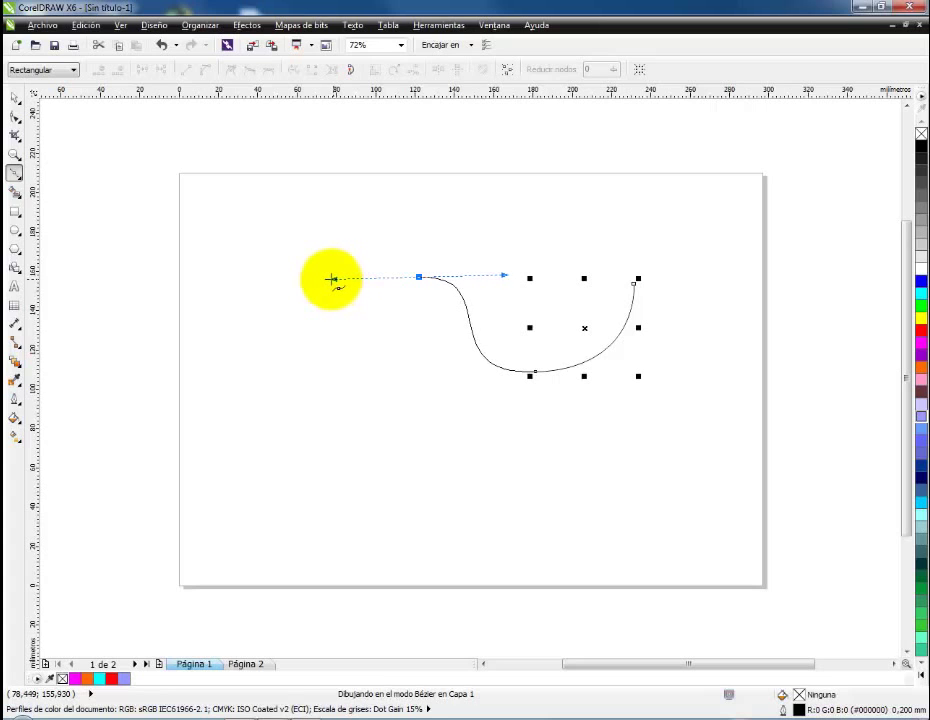
mouse_move(331, 279)
mouse_down()
mouse_move(409, 276)
mouse_move(290, 278)
mouse_move(378, 272)
mouse_move(337, 278)
mouse_up()
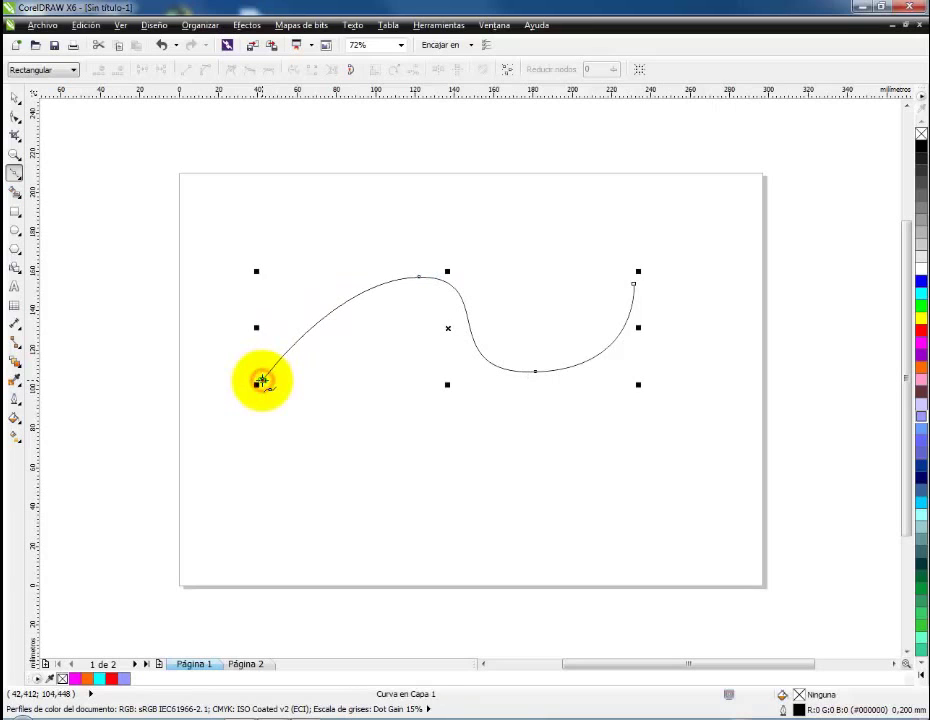
click(261, 380)
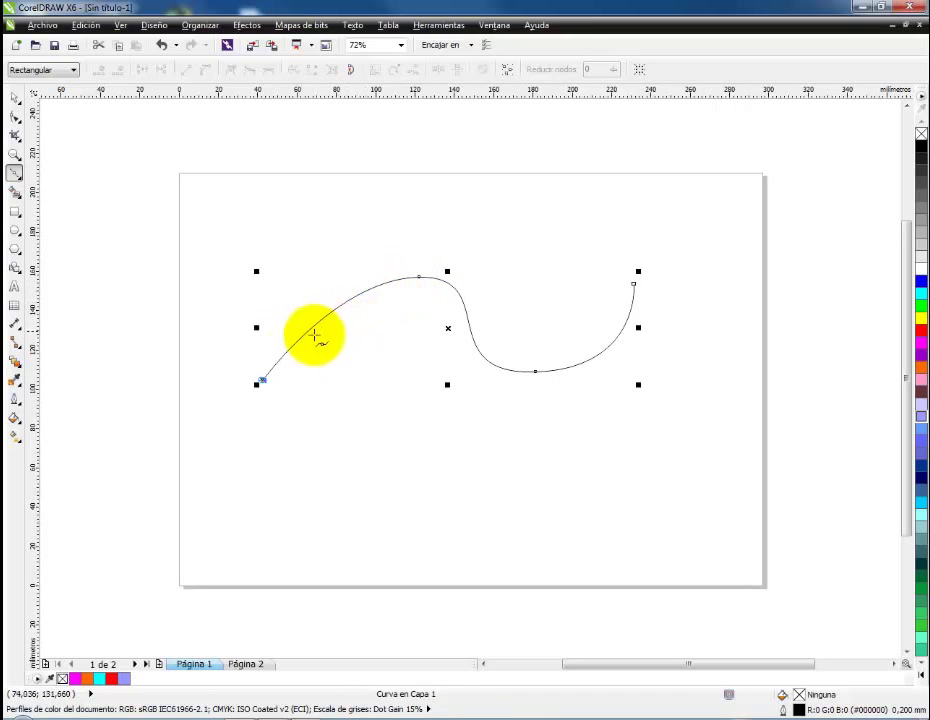
Step: Select the crest node of the wavy curve for node editing and examine its handles
click(15, 117)
click(419, 277)
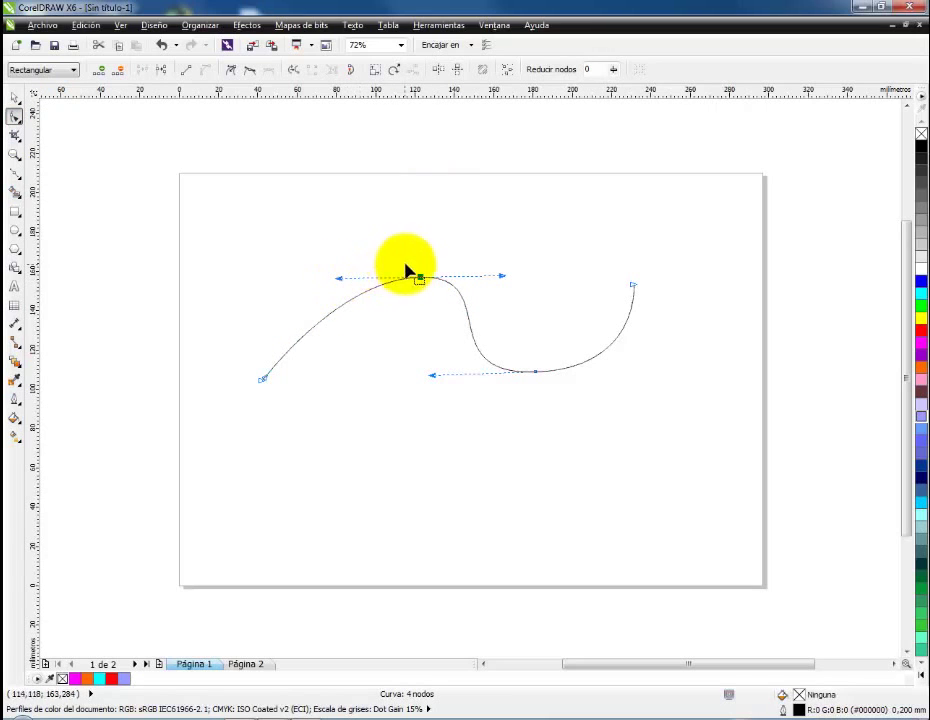
mouse_move(401, 285)
mouse_down()
mouse_move(366, 289)
mouse_move(415, 278)
mouse_move(276, 392)
mouse_move(357, 322)
mouse_move(344, 284)
mouse_move(395, 283)
mouse_up()
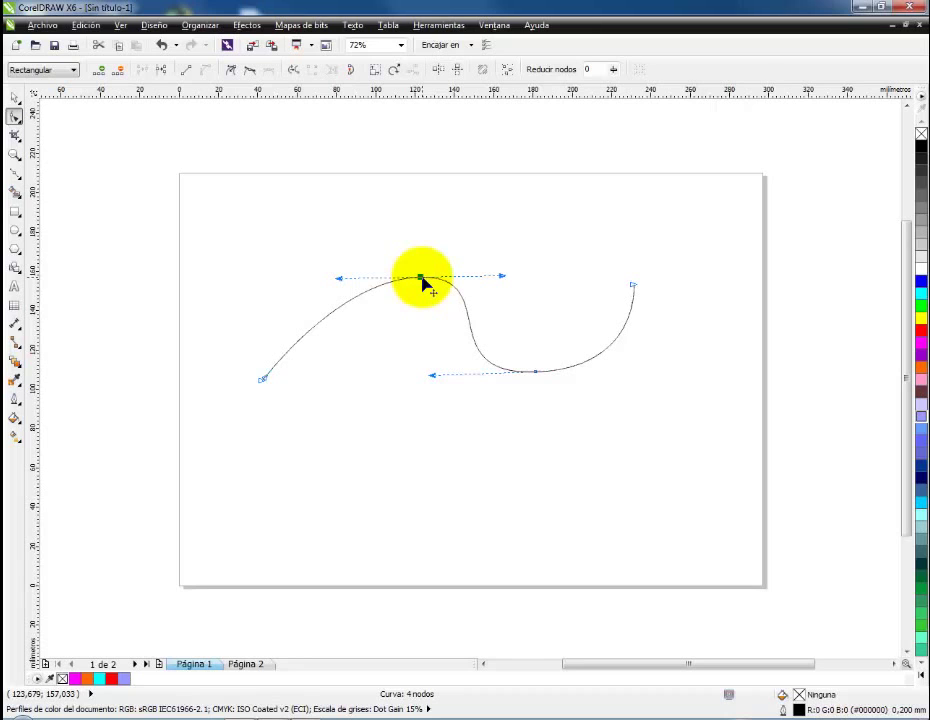
drag(422, 283, 346, 284)
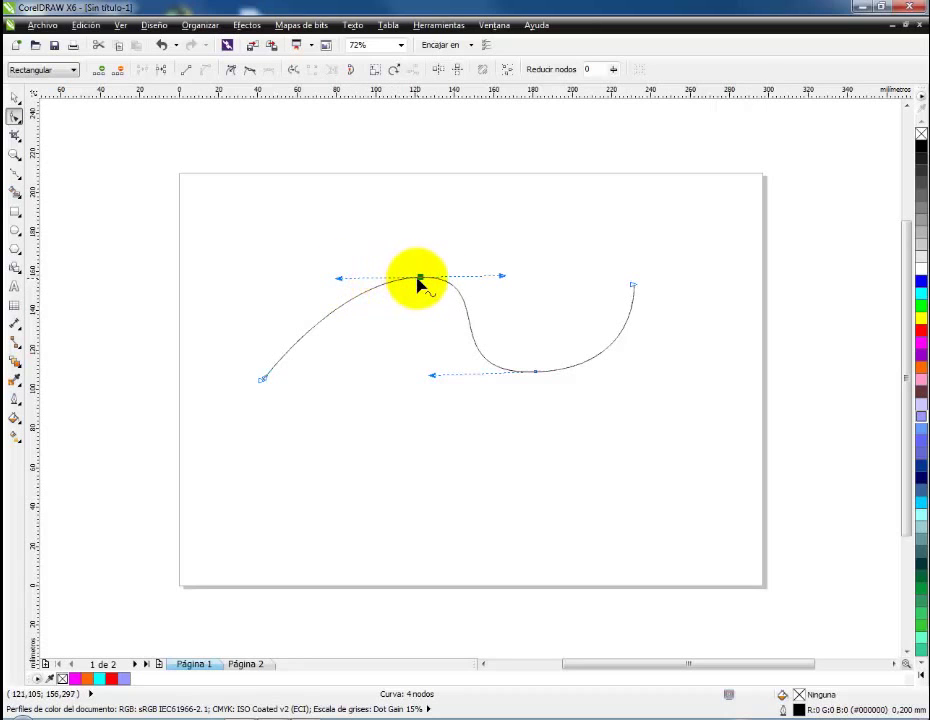
Step: Begin a second Bézier curve below the wave, using rounded nodes that rise rightward and a straighter segment ending below the wave's right end
click(16, 178)
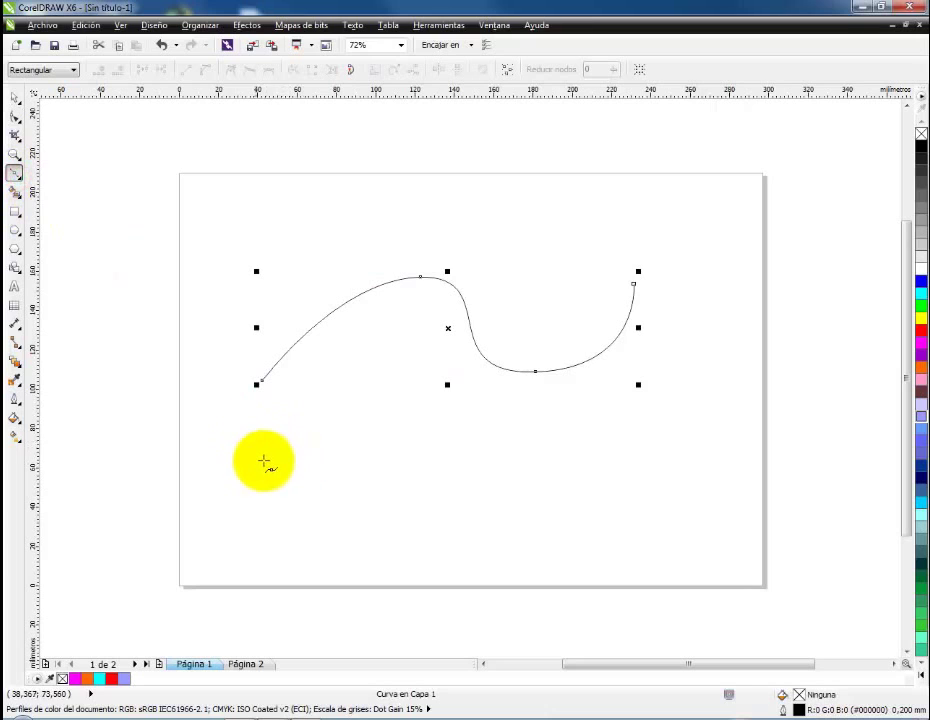
drag(278, 473, 342, 511)
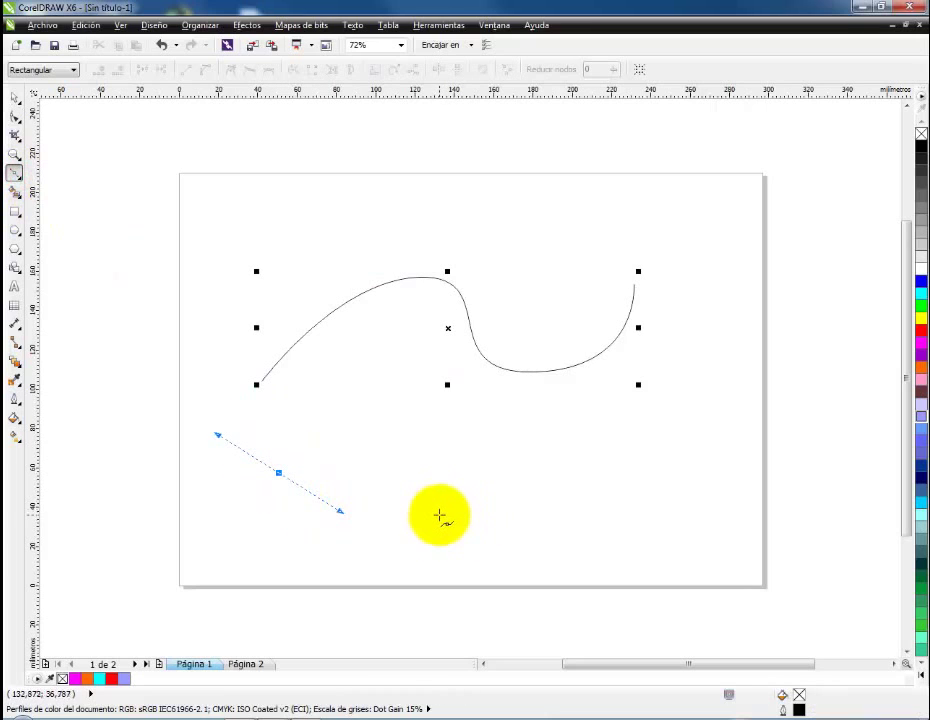
drag(448, 514, 490, 489)
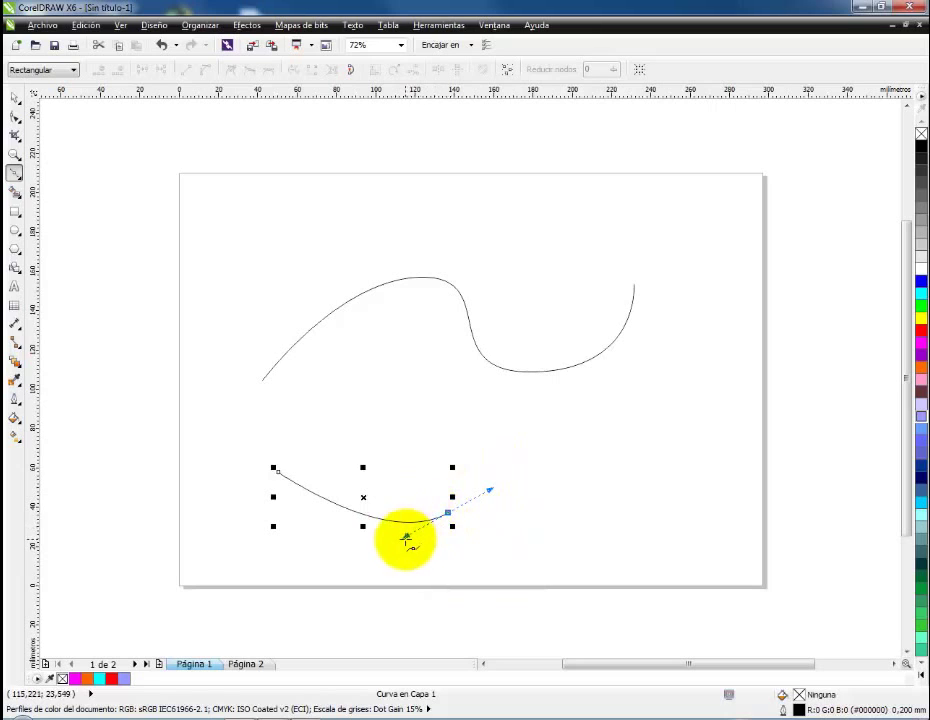
mouse_move(544, 459)
mouse_down()
mouse_move(589, 396)
mouse_move(569, 529)
mouse_move(590, 511)
mouse_move(587, 396)
mouse_move(536, 432)
mouse_move(565, 421)
mouse_move(560, 486)
mouse_move(600, 457)
mouse_move(531, 405)
mouse_move(556, 426)
mouse_move(581, 489)
mouse_move(604, 357)
mouse_move(546, 455)
mouse_up()
click(655, 385)
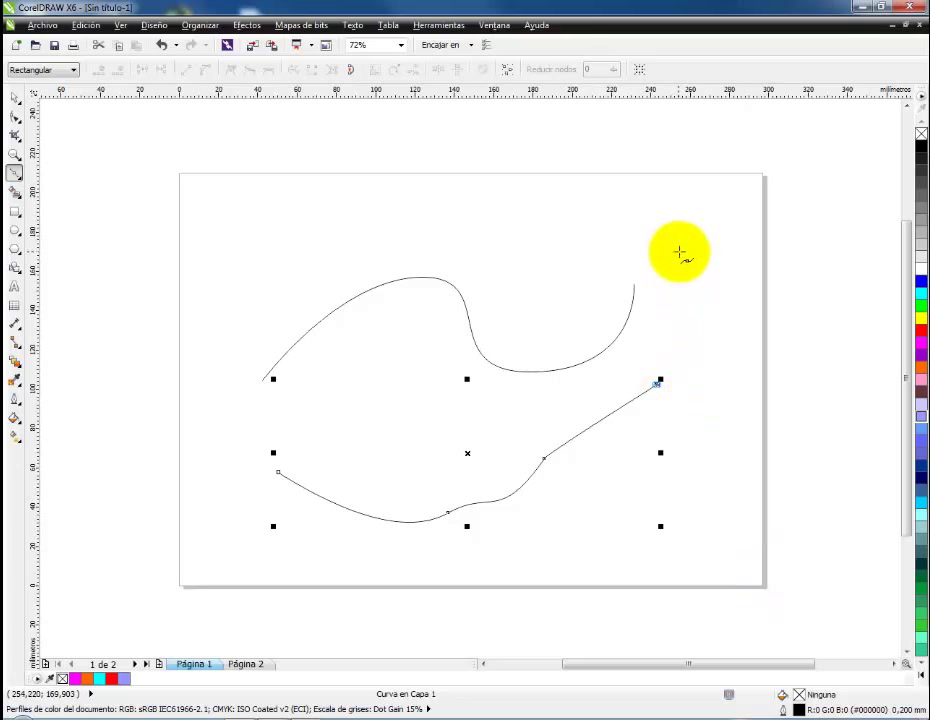
Step: Extend the second curve around the wave's right side with a wide bend and back above it with nearly straight segments
drag(679, 252, 585, 241)
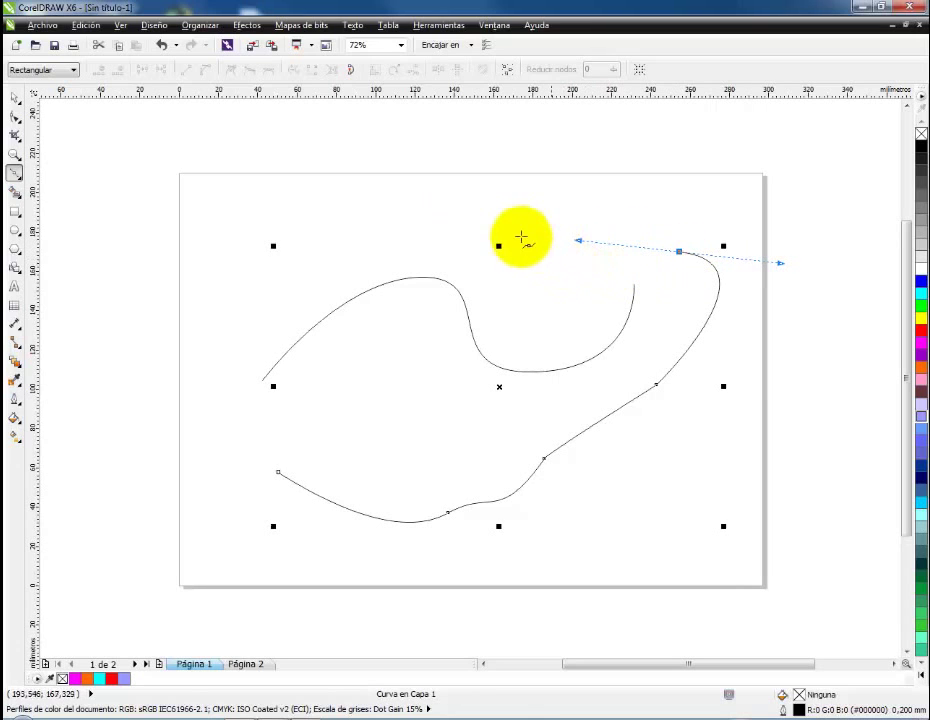
click(487, 226)
drag(487, 226, 380, 210)
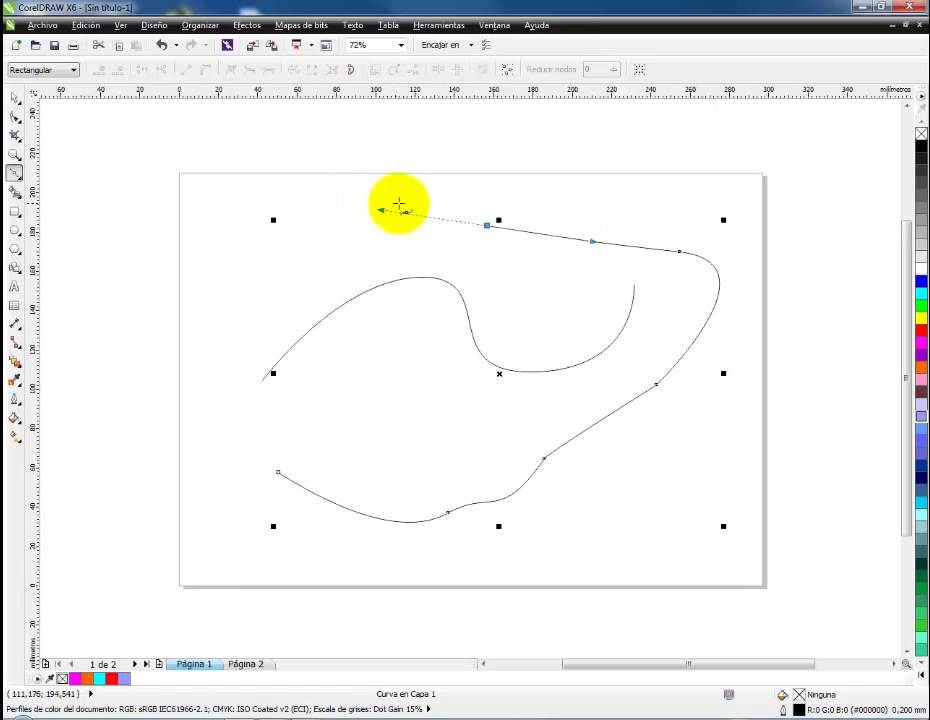
click(335, 205)
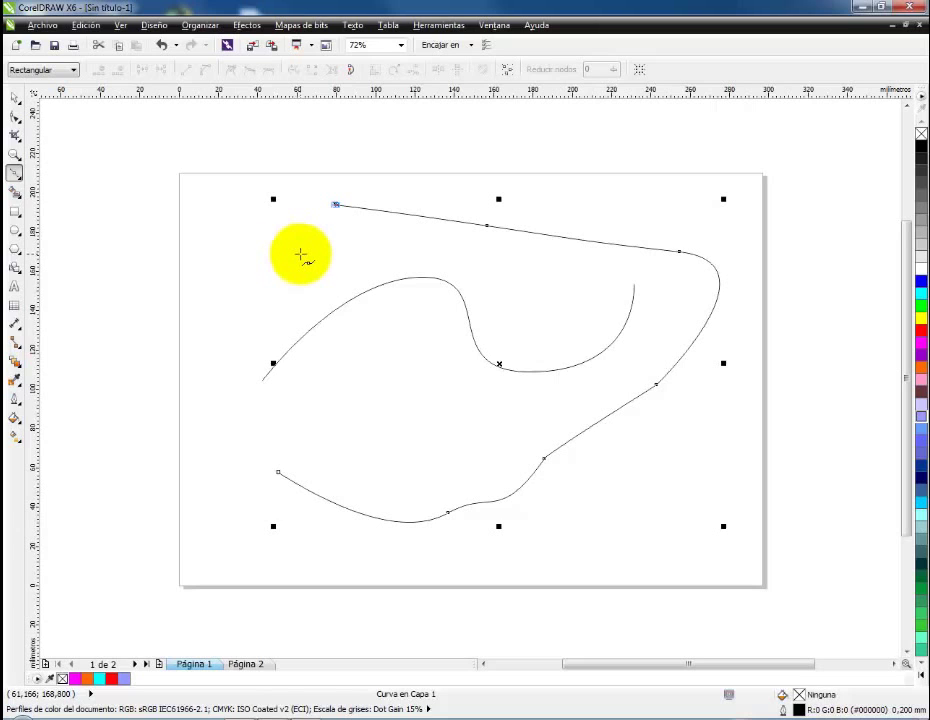
Step: Add a curved node at the second curve's upper left, retract its outgoing handle, and continue with a straight segment down to the left
drag(295, 252, 354, 288)
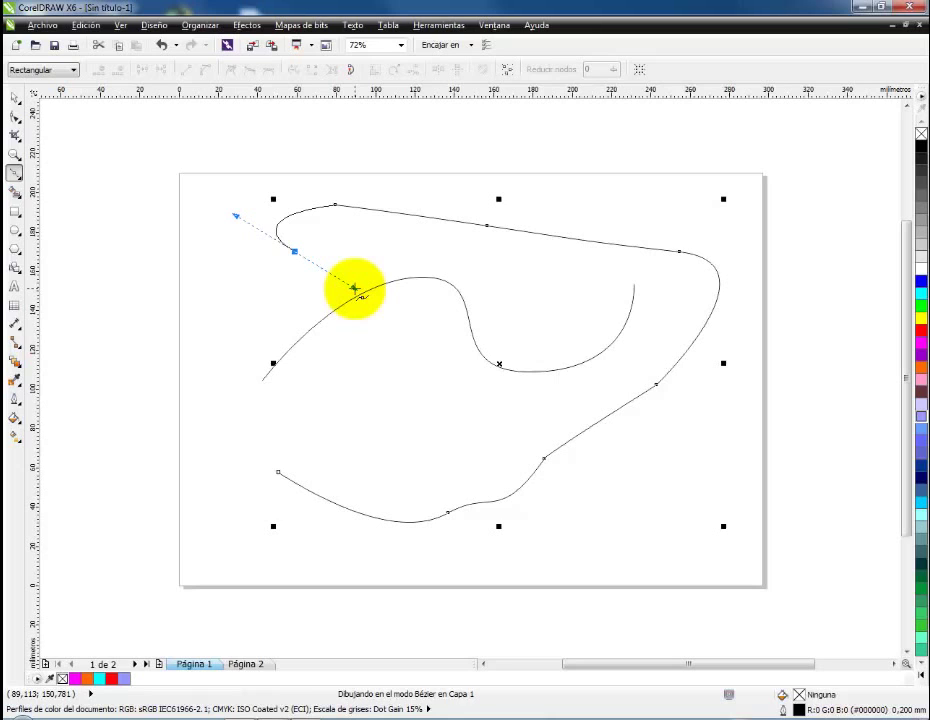
drag(354, 288, 295, 251)
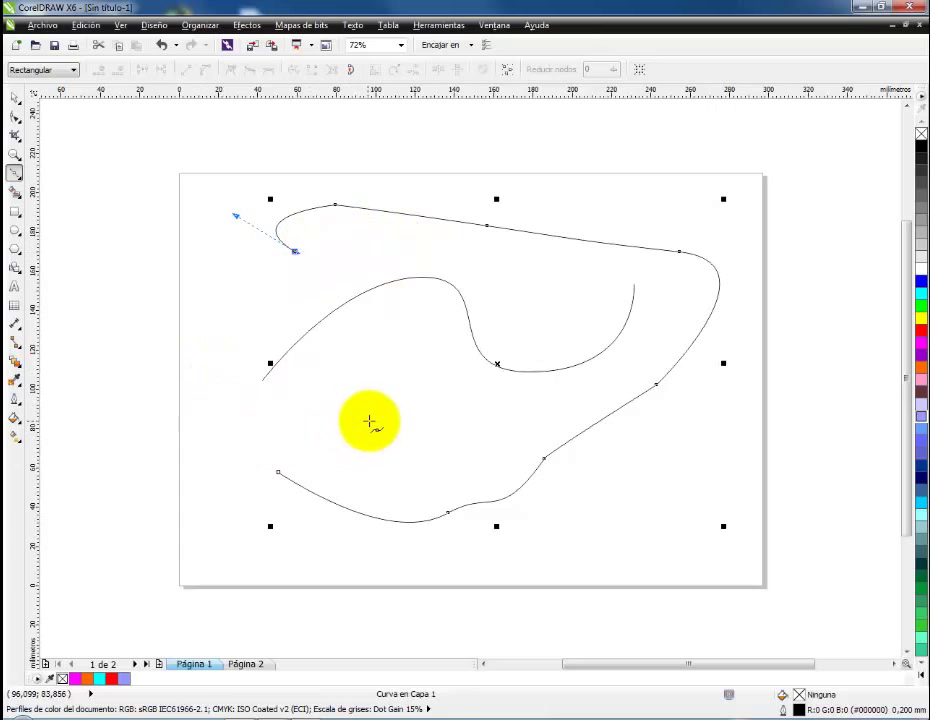
click(204, 297)
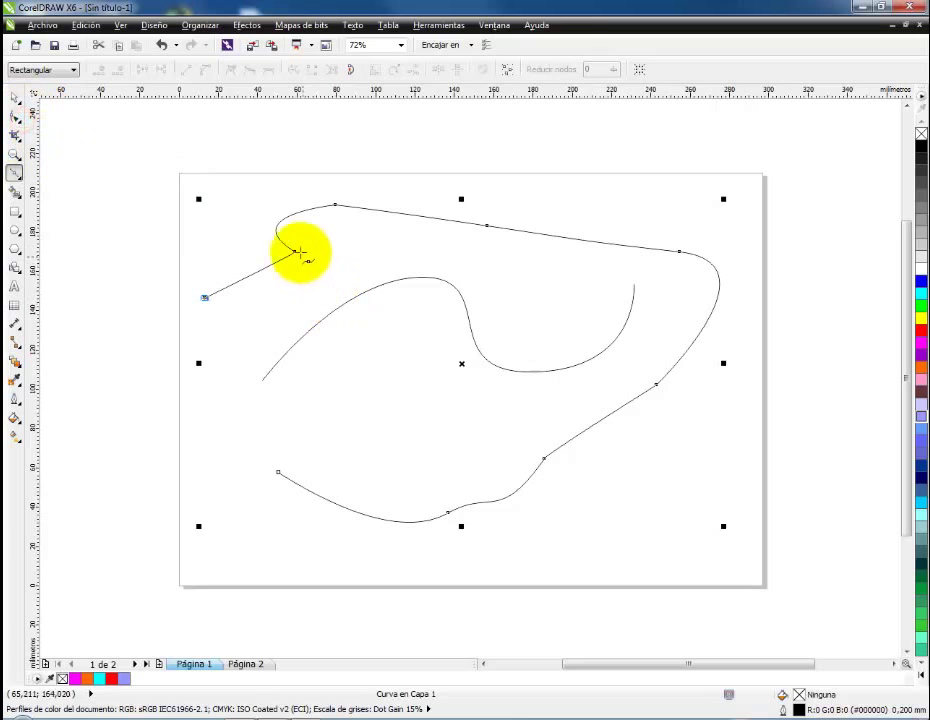
Step: Move the second curve's sharp upper-left node about 27 mm right and lengthen its handle slightly to widen the adjacent bulge
click(15, 115)
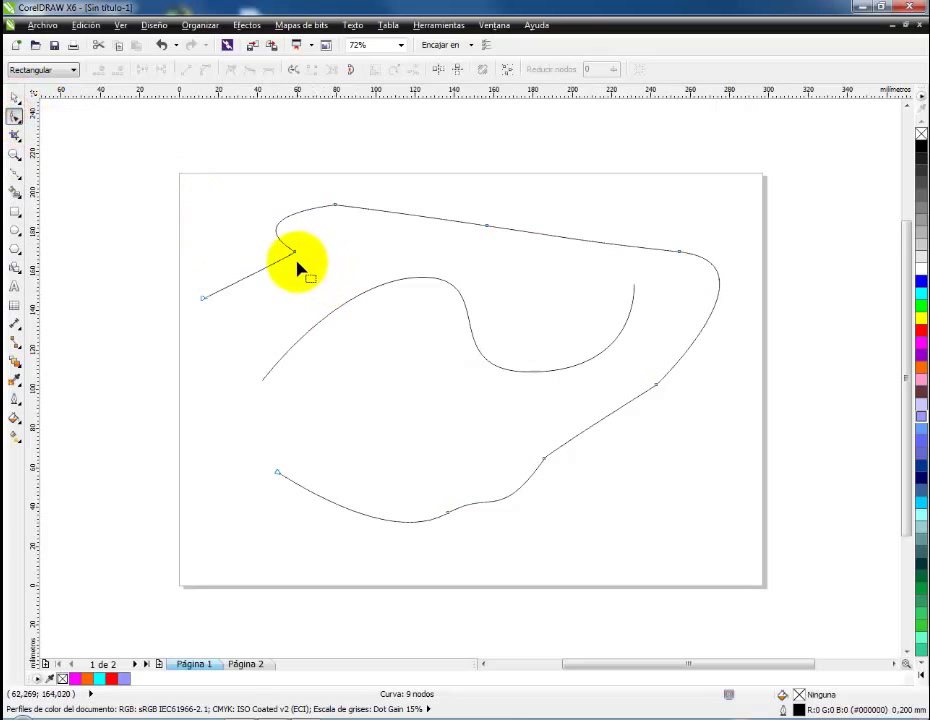
drag(296, 258, 349, 275)
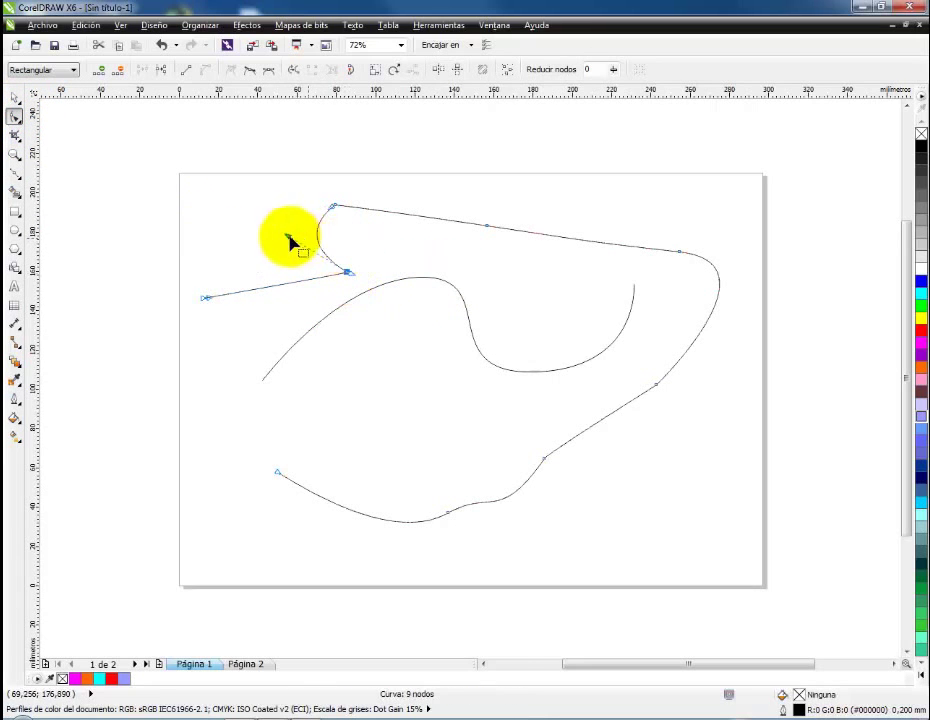
mouse_move(288, 240)
mouse_down()
mouse_move(378, 436)
mouse_move(218, 201)
mouse_move(449, 268)
mouse_move(233, 253)
mouse_move(280, 249)
mouse_move(276, 237)
mouse_up()
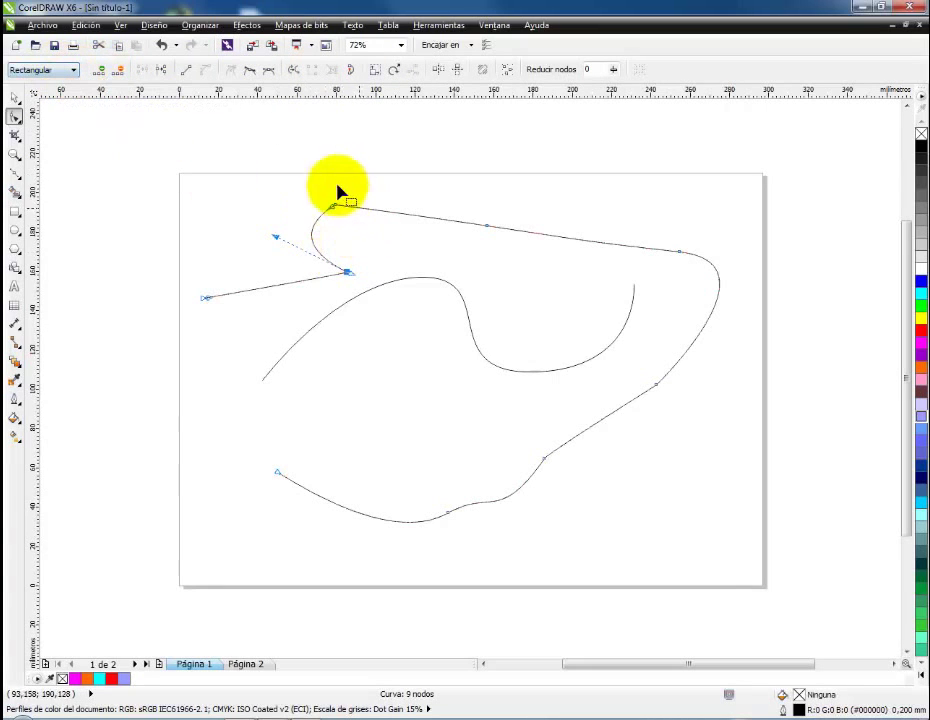
Step: Select the two nodes at the ends of the upper-left bulge with a rectangular marquee
drag(244, 181, 452, 386)
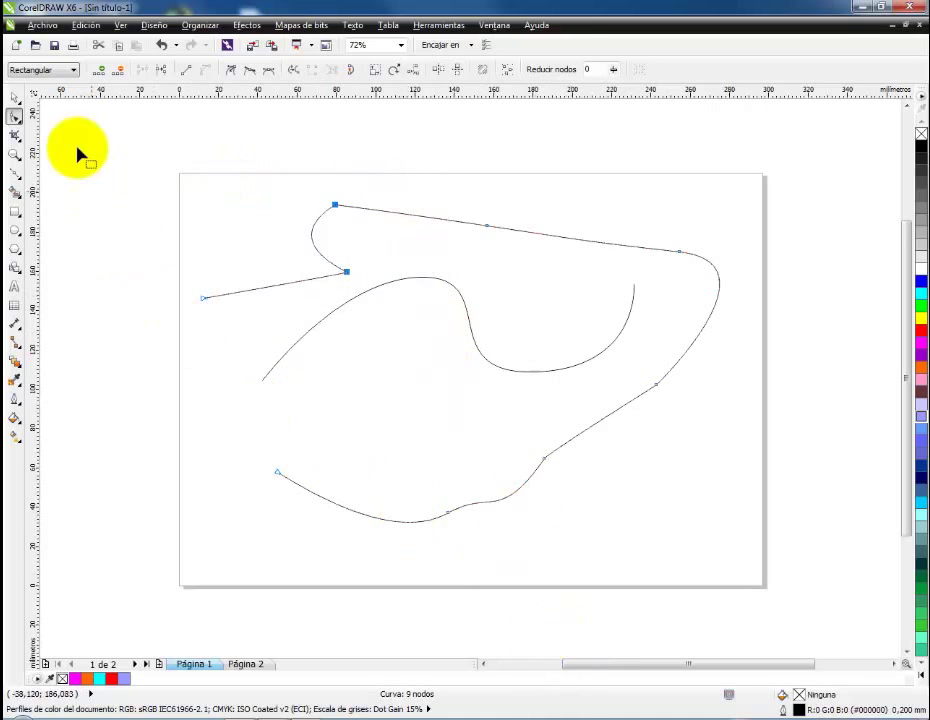
click(66, 71)
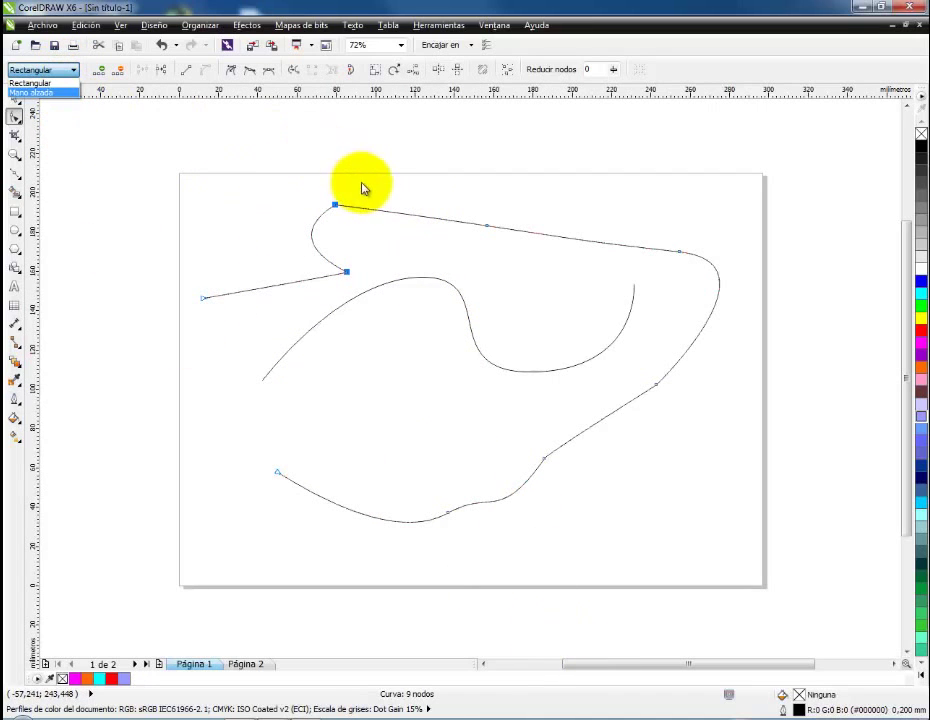
click(361, 184)
Step: Set node selection to Mano alzada, lasso the bulge's two nodes and the upper edge's middle node, and shift them about 17 mm right
click(72, 72)
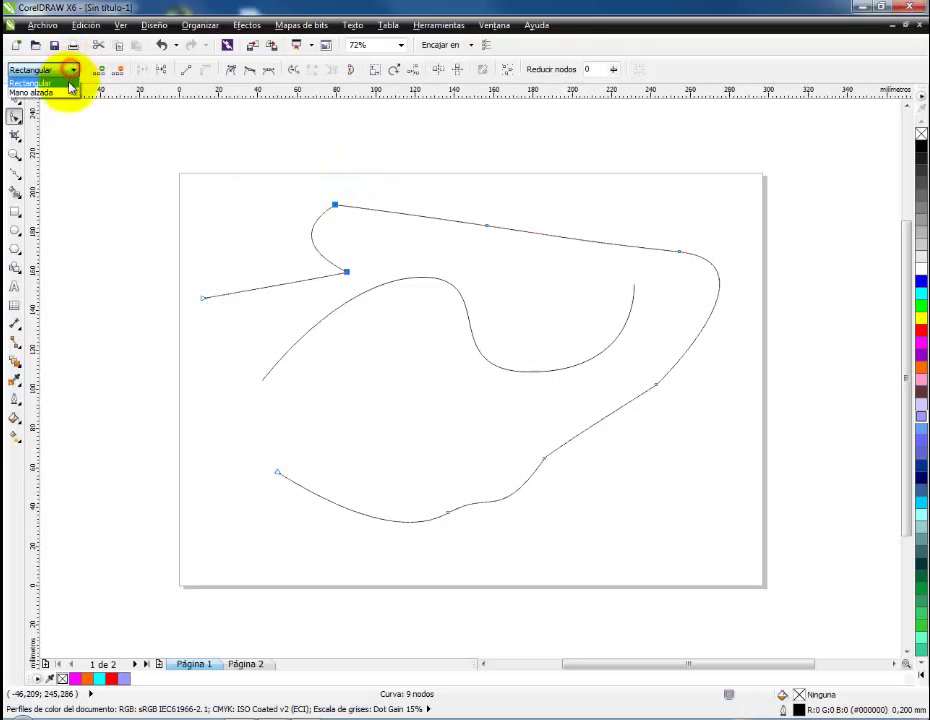
click(72, 95)
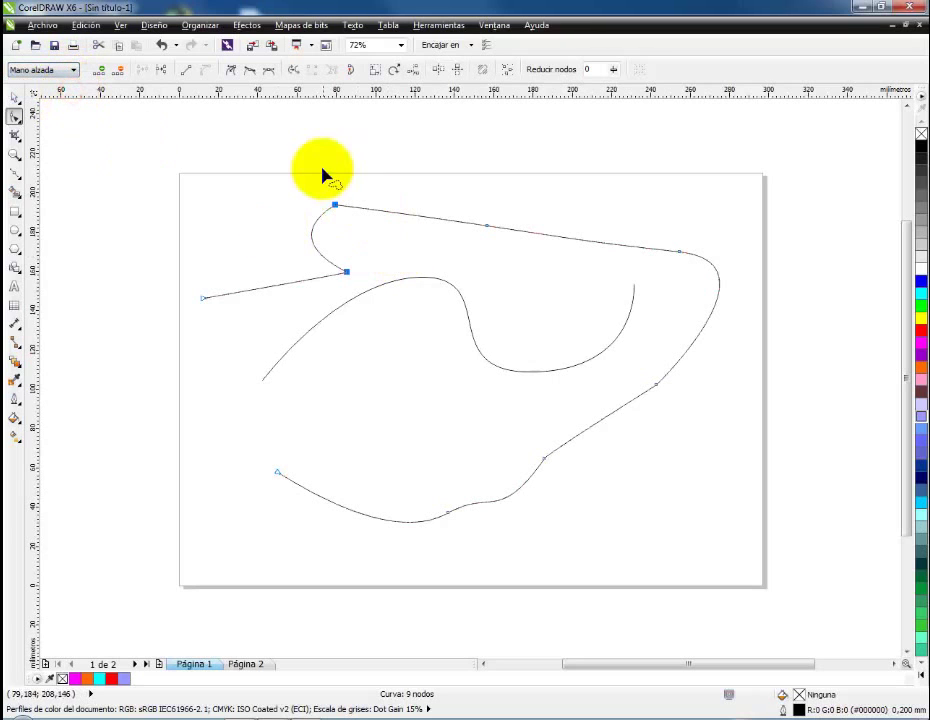
drag(322, 169, 279, 220)
mouse_move(360, 320)
mouse_down()
mouse_move(456, 318)
mouse_move(507, 285)
mouse_move(555, 216)
mouse_up()
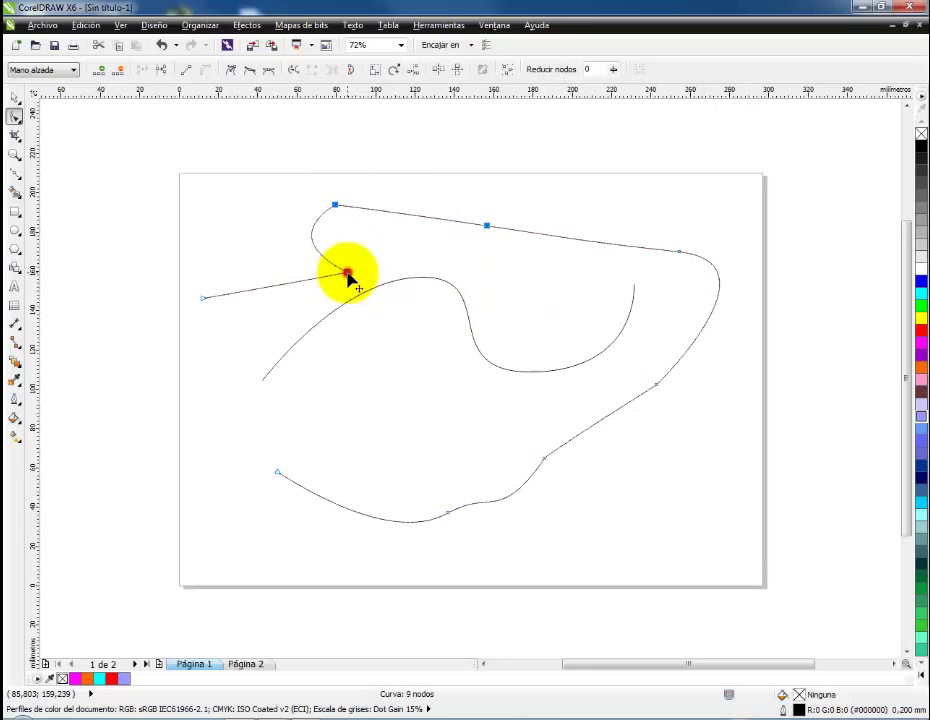
drag(346, 271, 380, 273)
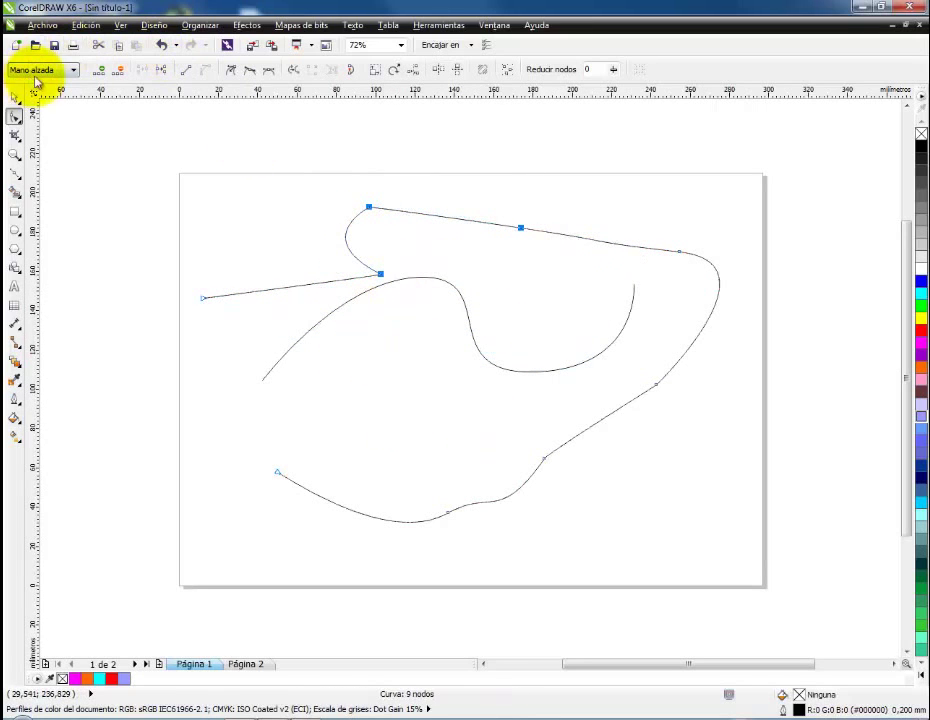
Step: Return node selection to Rectangular and re-add the upper edge's middle node to the selected bulge nodes
click(72, 70)
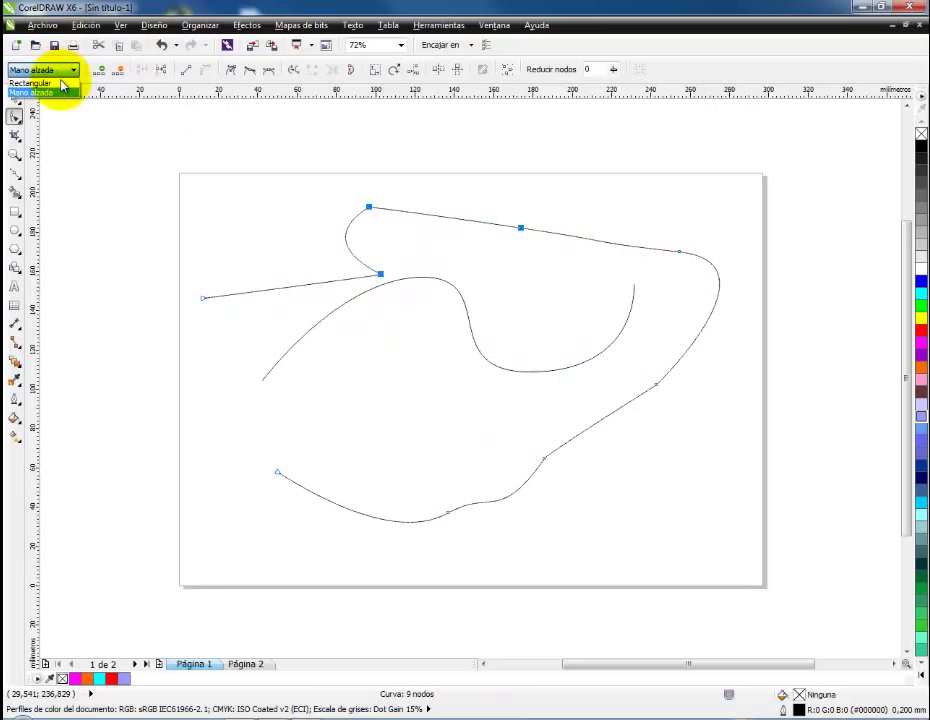
click(60, 83)
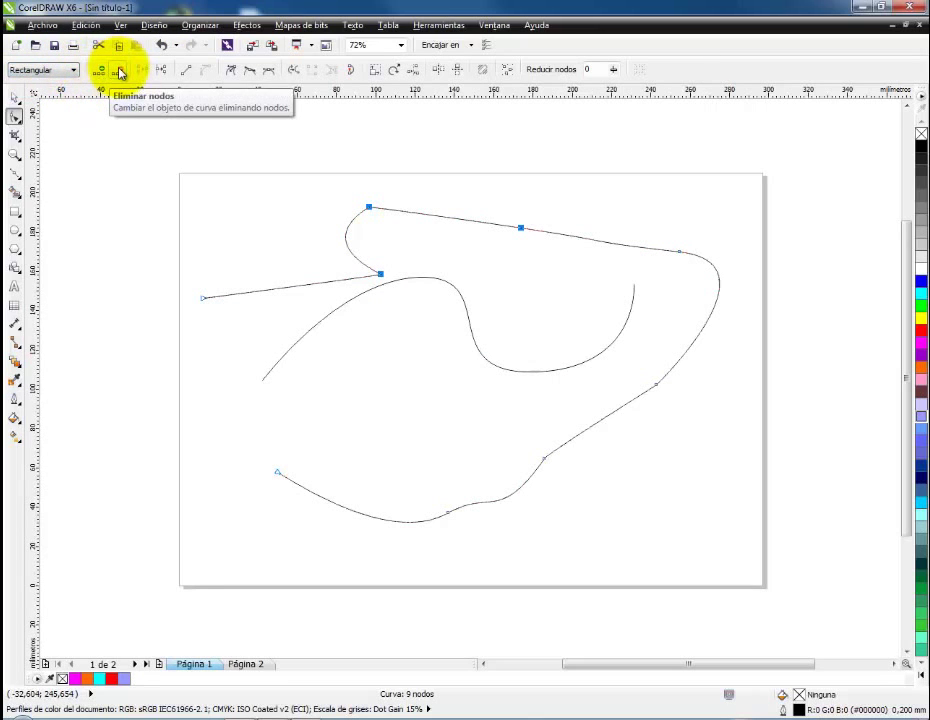
click(143, 73)
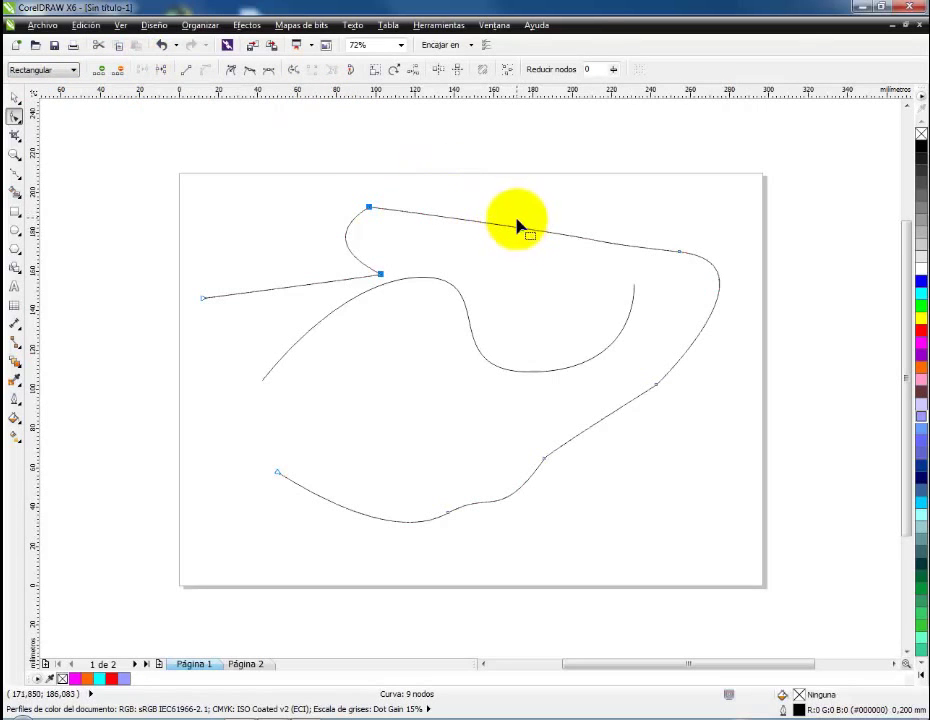
shift+click(520, 228)
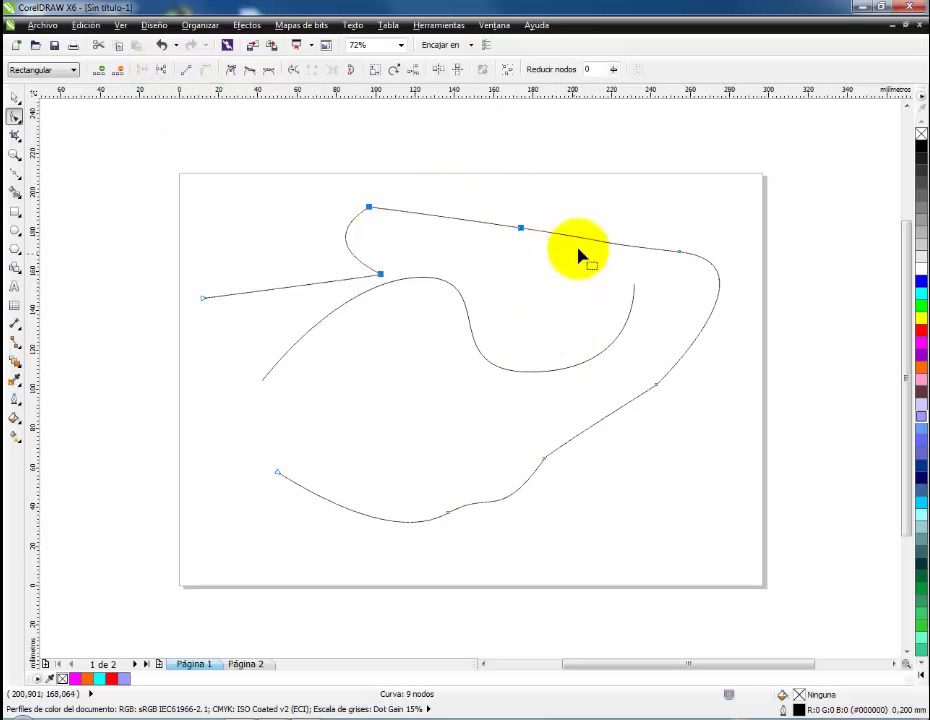
Step: Draw an open three-segment Bézier path across the lower page through about (43, 78), (141, 85), (247, 64) and (194, 20) mm
click(22, 174)
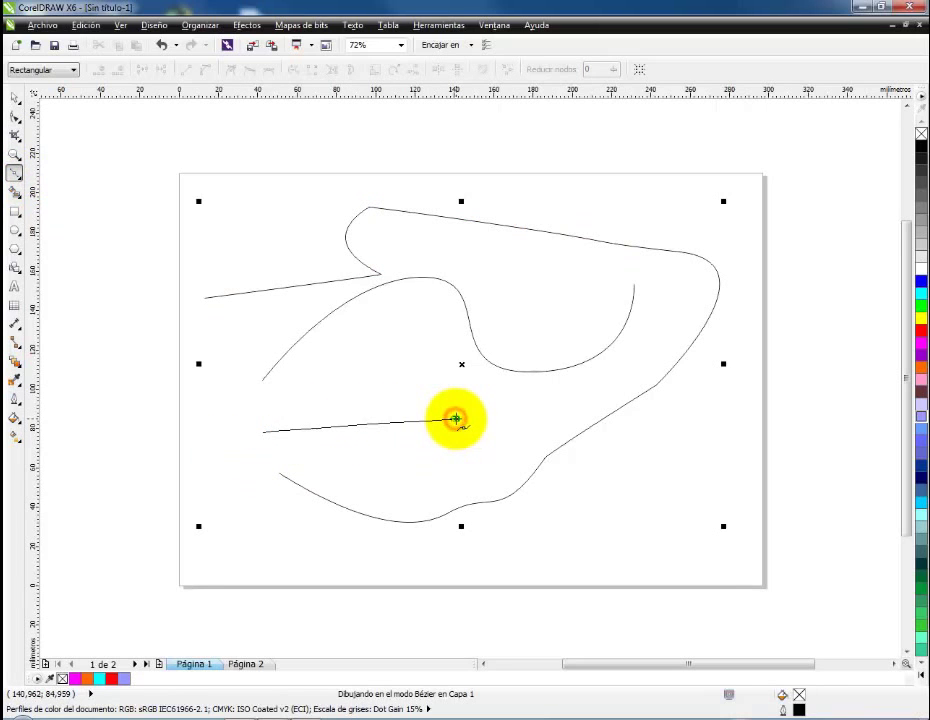
drag(457, 419, 469, 425)
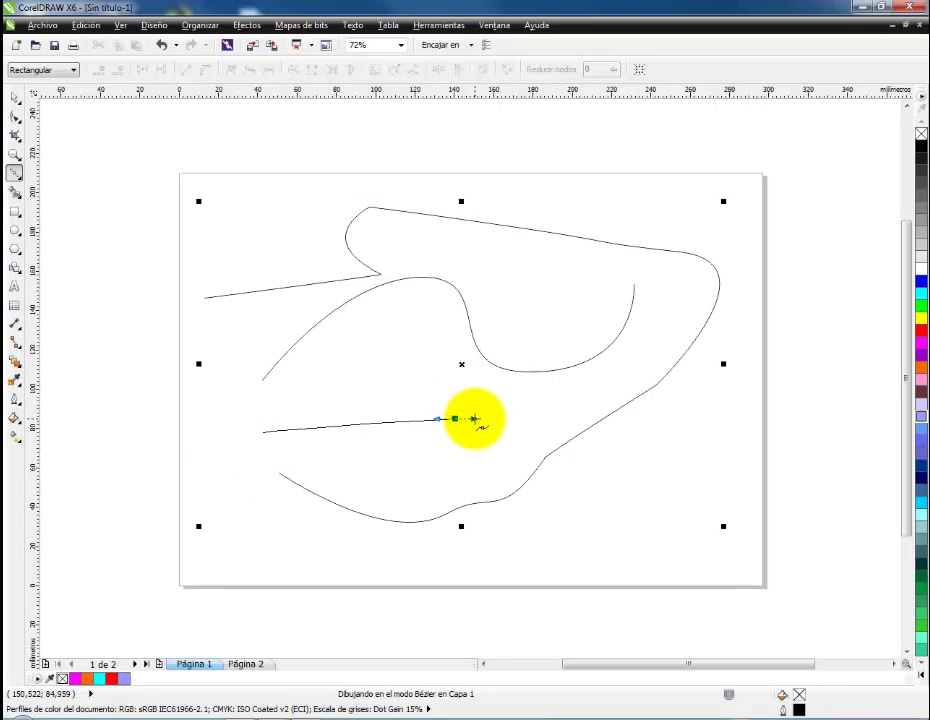
key(space)
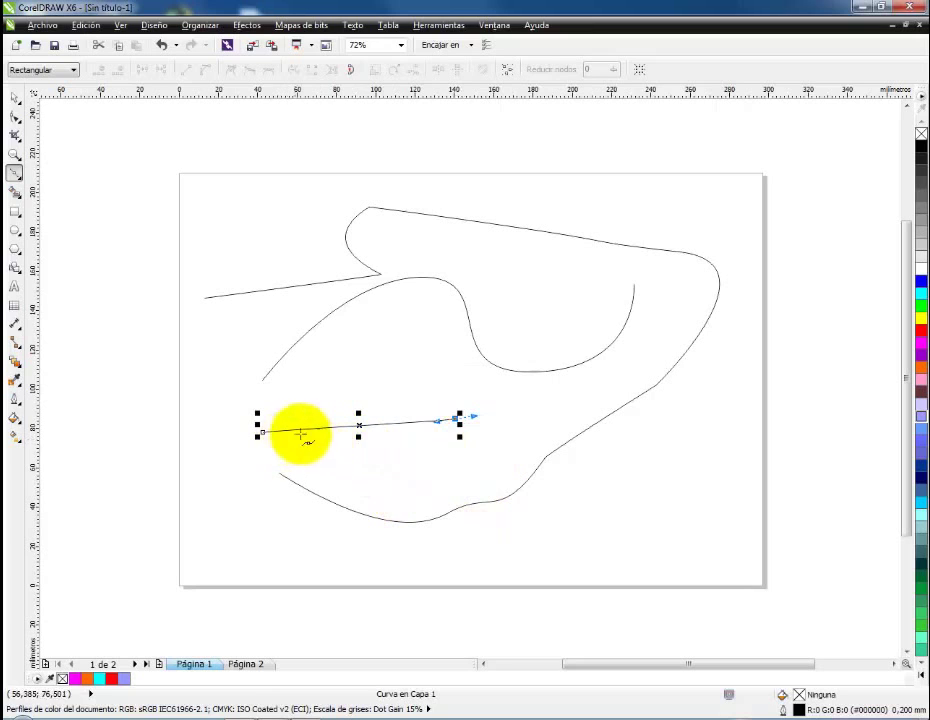
click(665, 460)
click(560, 548)
key(space)
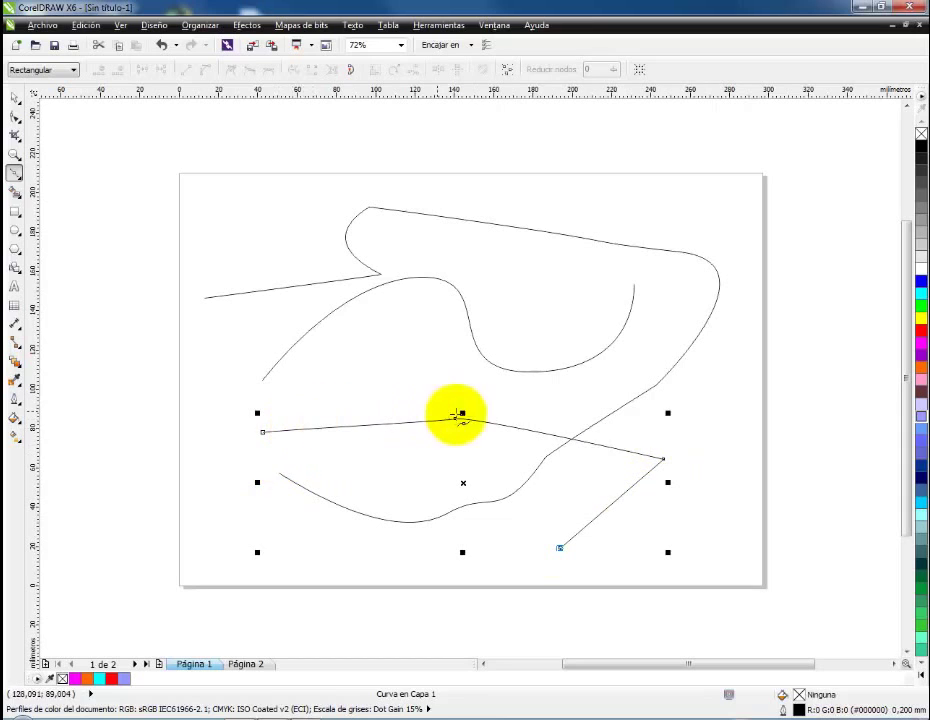
click(560, 547)
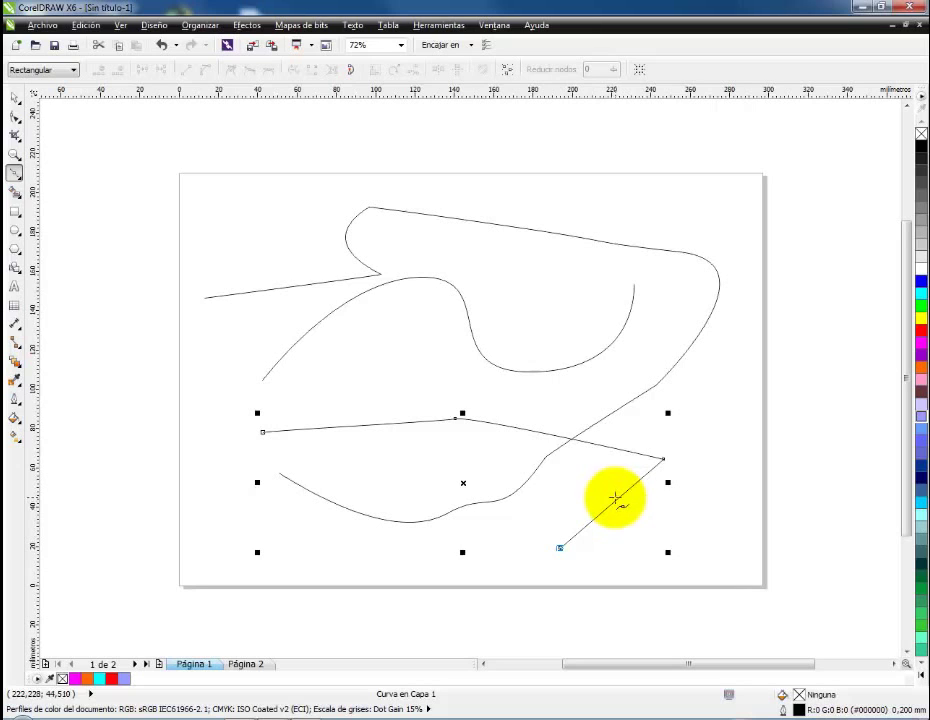
Step: Convert the middle segment of the S-shaped curve into a straight line with the Shape tool's A línea option
click(15, 116)
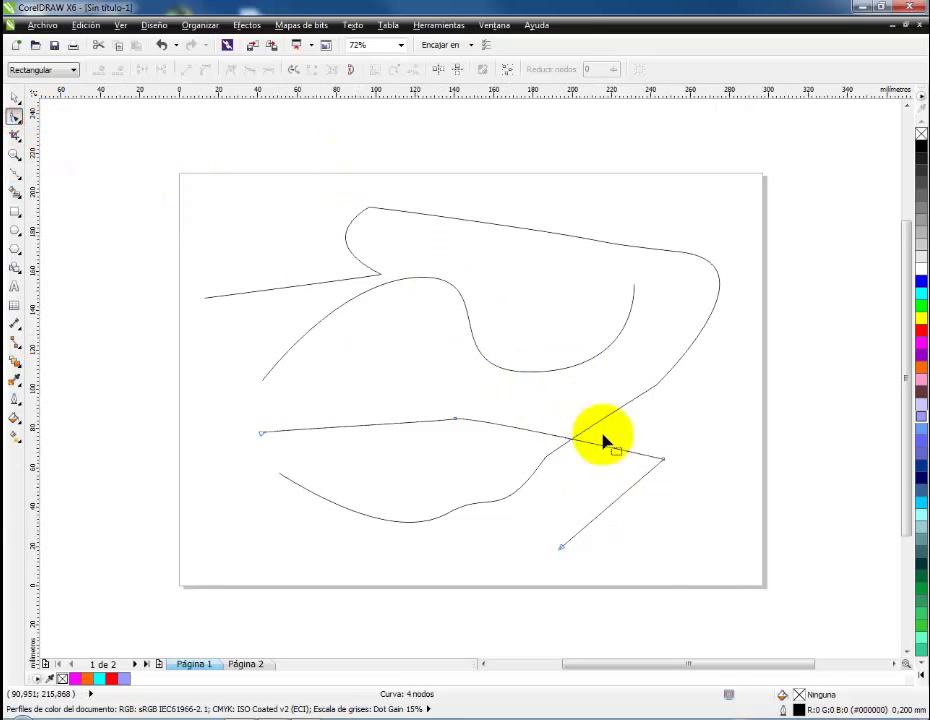
right_click(608, 510)
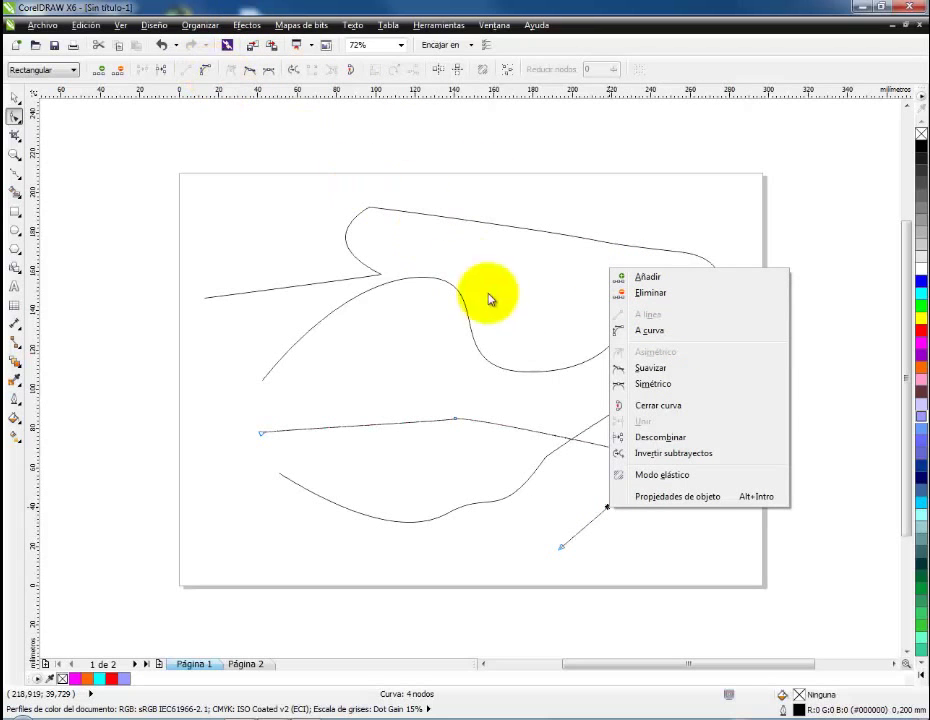
click(524, 378)
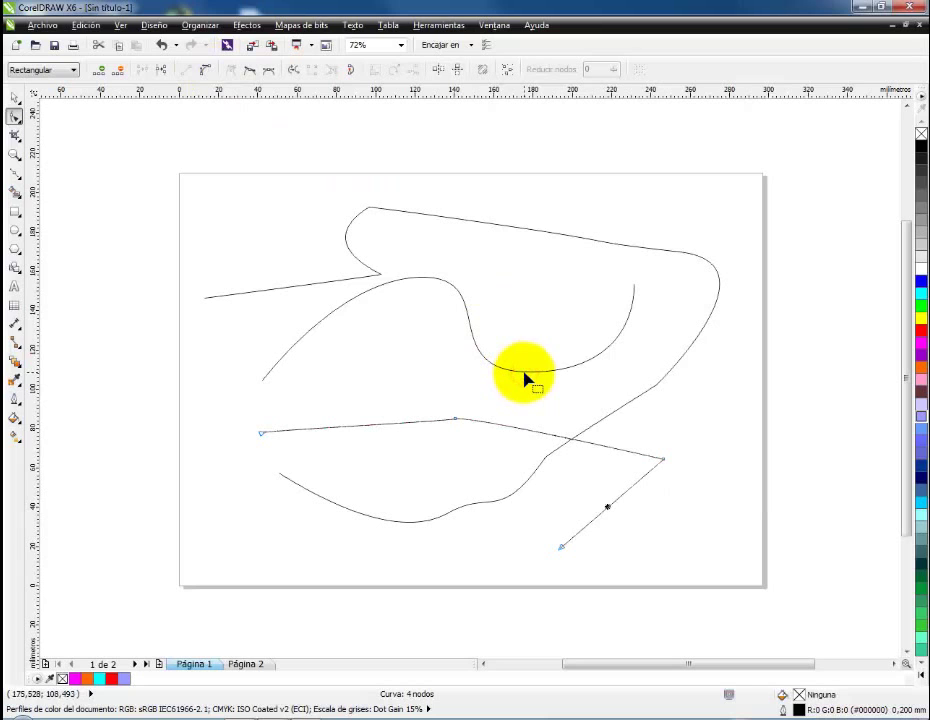
right_click(524, 373)
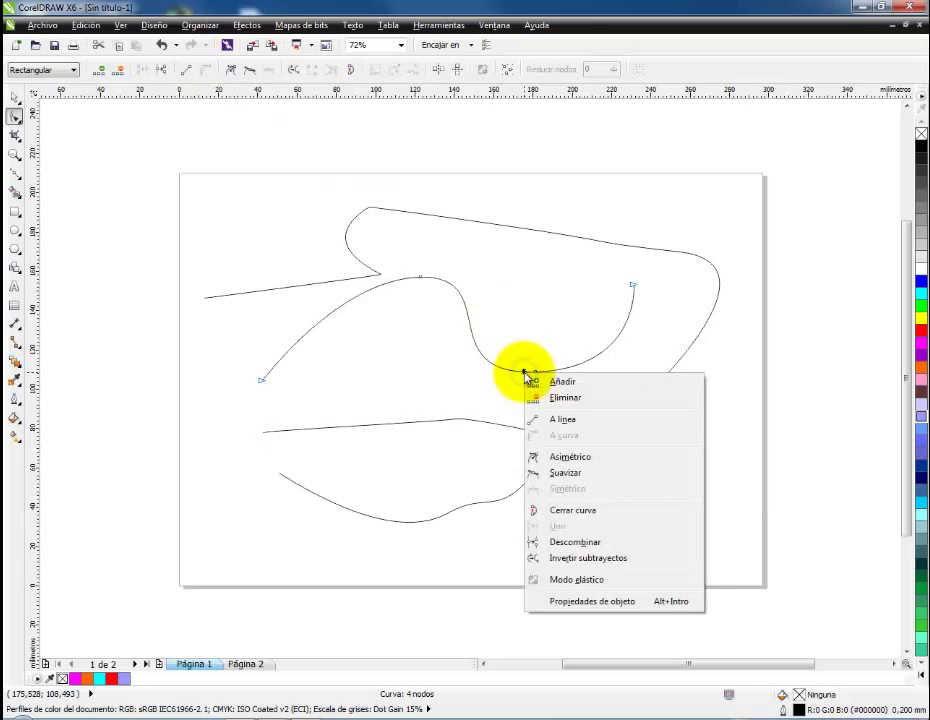
click(574, 432)
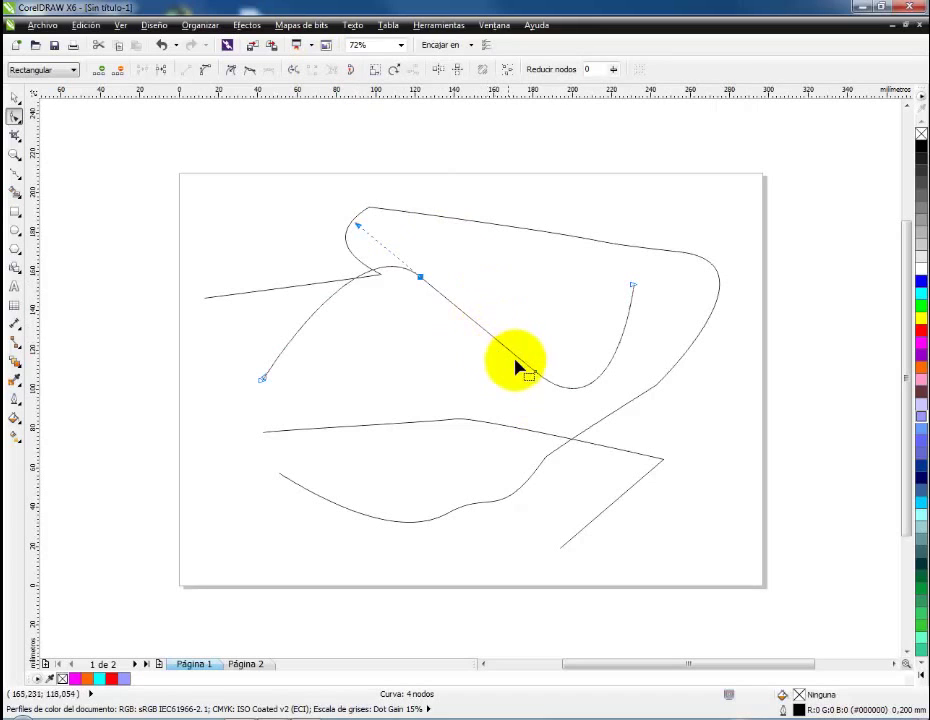
Step: Select the node at the straight segment's lower end and stretch it, shifting it about 8 mm left
click(535, 373)
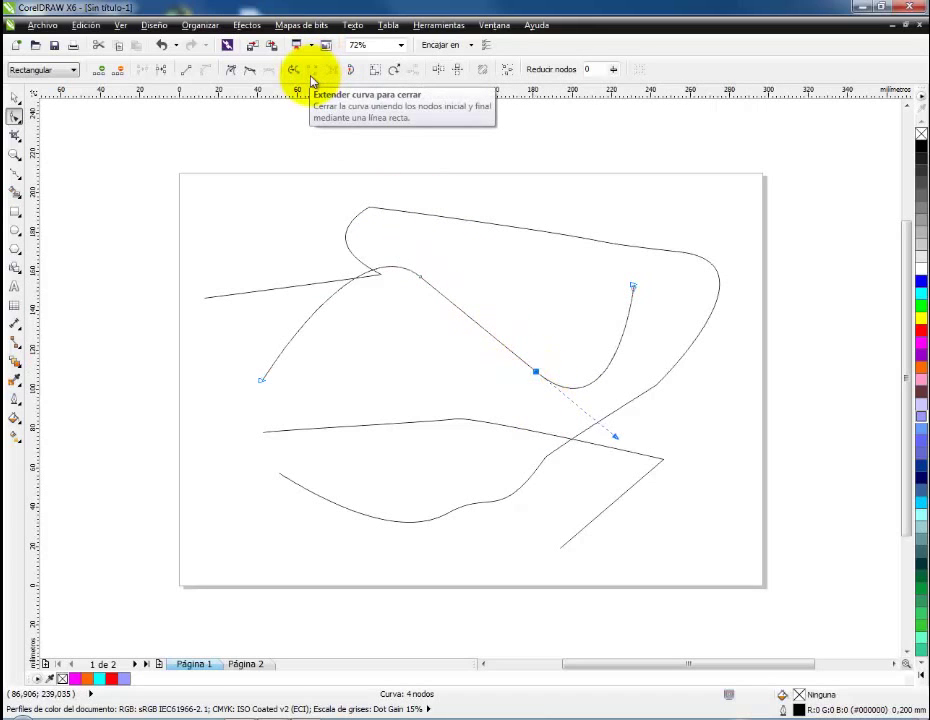
click(377, 71)
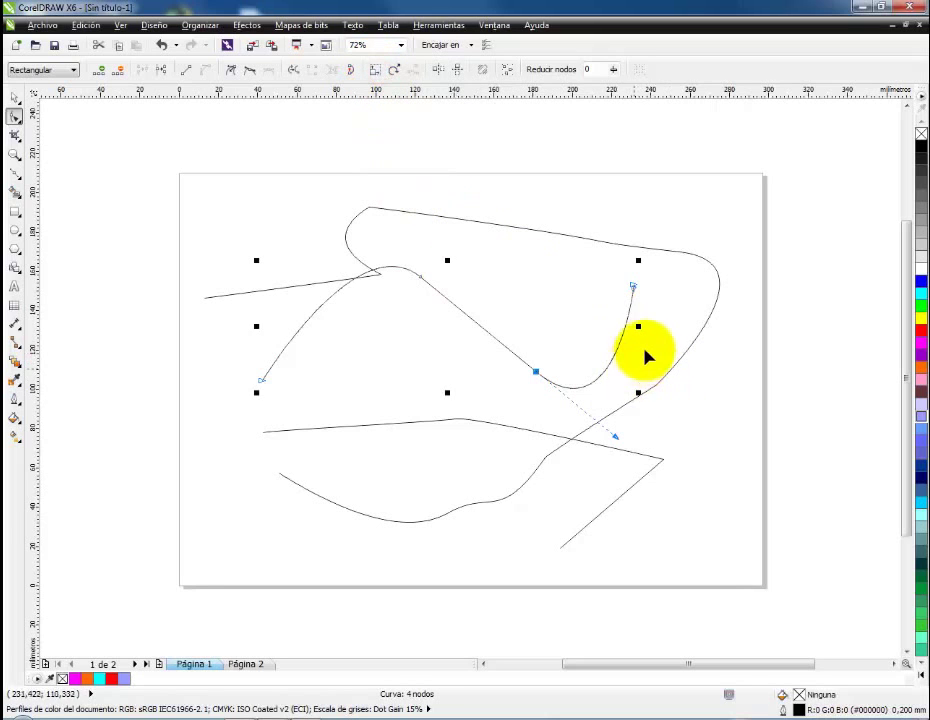
drag(638, 260, 660, 284)
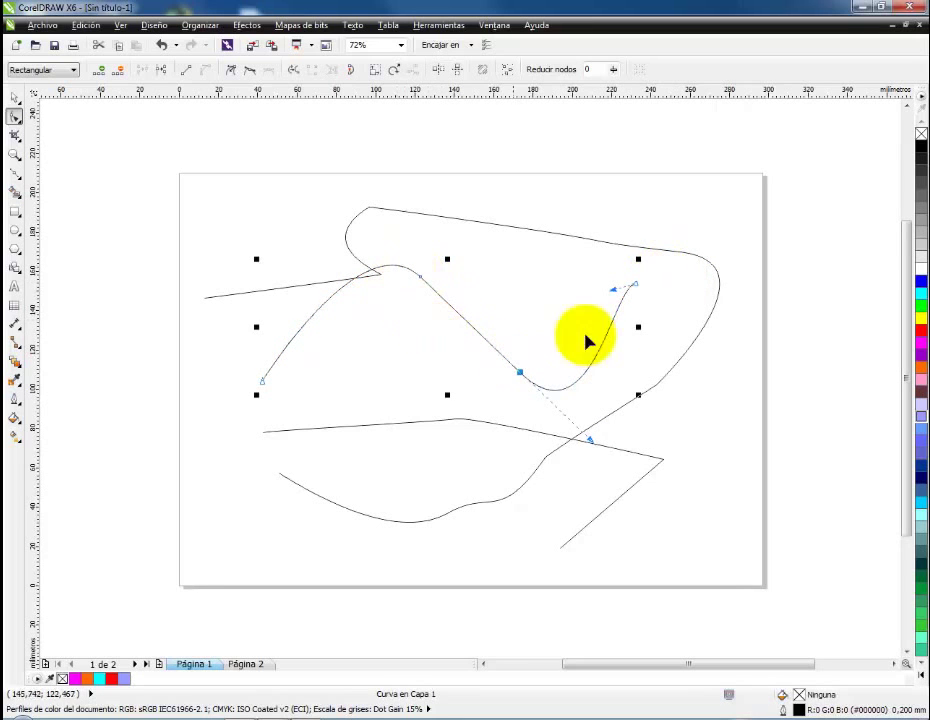
Step: Select all four nodes of the S-shaped curve and rotate them slightly clockwise
drag(259, 193, 710, 455)
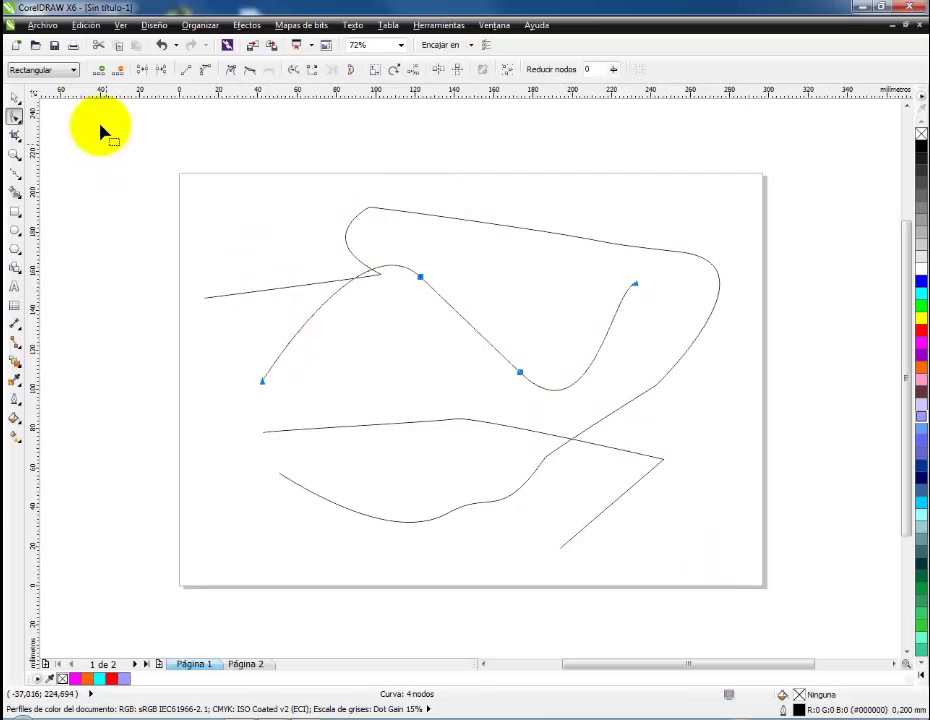
click(394, 70)
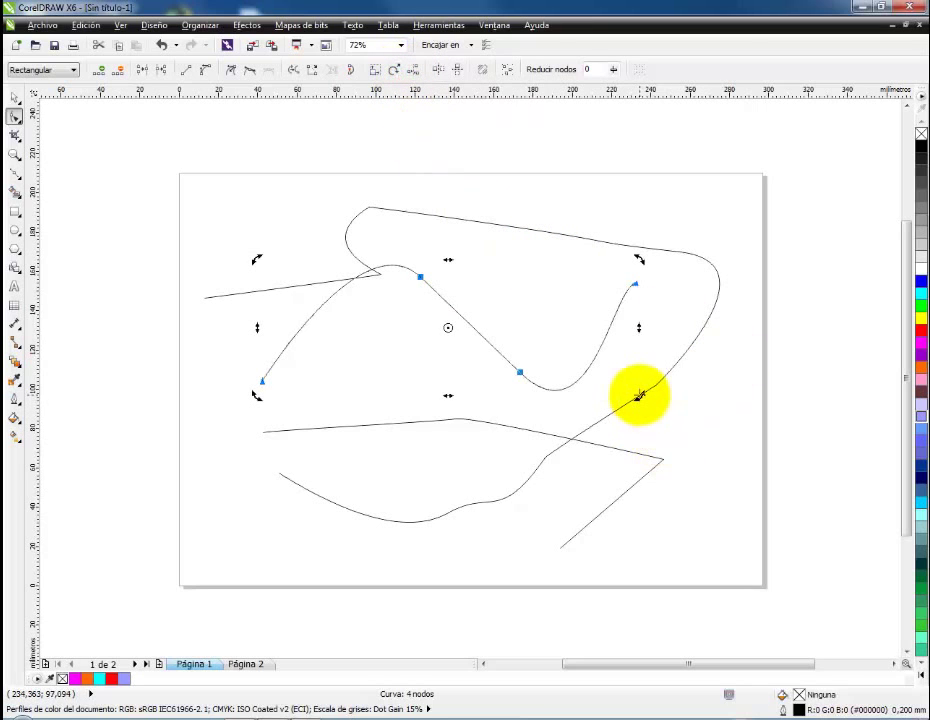
drag(638, 395, 567, 380)
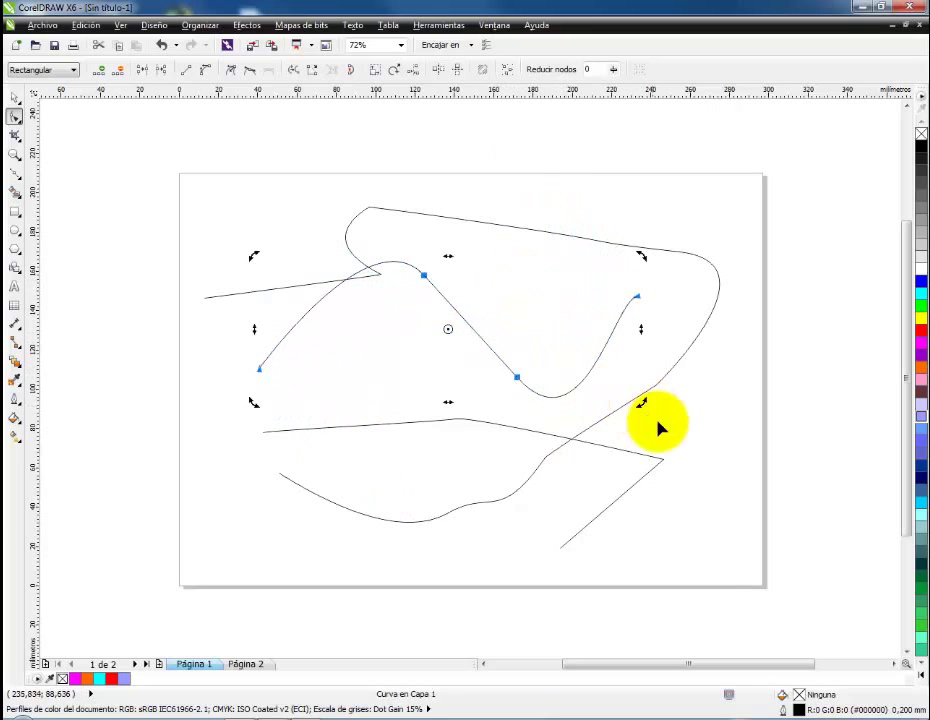
Step: Align the four selected nodes horizontally only, with Alinear verticalmente off, and nudge the flattened curve slightly left
click(415, 70)
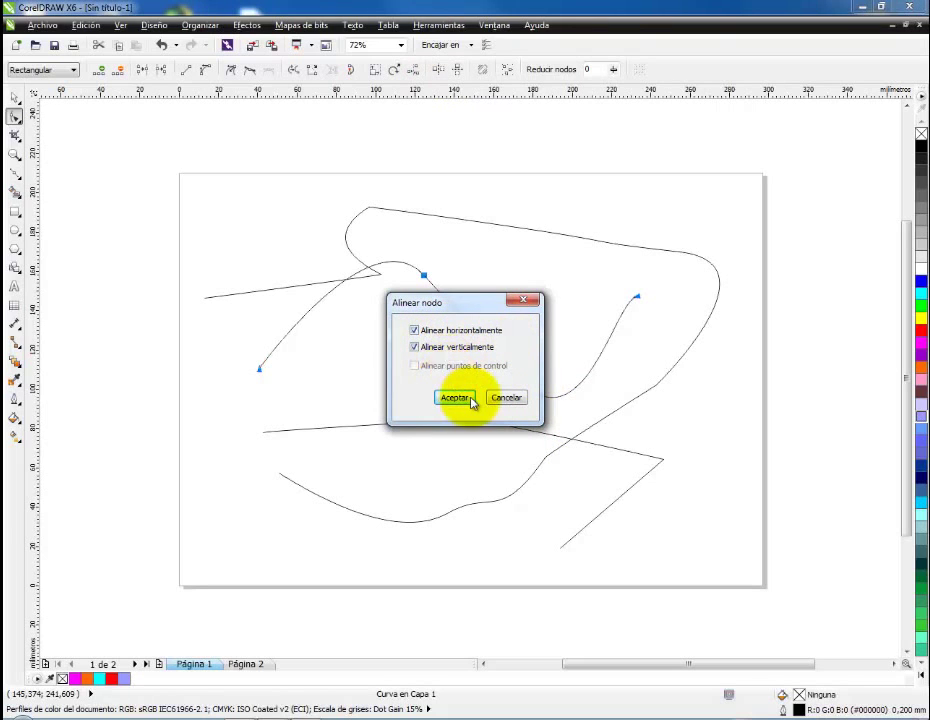
click(449, 348)
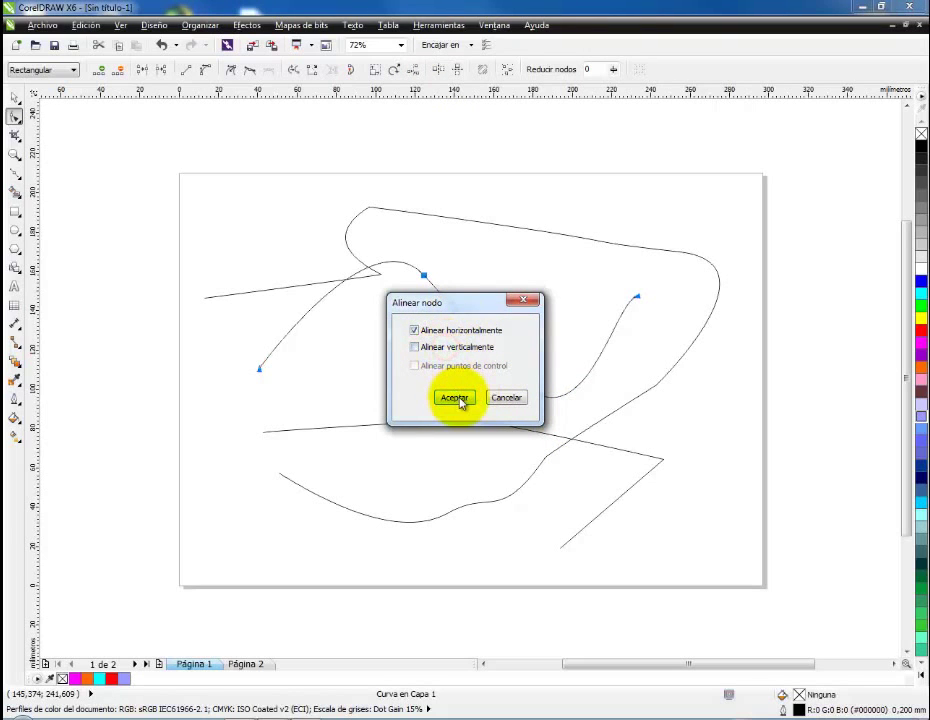
click(459, 398)
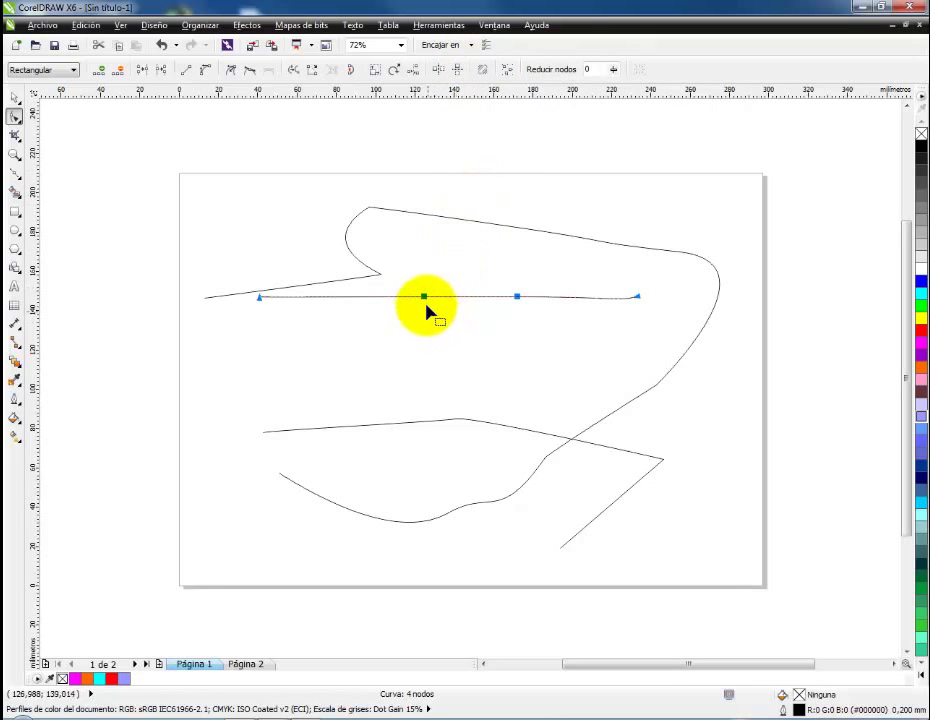
mouse_move(422, 299)
mouse_down()
mouse_move(430, 384)
mouse_move(423, 299)
mouse_up()
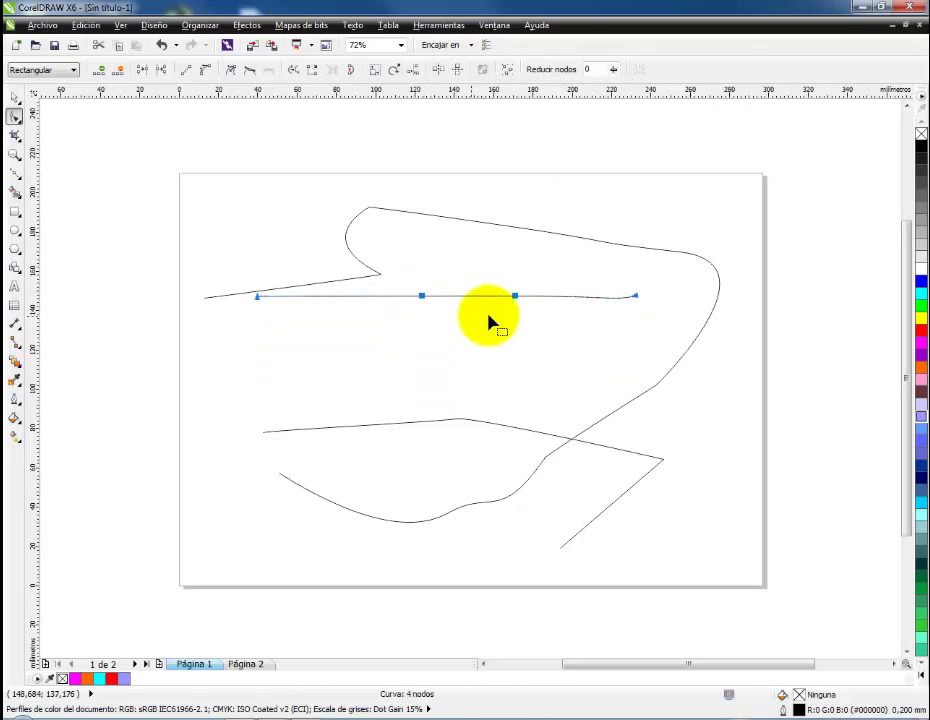
Step: Select all three curves on the page and select every one of their nodes at once
click(513, 77)
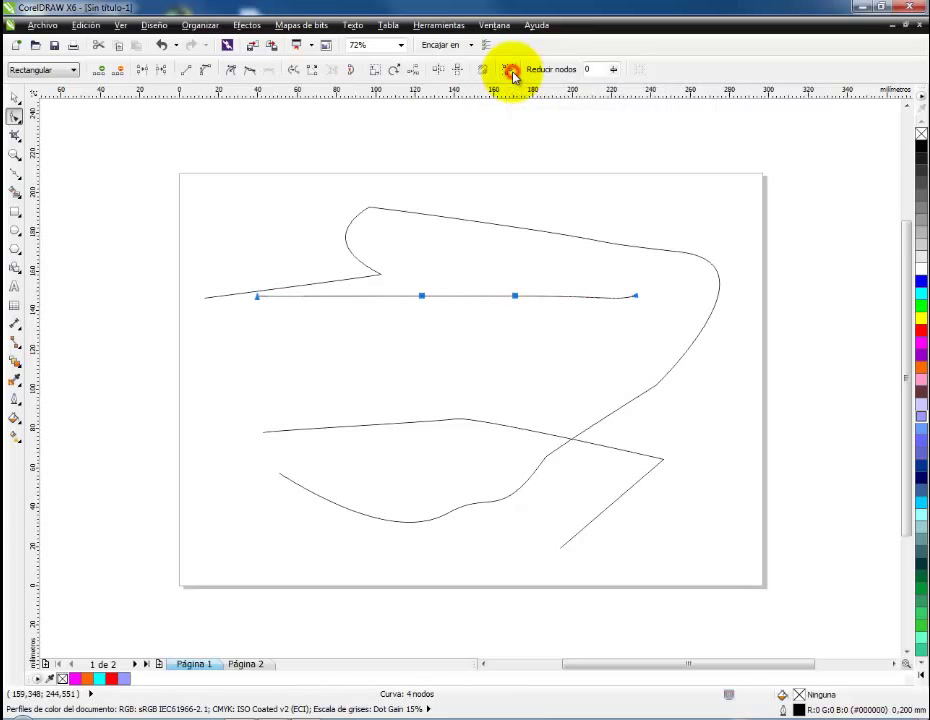
click(20, 104)
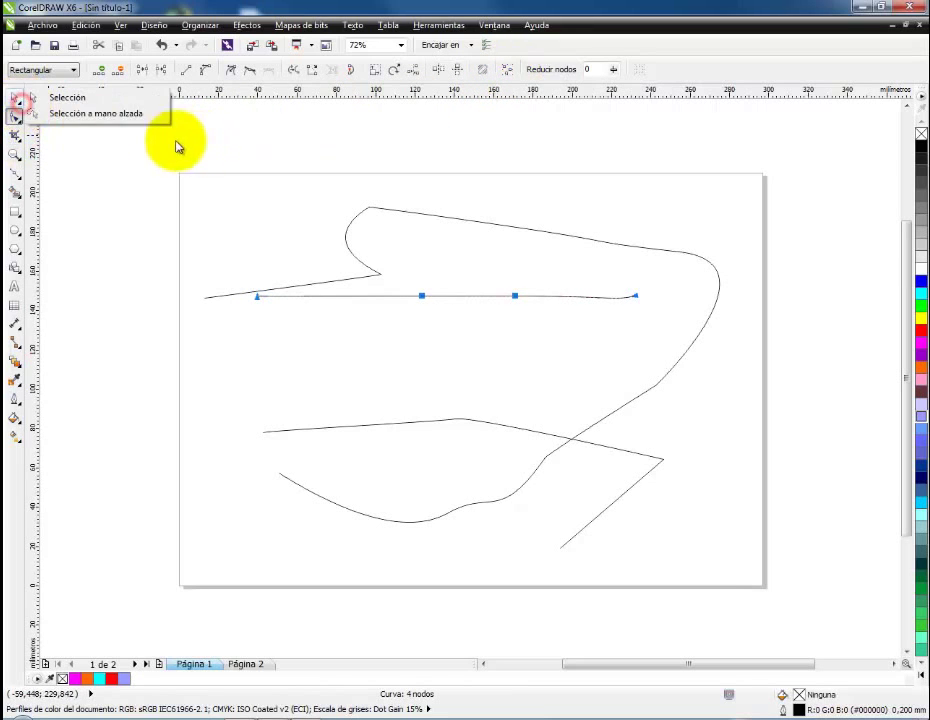
click(175, 141)
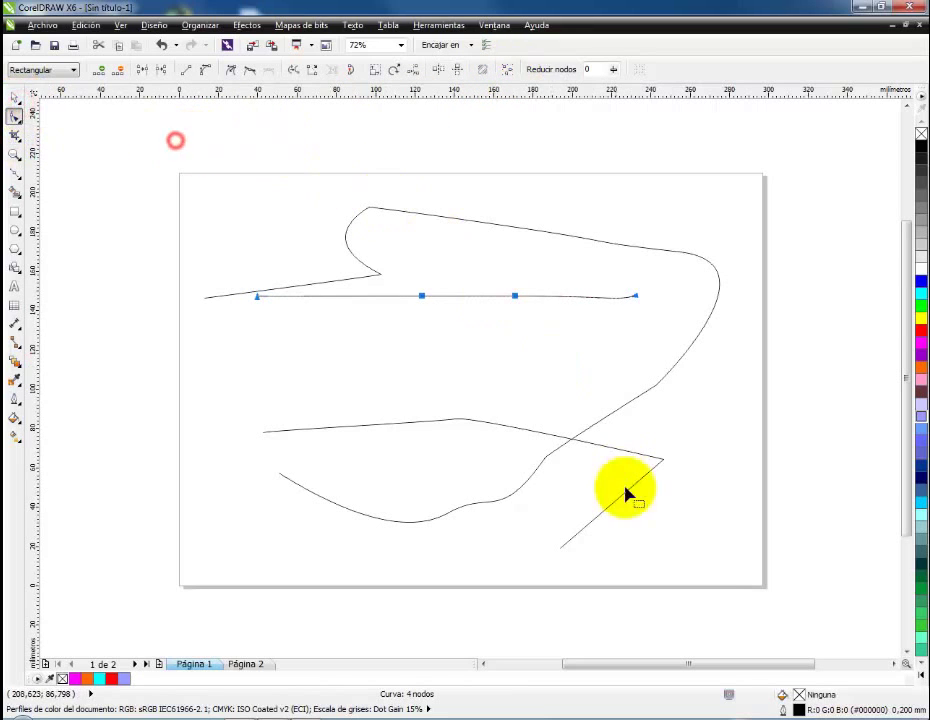
click(16, 97)
drag(445, 226, 725, 572)
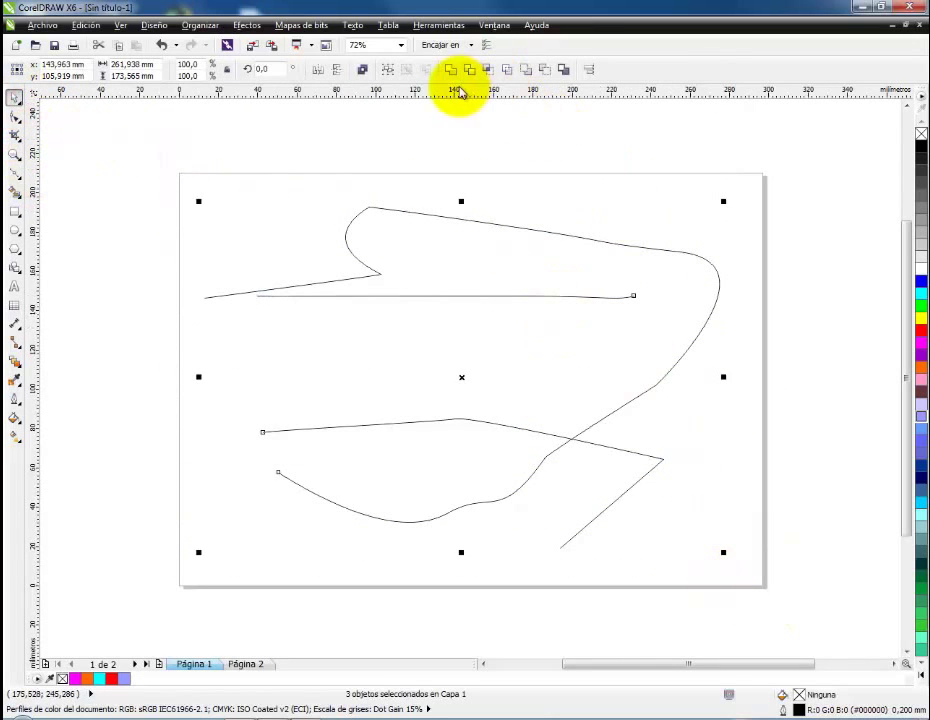
click(15, 116)
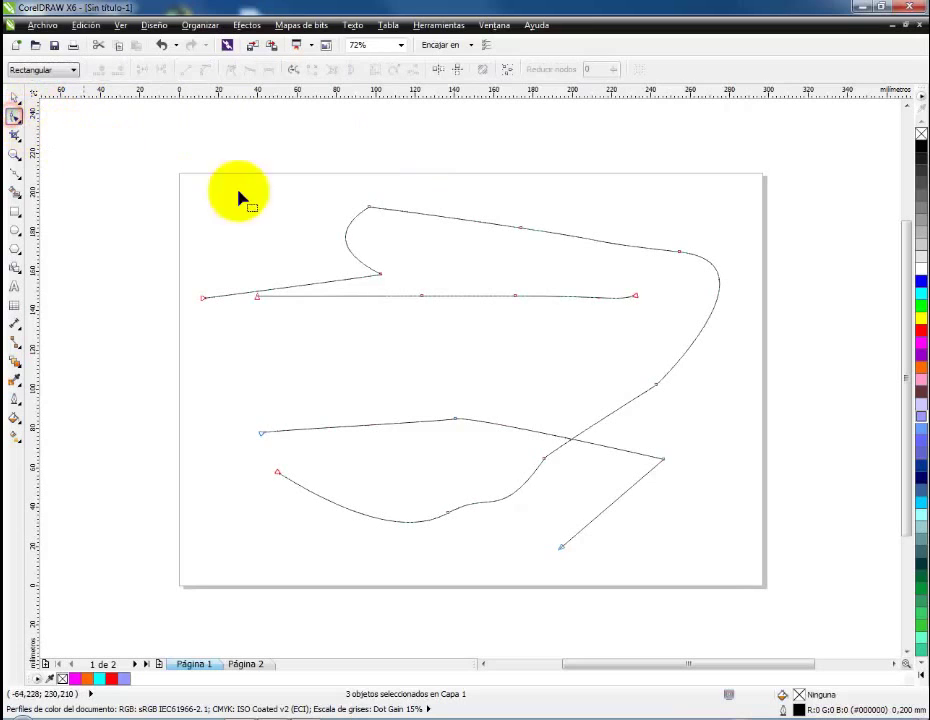
click(507, 69)
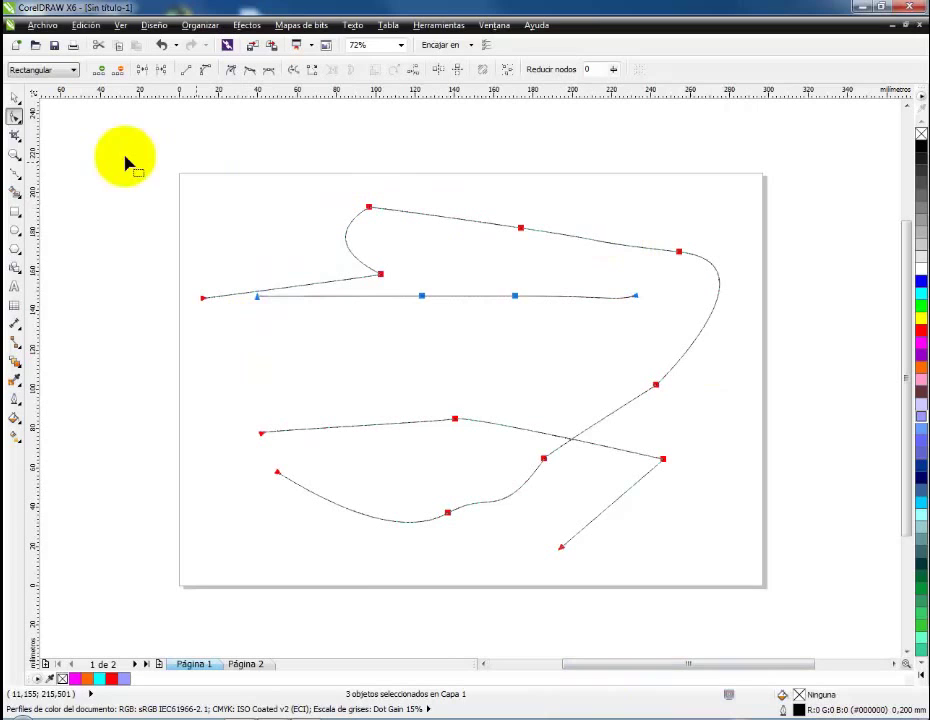
Step: Delete the three selected curves to empty the page
click(15, 97)
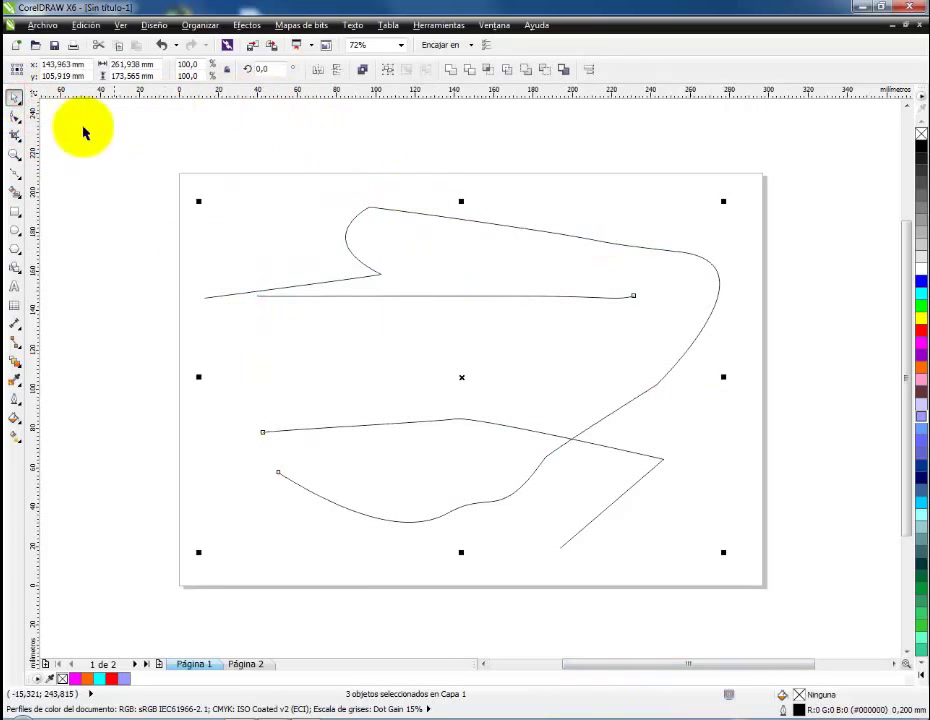
click(15, 116)
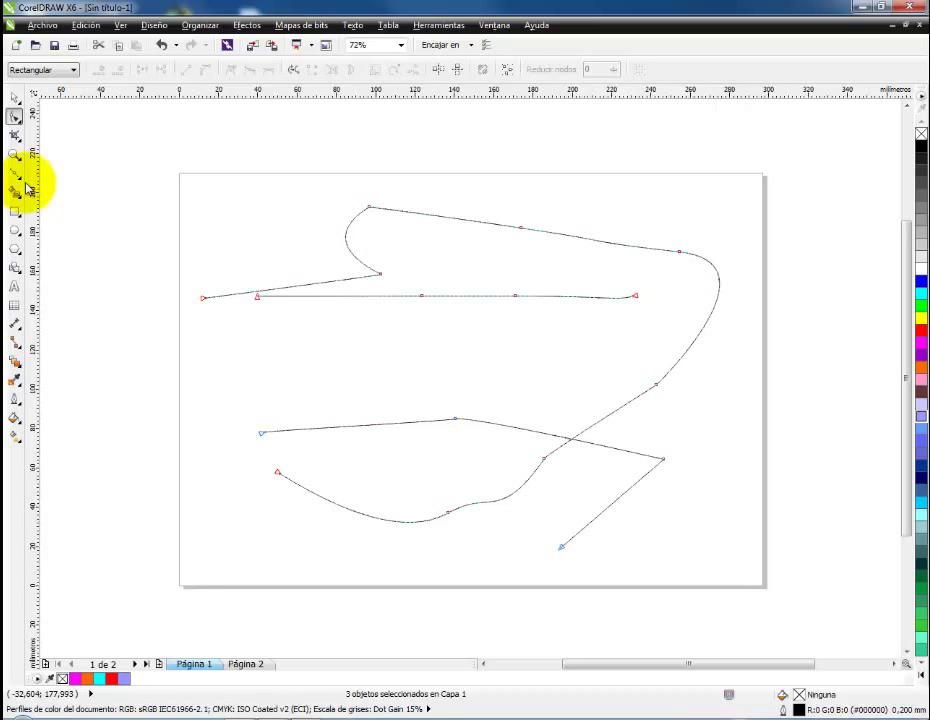
click(15, 99)
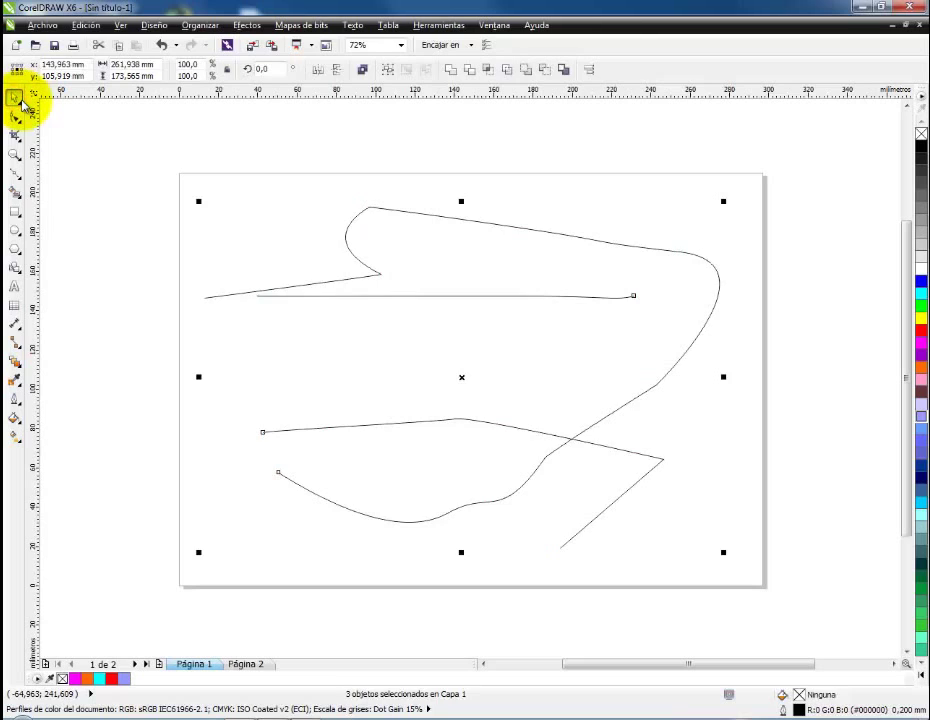
key(Delete)
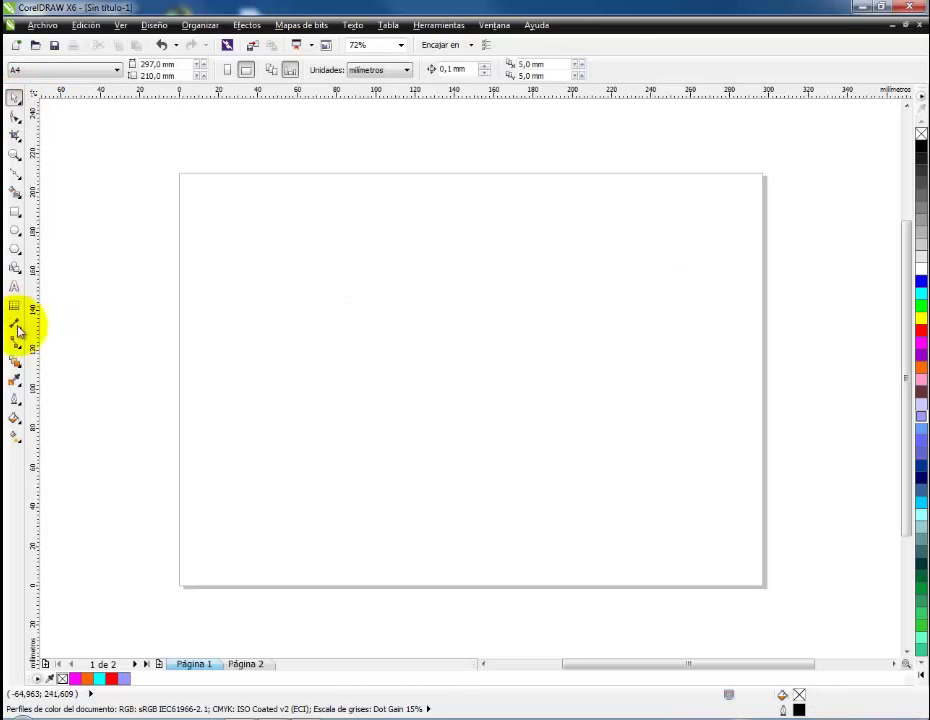
Step: Draw an Artistic Media Preset stroke about 109 mm wide and 104 mm tall, using the preset with a rounded start and tapered end
click(19, 182)
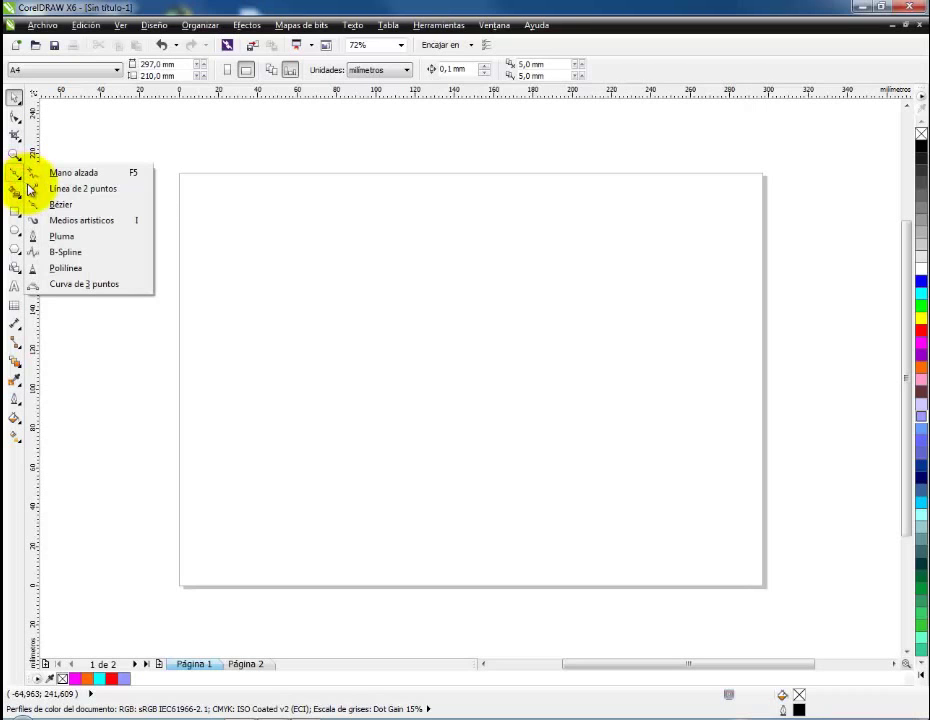
click(86, 221)
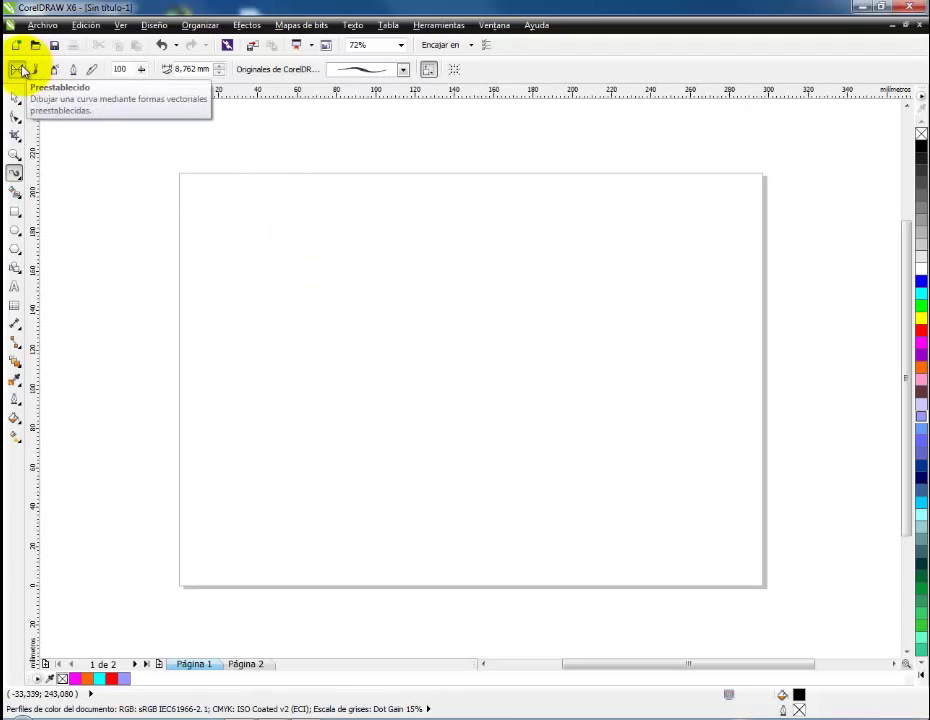
click(402, 69)
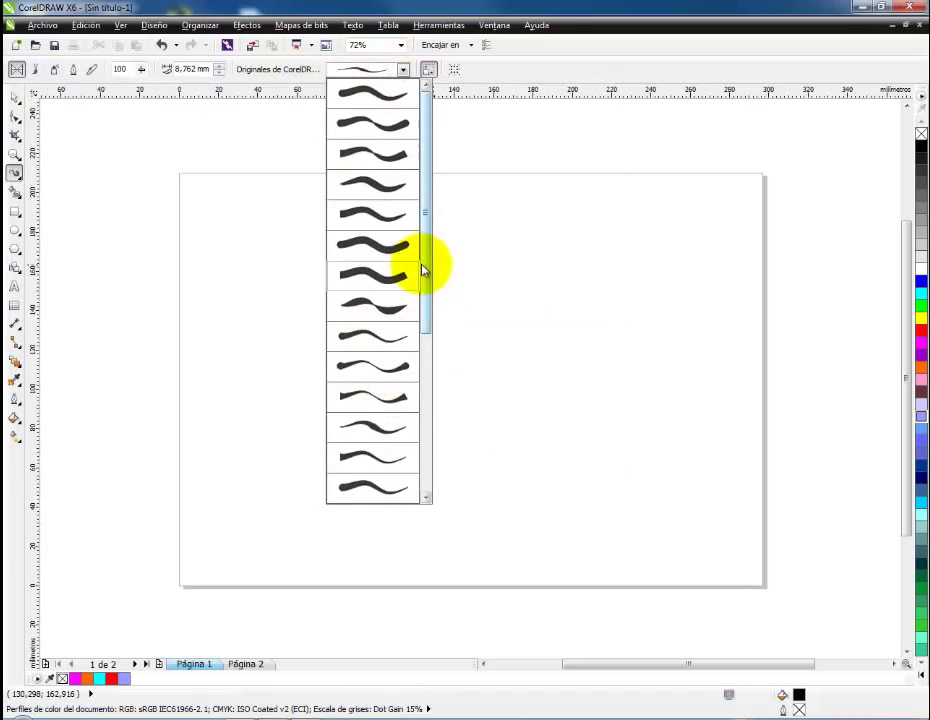
mouse_move(425, 266)
mouse_down()
mouse_move(421, 370)
mouse_move(392, 416)
mouse_up()
click(376, 374)
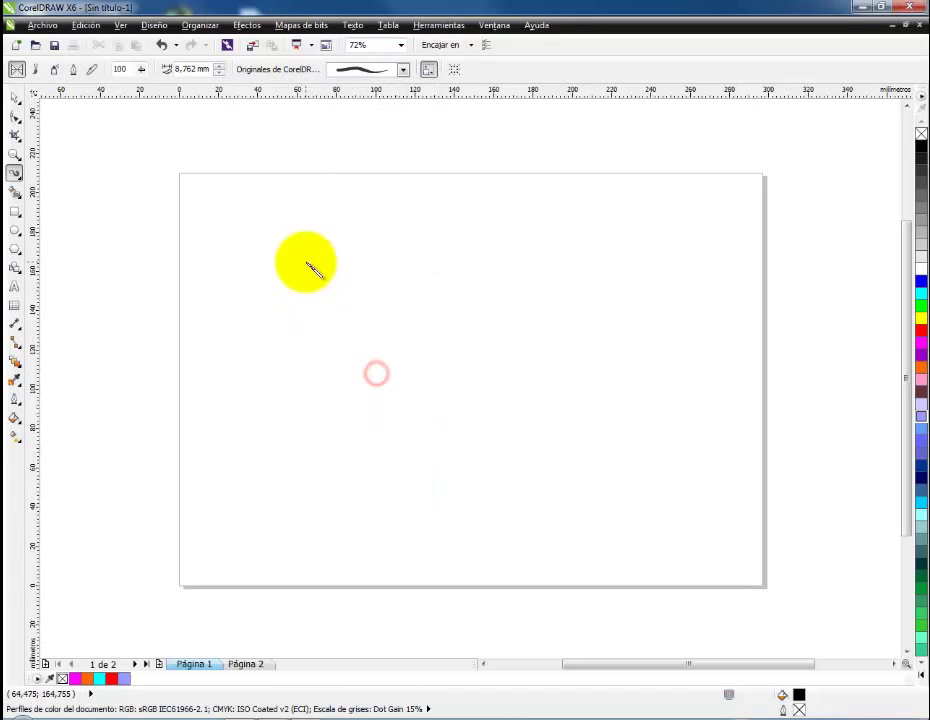
mouse_move(305, 261)
mouse_down()
mouse_move(415, 280)
mouse_move(519, 466)
mouse_up()
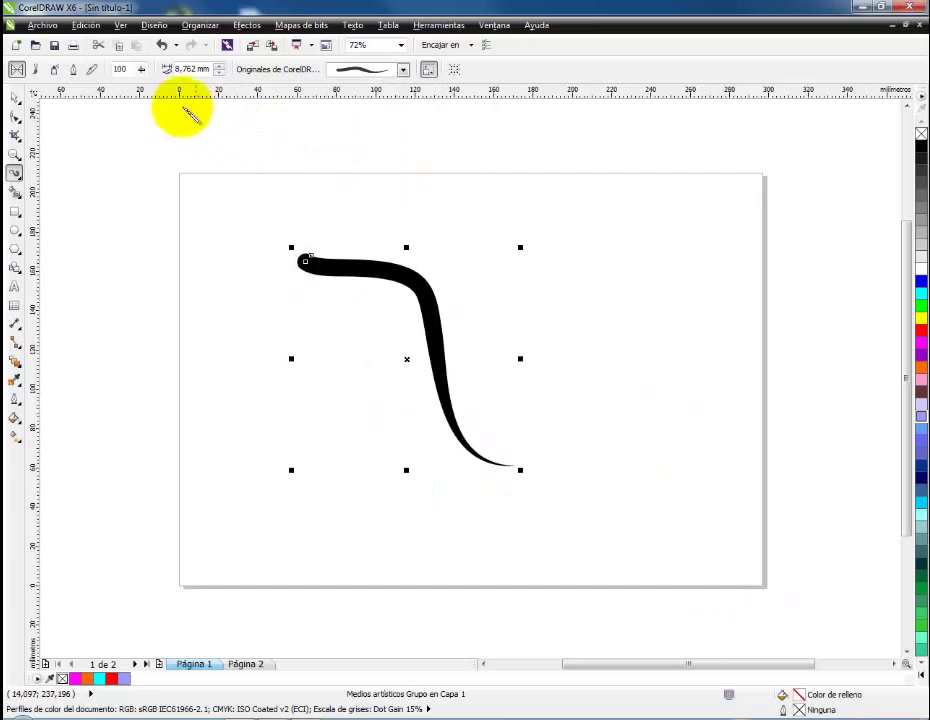
Step: Set the artistic media stroke's width to 4,262 mm and give it a green fill with a blue outline
click(218, 73)
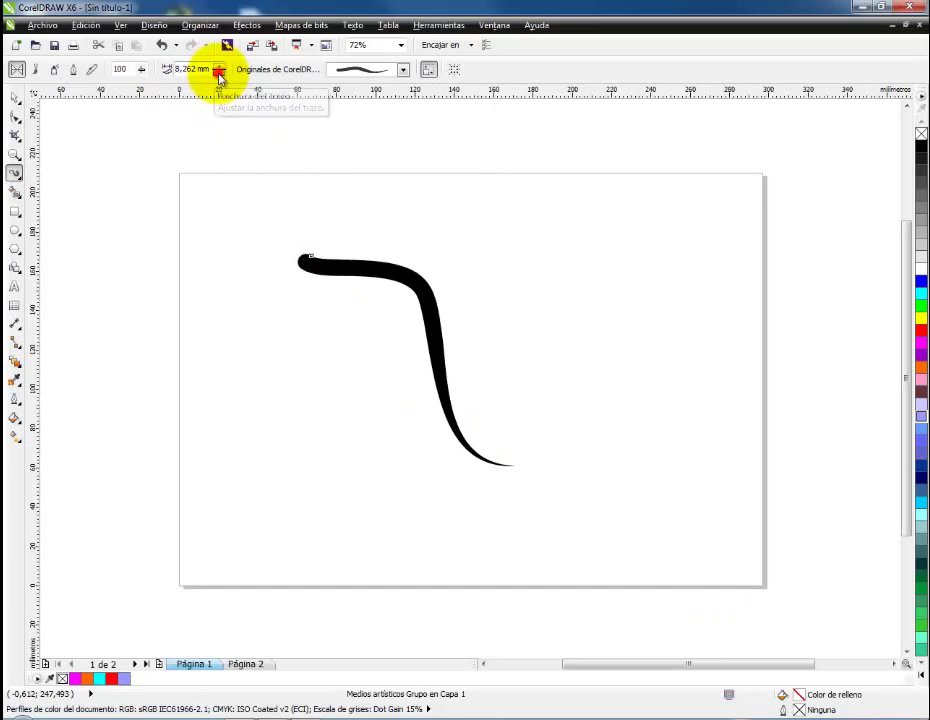
click(218, 73)
click(218, 73)
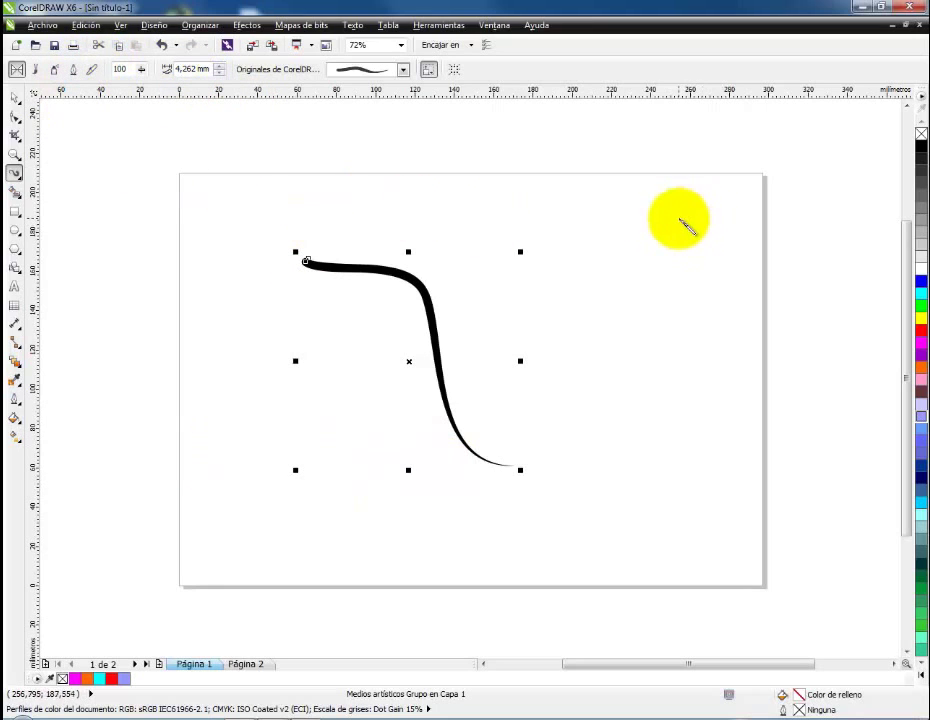
click(922, 302)
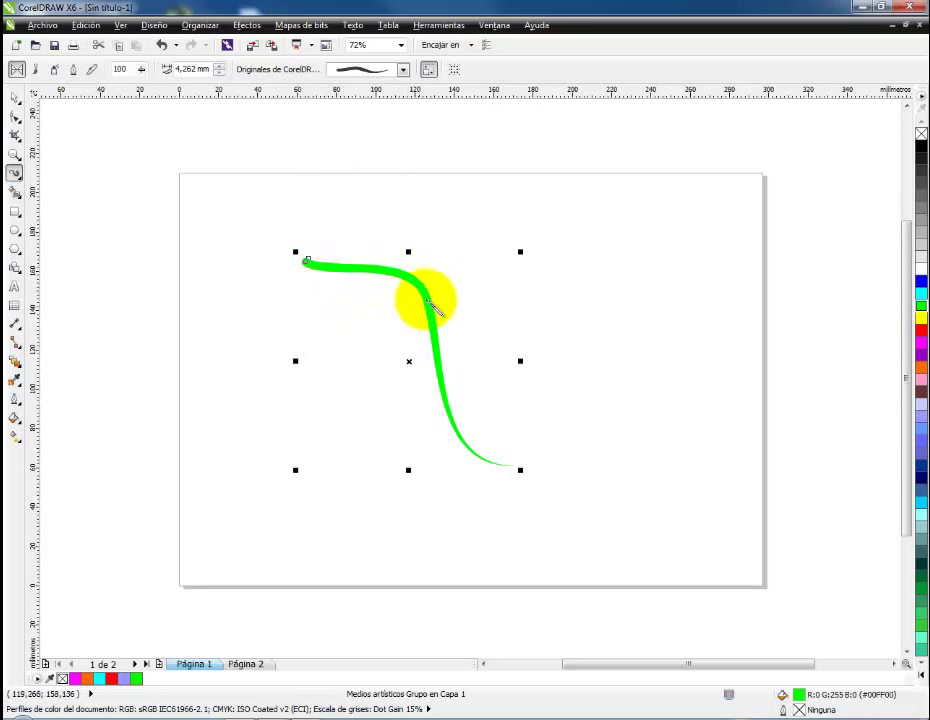
right_click(921, 284)
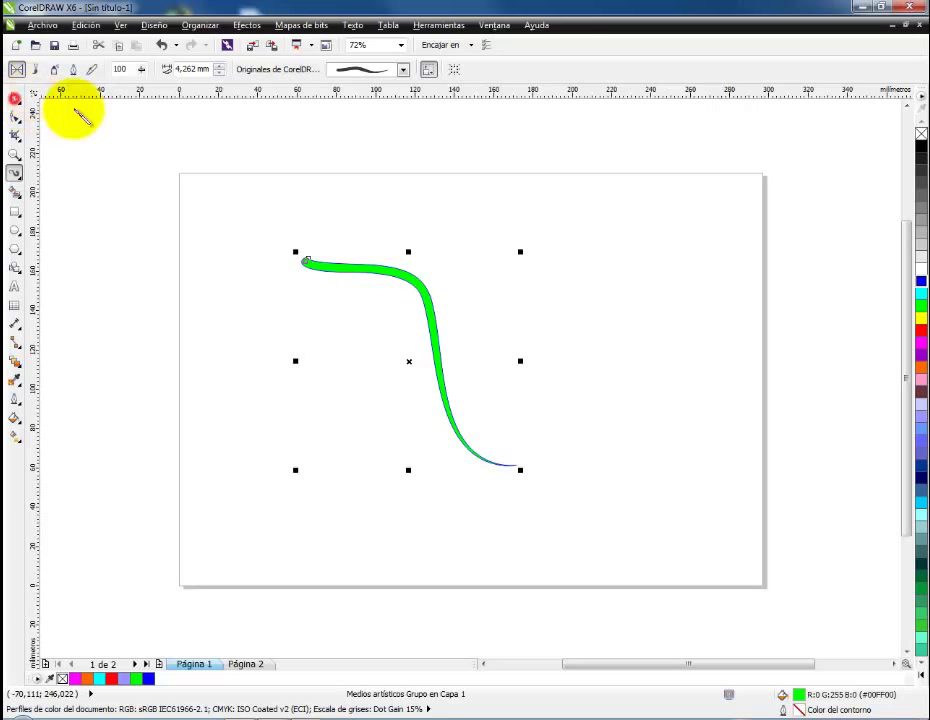
click(15, 97)
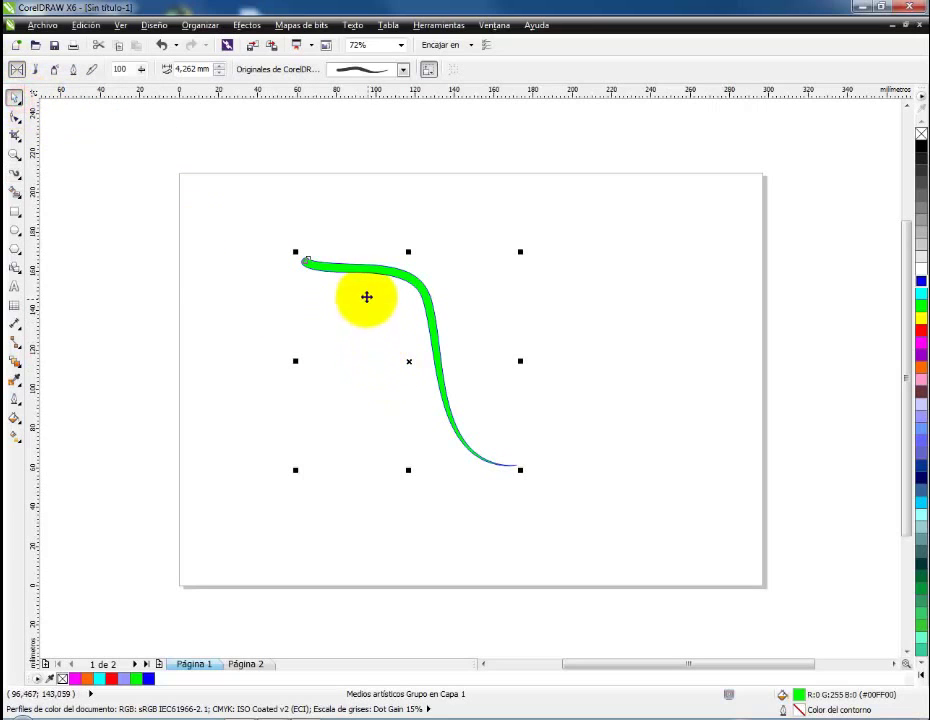
right_click(351, 267)
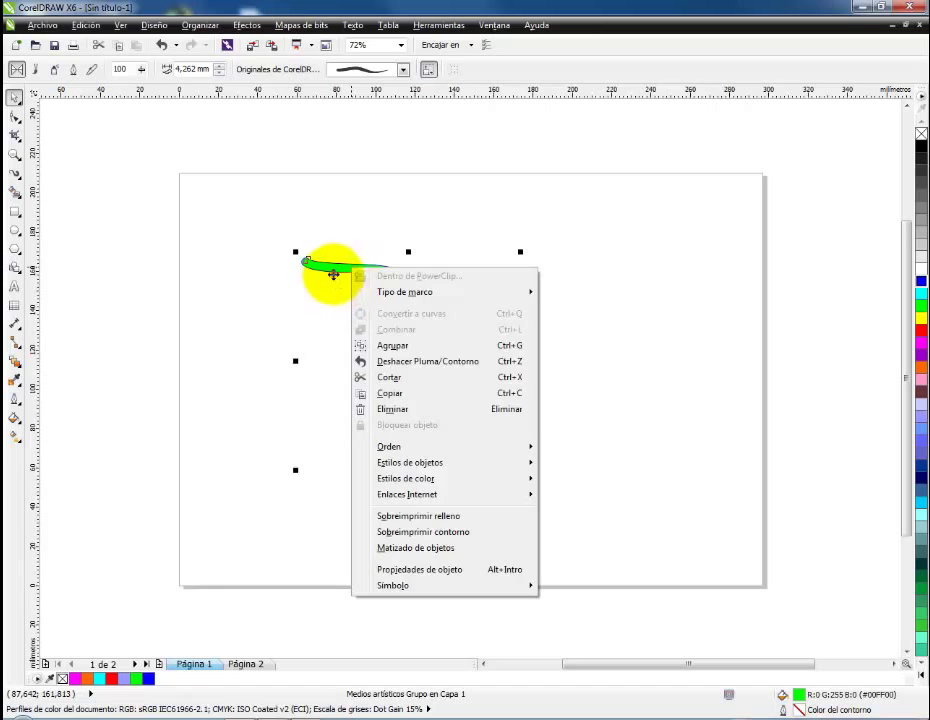
click(333, 272)
right_click(335, 267)
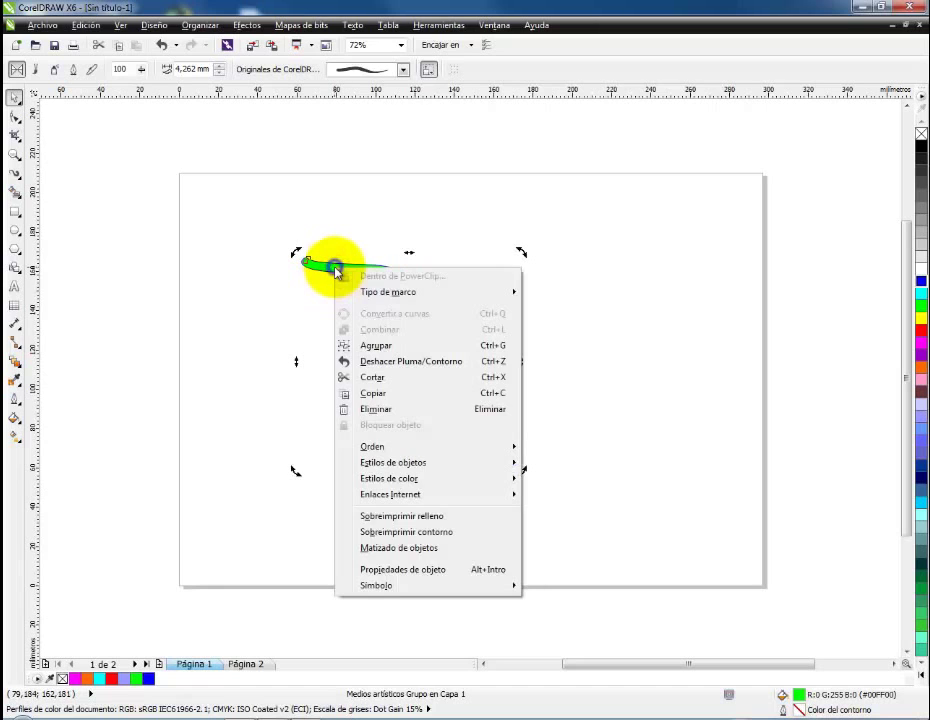
click(330, 271)
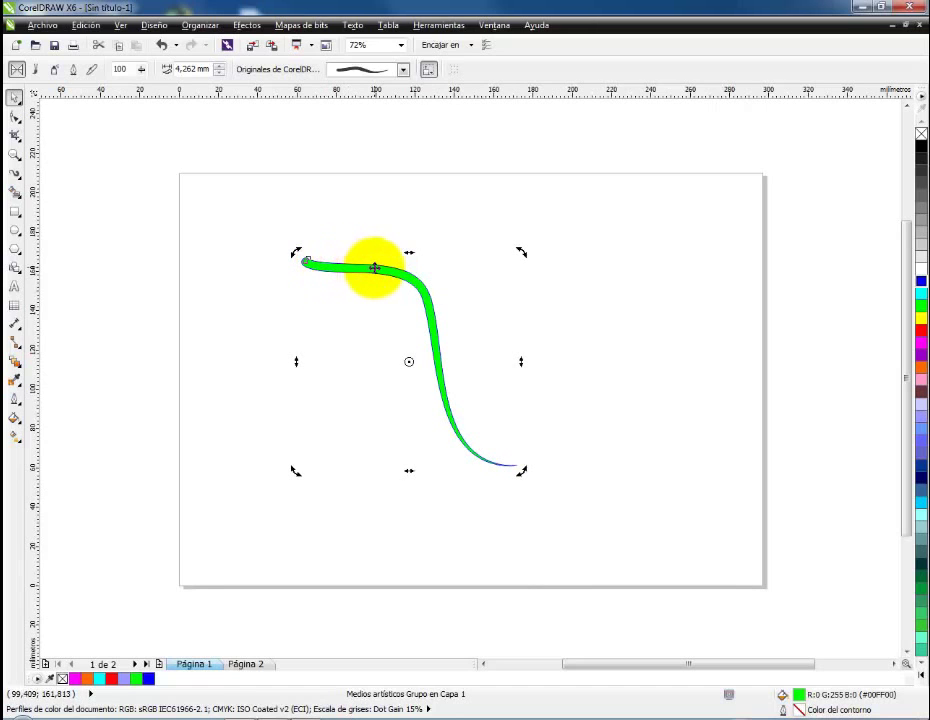
Step: Move the green stroke about 62 mm to the right and 11 mm up on the page
drag(374, 268, 497, 247)
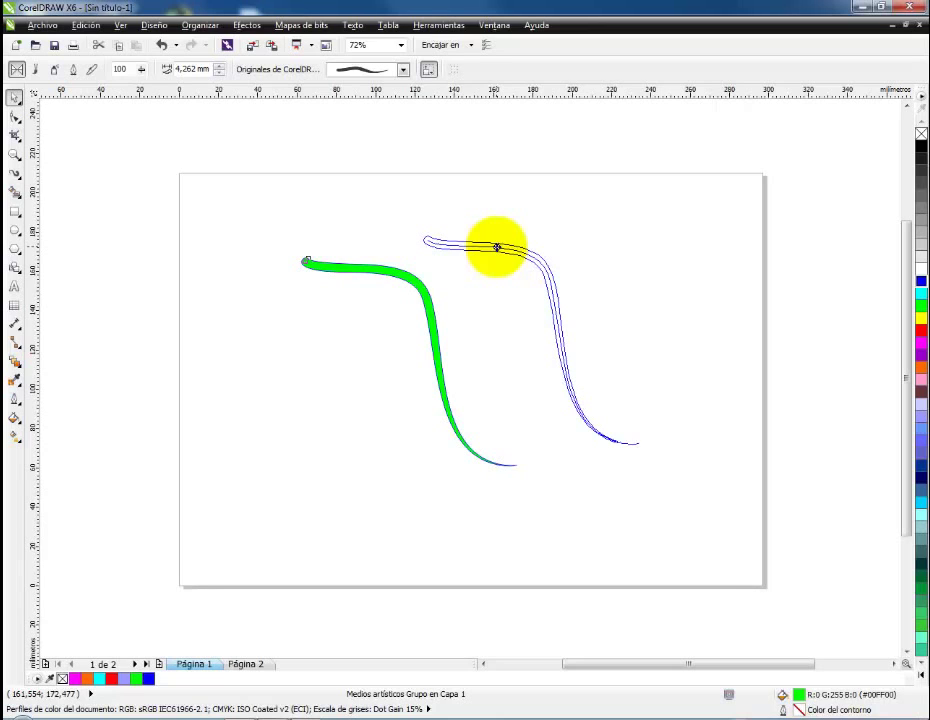
drag(497, 247, 497, 248)
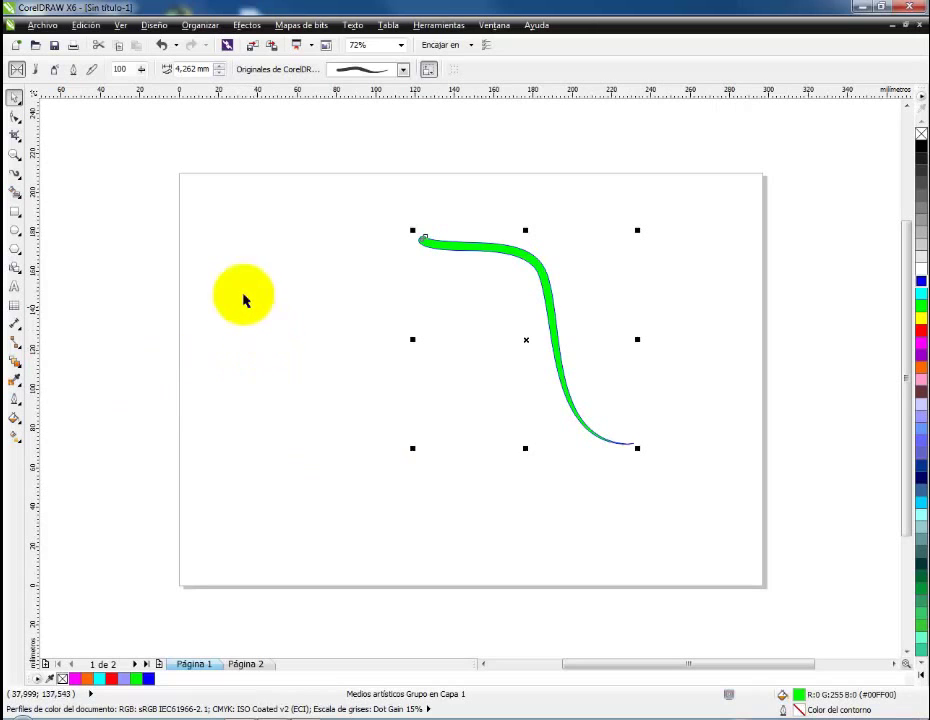
Step: Draw two Artistic Media Brush strokes with the dashed brush from the Artísticos category, in the empty area left of the green stroke
click(34, 70)
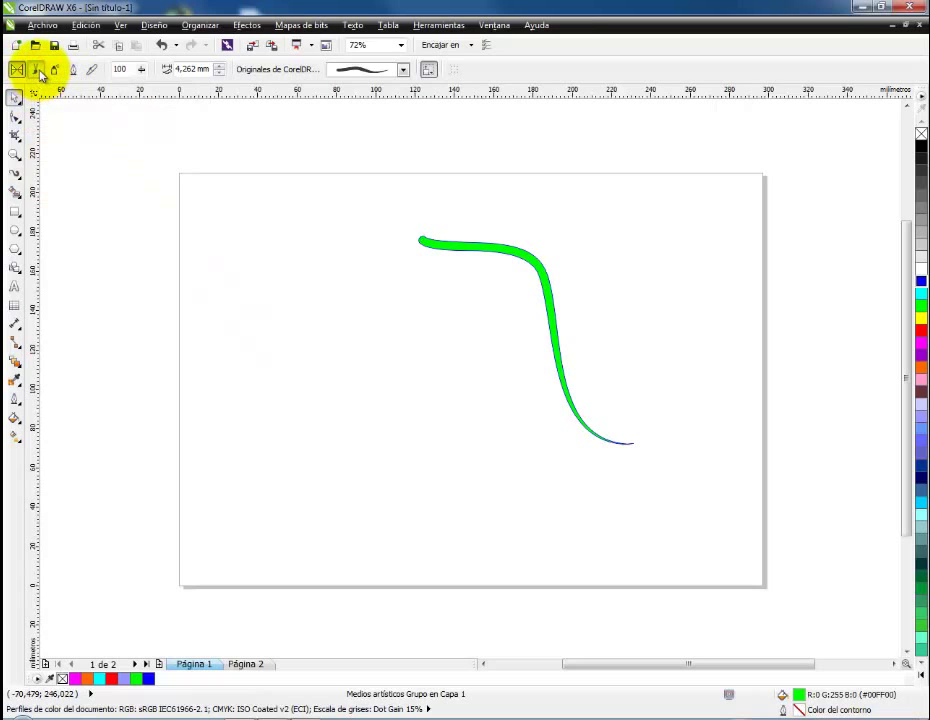
click(14, 173)
click(36, 70)
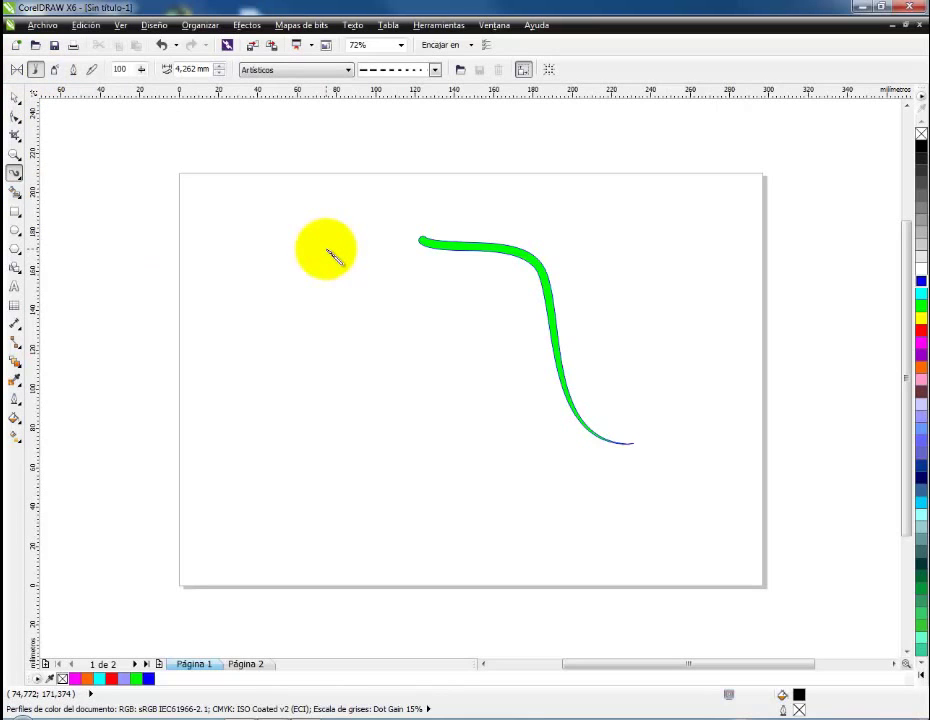
click(436, 74)
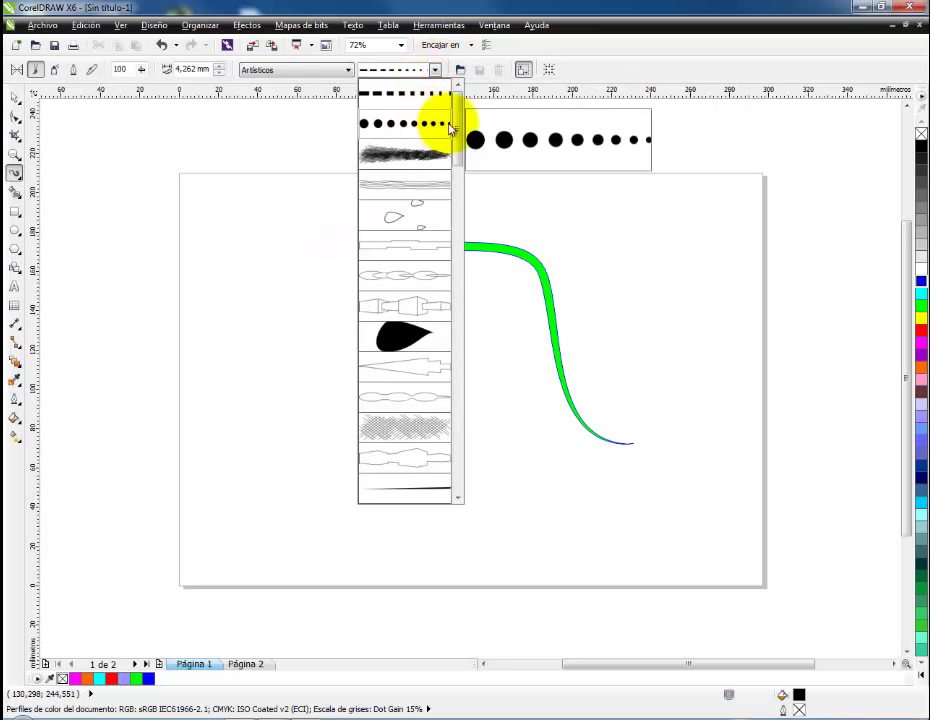
mouse_move(459, 115)
mouse_down()
mouse_move(467, 467)
mouse_move(430, 203)
mouse_move(432, 100)
mouse_up()
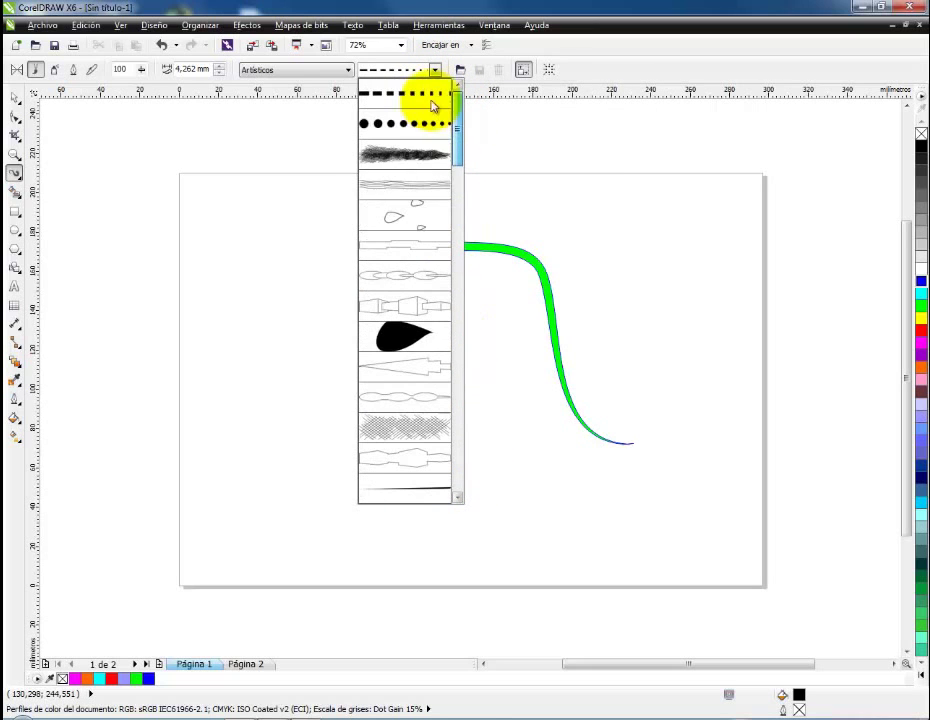
click(297, 255)
mouse_move(328, 222)
mouse_down()
mouse_move(304, 250)
mouse_move(315, 377)
mouse_move(436, 478)
mouse_up()
mouse_move(380, 307)
mouse_down()
mouse_move(370, 393)
mouse_move(373, 495)
mouse_up()
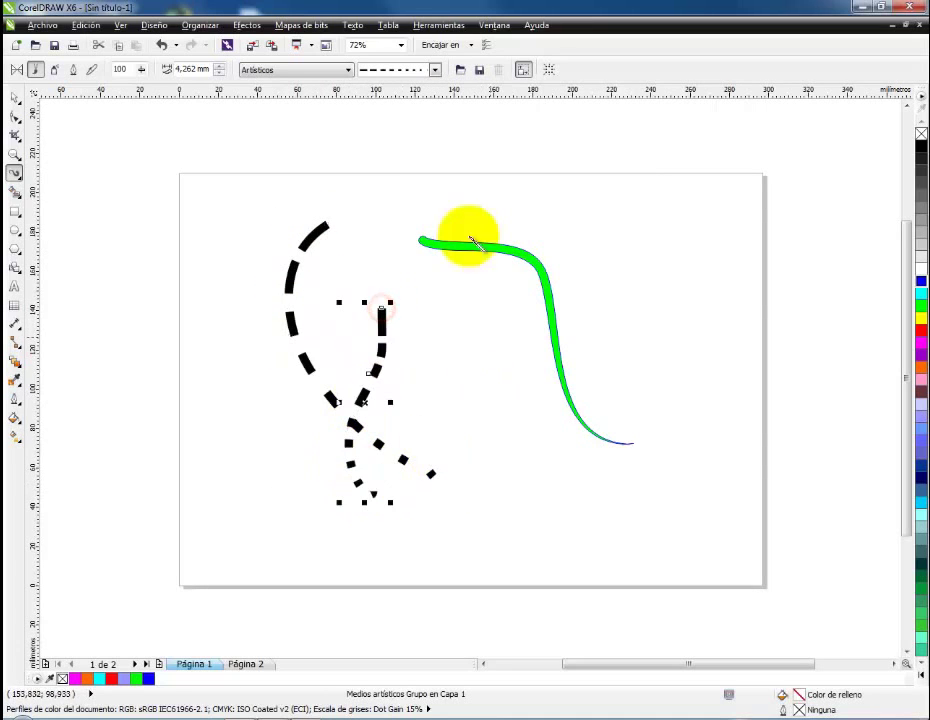
Step: Apply the dark bristle brush to the selected dashed stroke and draw two more strokes with it, the second crossing the green one
click(435, 69)
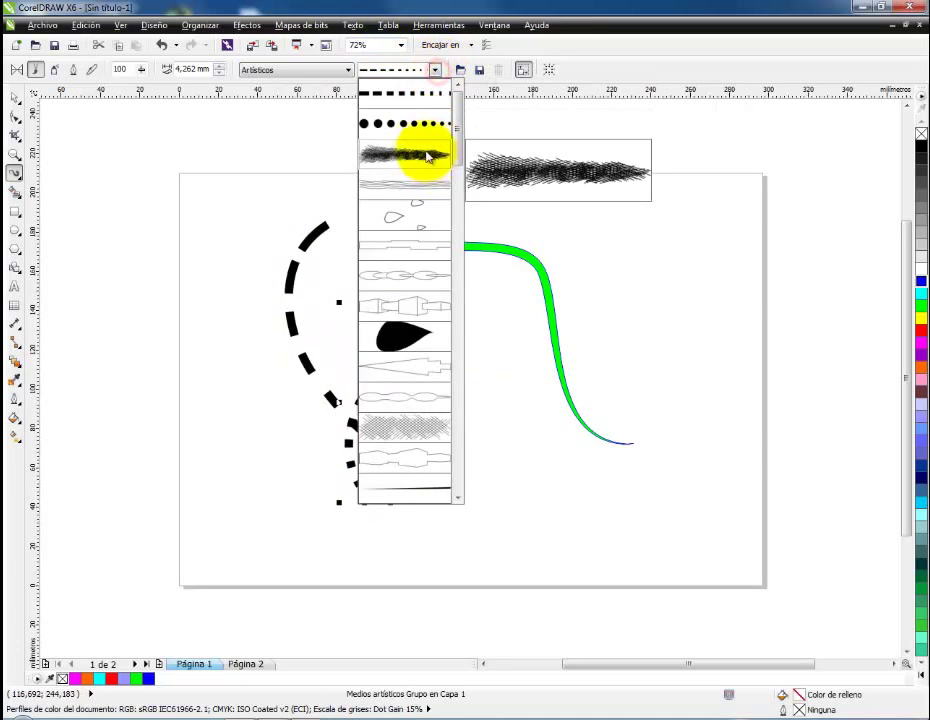
click(428, 154)
mouse_move(405, 222)
mouse_down()
mouse_move(433, 334)
mouse_move(480, 404)
mouse_up()
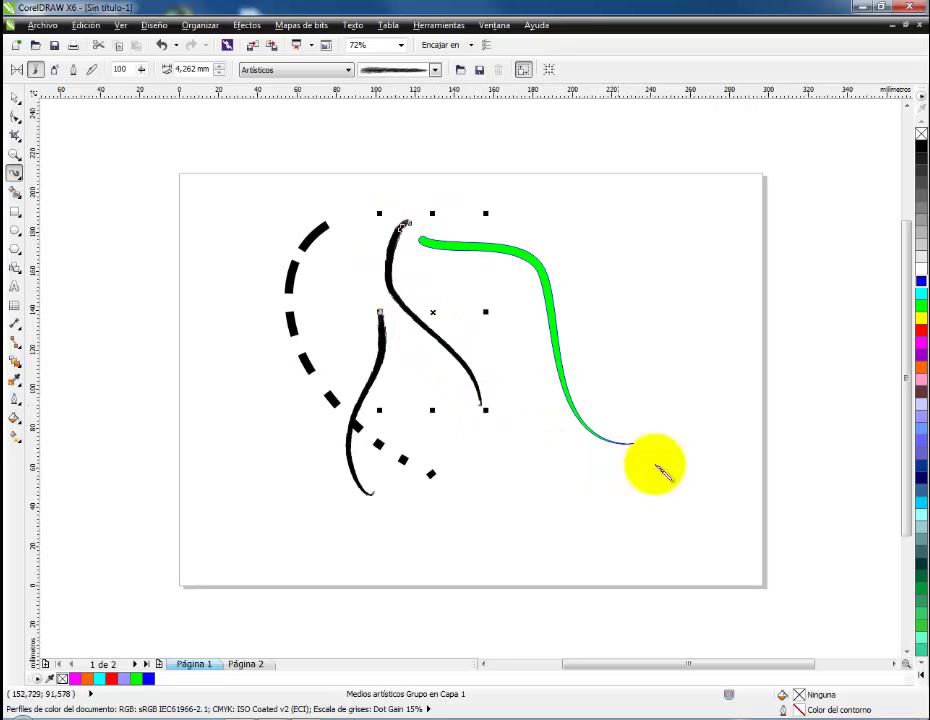
mouse_move(493, 194)
mouse_down()
mouse_move(527, 206)
mouse_move(556, 350)
mouse_up()
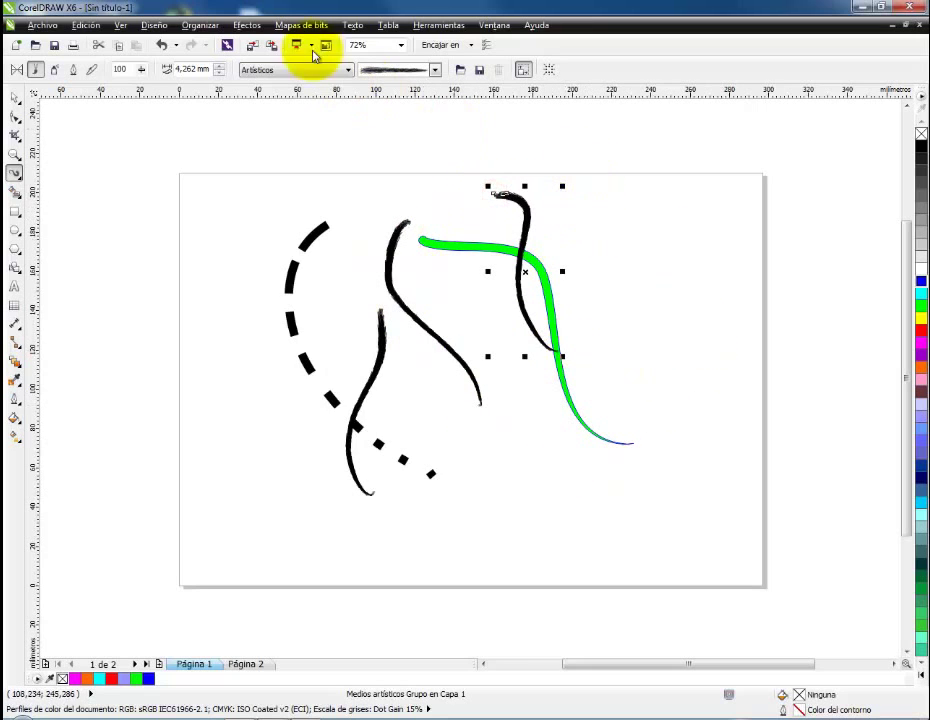
Step: Apply the cross-hatched brush to the selected stroke and draw a long rising arc with it across the other strokes
click(435, 70)
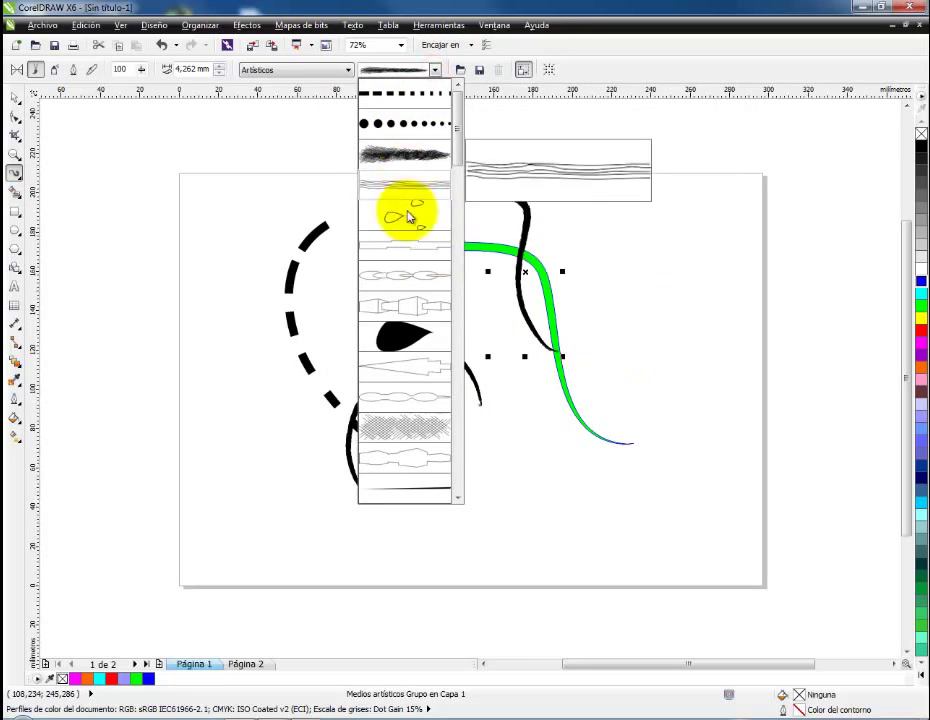
click(406, 430)
mouse_move(291, 450)
mouse_down()
mouse_move(330, 359)
mouse_move(478, 262)
mouse_move(527, 254)
mouse_up()
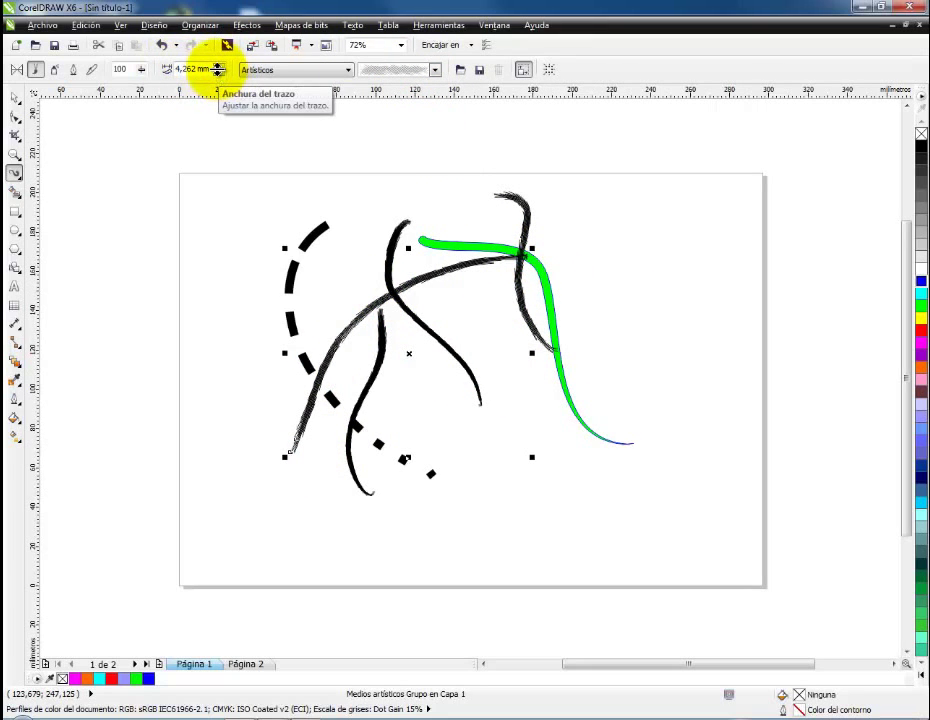
Step: Set the cross-hatched arc's stroke width to 11,762 mm
click(220, 68)
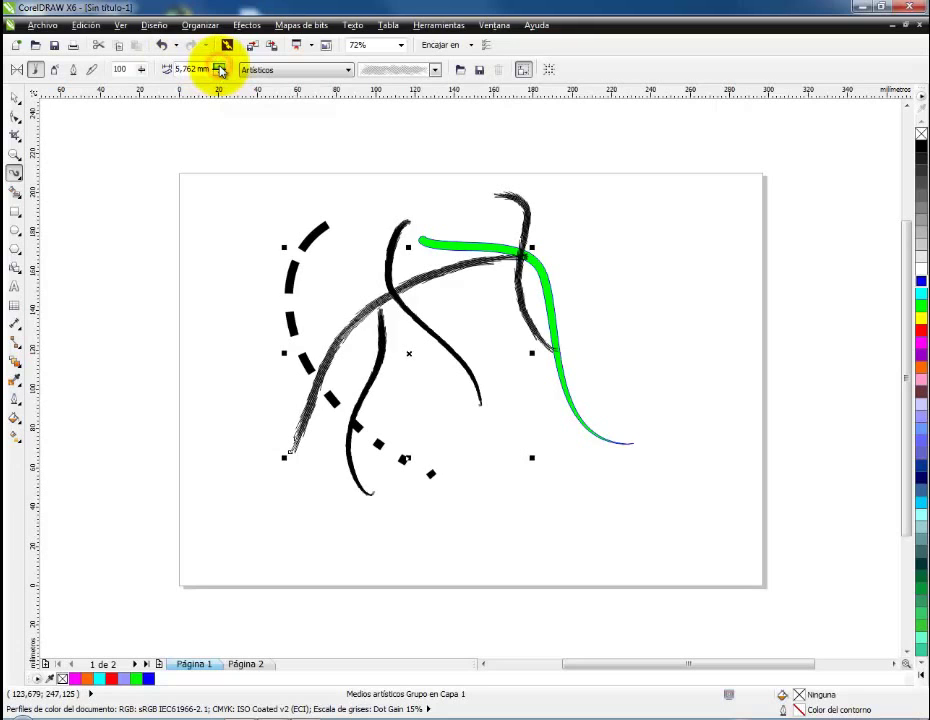
click(220, 68)
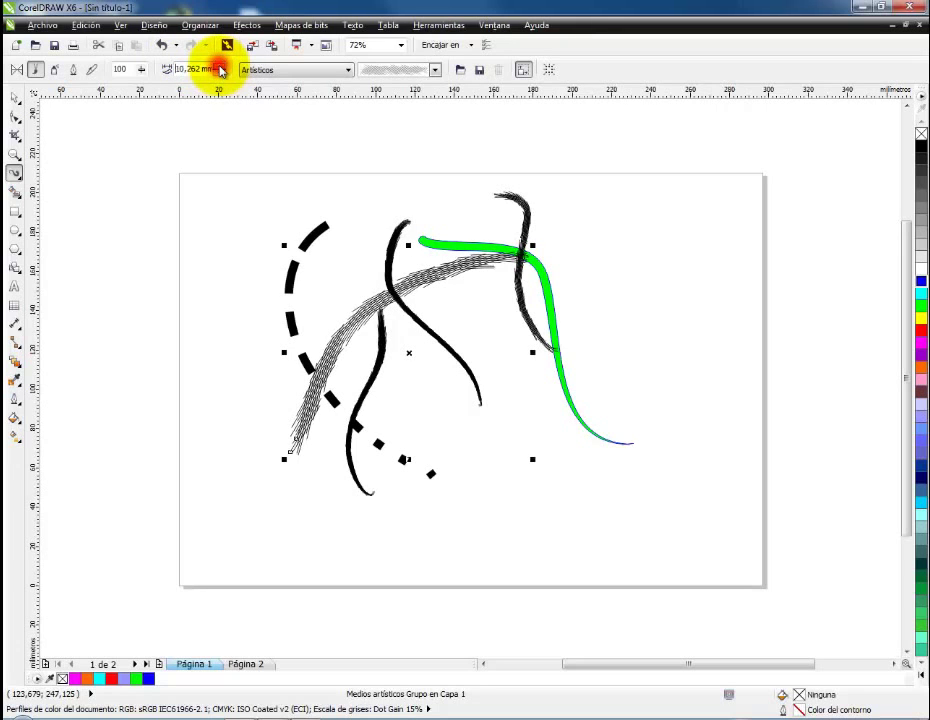
click(220, 68)
click(220, 68)
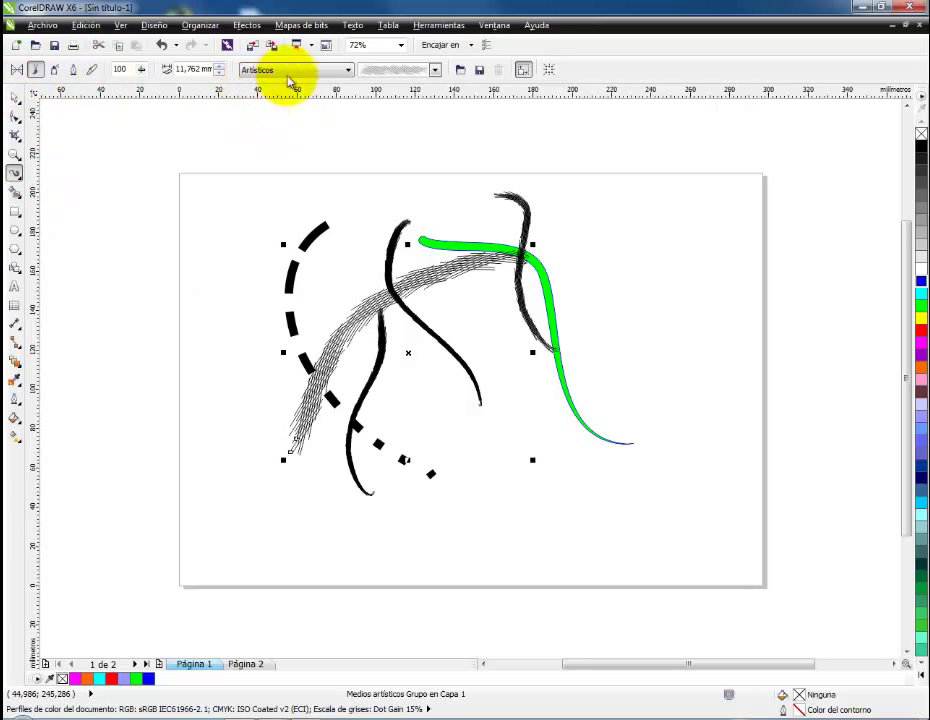
click(348, 70)
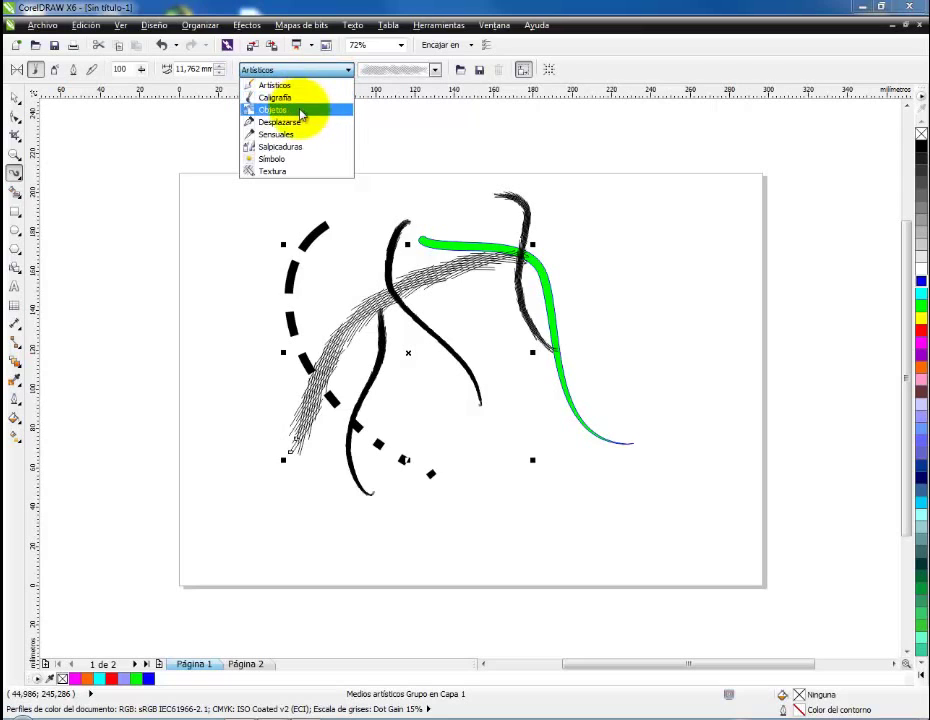
click(391, 193)
right_click(348, 132)
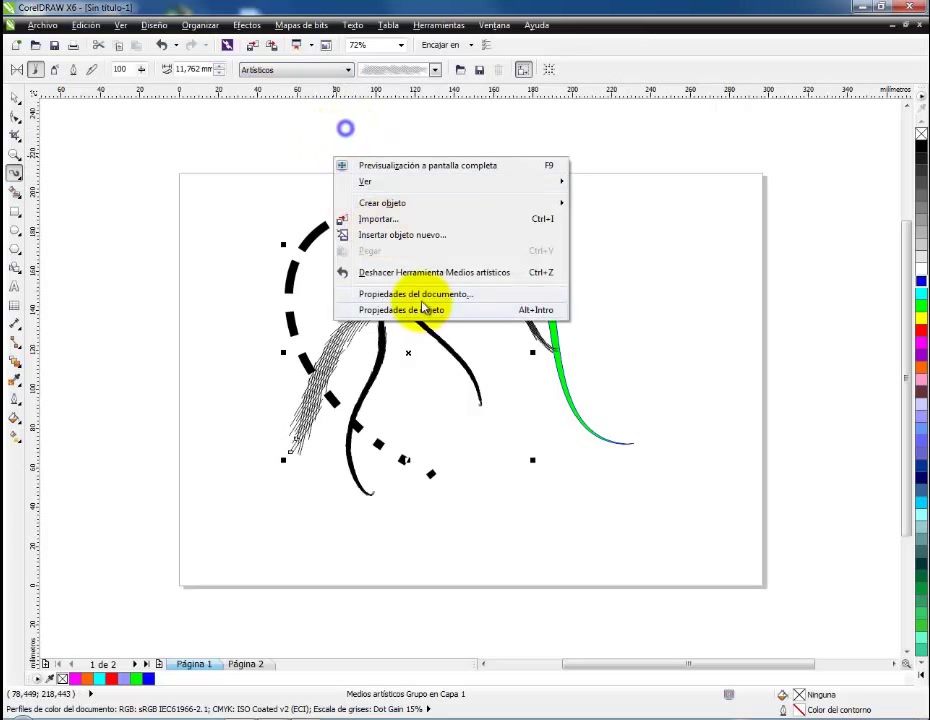
click(290, 256)
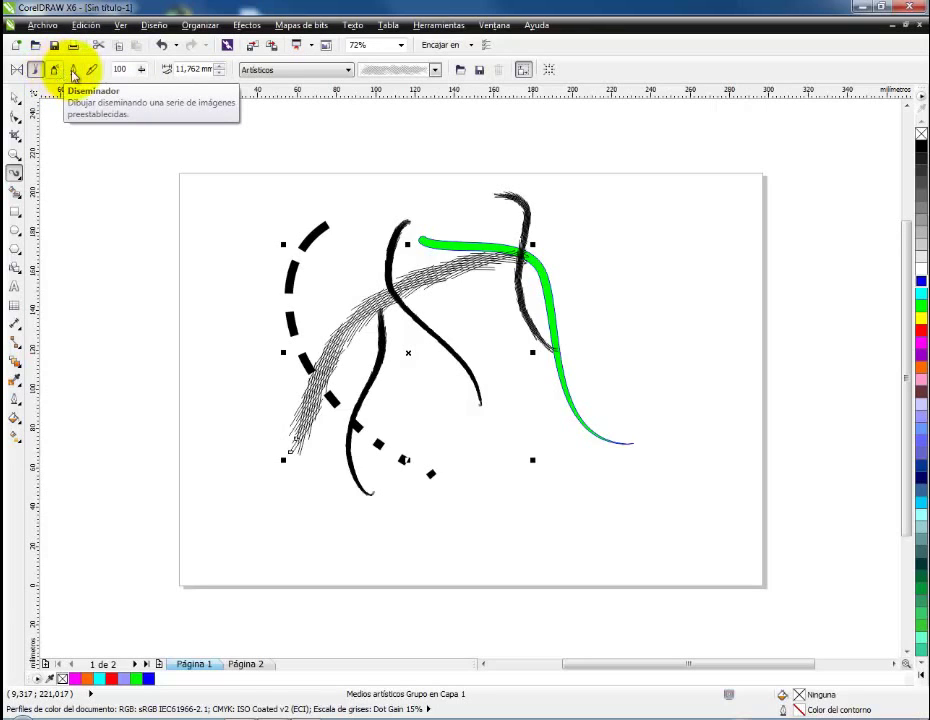
Step: Select all artistic media strokes on the page and delete them
double_click(16, 96)
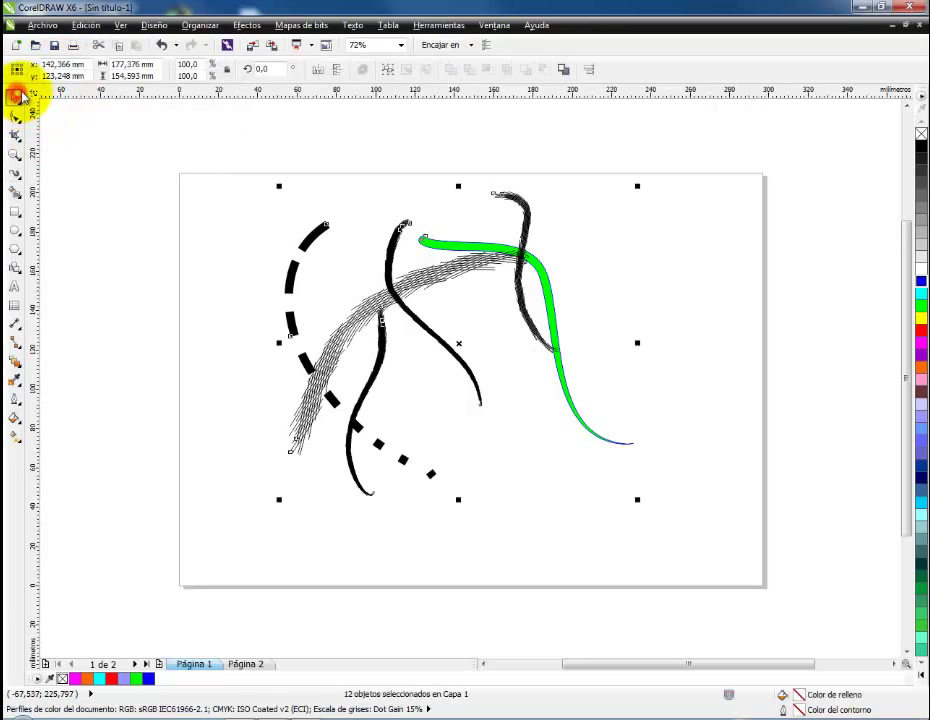
key(Delete)
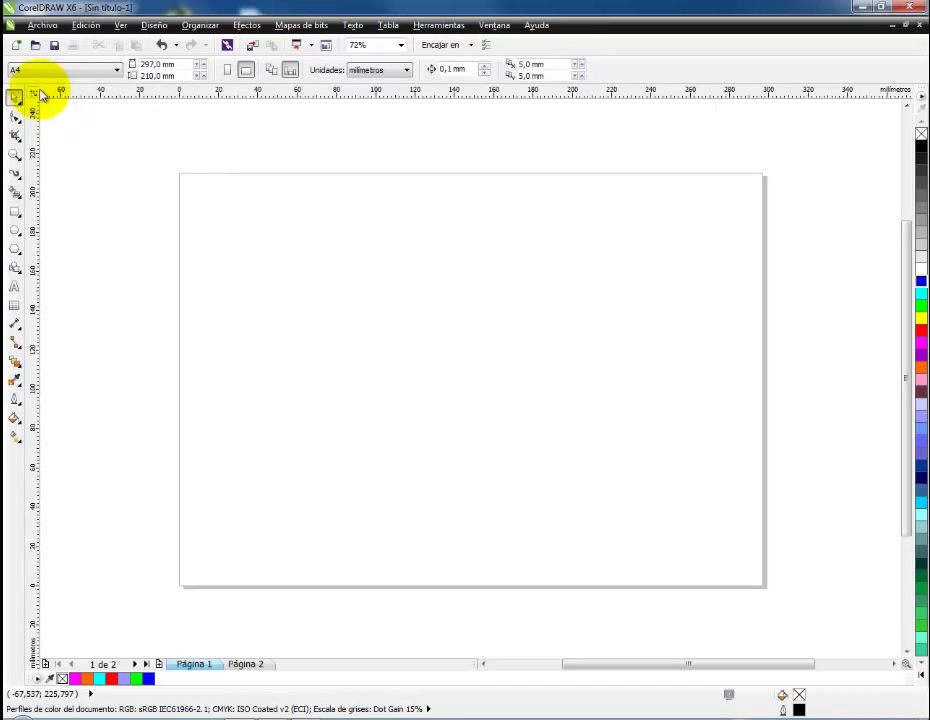
Step: With the Artistic Media sprayer, pick the purple tile pattern from the Azulejo category and spray a stroke descending across the page and rising at its end
click(19, 179)
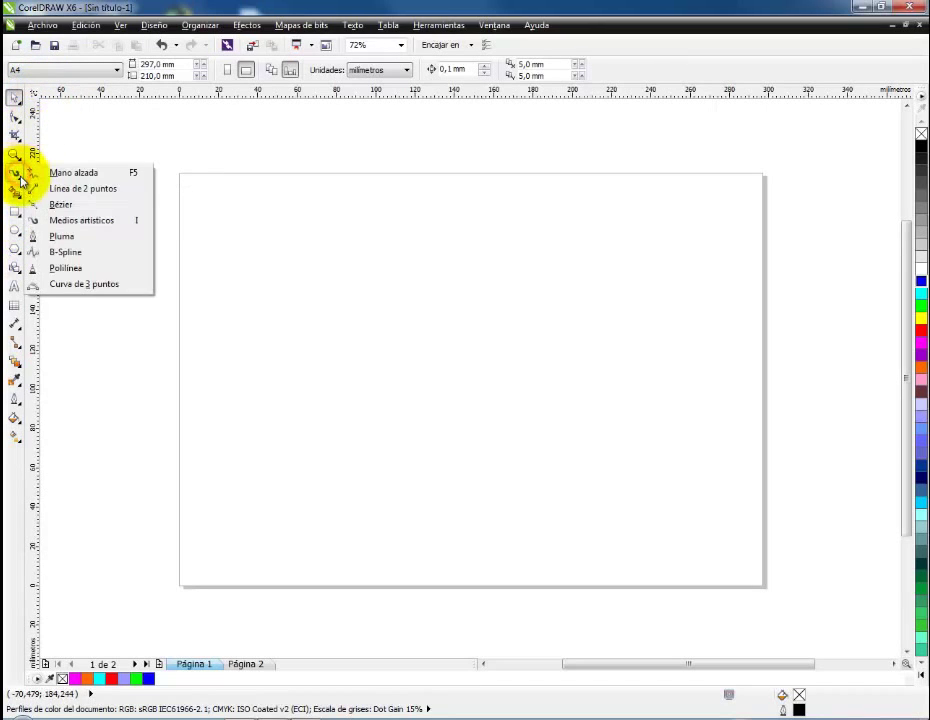
click(62, 220)
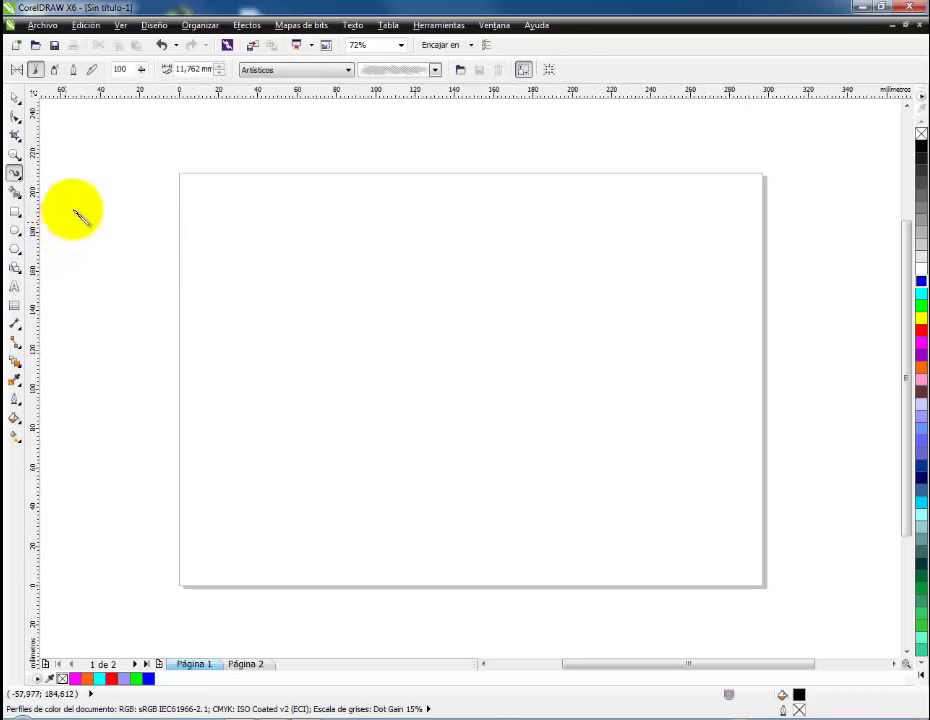
click(56, 71)
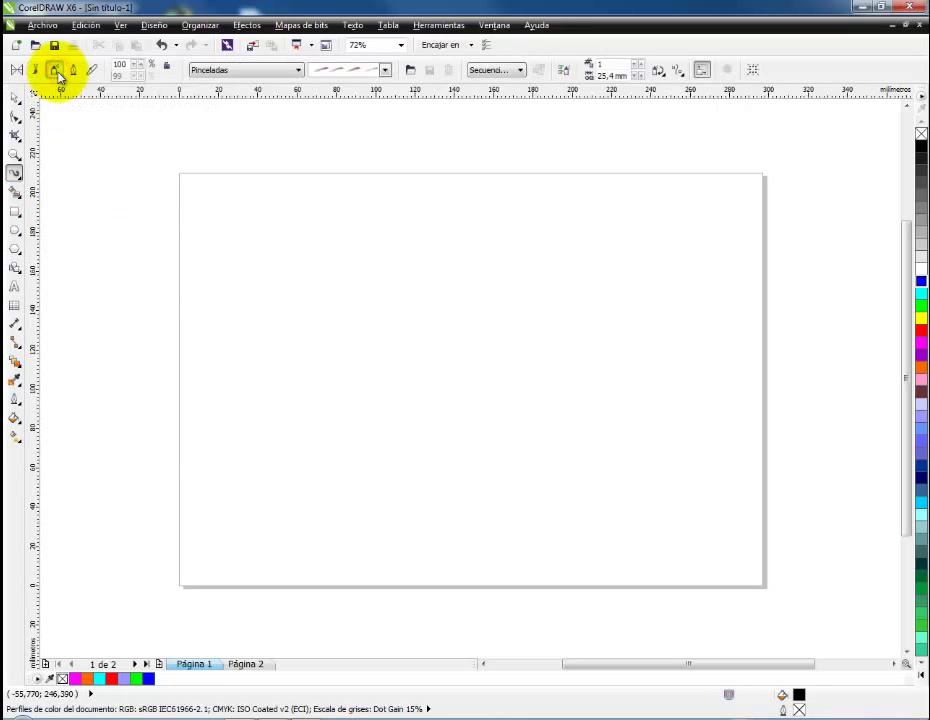
click(299, 70)
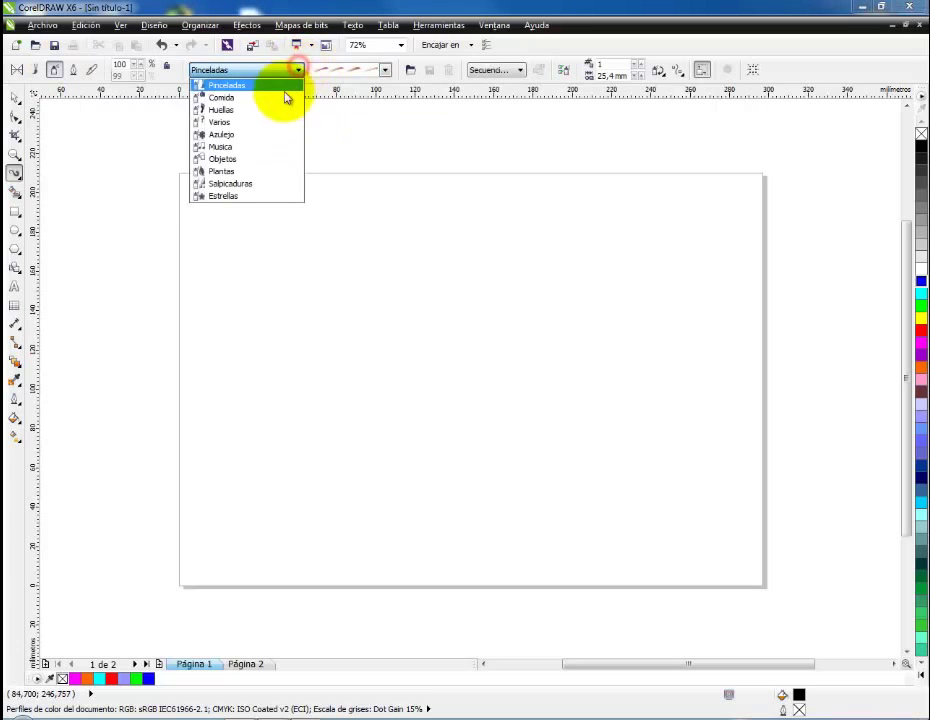
click(262, 135)
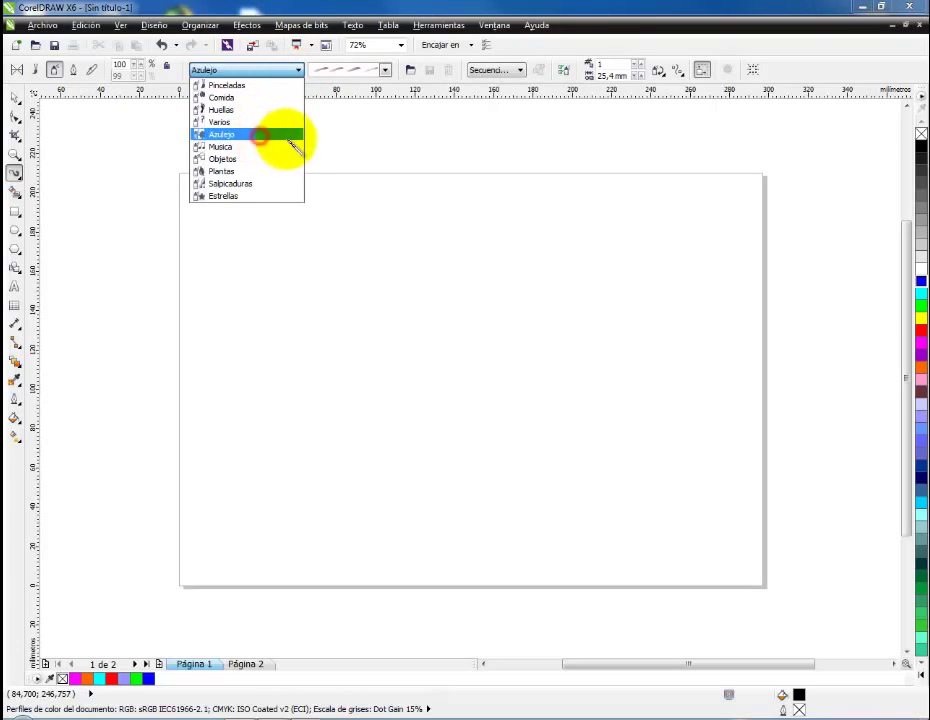
click(385, 71)
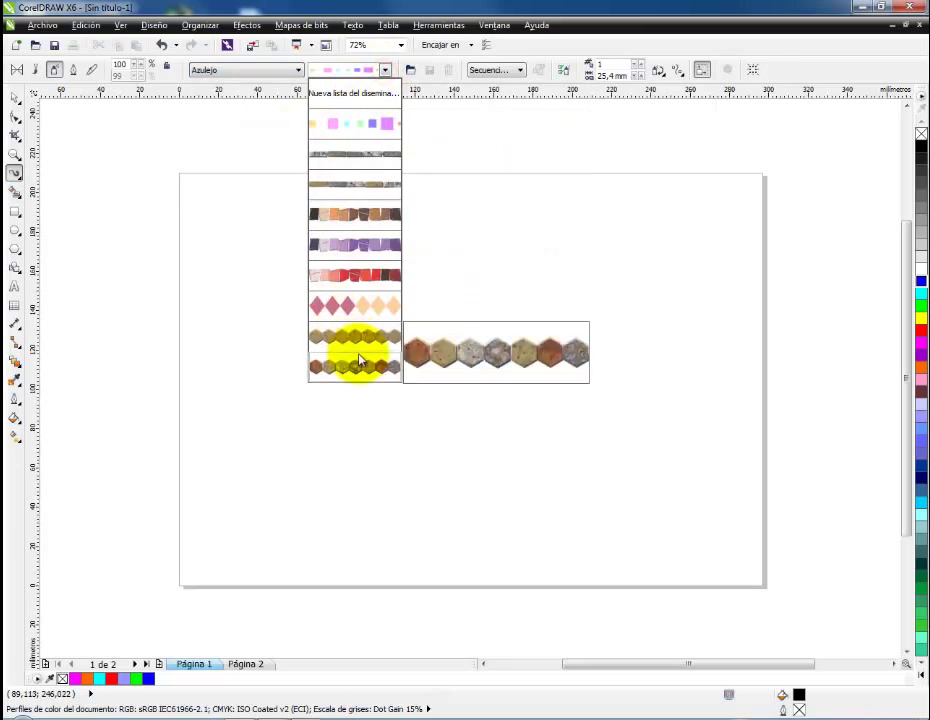
click(367, 247)
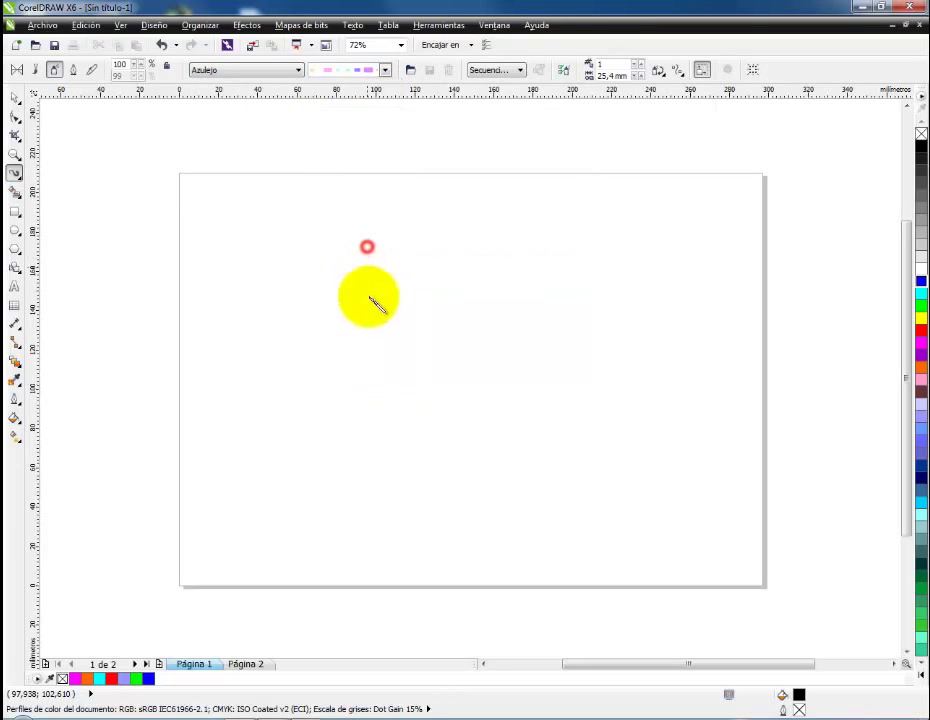
mouse_move(288, 251)
mouse_down()
mouse_move(475, 421)
mouse_move(762, 478)
mouse_up()
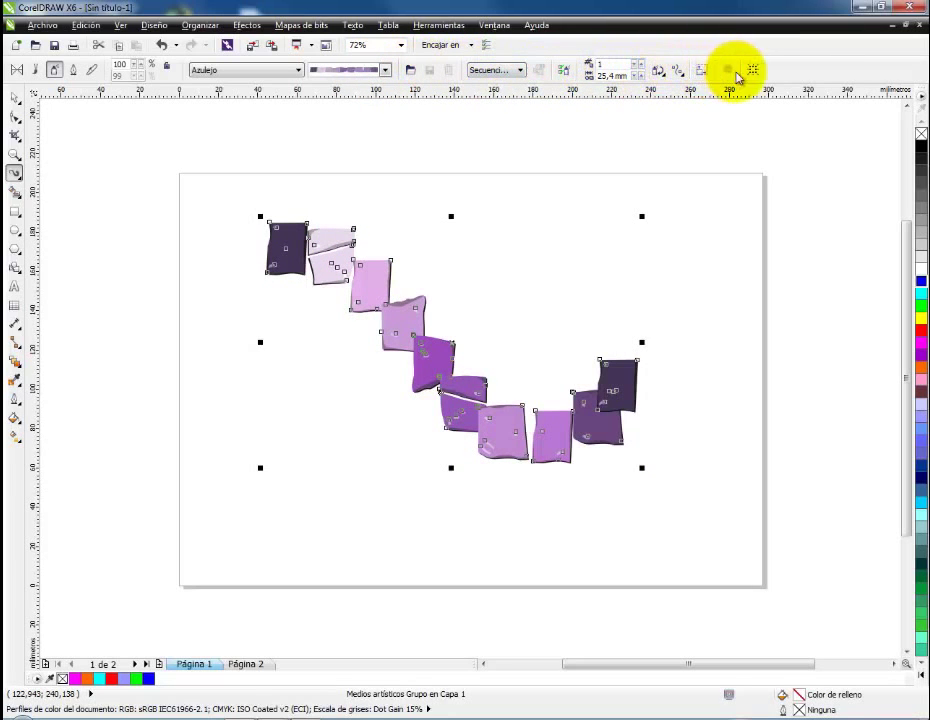
Step: Examine the spray order choices and the Imagen 3 entries in the tile sprayer's playlist dialog, leaving both unchanged
click(519, 70)
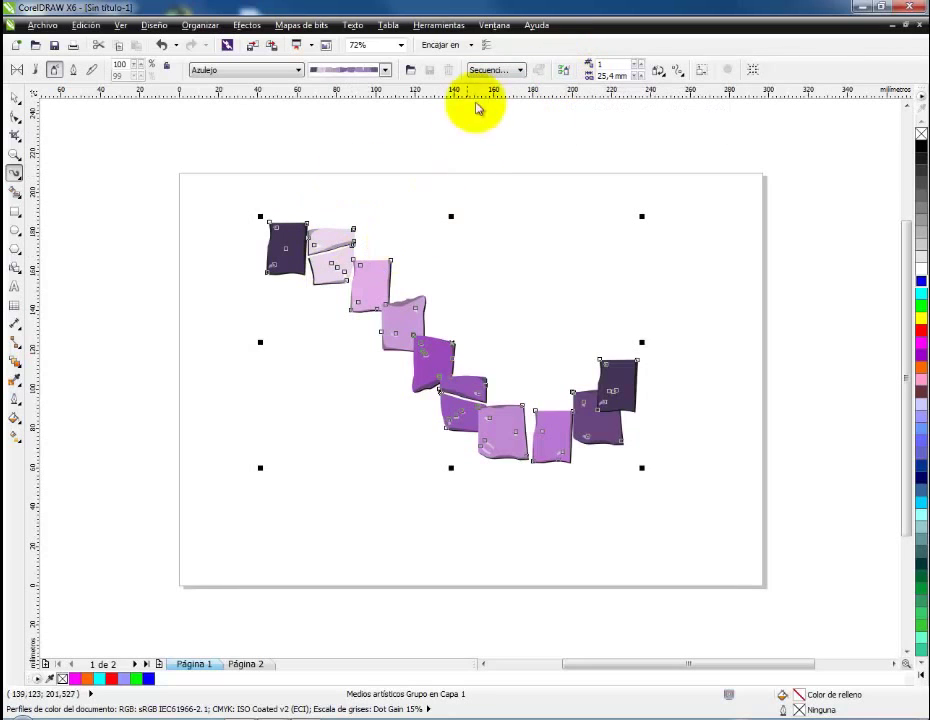
click(565, 76)
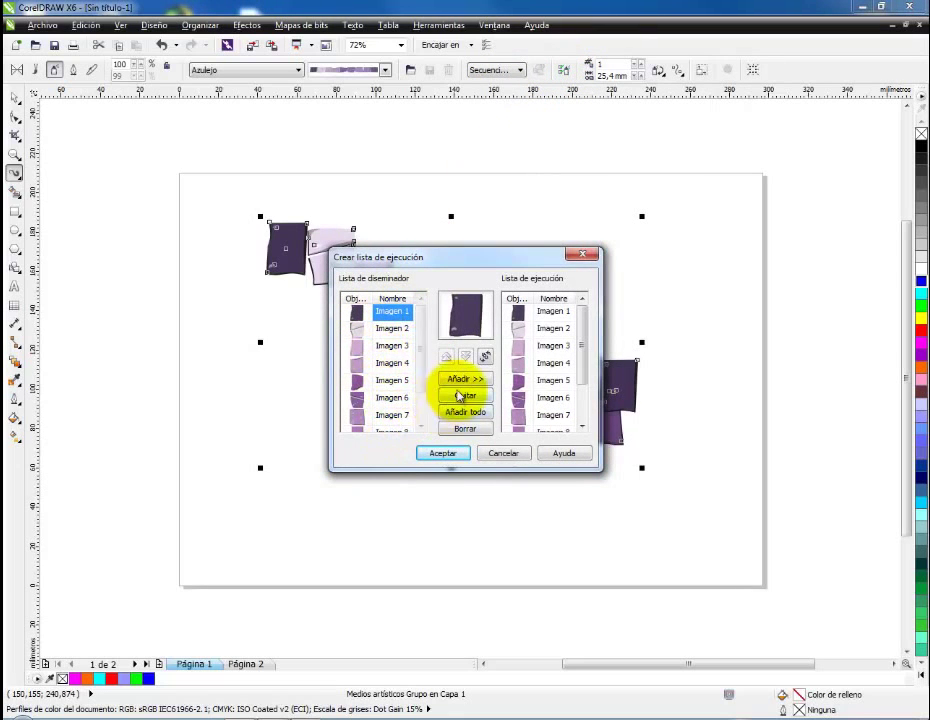
click(409, 364)
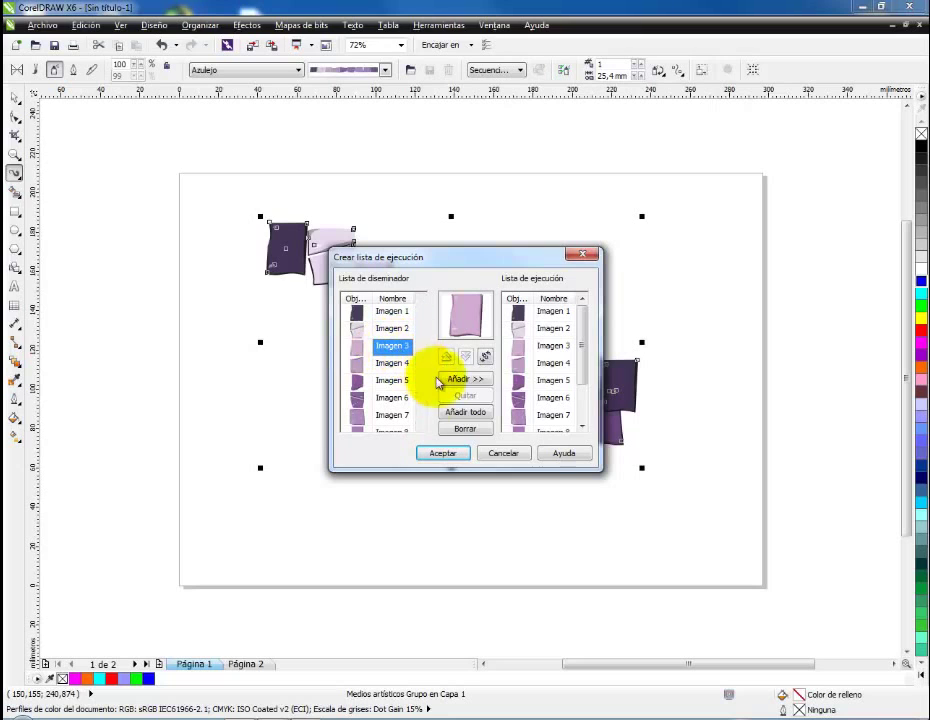
click(552, 346)
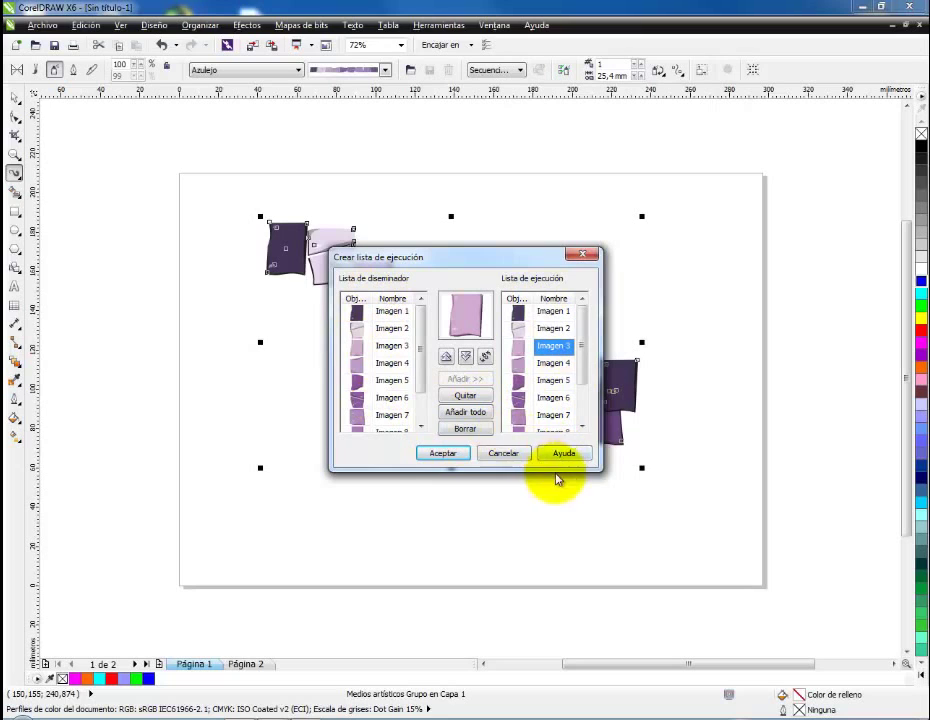
click(517, 455)
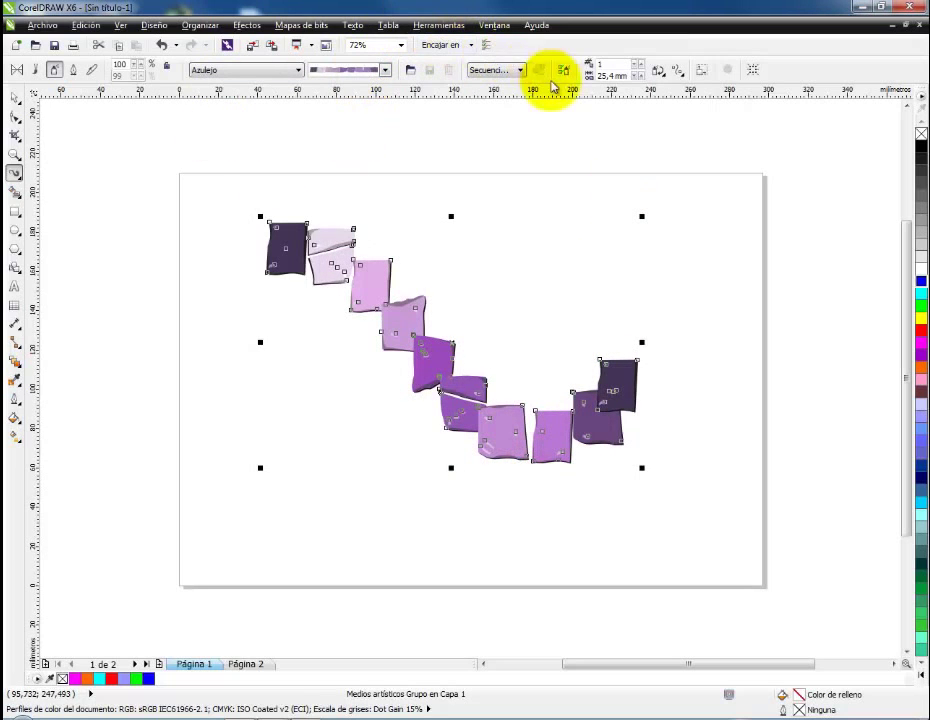
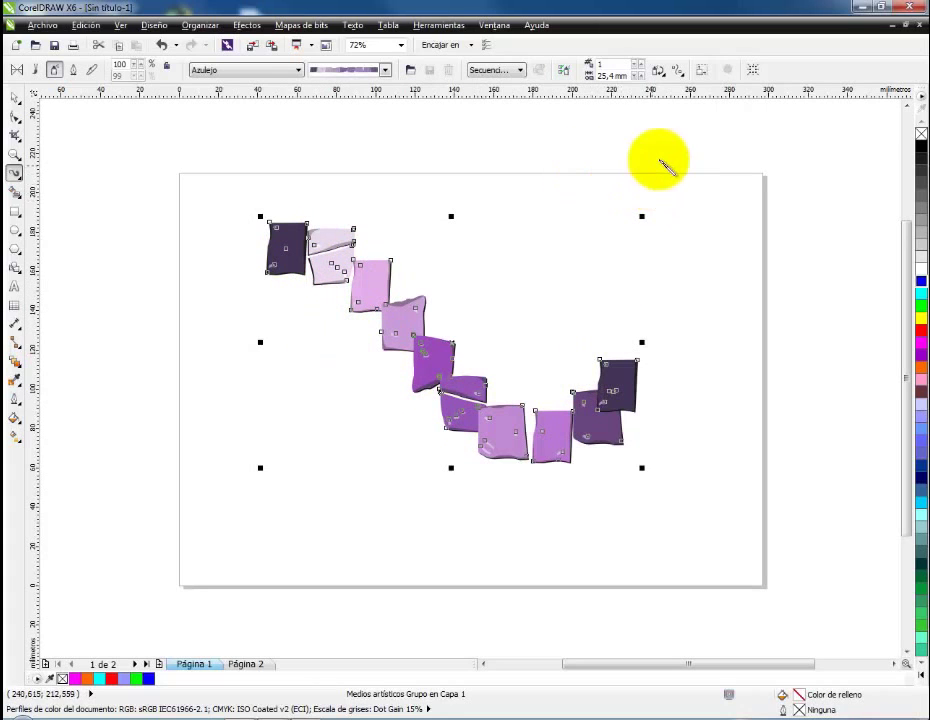
Step: Enable offset for the purple tile stroke with 6,35 mm spacing and the Alternado direction
click(685, 76)
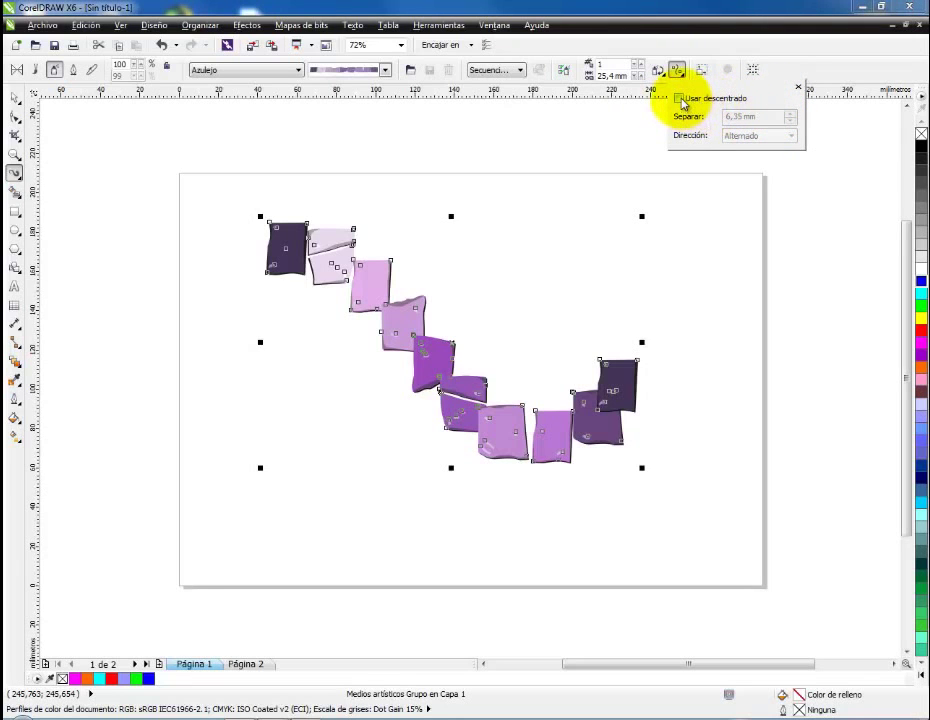
click(679, 98)
click(401, 193)
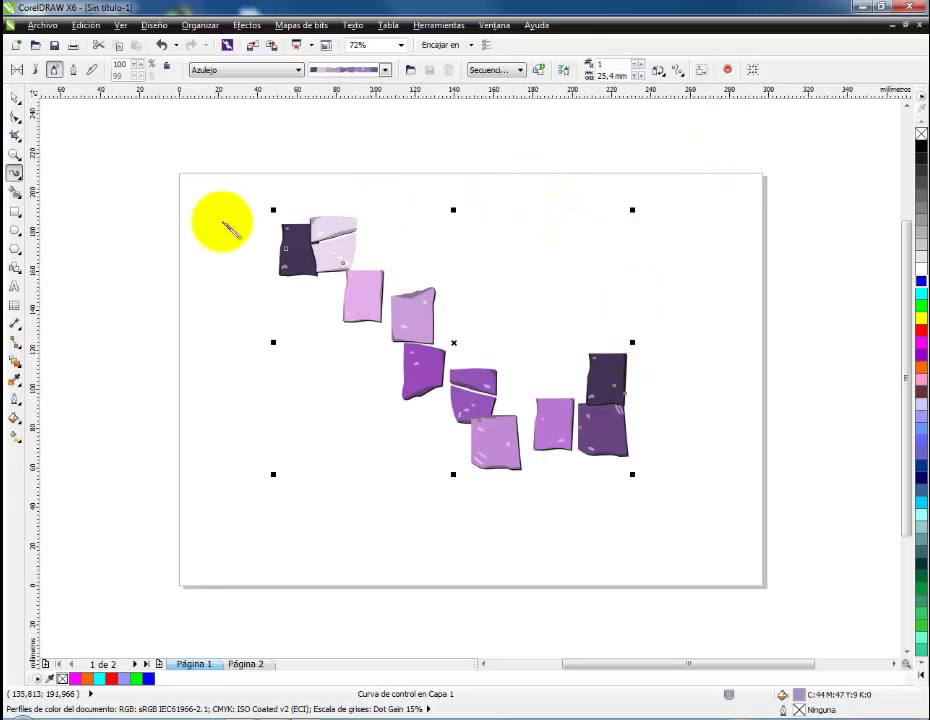
Step: Scale the tile stroke's control curve to about 118,4% and reposition it on the page
click(16, 97)
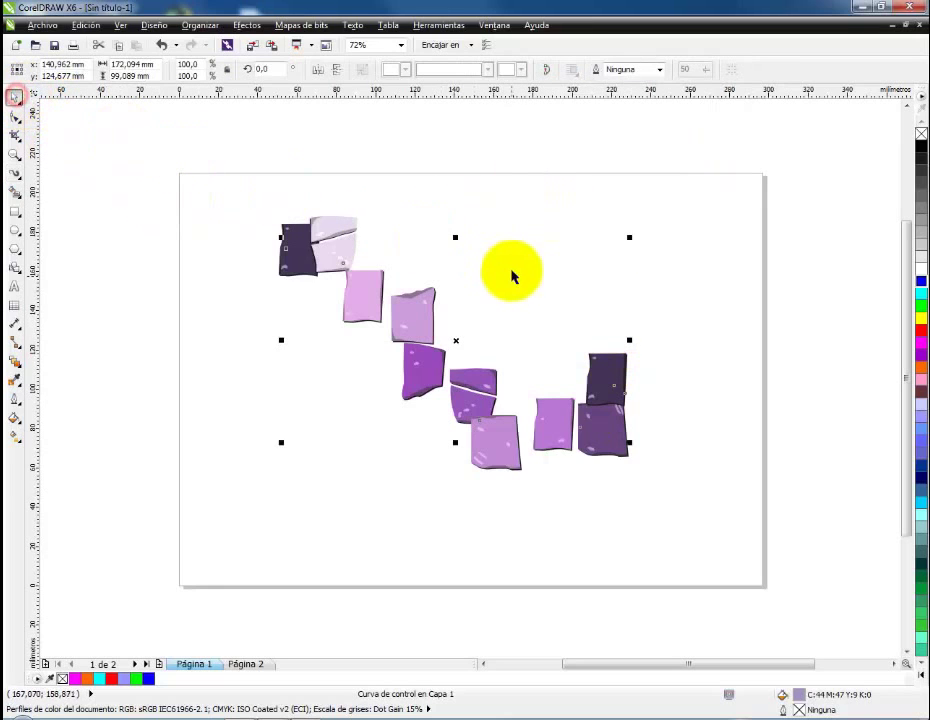
drag(629, 237, 502, 378)
drag(432, 367, 731, 453)
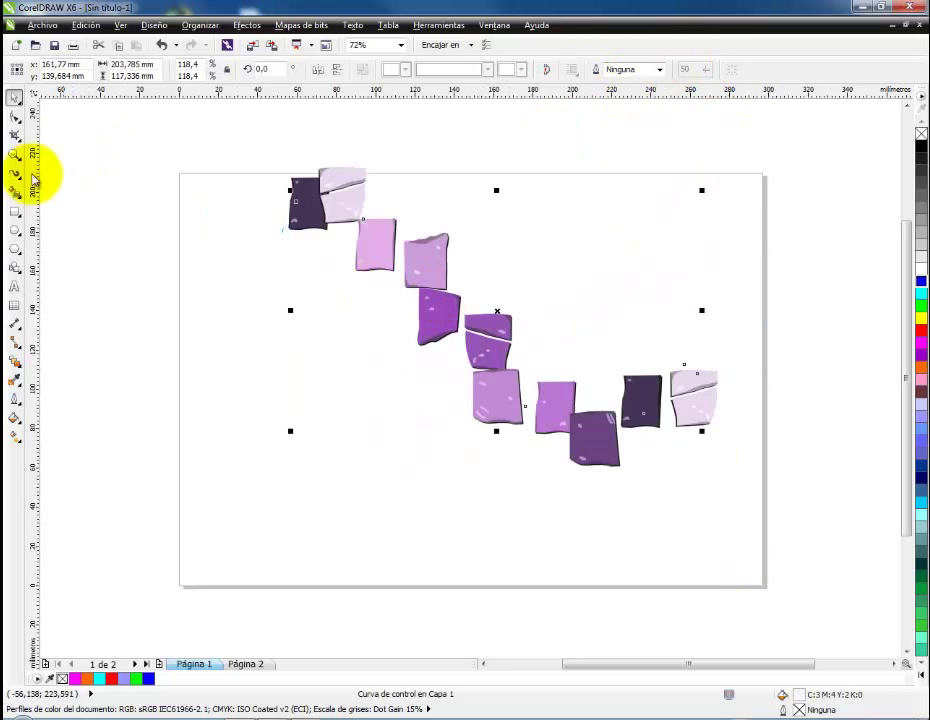
Step: Turn off the Artistic Media bounding box display and close the tile stroke's control curve
click(16, 175)
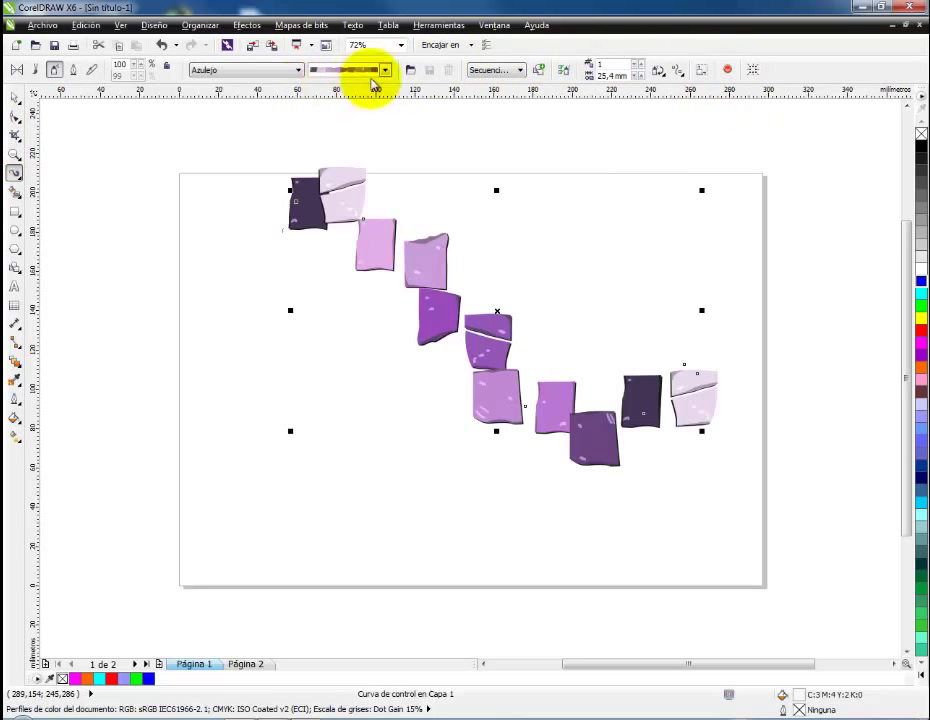
click(755, 70)
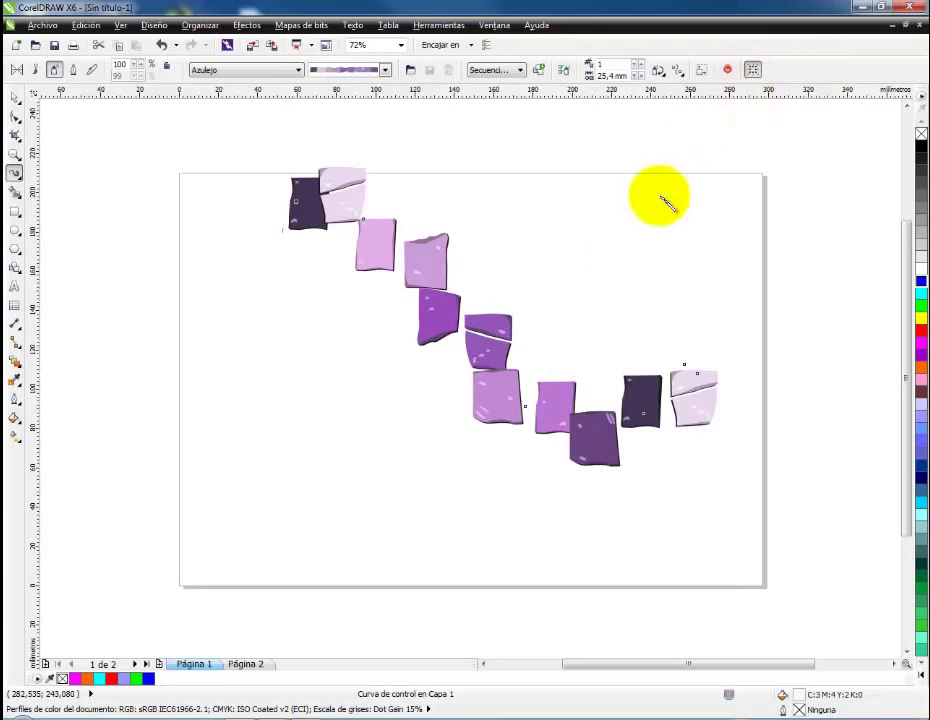
click(15, 99)
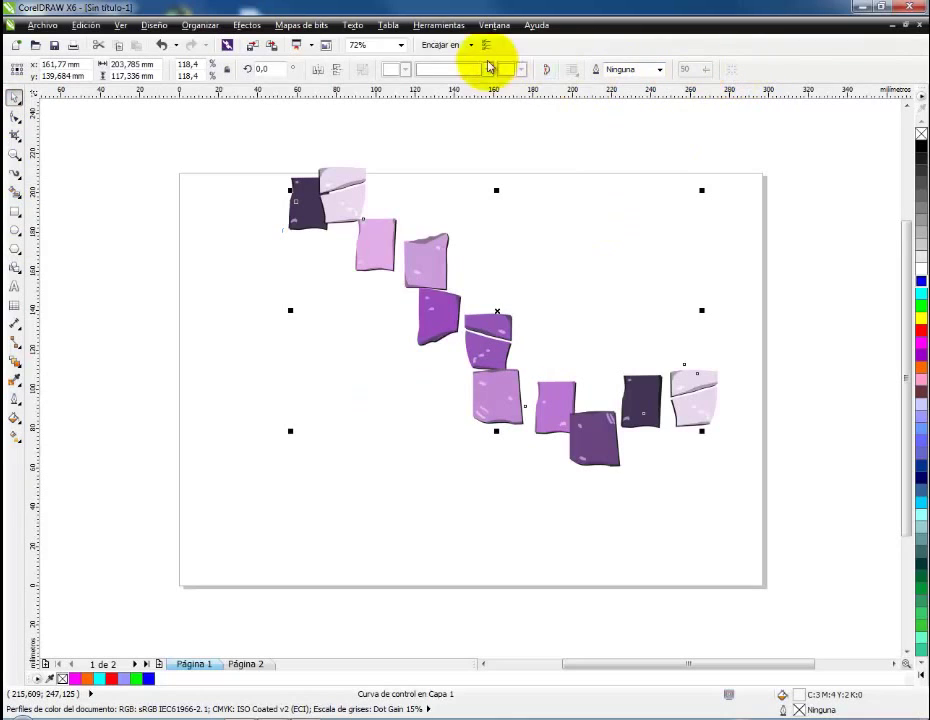
click(548, 72)
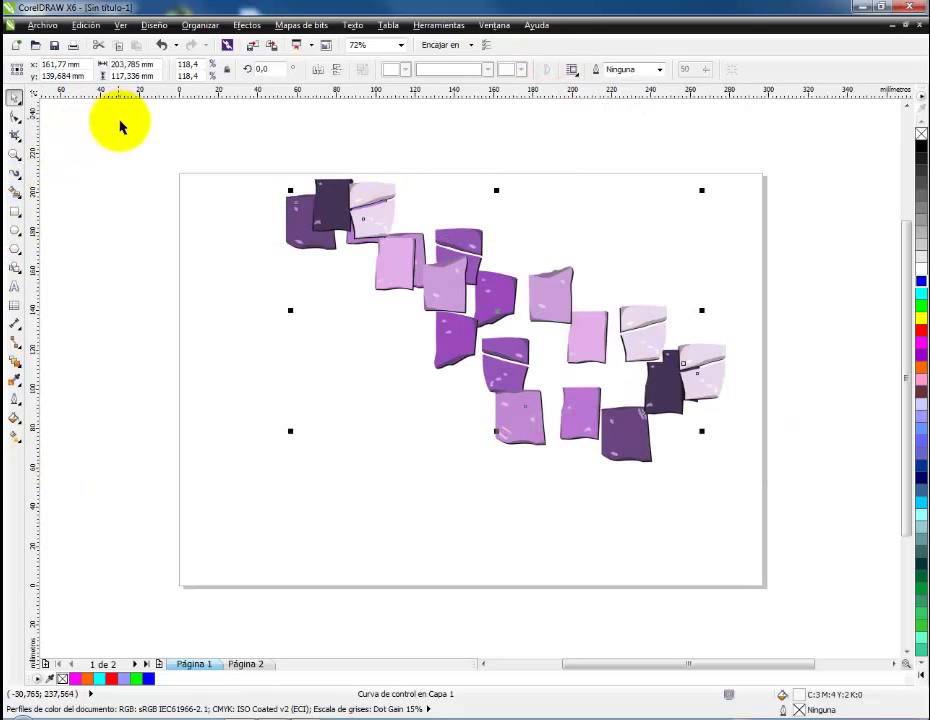
Step: Select the whole purple tile spray group and delete it
click(14, 172)
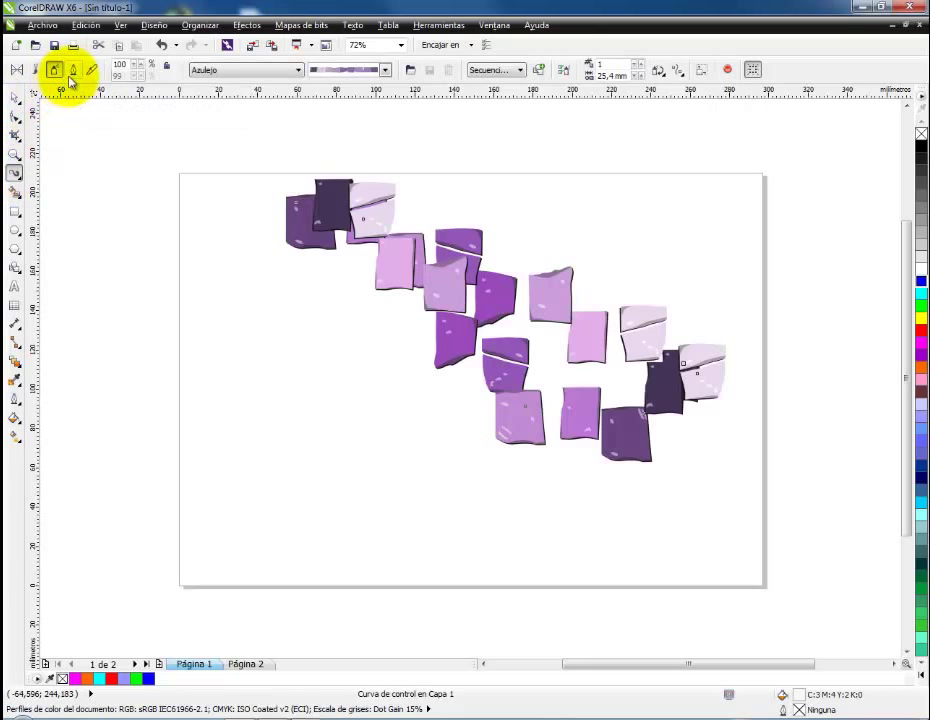
click(14, 100)
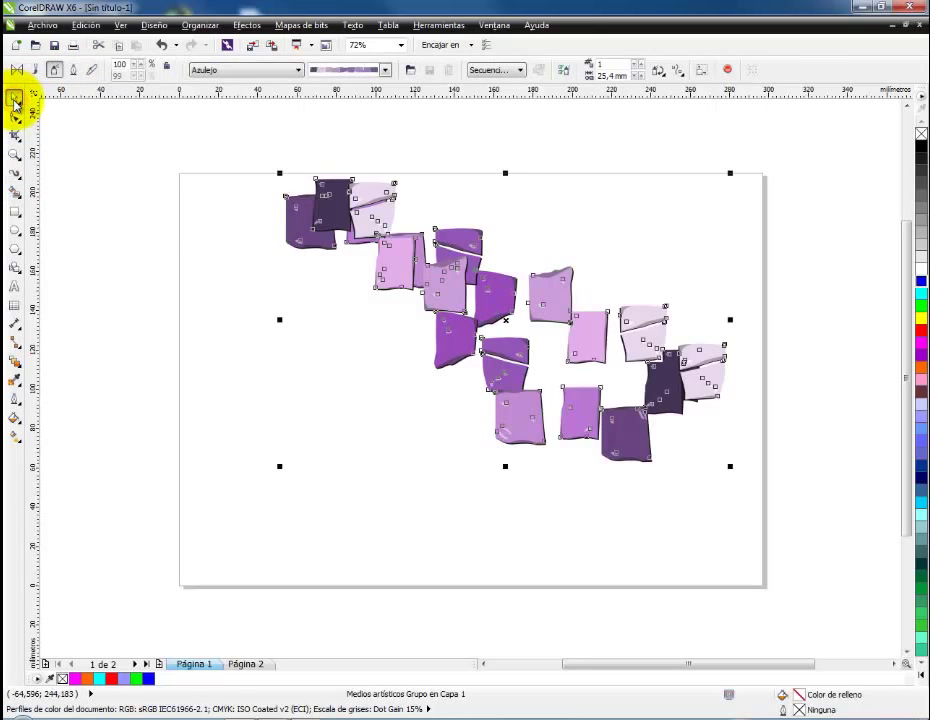
key(Delete)
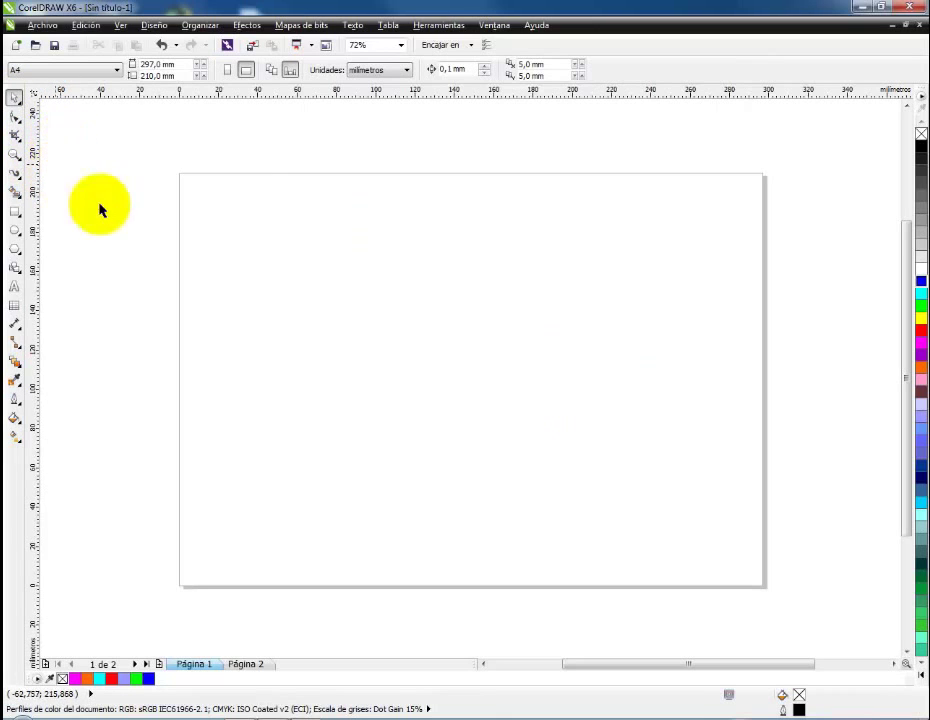
Step: Write a large "R" in two strokes and an "e" beside it with the Artistic Media calligraphic mode at 11,762 mm width and 0,0° angle
click(15, 173)
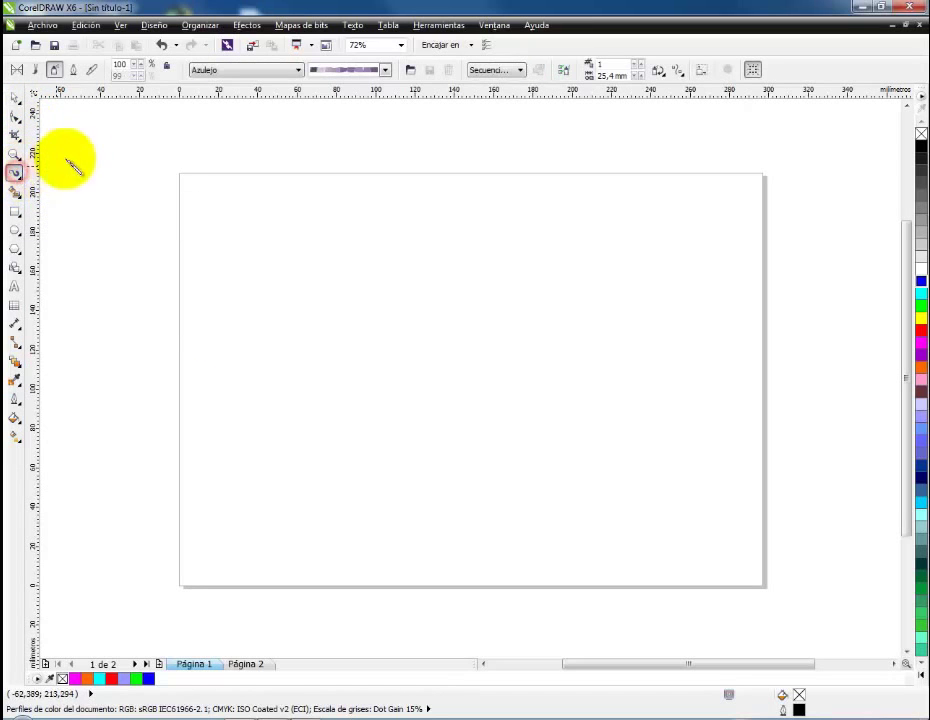
click(76, 70)
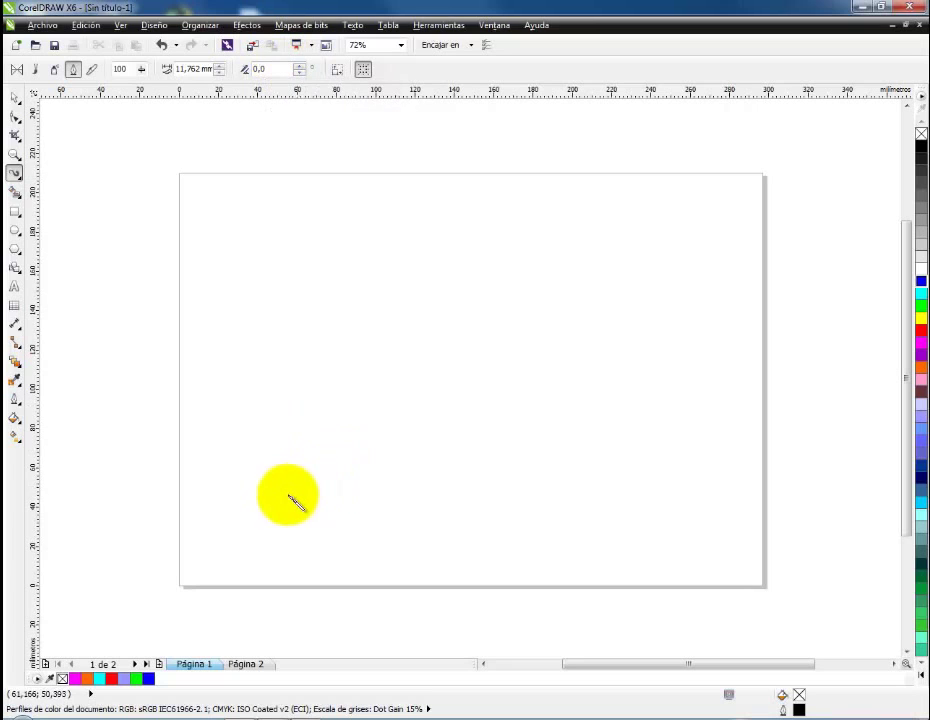
mouse_move(220, 476)
mouse_down()
mouse_move(274, 492)
mouse_move(293, 426)
mouse_move(264, 263)
mouse_up()
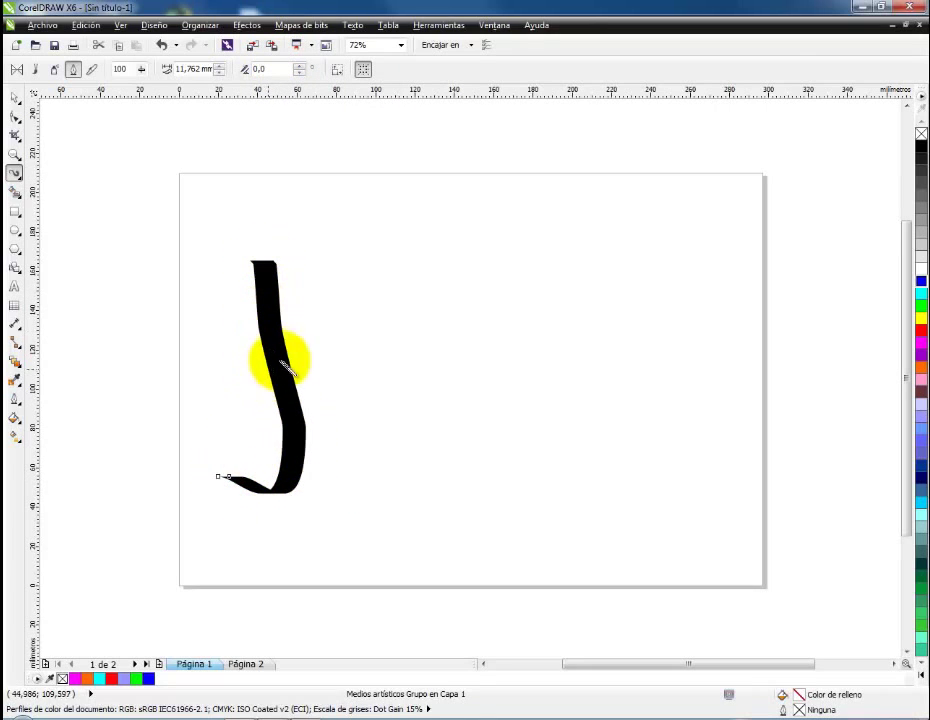
mouse_move(246, 356)
mouse_down()
mouse_move(228, 199)
mouse_move(376, 221)
mouse_move(392, 315)
mouse_move(258, 357)
mouse_move(217, 327)
mouse_move(270, 305)
mouse_move(308, 344)
mouse_move(356, 362)
mouse_move(371, 347)
mouse_move(366, 395)
mouse_move(383, 503)
mouse_move(413, 507)
mouse_up()
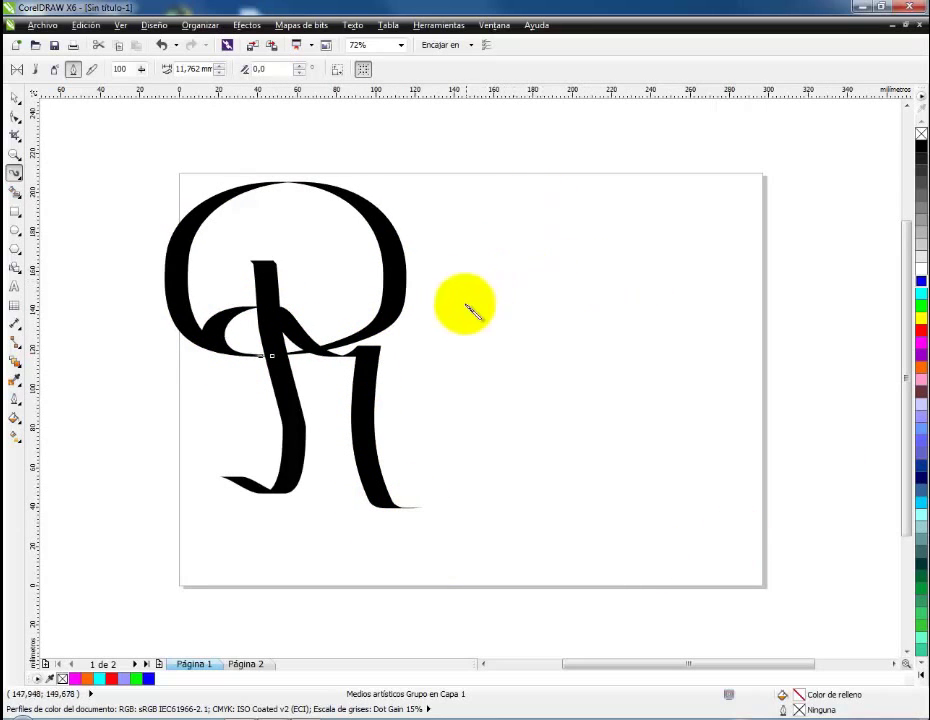
mouse_move(510, 370)
mouse_down()
mouse_move(592, 338)
mouse_move(518, 476)
mouse_move(638, 384)
mouse_move(658, 394)
mouse_up()
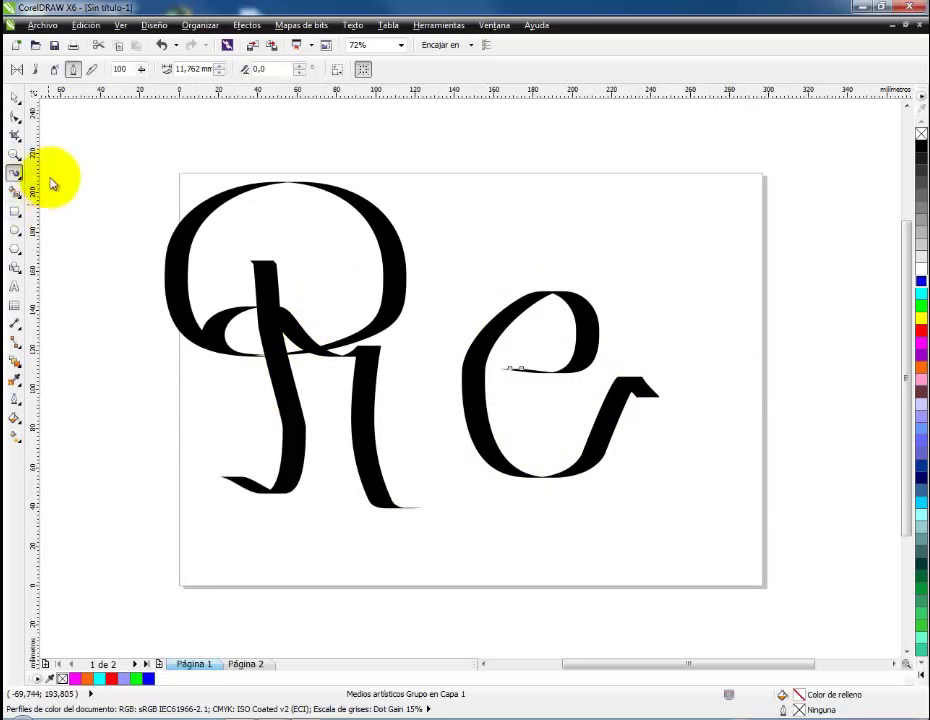
Step: Reduce the calligraphic "e" stroke's width to 6,262 mm
click(221, 73)
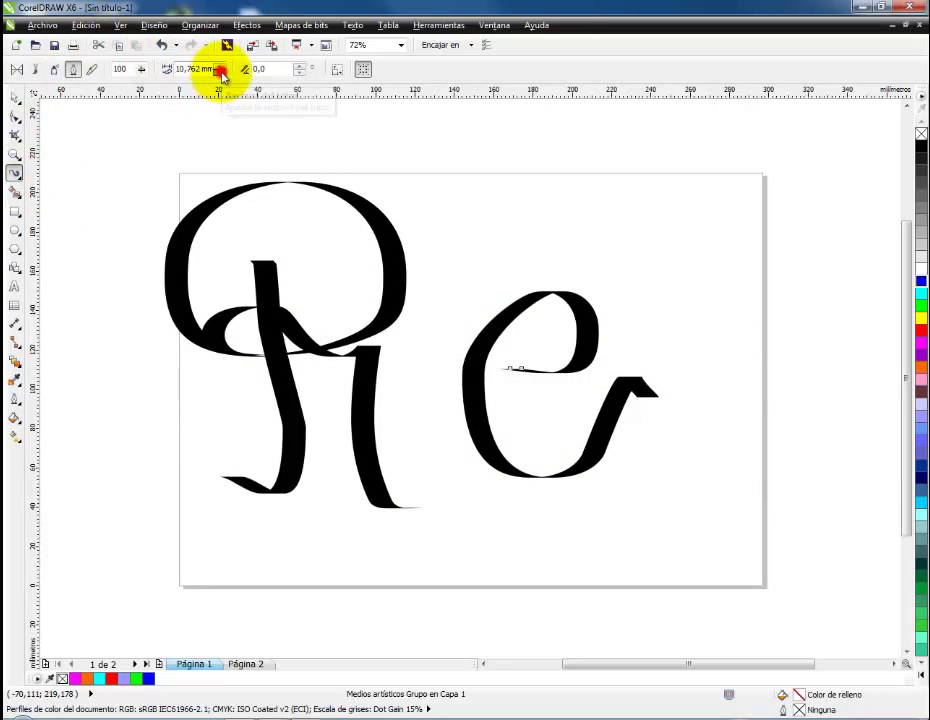
click(221, 73)
click(221, 73)
click(221, 73)
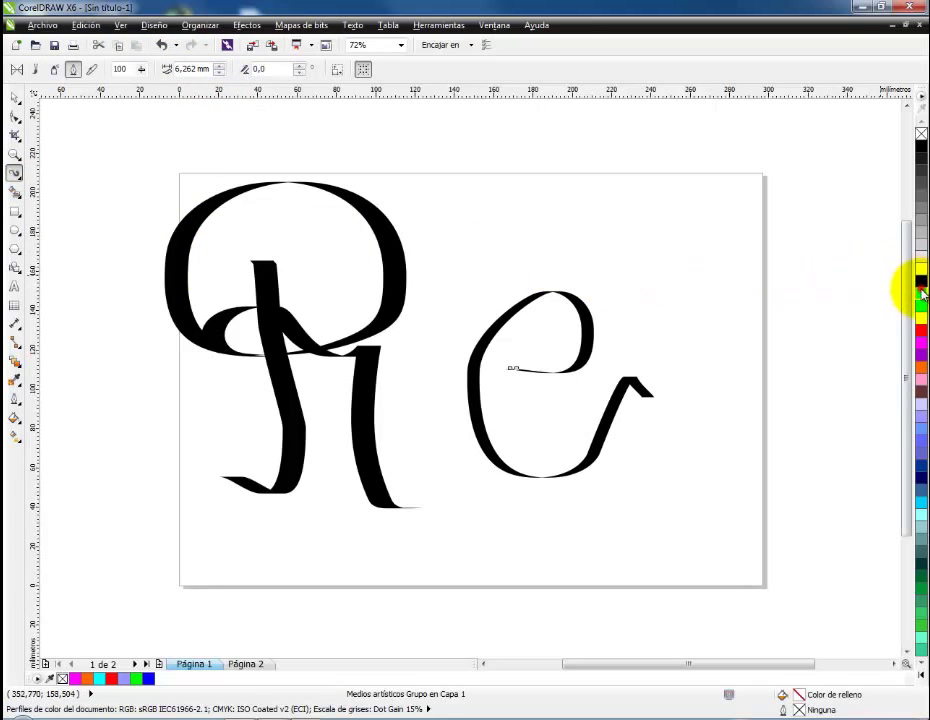
Step: Try several palette fill colours on the calligraphic "e", including green and purple, finishing with orange (#FF6600)
click(921, 294)
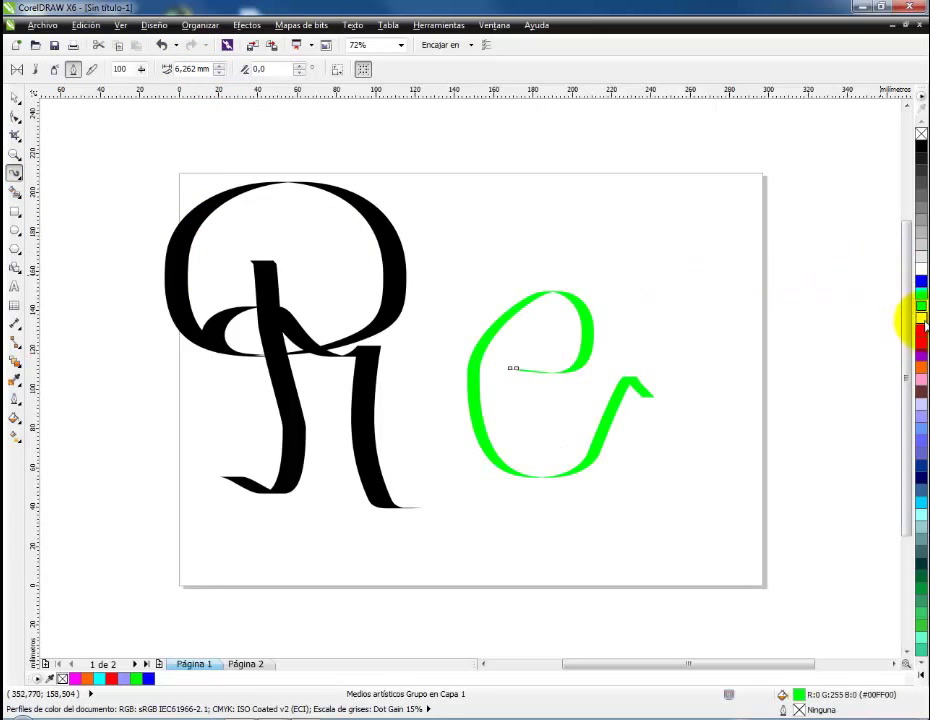
click(921, 318)
click(921, 342)
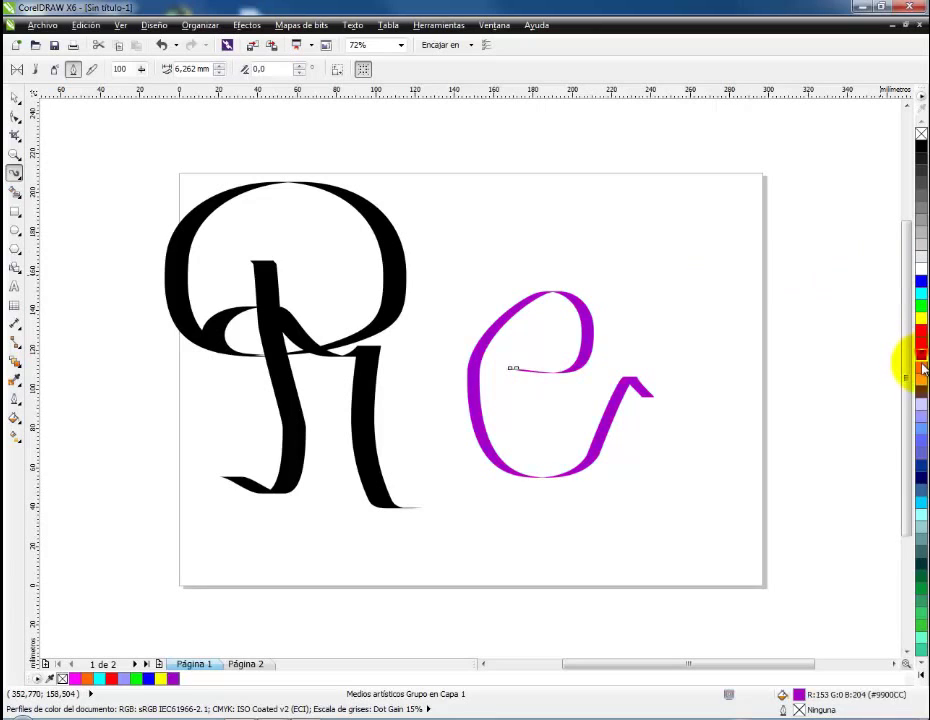
click(921, 375)
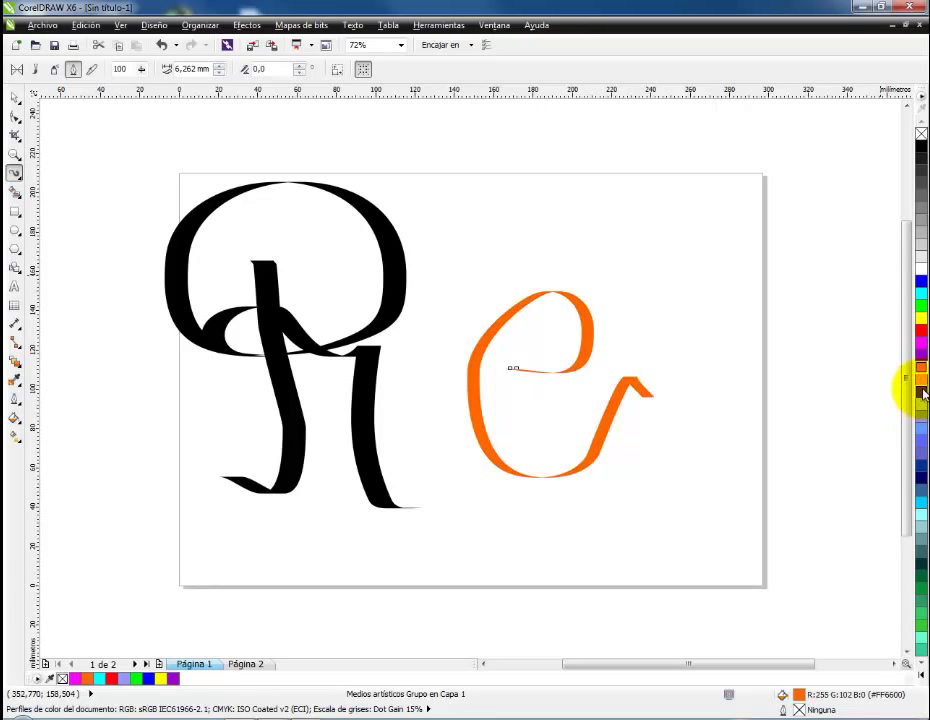
Step: Fill the calligraphic "e" with dark brown (#663333) and delete all the calligraphic strokes from the page
click(921, 392)
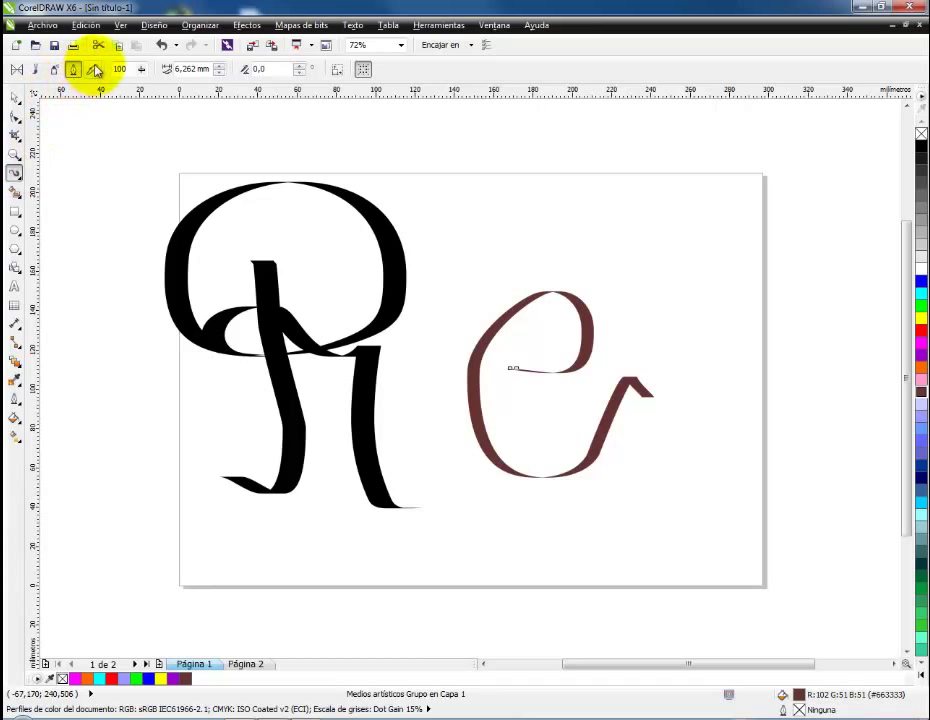
double_click(15, 97)
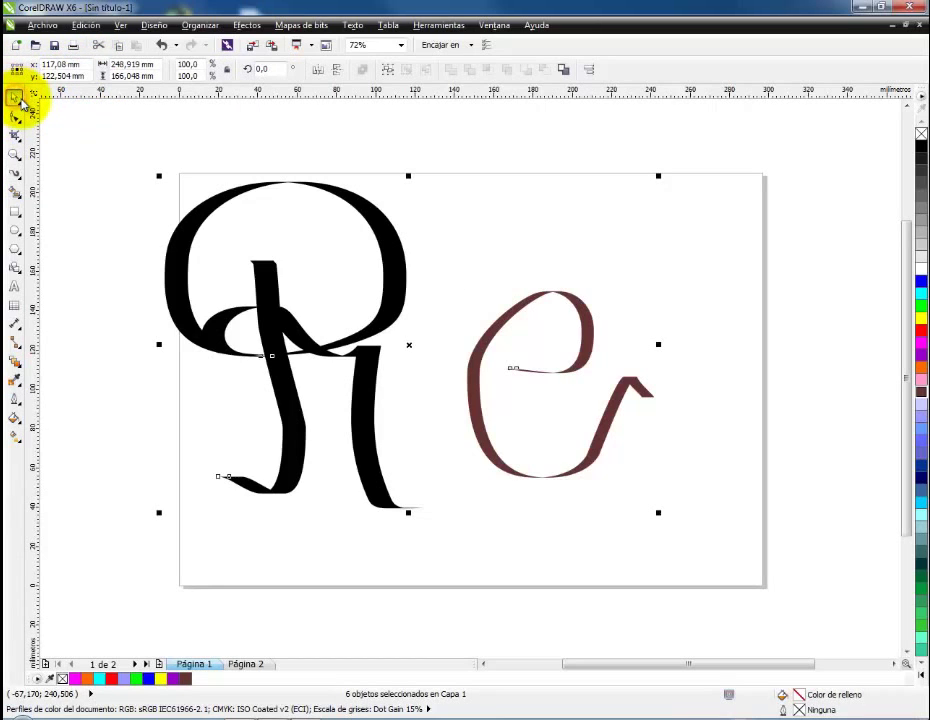
key(Delete)
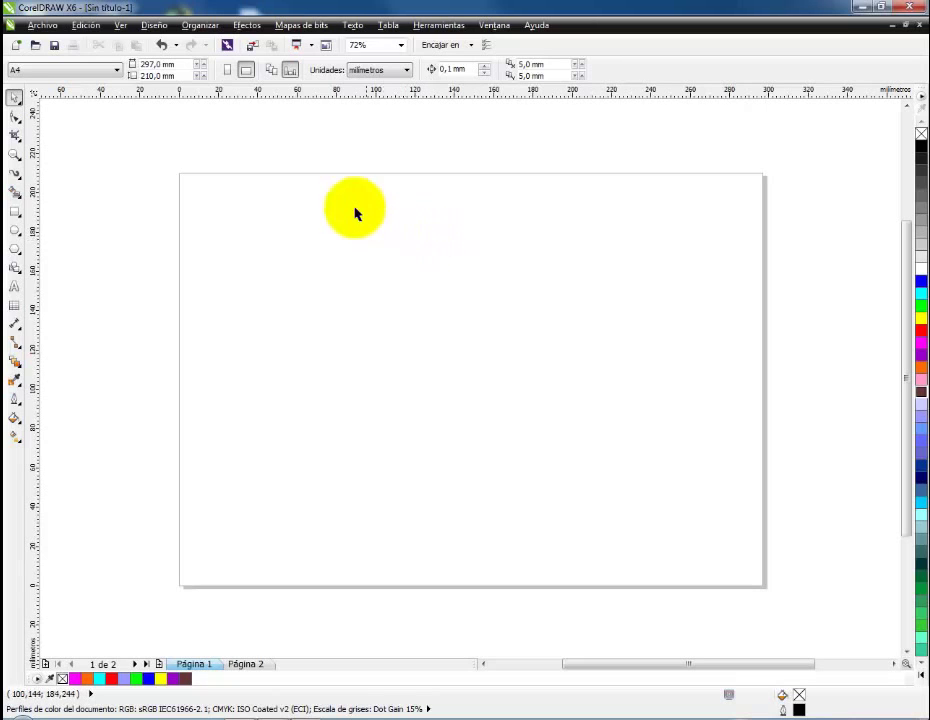
Step: Write a large "R" in two strokes with the Artistic Media pressure mode at 6,262 mm width and smoothing 100
click(16, 174)
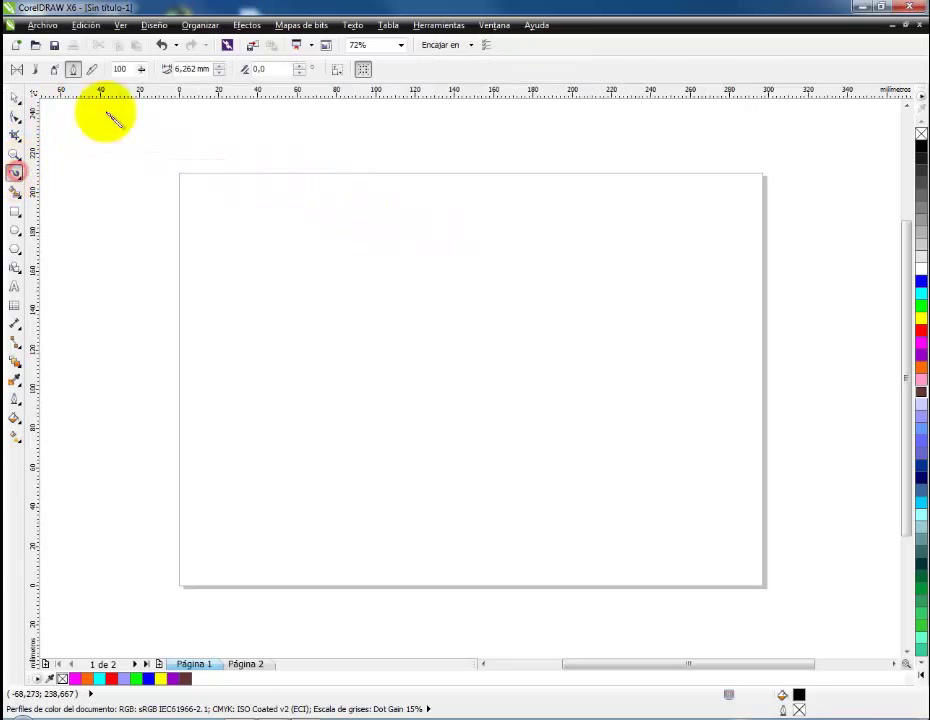
click(93, 70)
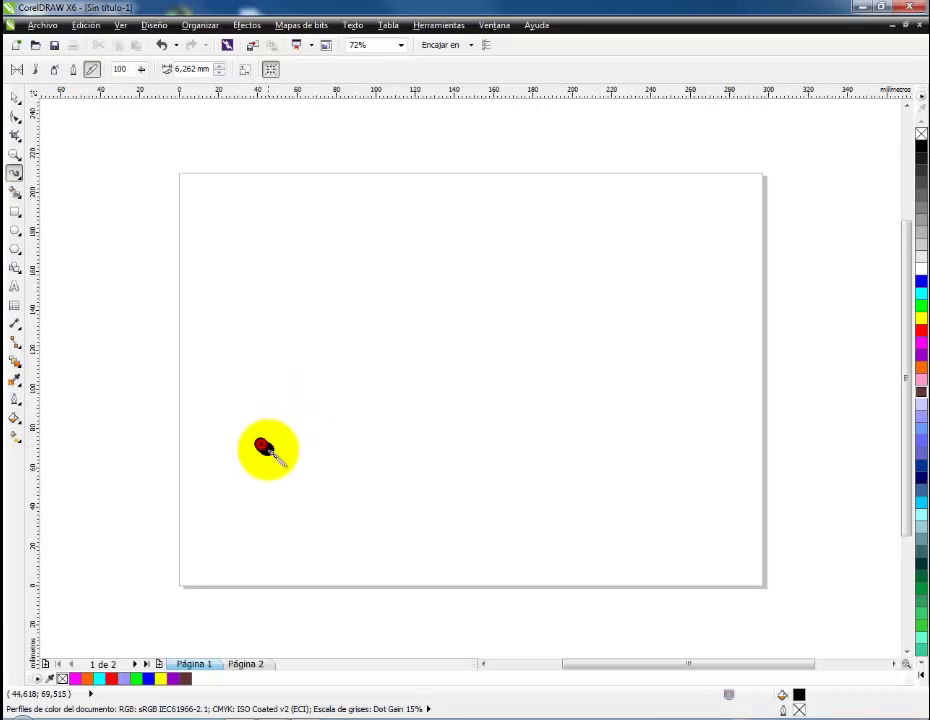
mouse_move(262, 445)
mouse_down()
mouse_move(293, 450)
mouse_move(324, 266)
mouse_up()
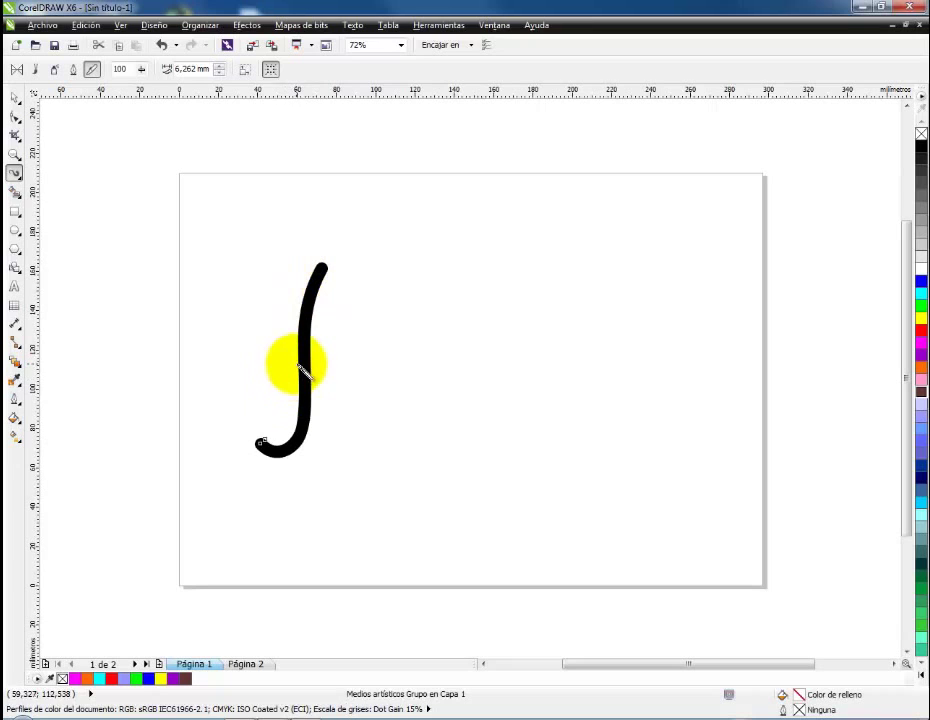
mouse_move(303, 370)
mouse_down()
mouse_move(278, 311)
mouse_move(323, 249)
mouse_move(375, 259)
mouse_move(386, 297)
mouse_move(347, 339)
mouse_move(311, 335)
mouse_move(299, 315)
mouse_move(343, 311)
mouse_move(357, 327)
mouse_move(363, 437)
mouse_move(408, 457)
mouse_up()
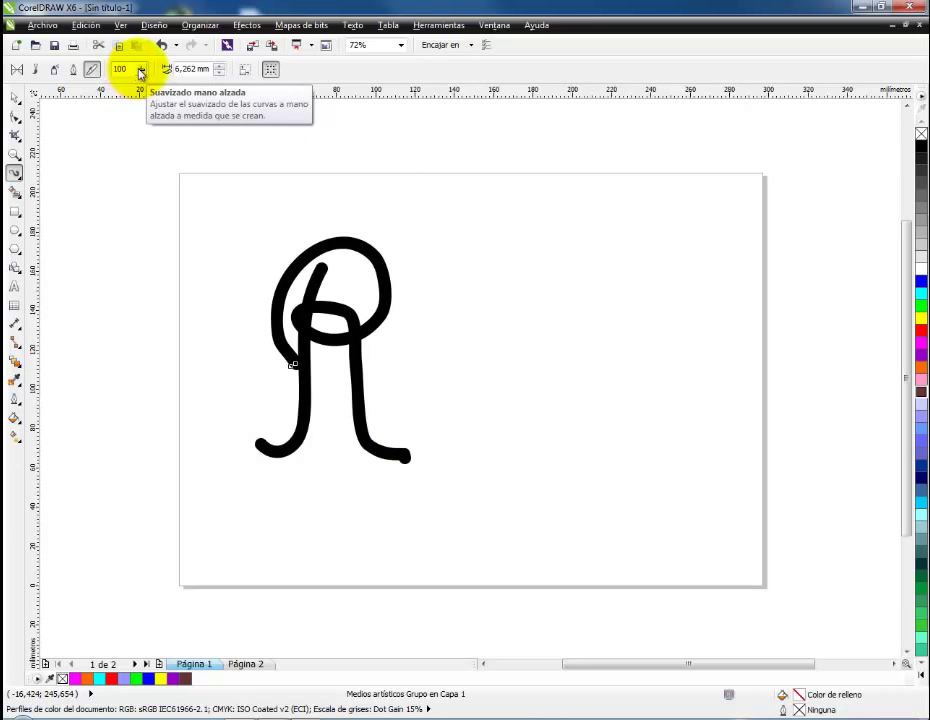
Step: Draw four long crossing pressure strokes over and beside the "R", ending with a near-vertical one curving down to the left
mouse_move(340, 422)
mouse_down()
mouse_move(385, 417)
mouse_move(481, 252)
mouse_up()
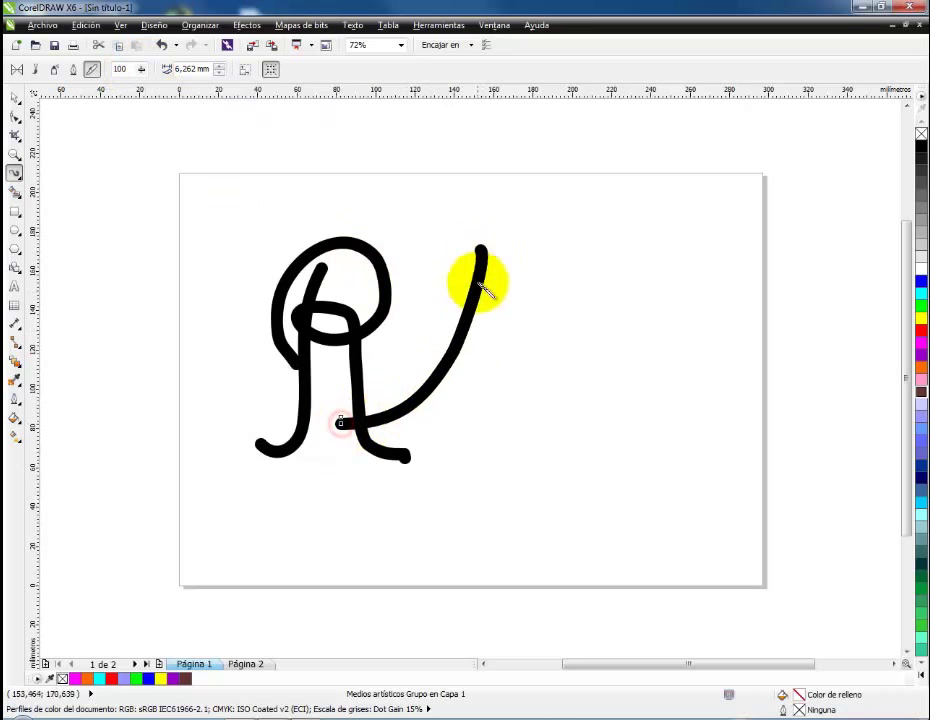
mouse_move(415, 242)
mouse_down()
mouse_move(473, 358)
mouse_move(652, 388)
mouse_up()
drag(408, 375, 560, 410)
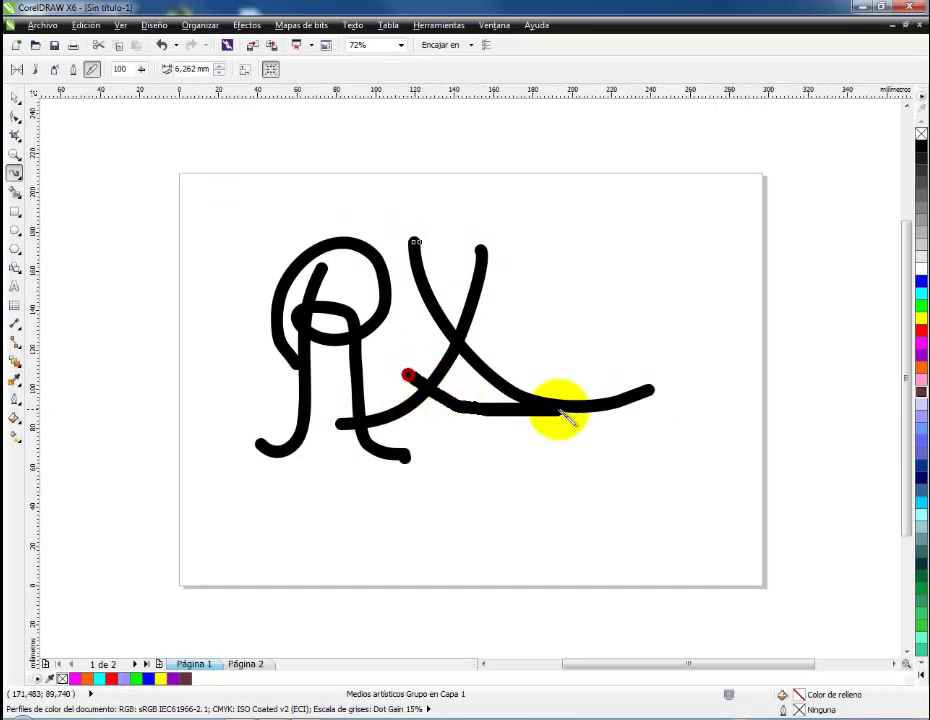
mouse_move(536, 276)
mouse_down()
mouse_move(530, 360)
mouse_move(452, 527)
mouse_up()
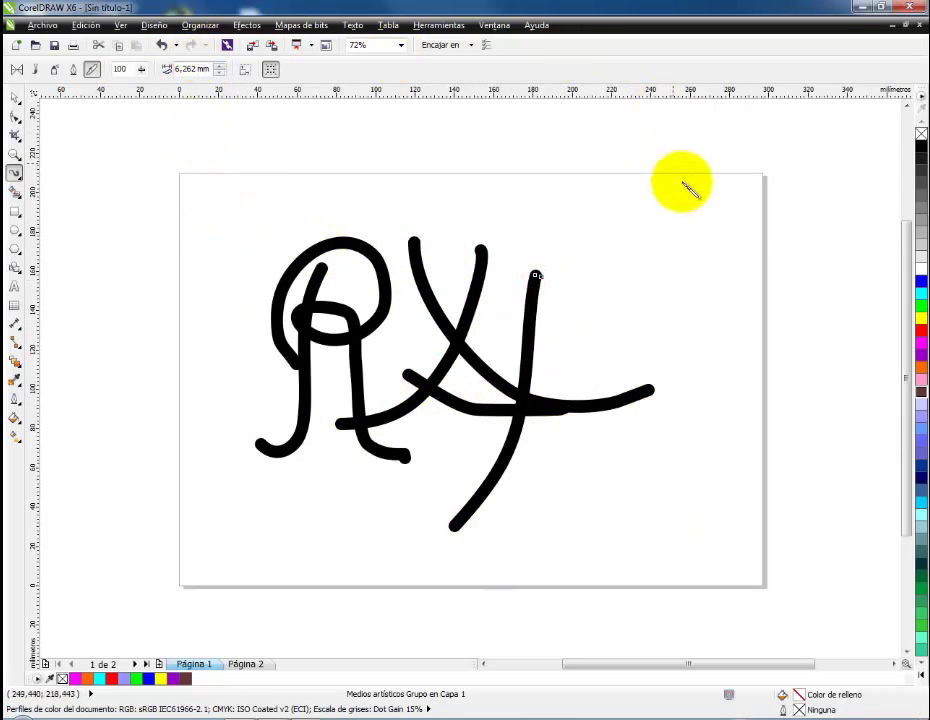
Step: Fill the last drawn near-vertical pressure stroke with cyan (#00FFFF)
click(918, 295)
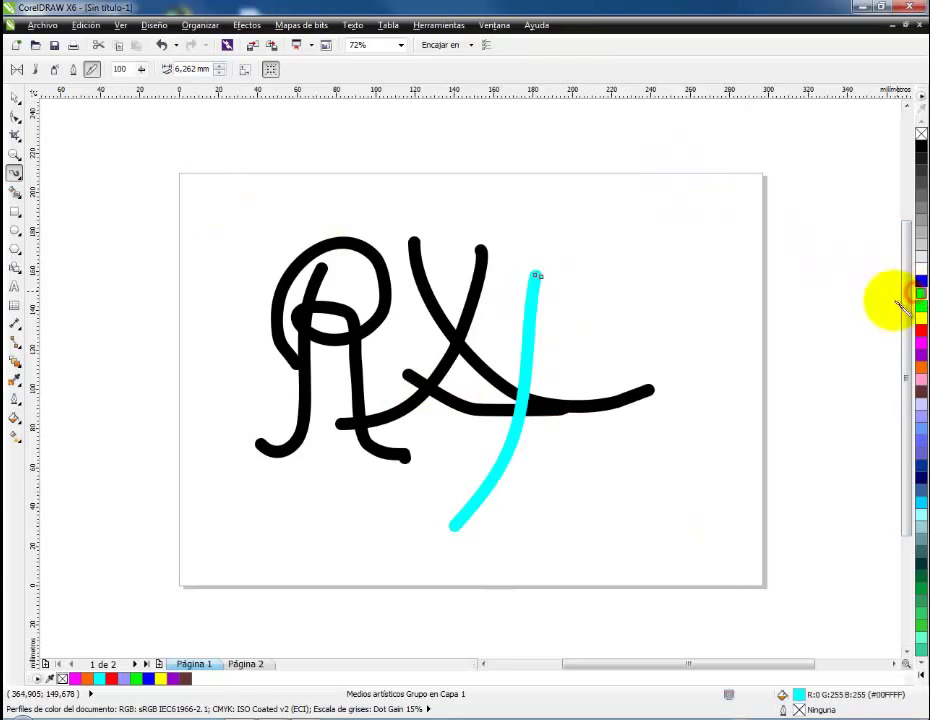
click(18, 96)
click(572, 400)
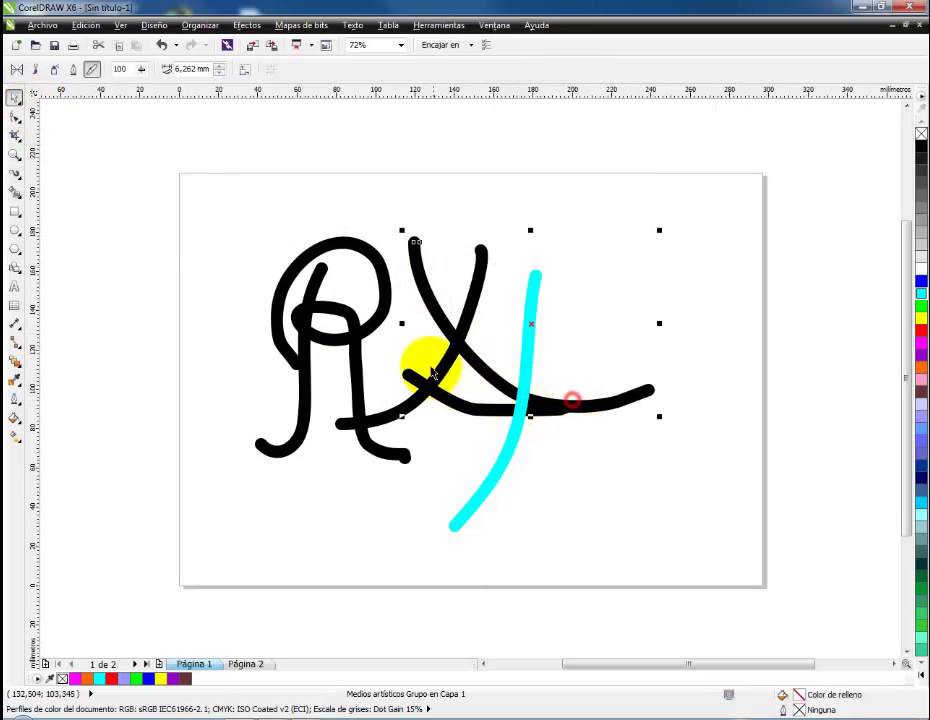
click(448, 372)
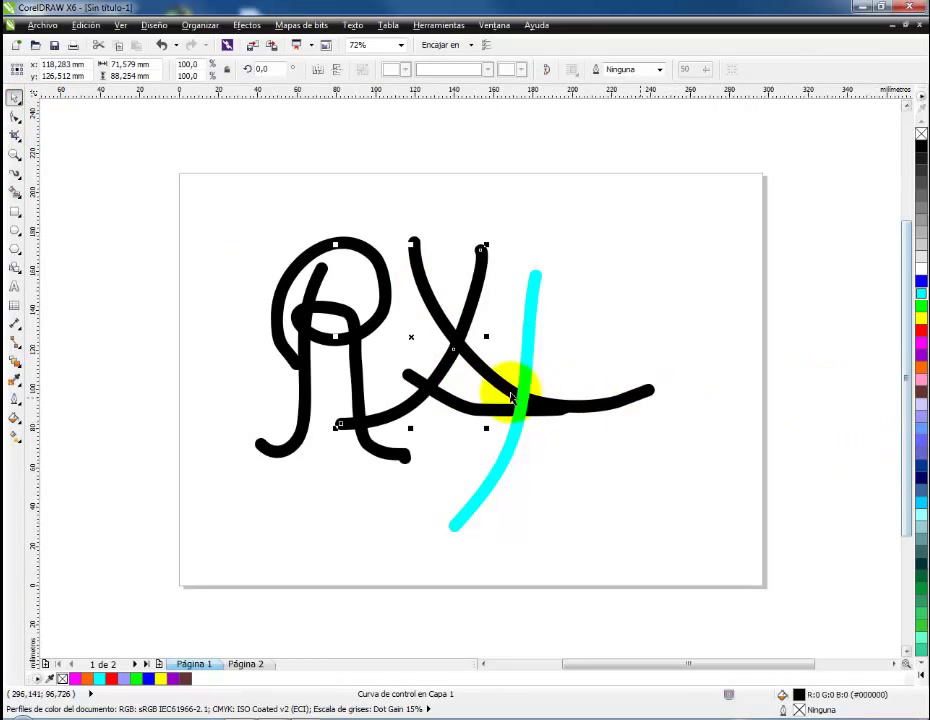
Step: Give the cyan stroke a red outline (#FF0000), trying 0,5 mm width and finishing with 4,0 mm
click(530, 343)
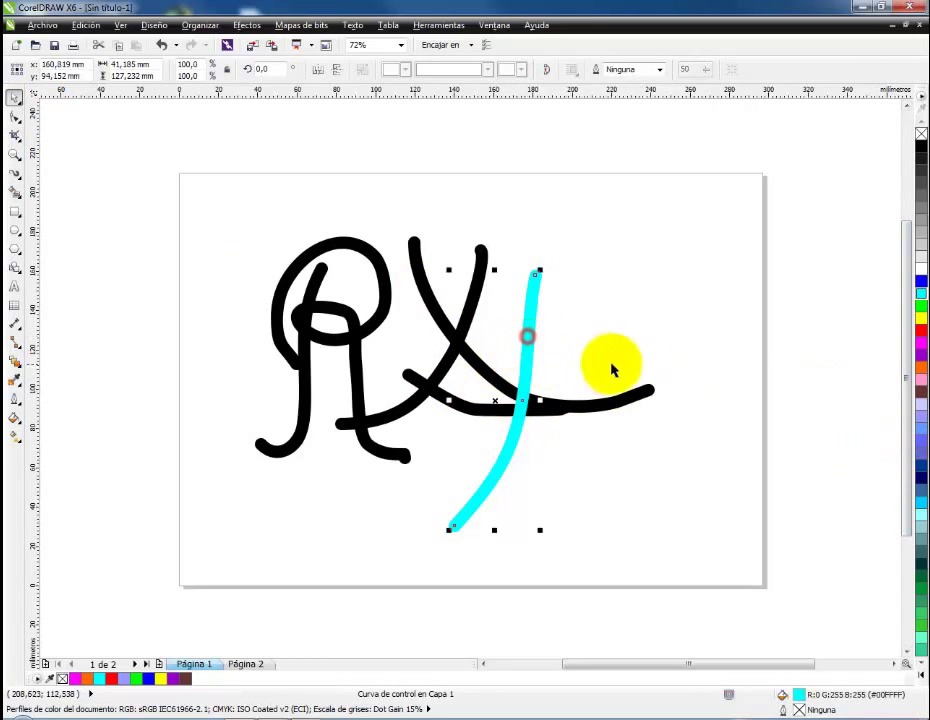
right_click(916, 332)
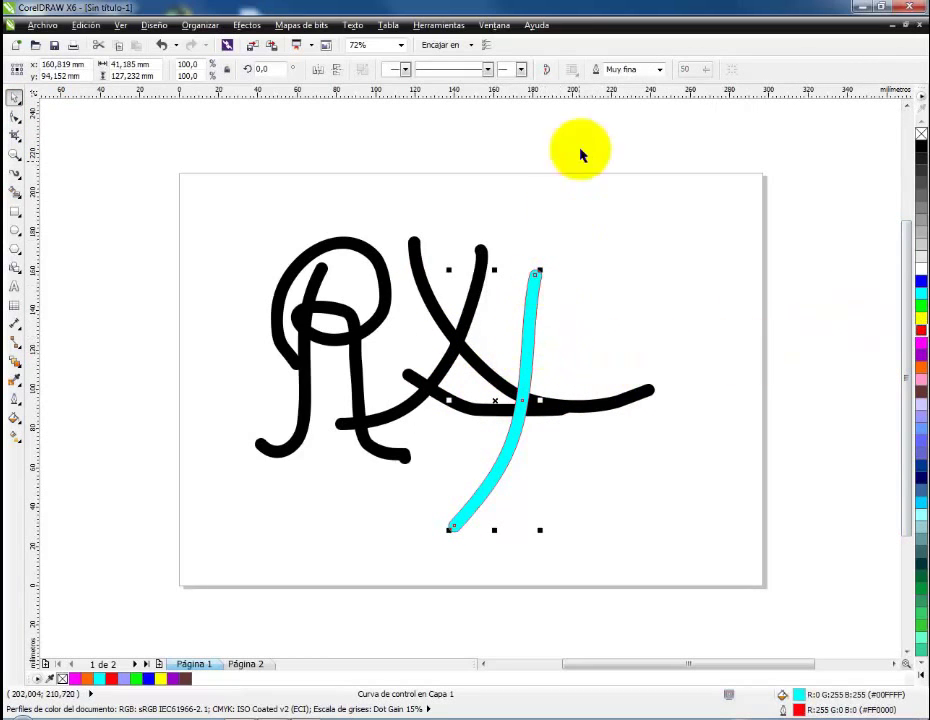
click(659, 70)
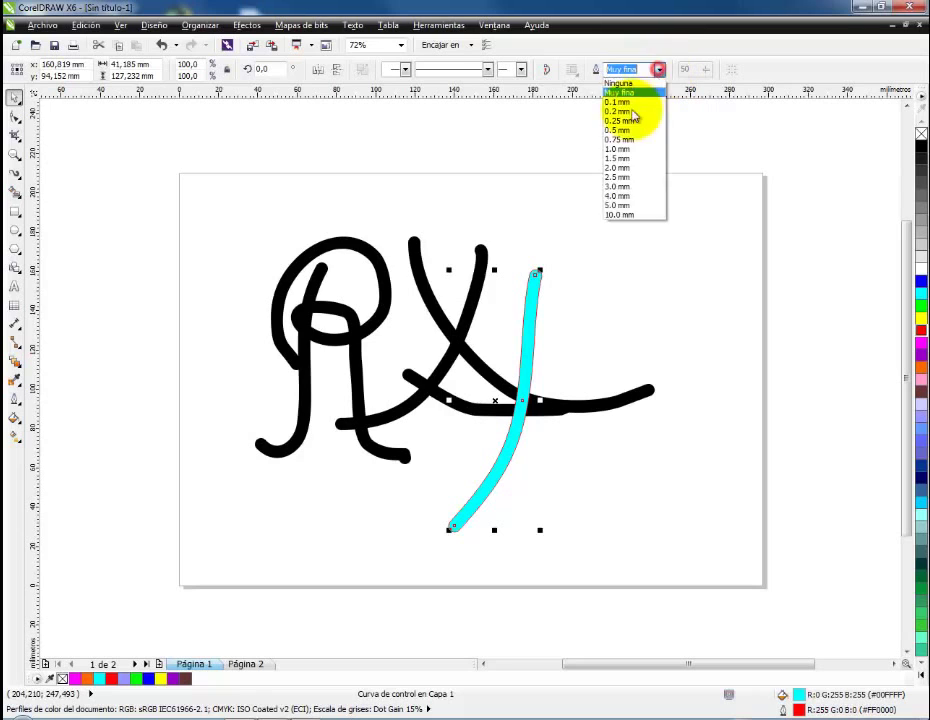
click(635, 126)
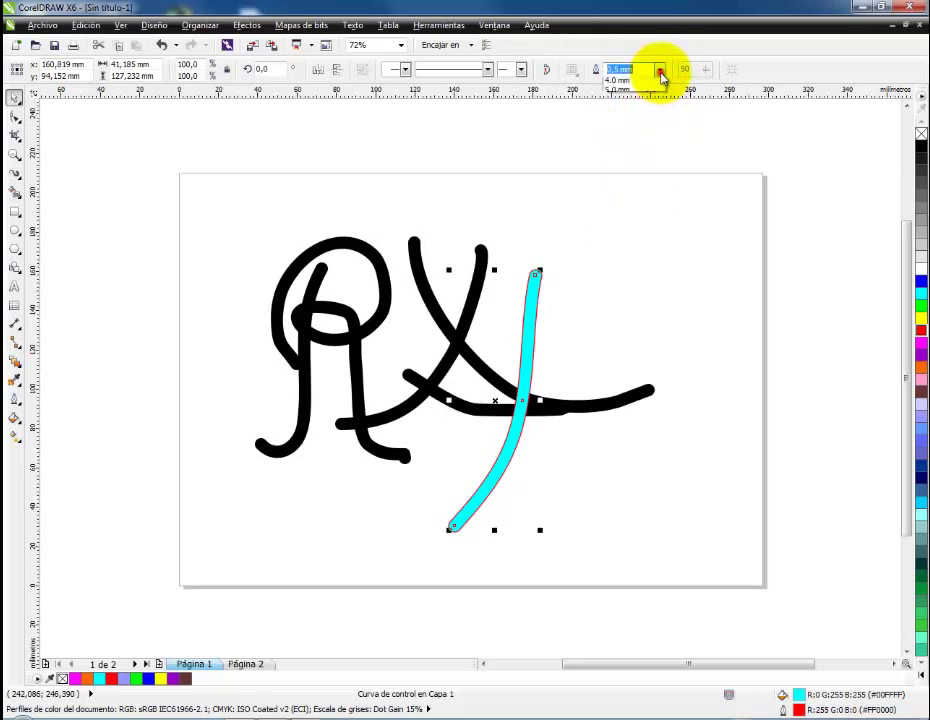
click(624, 204)
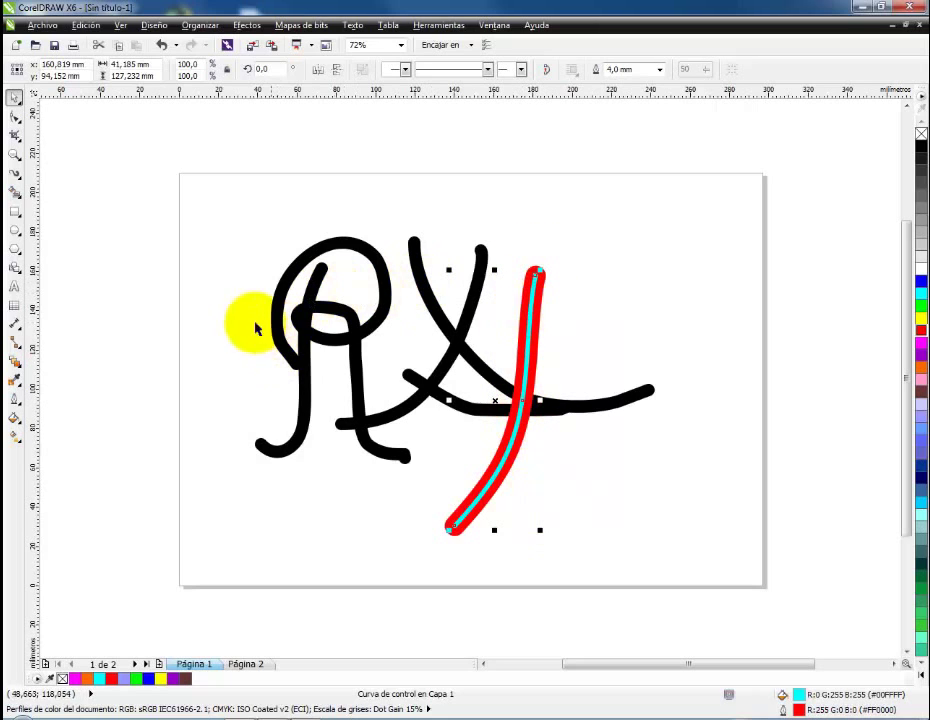
Step: Select all the pressure strokes on the page and delete them
click(16, 173)
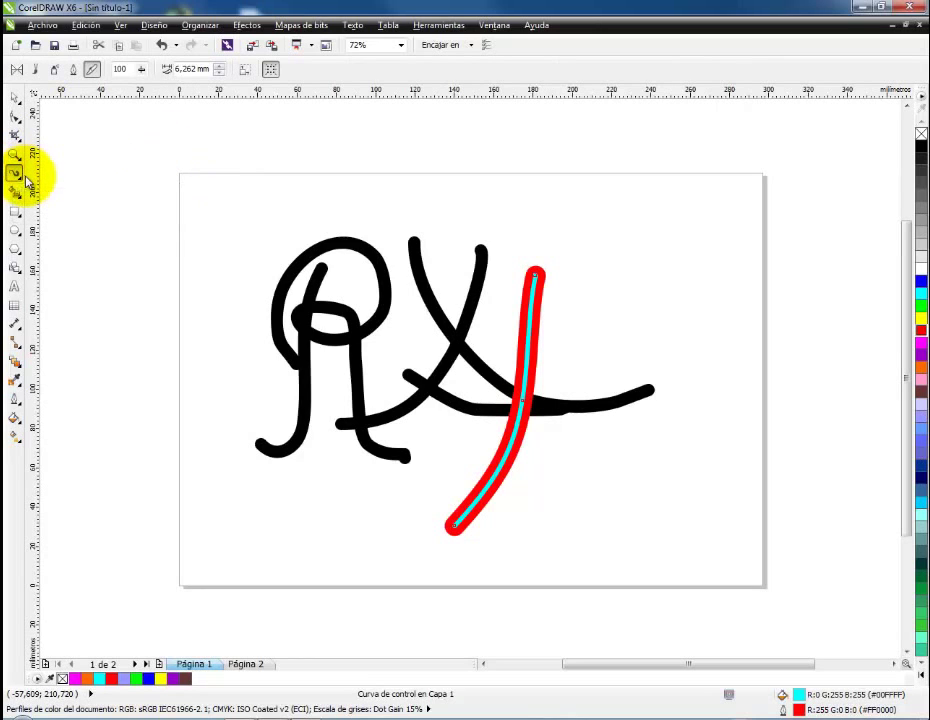
double_click(16, 100)
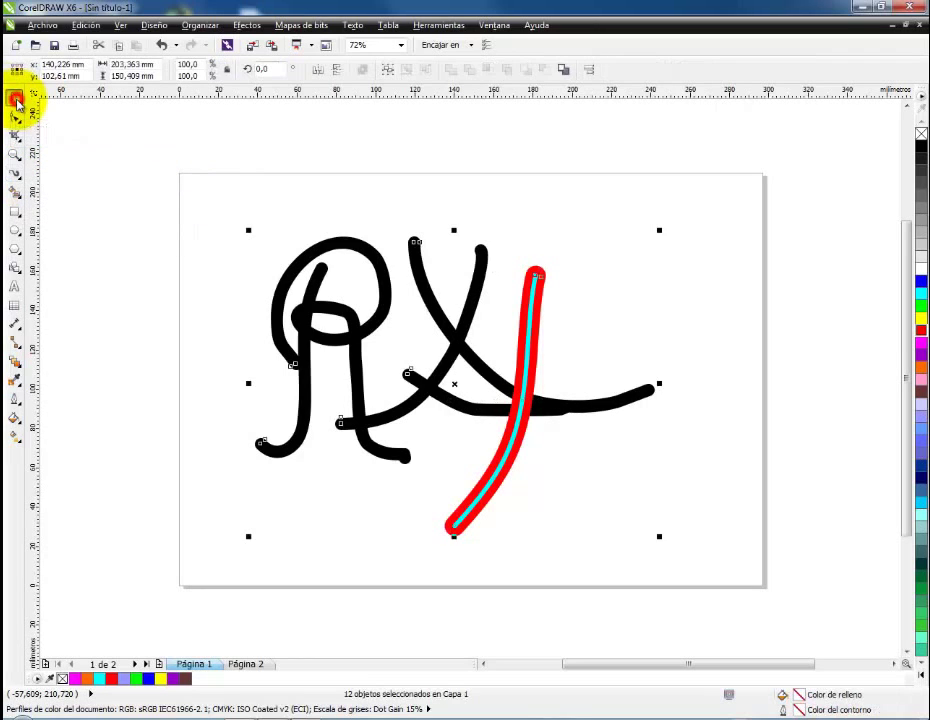
key(Delete)
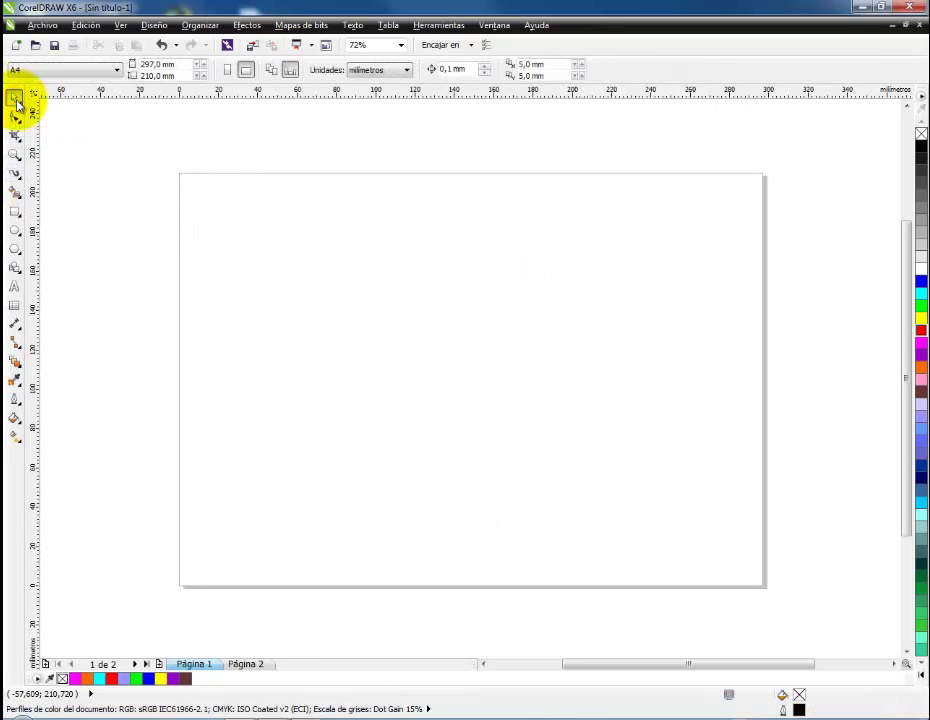
Step: Draw an open V-shaped curve about 93 mm wide and 122 mm high with the Bézier tool on the page's left half
click(20, 176)
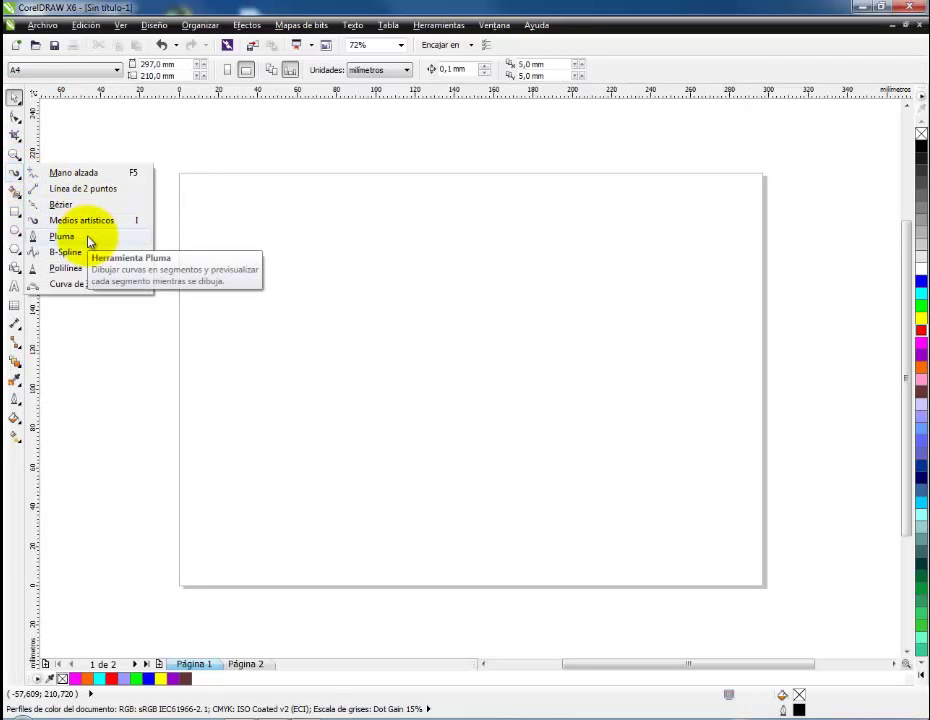
click(88, 241)
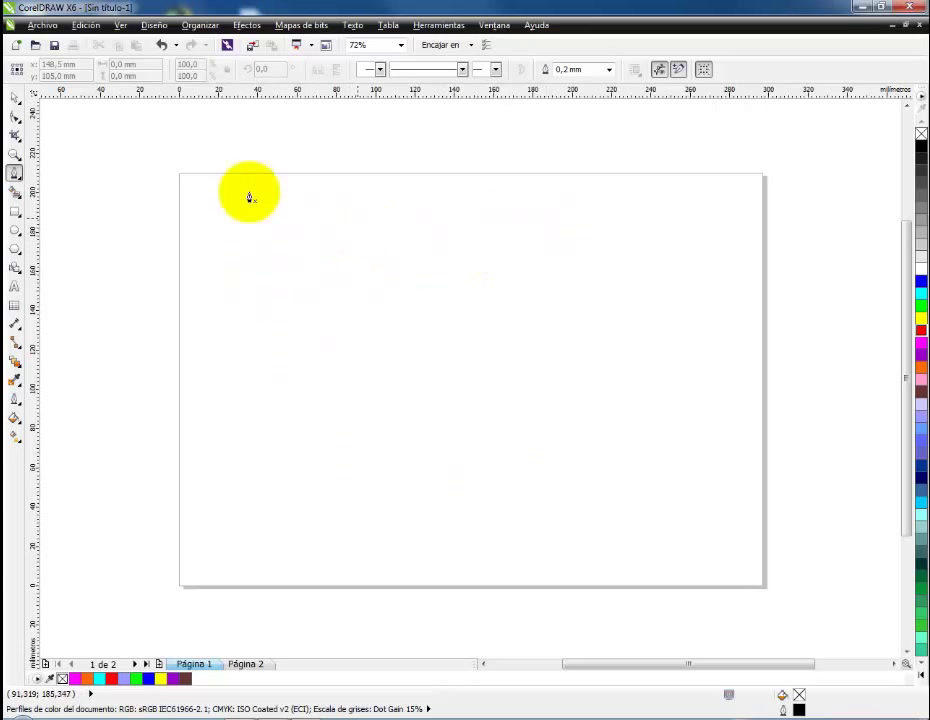
click(16, 178)
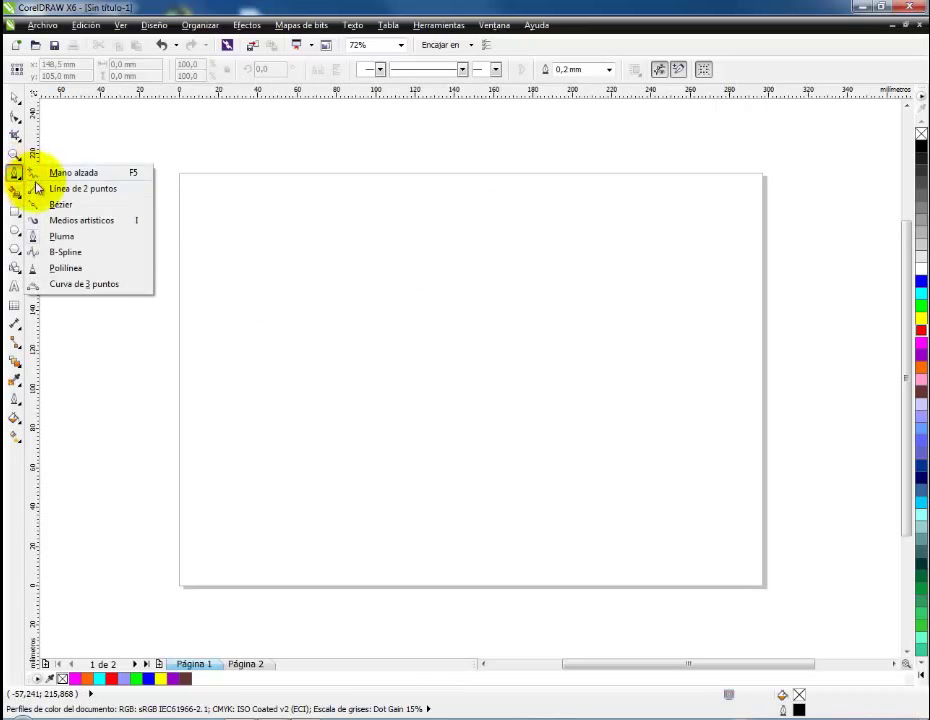
click(60, 203)
drag(282, 218, 278, 253)
drag(307, 361, 365, 428)
mouse_move(395, 442)
mouse_down()
mouse_move(427, 436)
mouse_move(459, 255)
mouse_move(454, 234)
mouse_up()
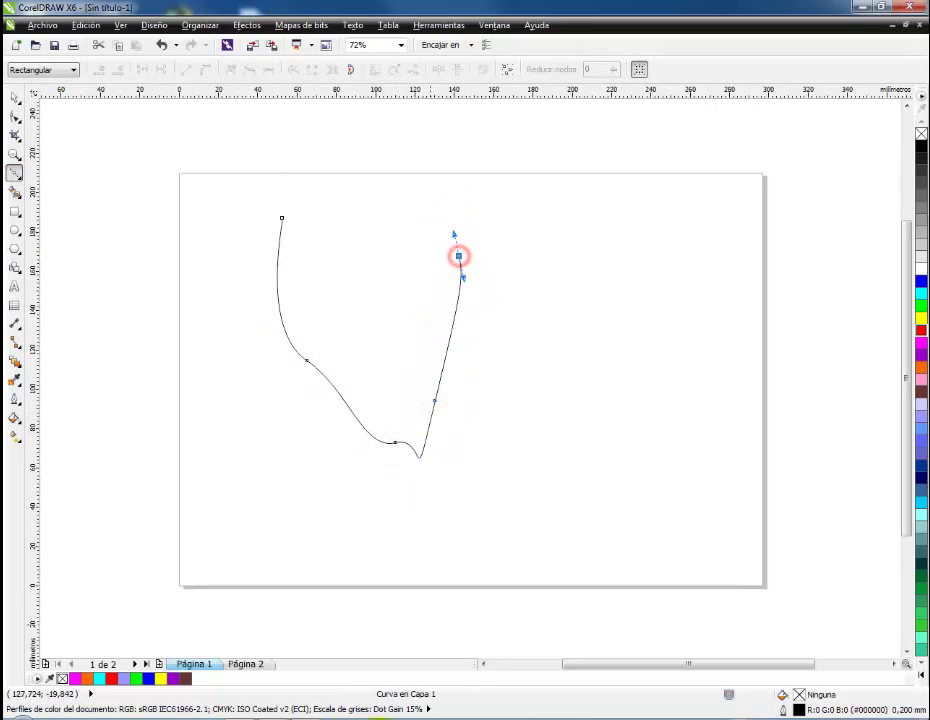
Step: Draw an open V-shaped curve about 77 mm wide and 152 mm high with the Pen tool near the page's right edge and end it
click(16, 174)
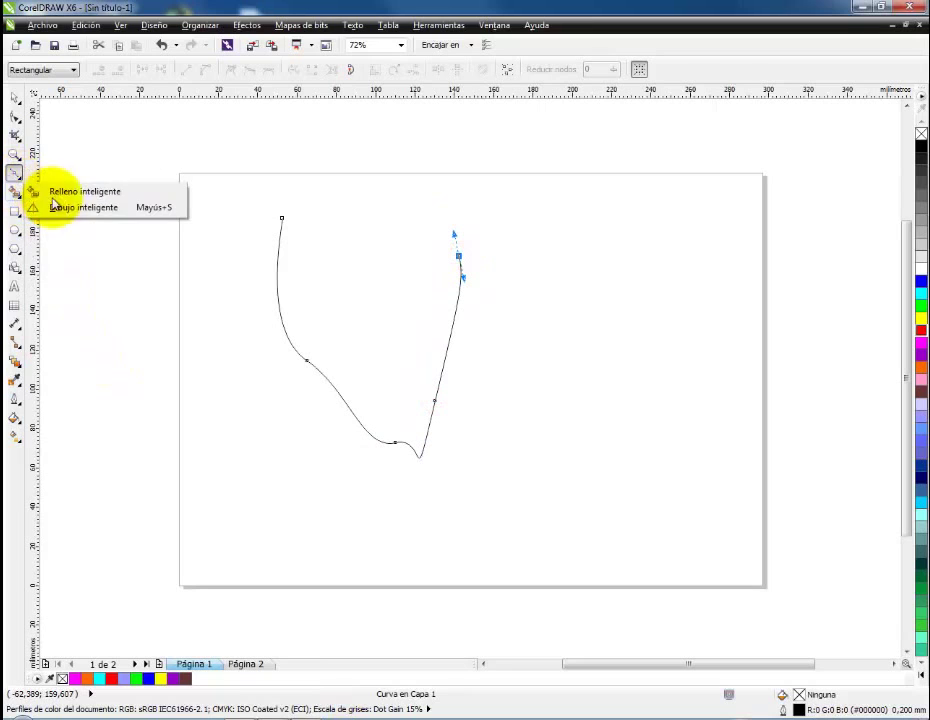
click(22, 170)
click(87, 238)
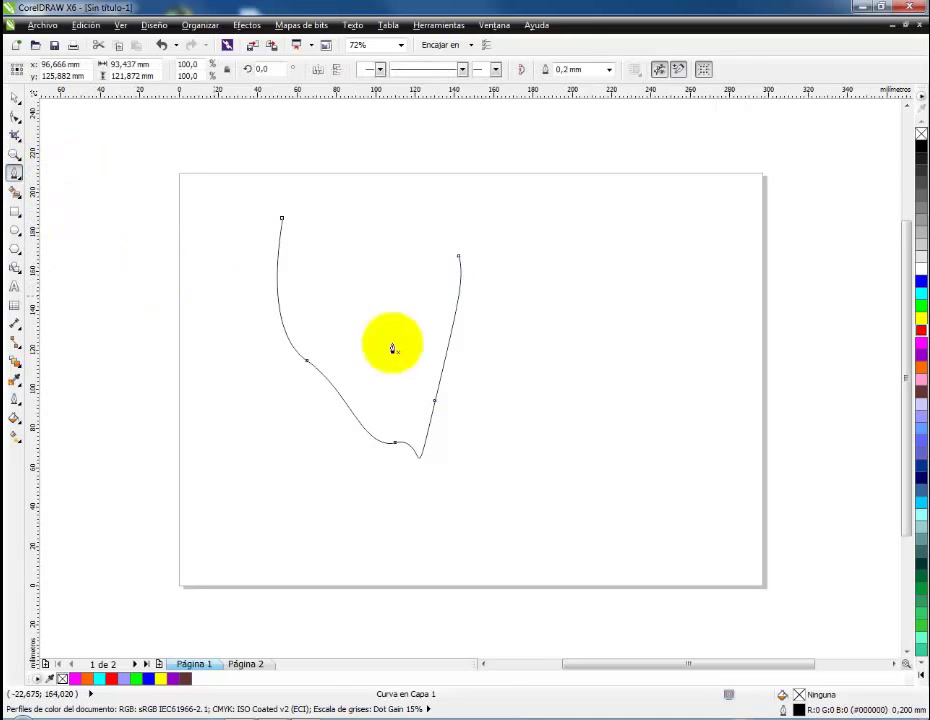
drag(609, 215, 594, 266)
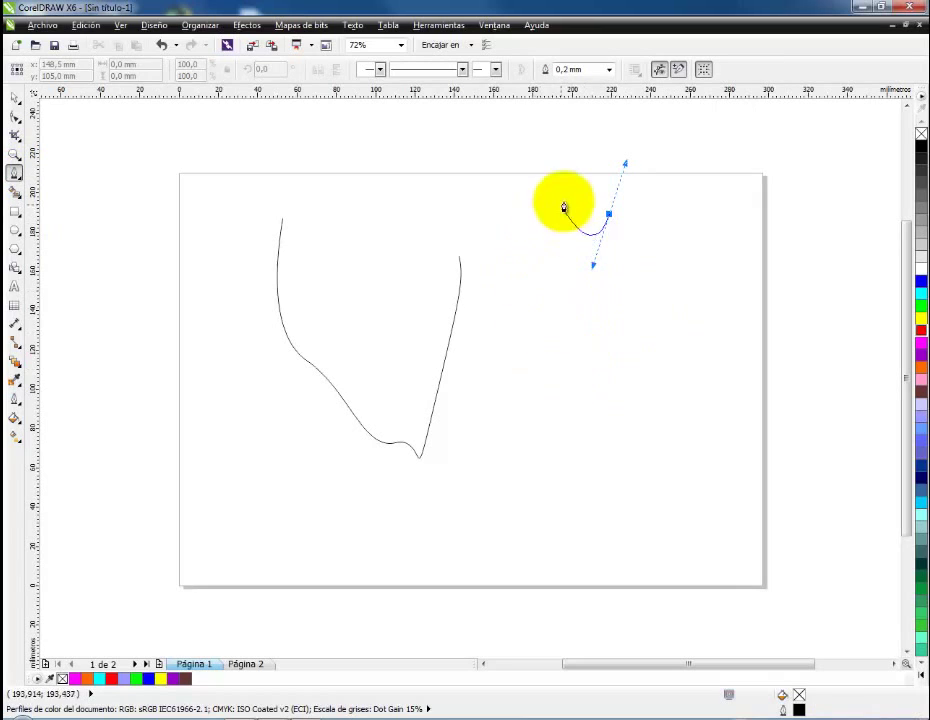
drag(619, 343, 639, 401)
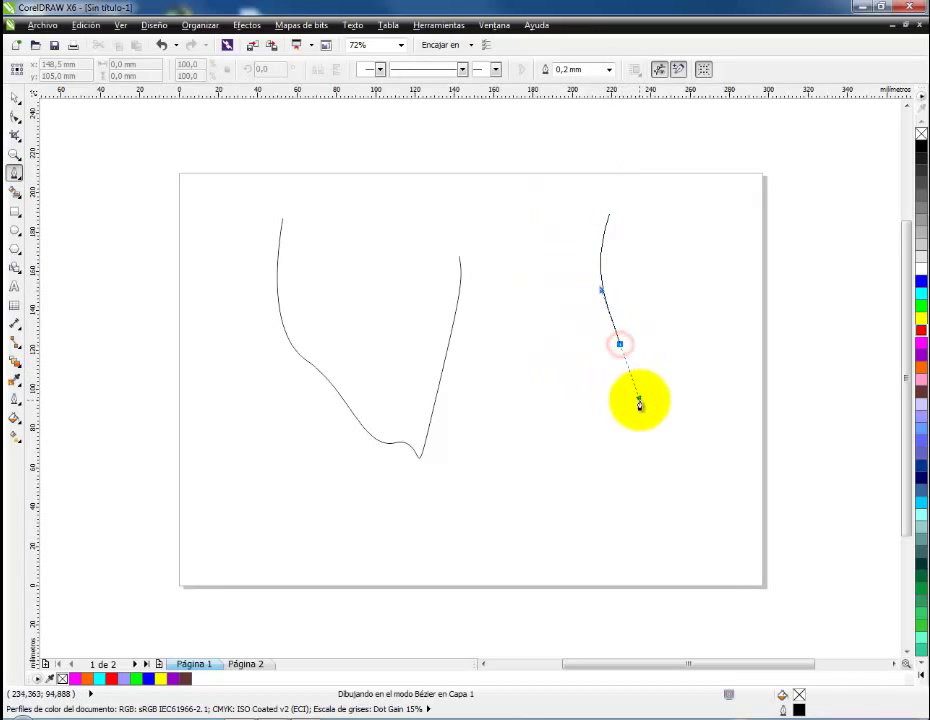
drag(656, 462, 705, 524)
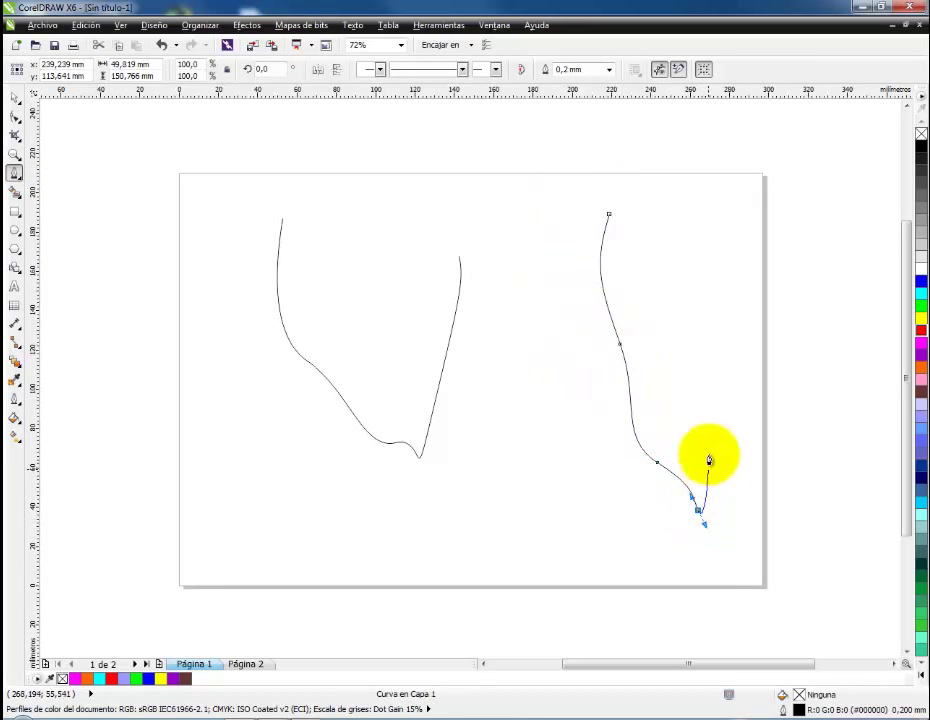
click(718, 418)
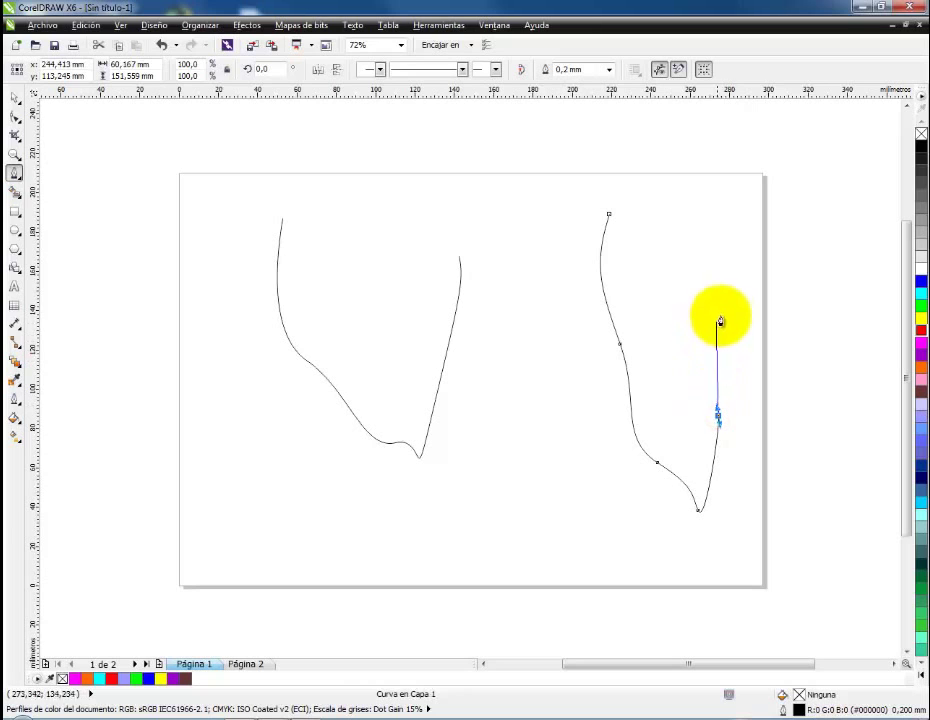
click(740, 283)
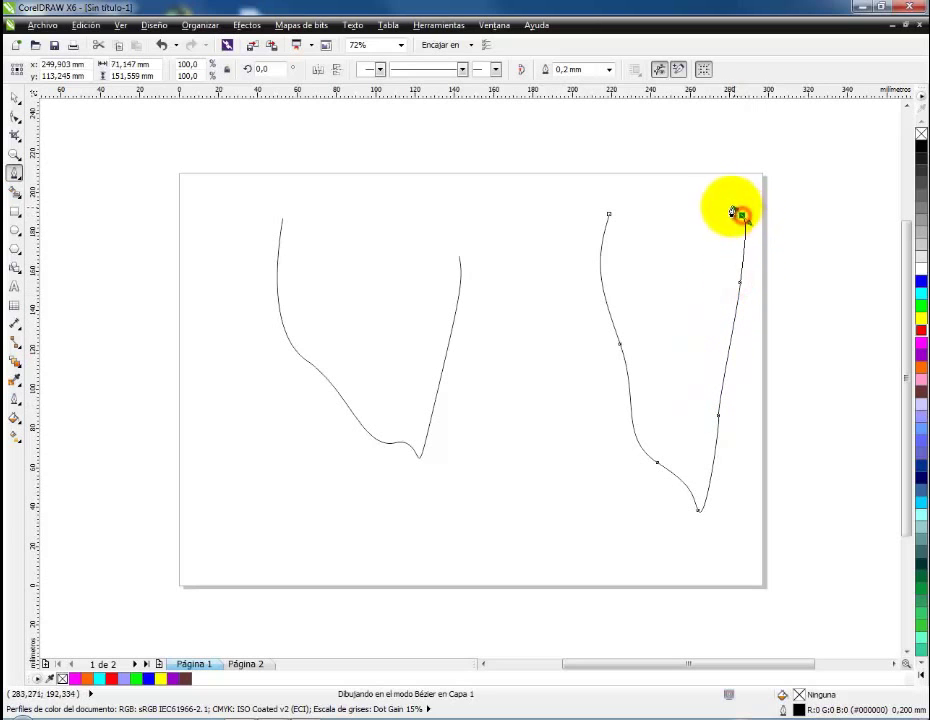
mouse_move(742, 215)
mouse_down()
mouse_move(614, 311)
mouse_move(768, 179)
mouse_move(747, 212)
mouse_up()
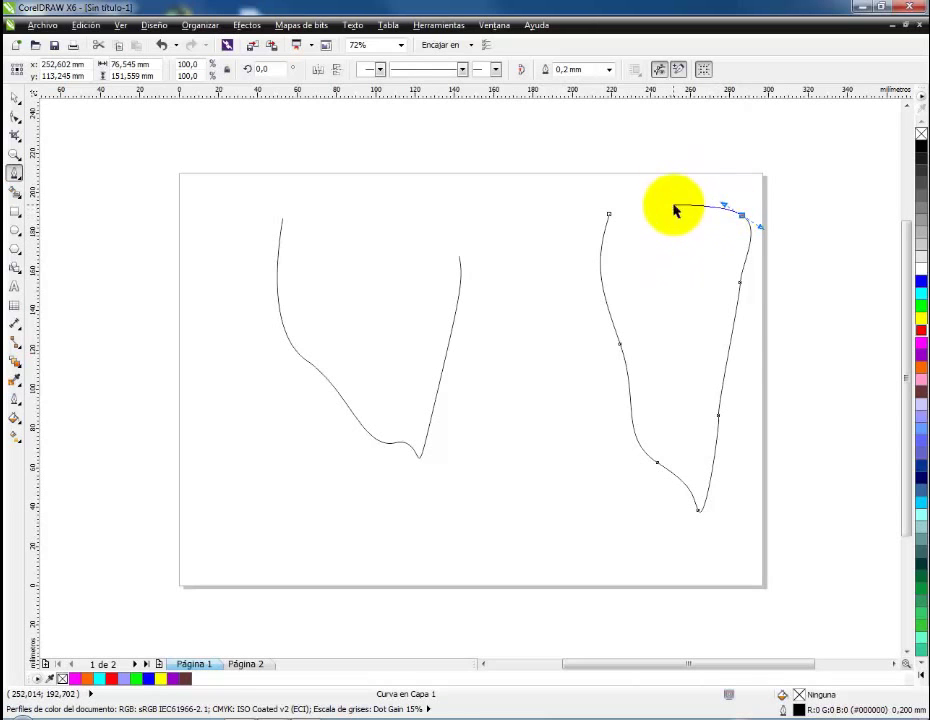
key(space)
key(space)
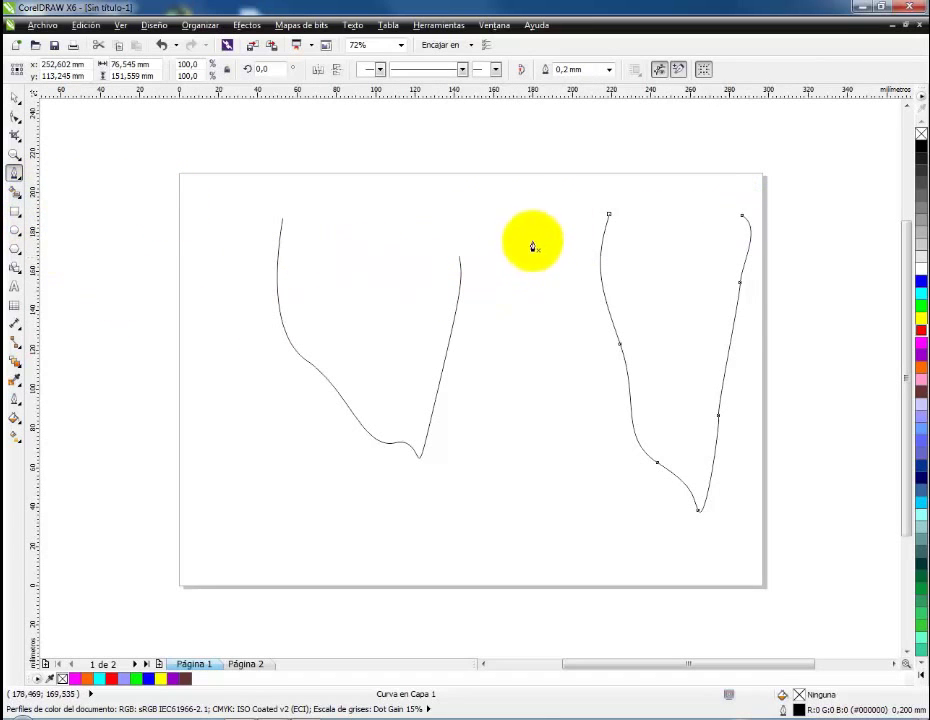
Step: Draw an open teardrop-shaped curve about 35 mm wide and 70 mm high with the Pen tool between the two existing curves and end it
drag(533, 222, 509, 263)
drag(513, 355, 549, 378)
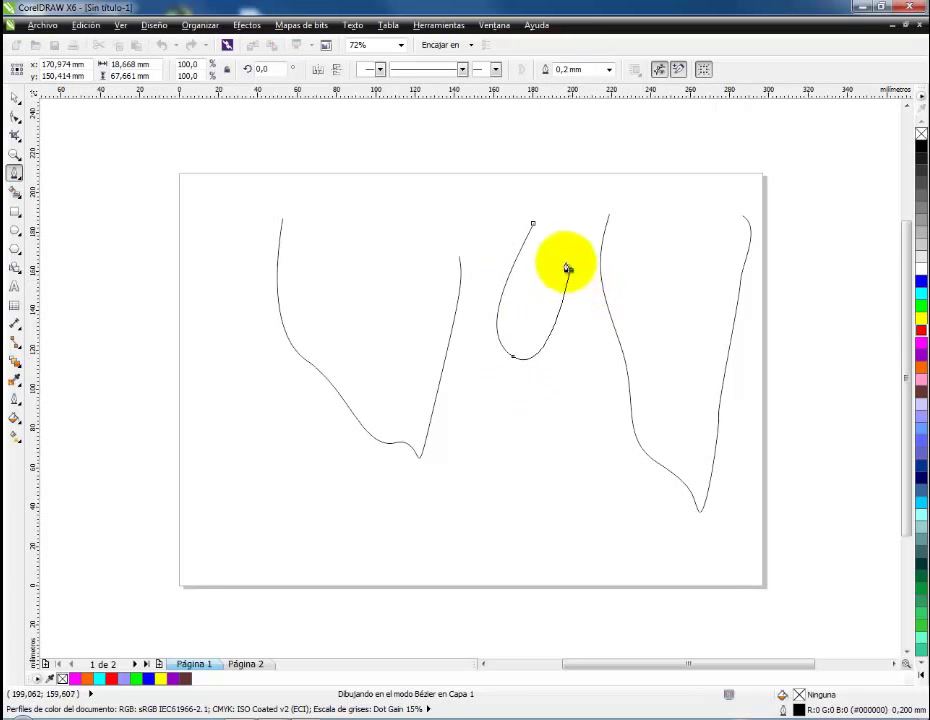
click(417, 540)
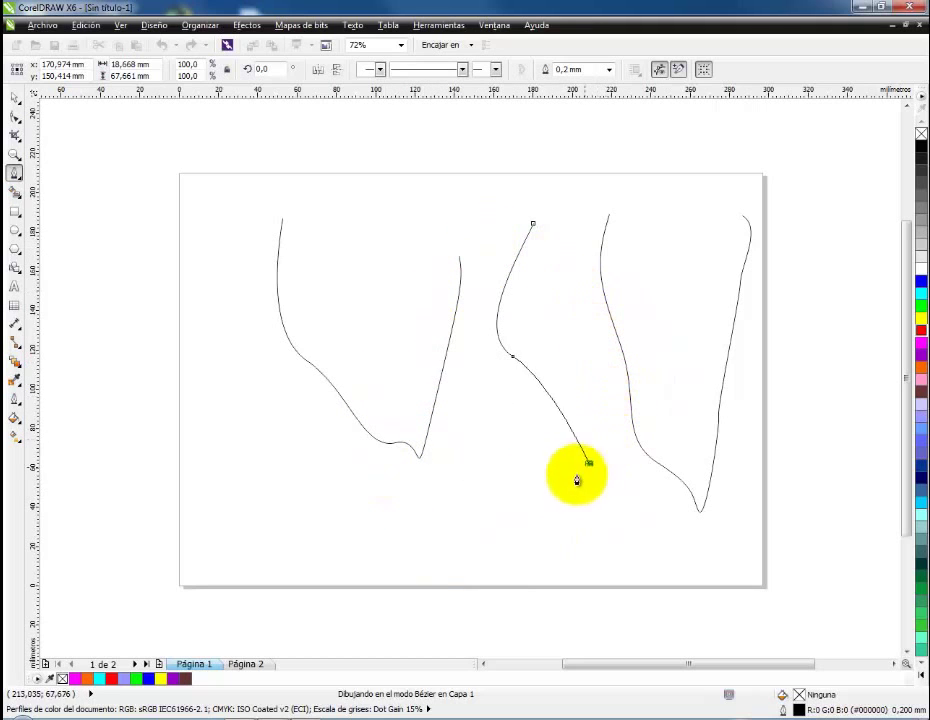
drag(621, 334, 633, 381)
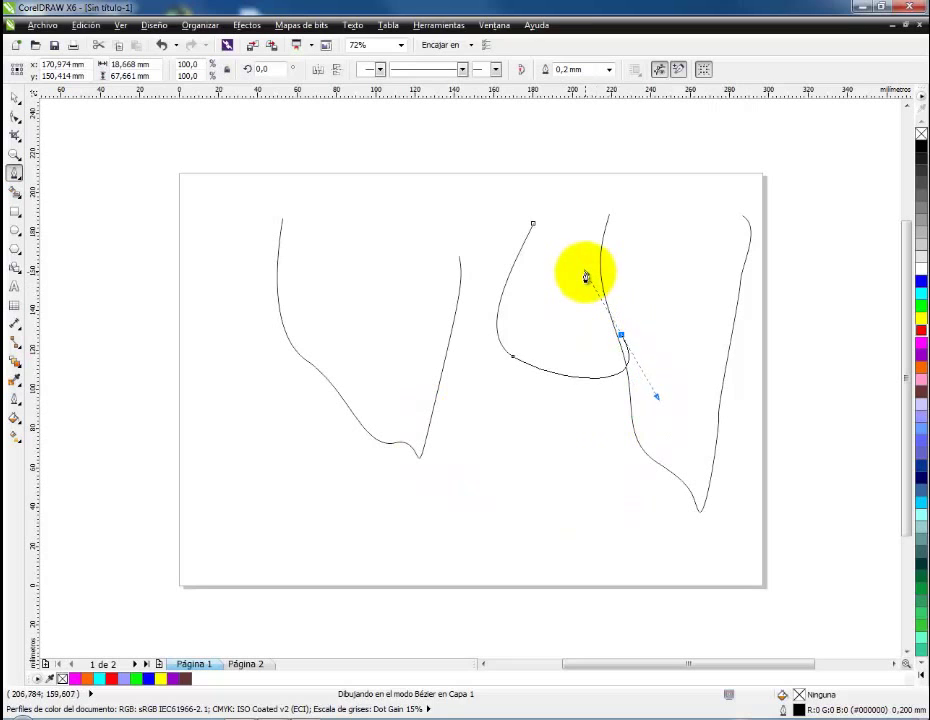
drag(587, 276, 517, 166)
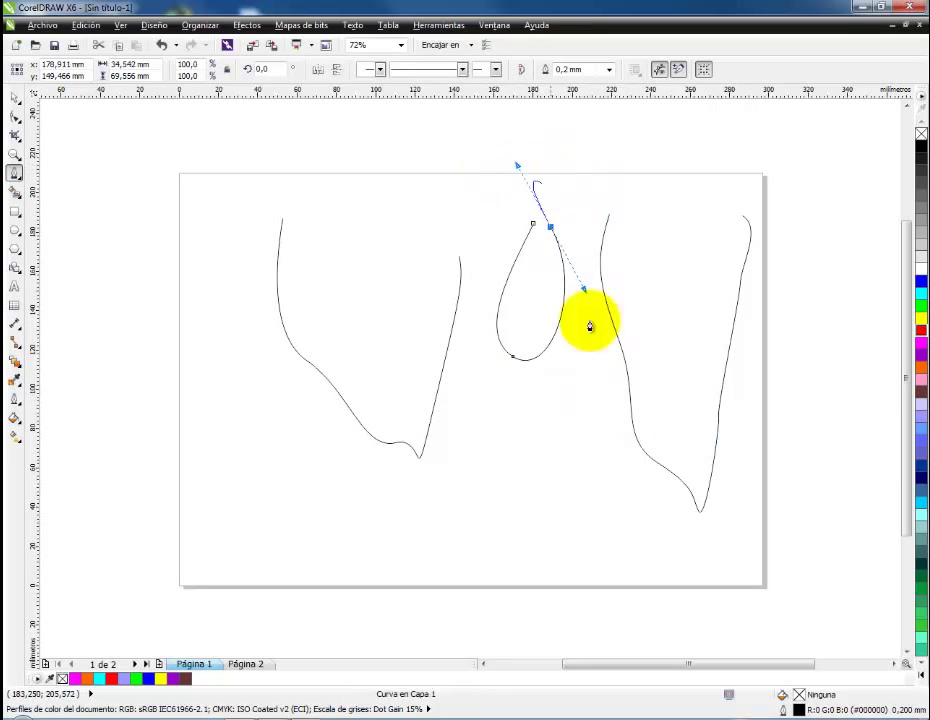
key(space)
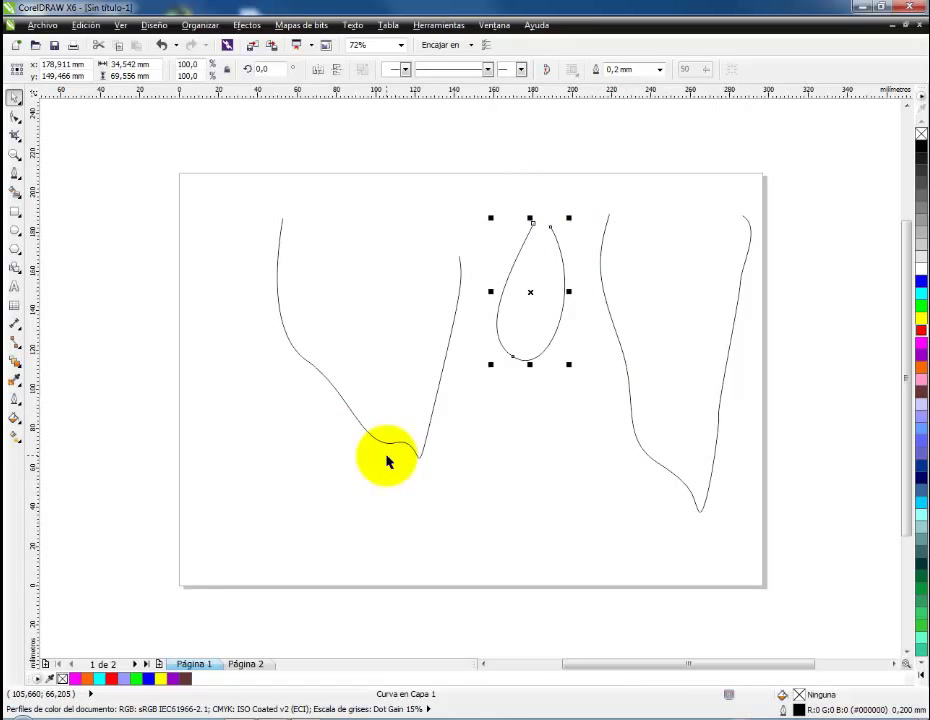
Step: Select all the Bézier and Pen curves on the page and delete them
click(19, 180)
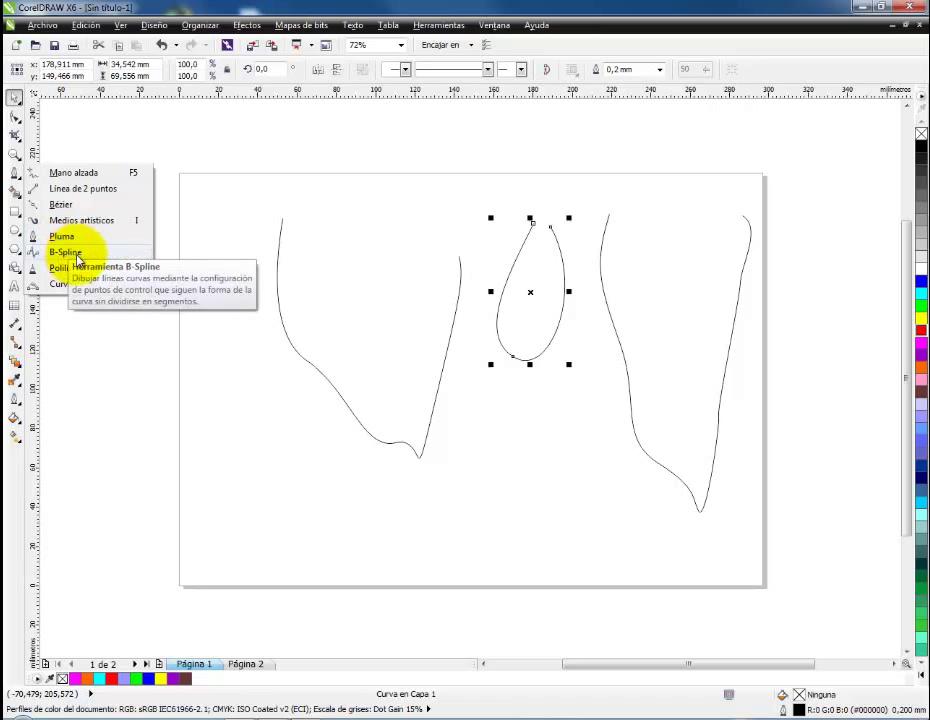
click(64, 252)
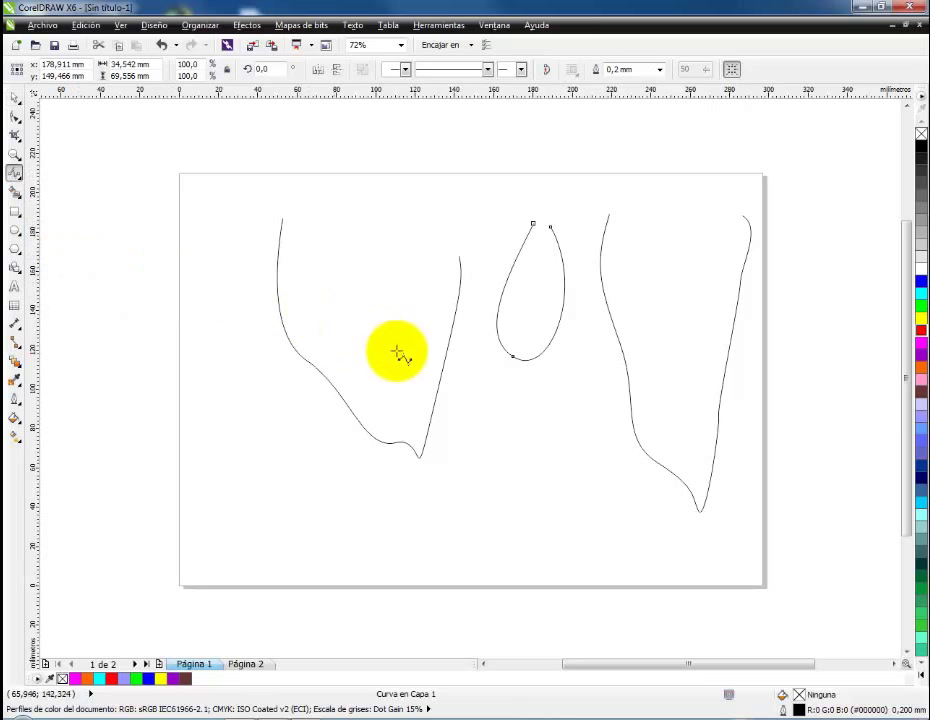
double_click(10, 100)
key(Delete)
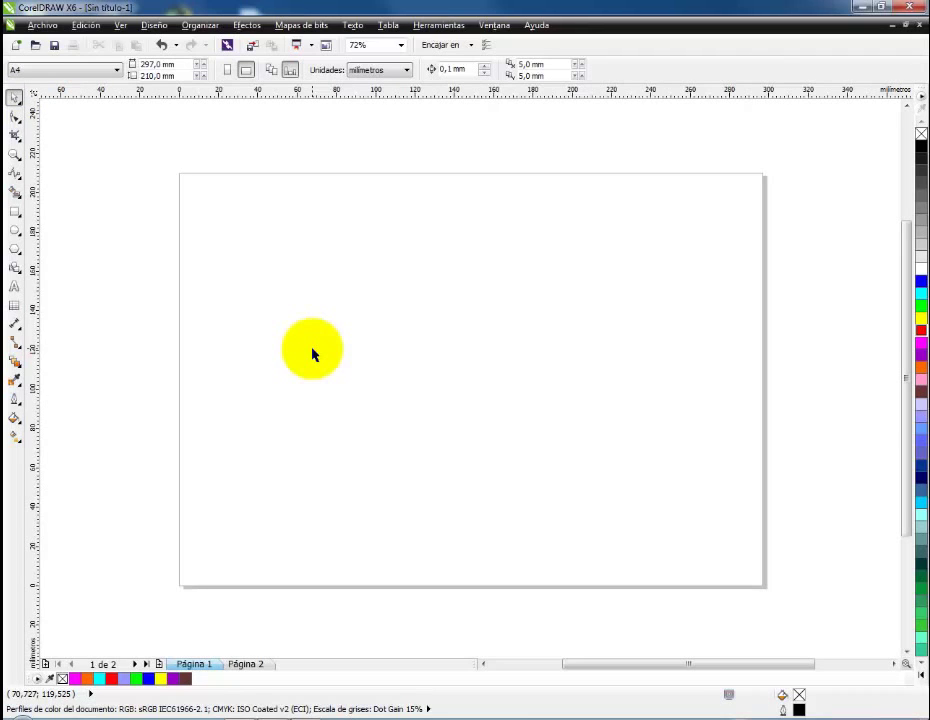
Step: Draw a closed, winding B-Spline shape about 95 mm wide and 172 mm high from the page's lower left up to its upper middle
click(14, 173)
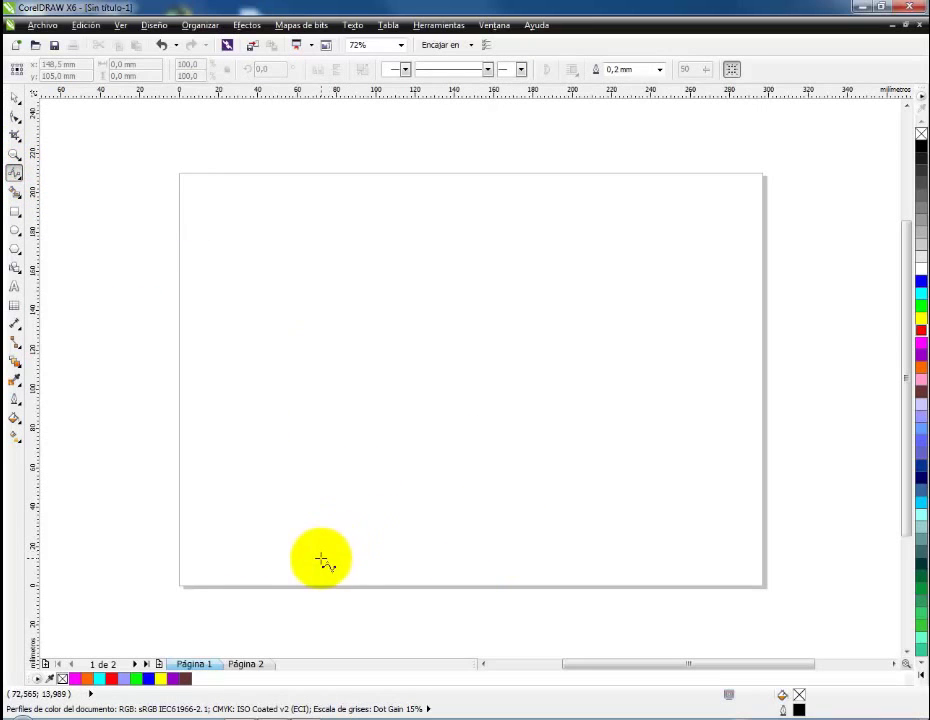
click(329, 552)
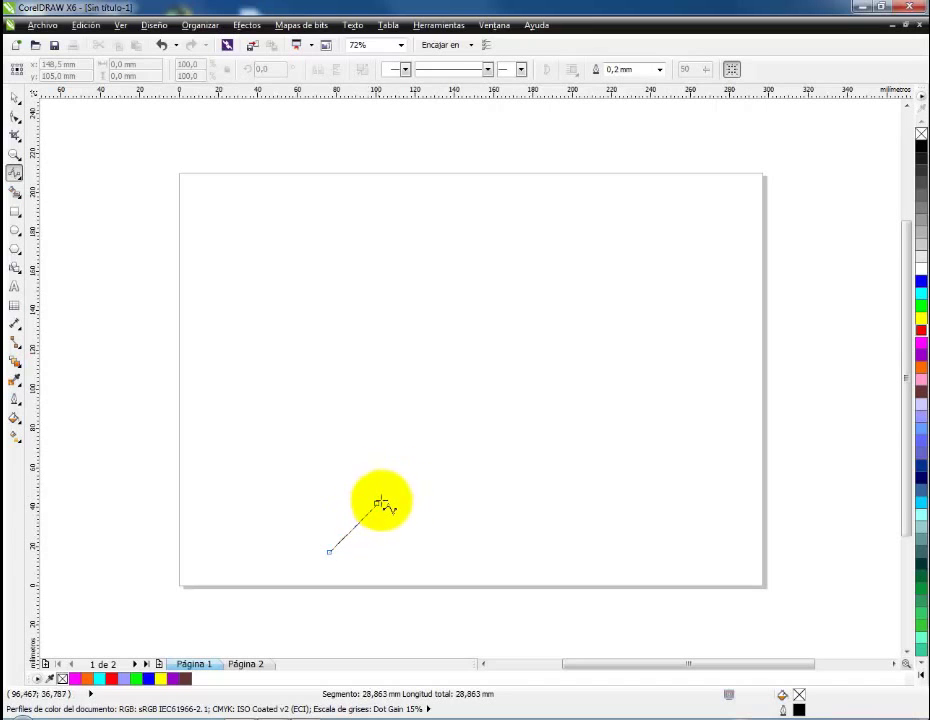
drag(376, 481, 354, 389)
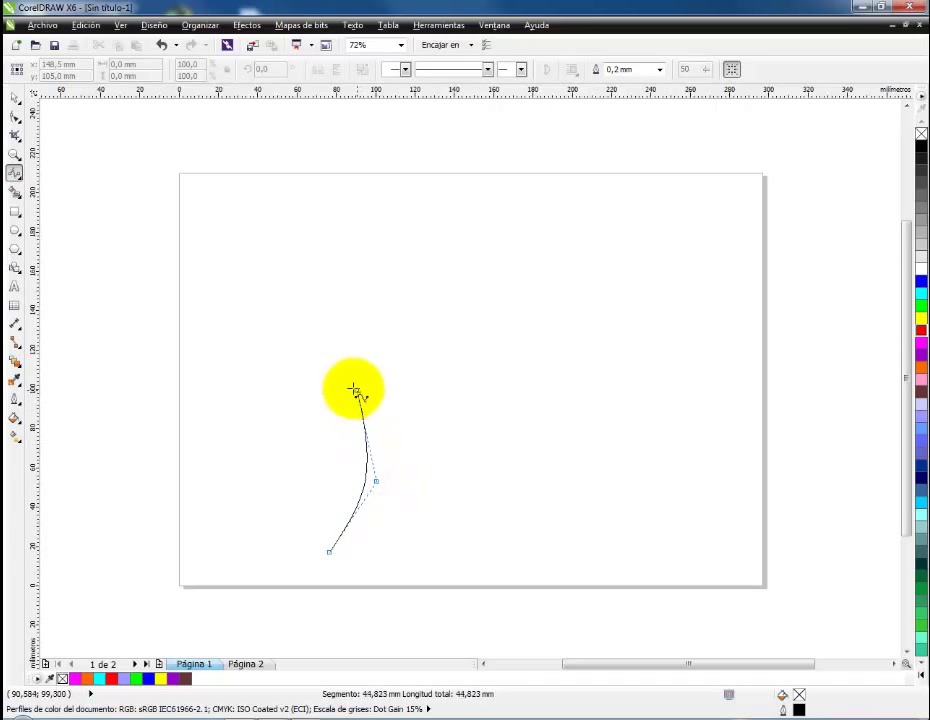
click(362, 354)
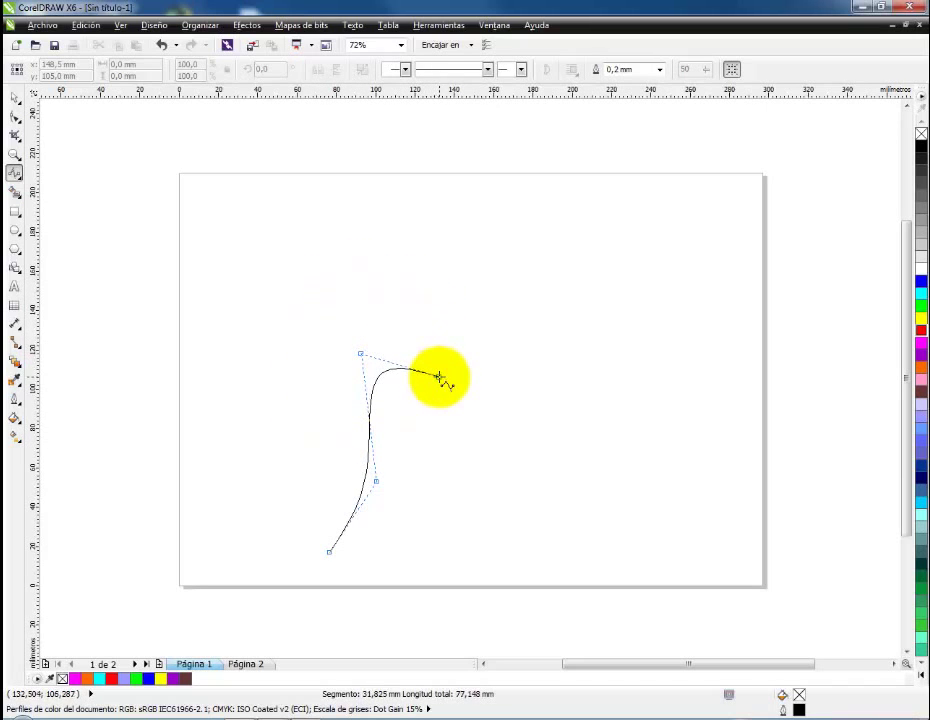
click(438, 376)
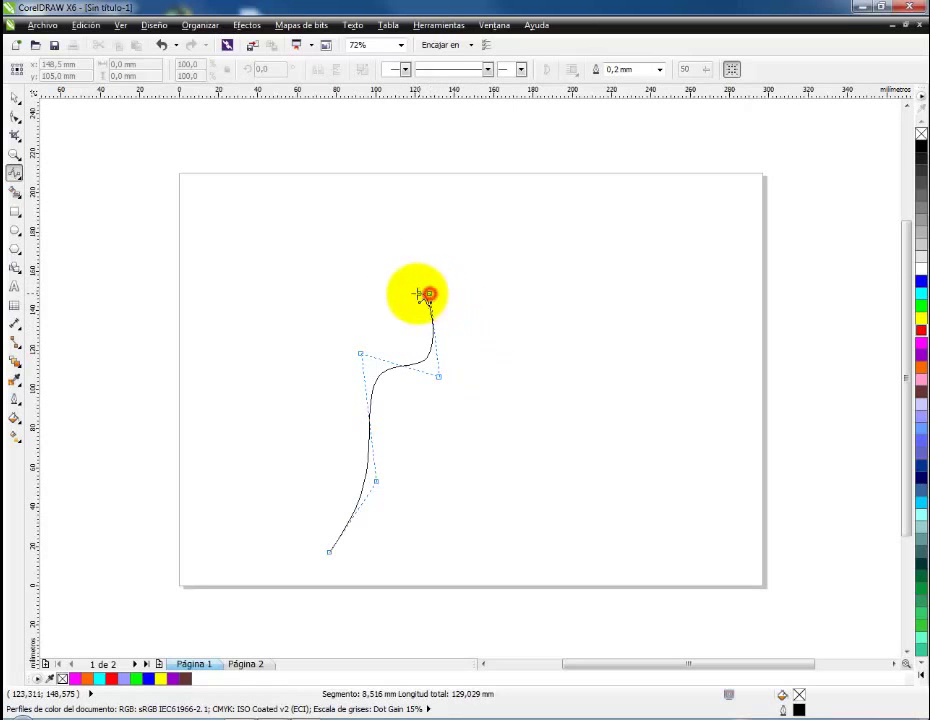
click(429, 293)
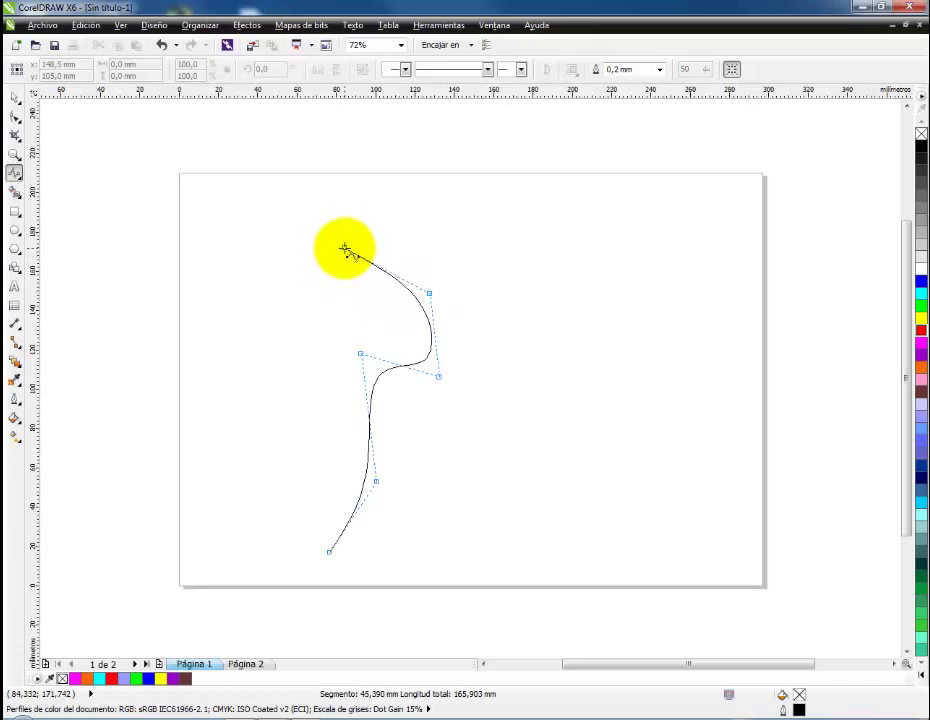
mouse_move(344, 248)
mouse_down()
mouse_move(455, 222)
mouse_move(496, 232)
mouse_move(511, 193)
mouse_move(458, 214)
mouse_move(533, 201)
mouse_move(538, 191)
mouse_move(465, 234)
mouse_move(483, 268)
mouse_move(527, 235)
mouse_move(523, 200)
mouse_move(527, 212)
mouse_move(442, 259)
mouse_move(442, 303)
mouse_move(469, 332)
mouse_move(442, 390)
mouse_move(400, 408)
mouse_move(384, 430)
mouse_move(388, 504)
mouse_move(365, 538)
mouse_move(343, 548)
mouse_up()
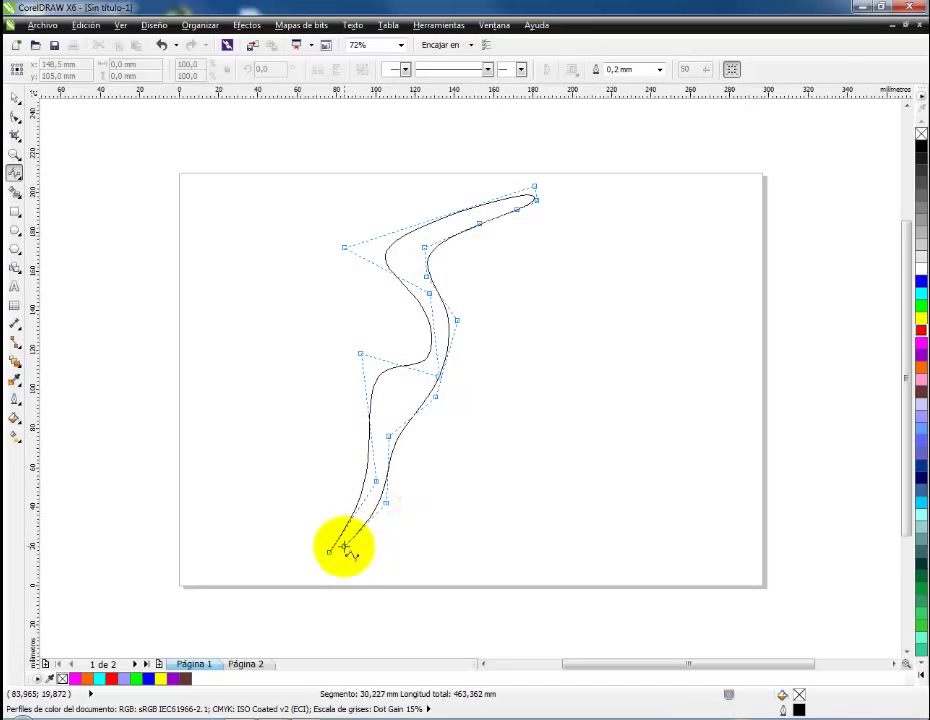
click(331, 554)
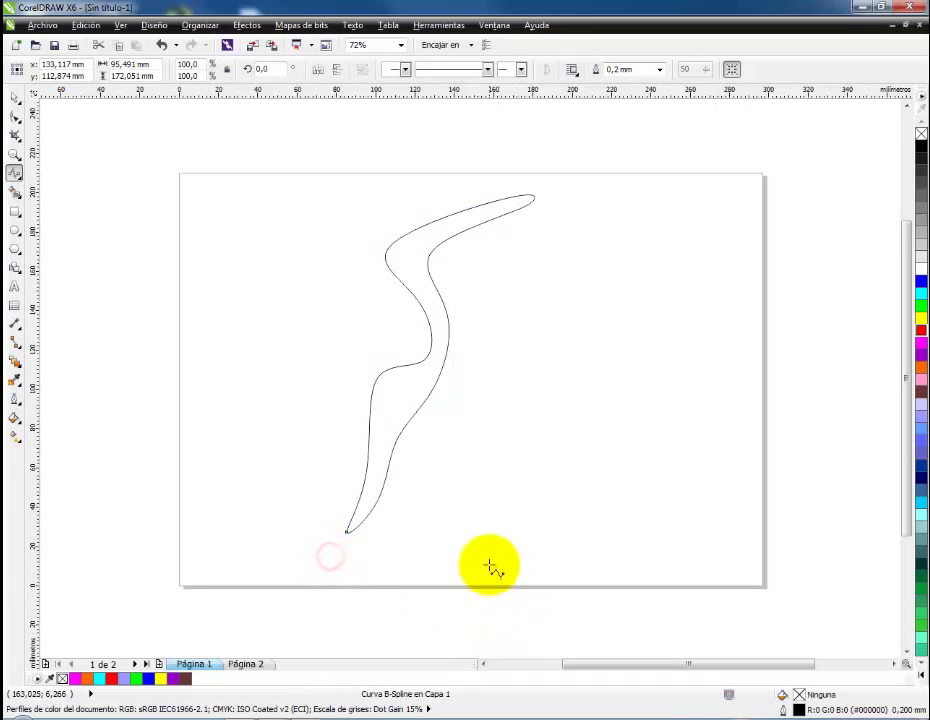
Step: Draw a second closed B-Spline shape, slender and wavy, about 73 mm wide and 152 mm high, beside the first one
click(491, 502)
click(528, 430)
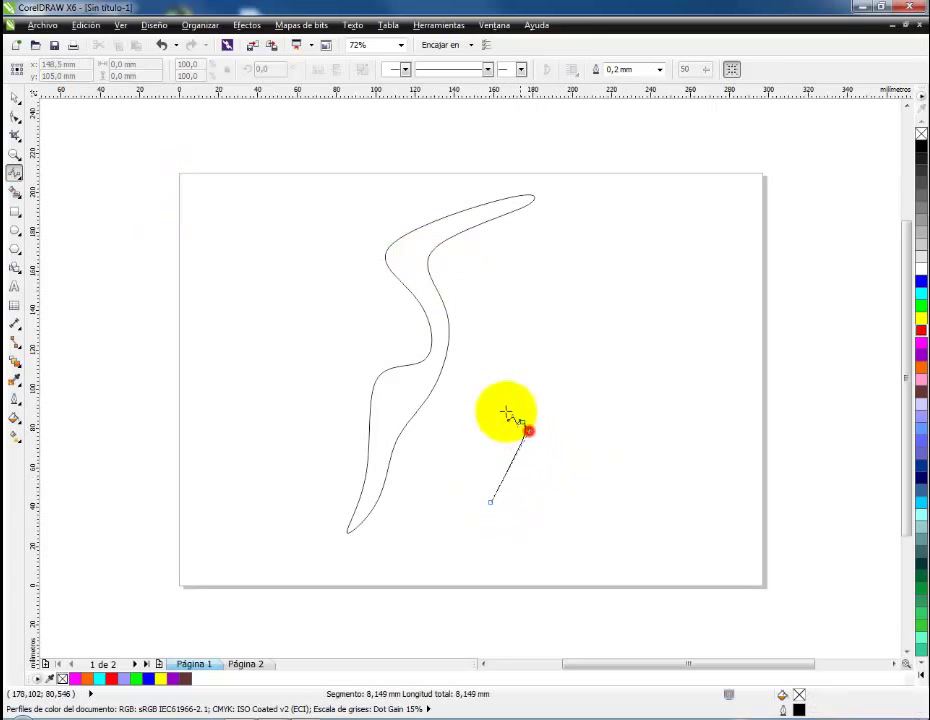
click(503, 354)
click(606, 279)
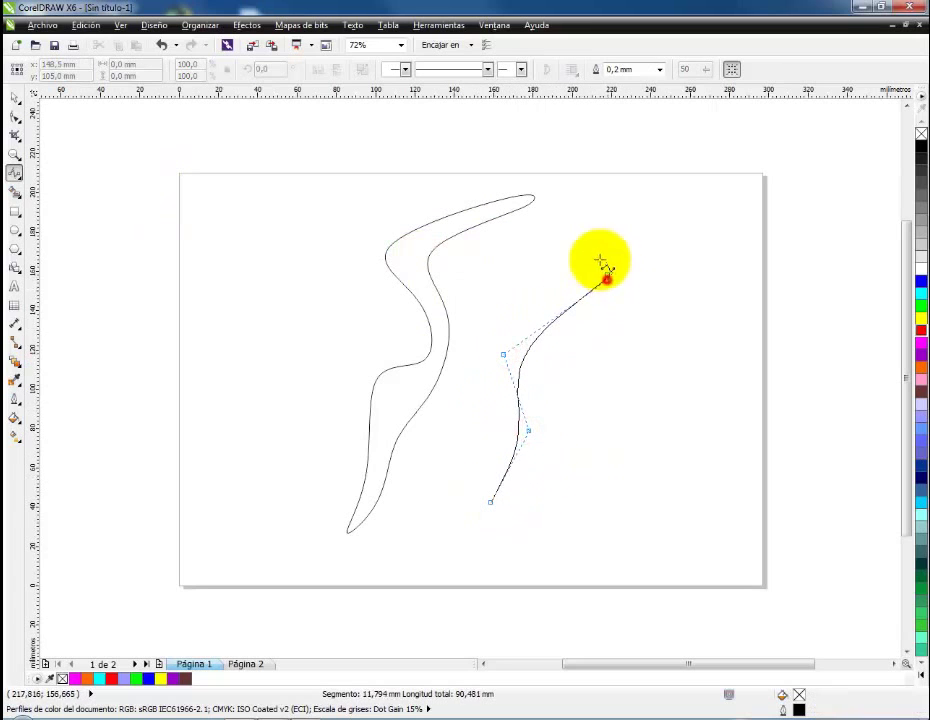
click(649, 189)
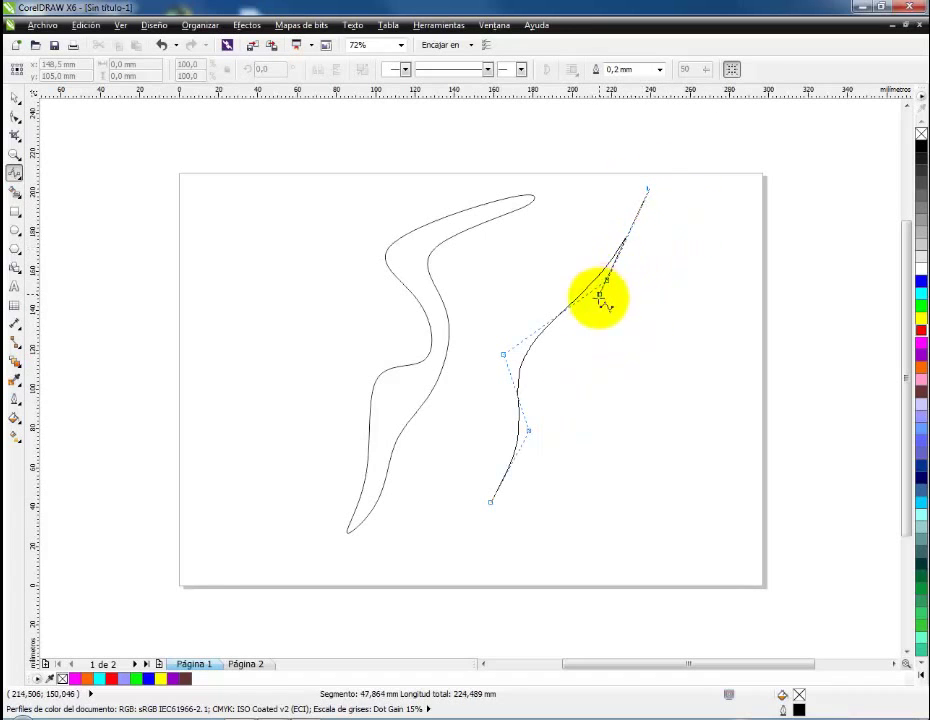
click(619, 300)
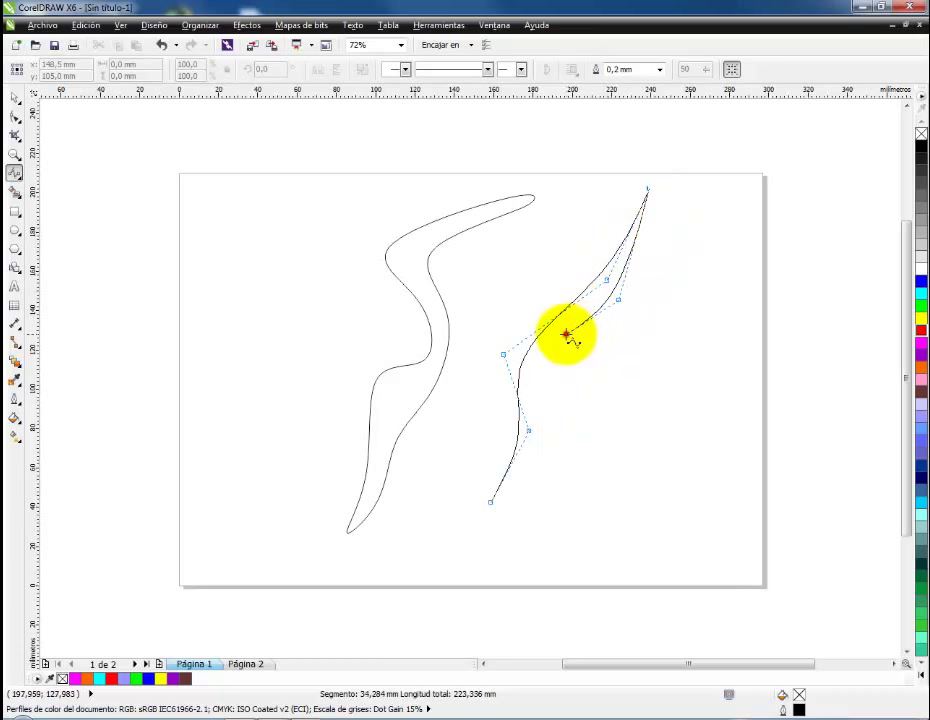
click(548, 374)
click(556, 430)
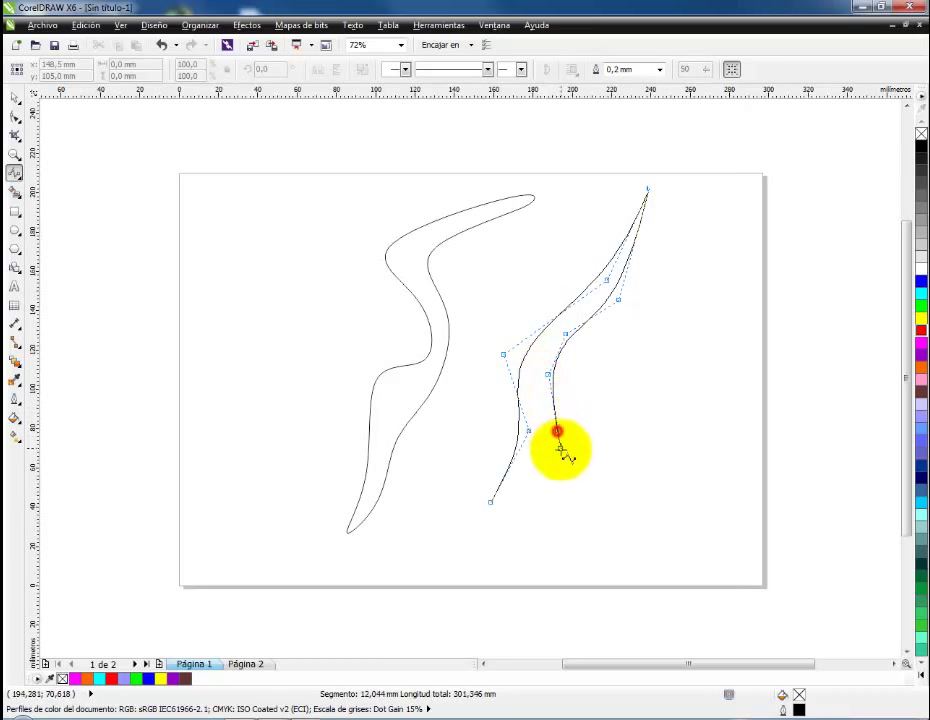
click(538, 484)
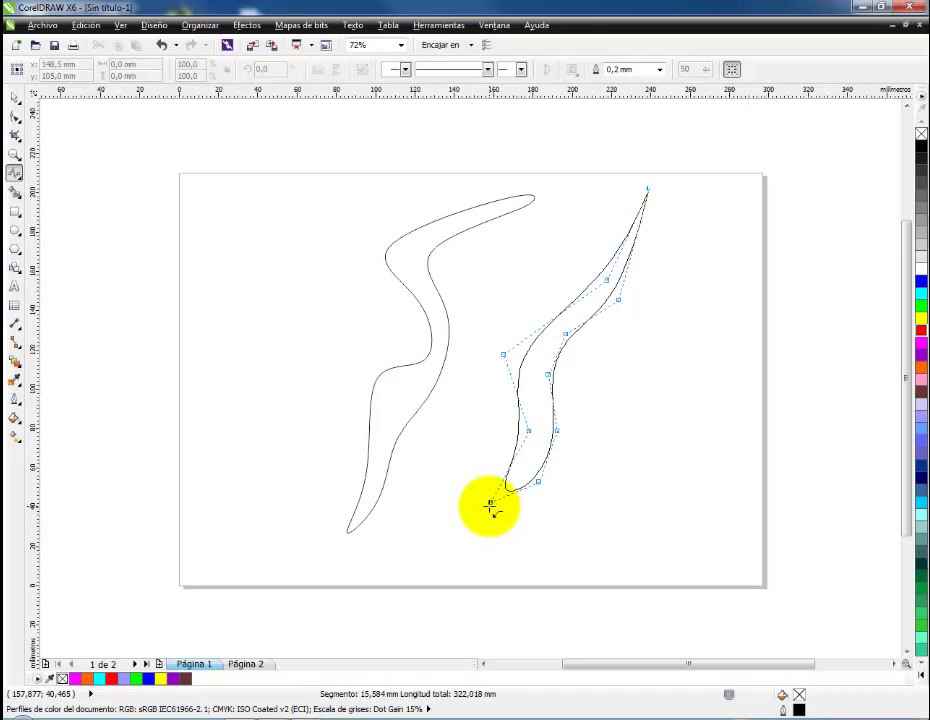
click(488, 503)
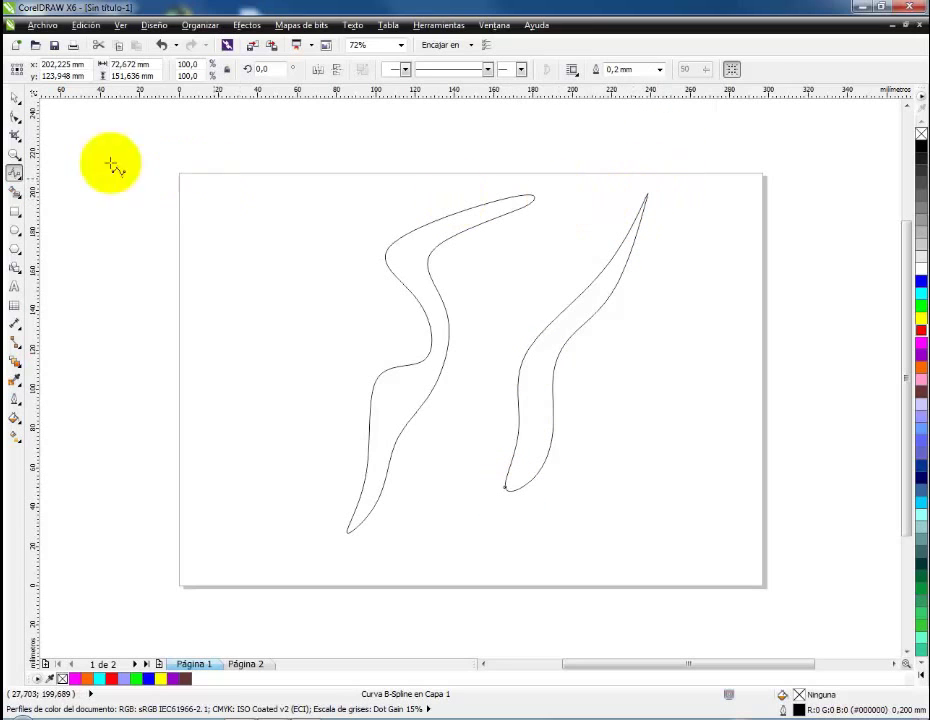
Step: Examine the control points of the second B-Spline shape with the Shape tool, marking a spot on its lower end
click(15, 116)
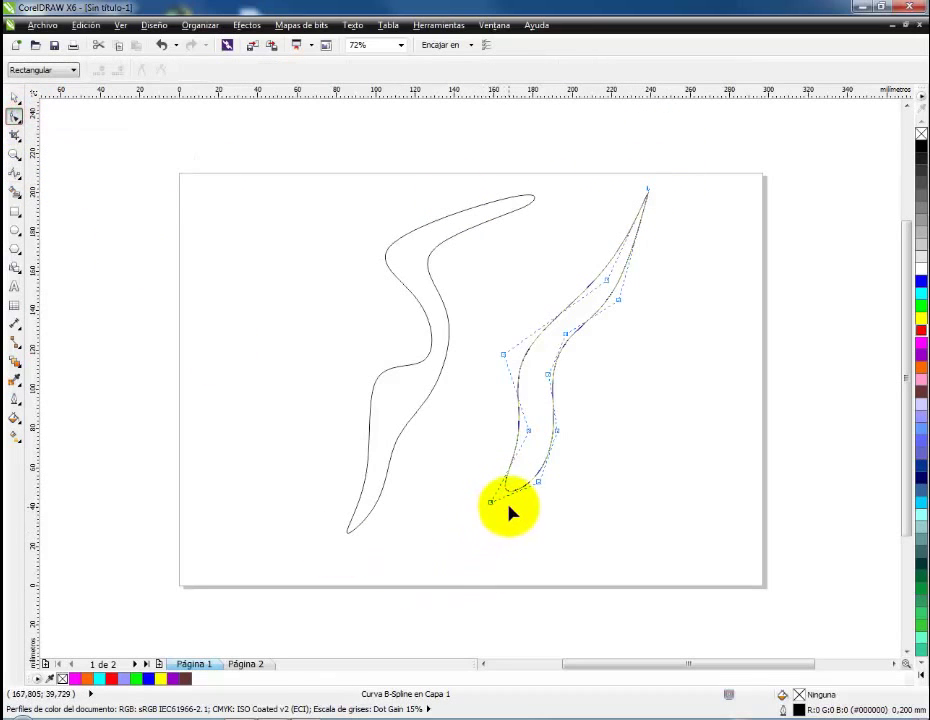
click(508, 495)
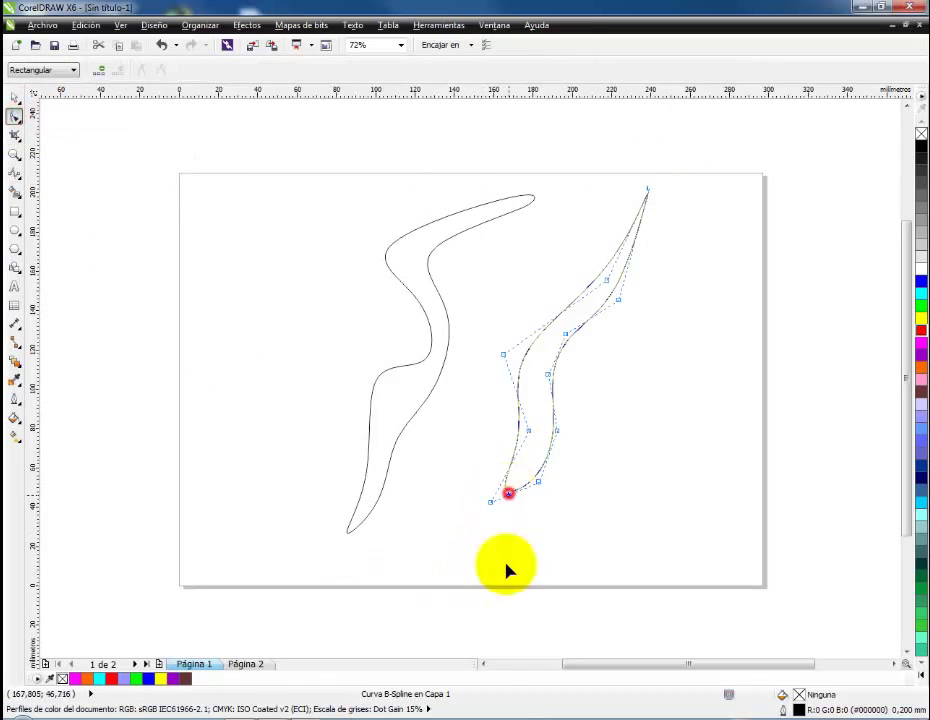
click(18, 96)
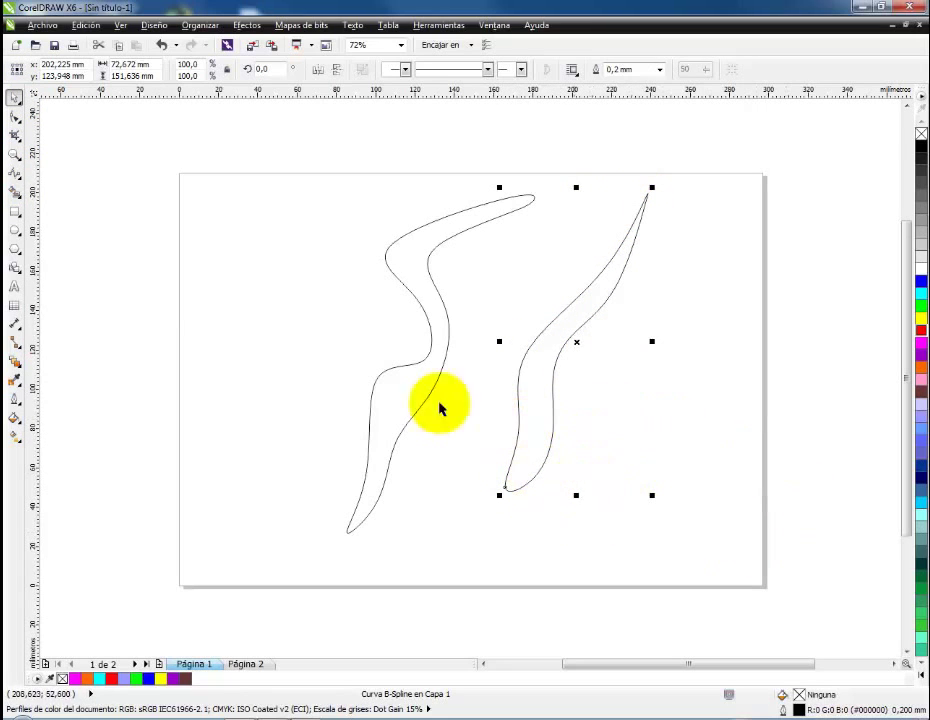
Step: Draw an open Polyline curve about 149 mm wide and 192 mm high around the page's upper left, mixing straight and freehand segments, and end it
click(19, 183)
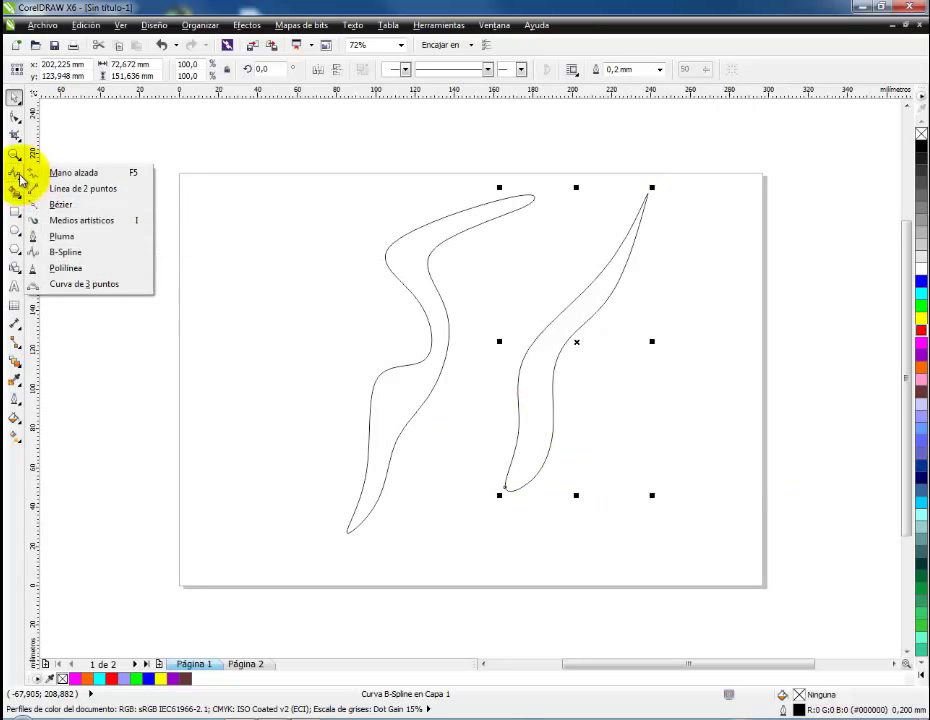
click(106, 268)
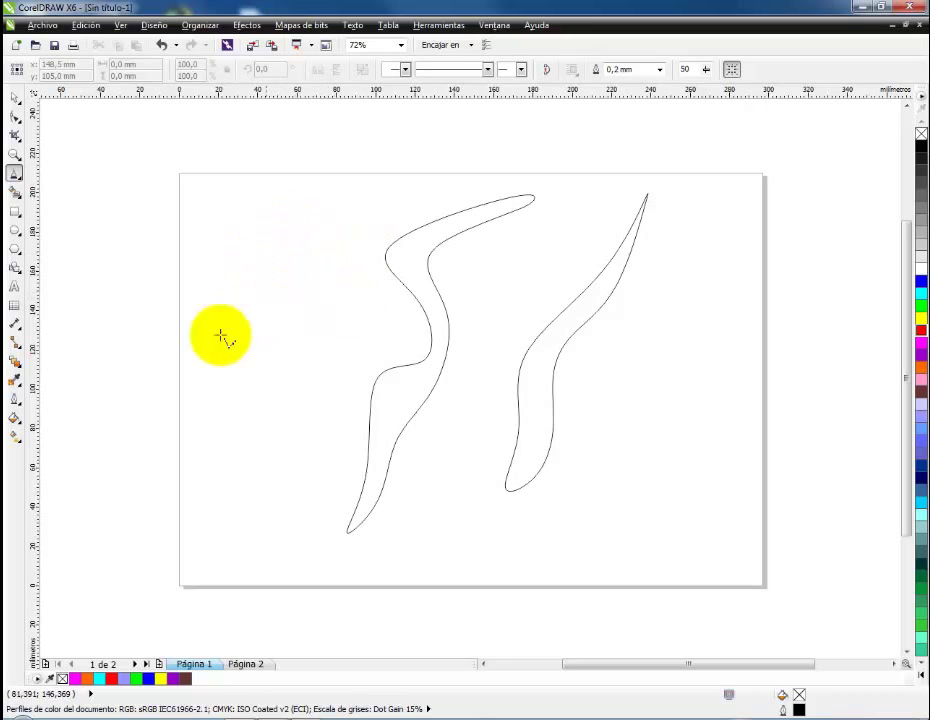
click(301, 217)
click(258, 250)
click(254, 266)
click(280, 298)
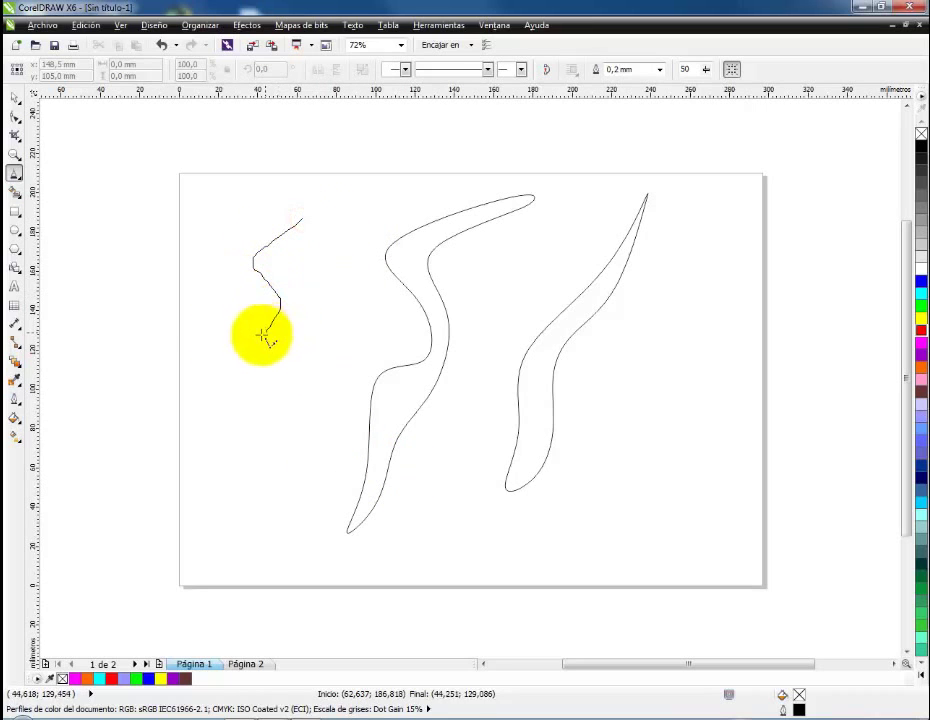
click(265, 334)
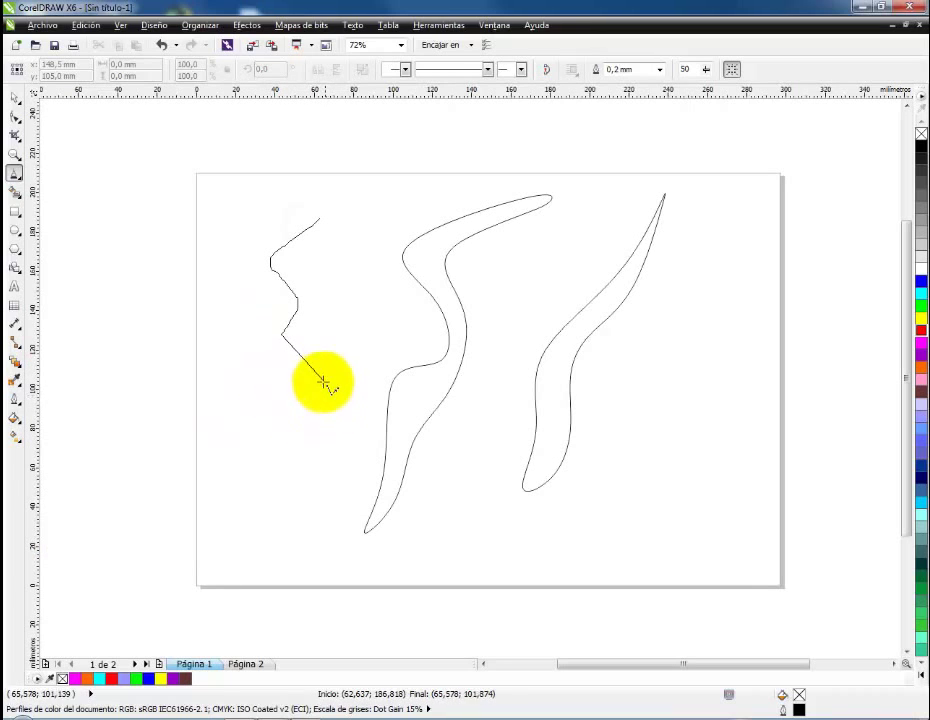
mouse_move(282, 444)
mouse_down()
mouse_move(330, 420)
mouse_move(322, 371)
mouse_move(347, 347)
mouse_move(358, 245)
mouse_move(382, 222)
mouse_move(377, 216)
mouse_move(497, 175)
mouse_move(499, 162)
mouse_move(410, 143)
mouse_move(325, 149)
mouse_move(284, 165)
mouse_move(193, 254)
mouse_move(253, 350)
mouse_move(213, 291)
mouse_move(191, 331)
mouse_move(215, 254)
mouse_move(272, 238)
mouse_up()
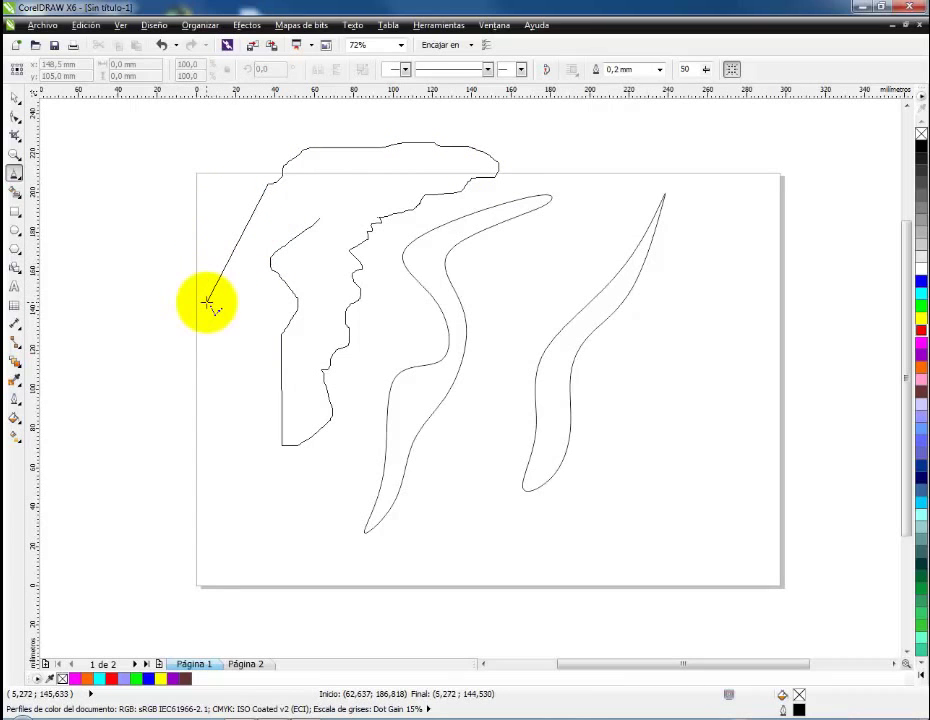
mouse_move(207, 301)
mouse_down()
mouse_move(208, 336)
mouse_move(234, 380)
mouse_up()
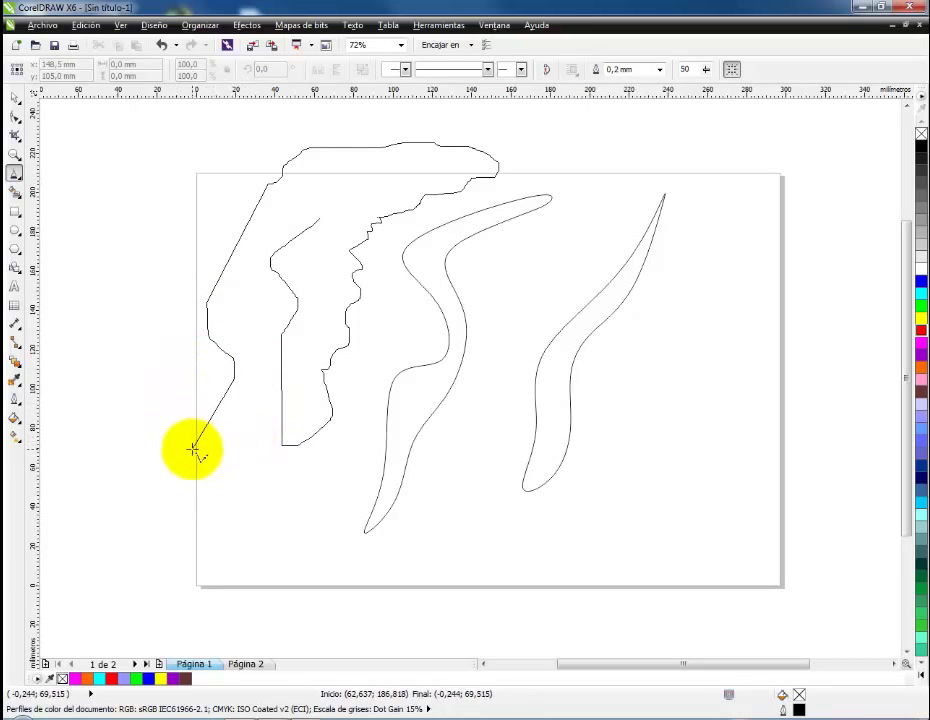
click(207, 531)
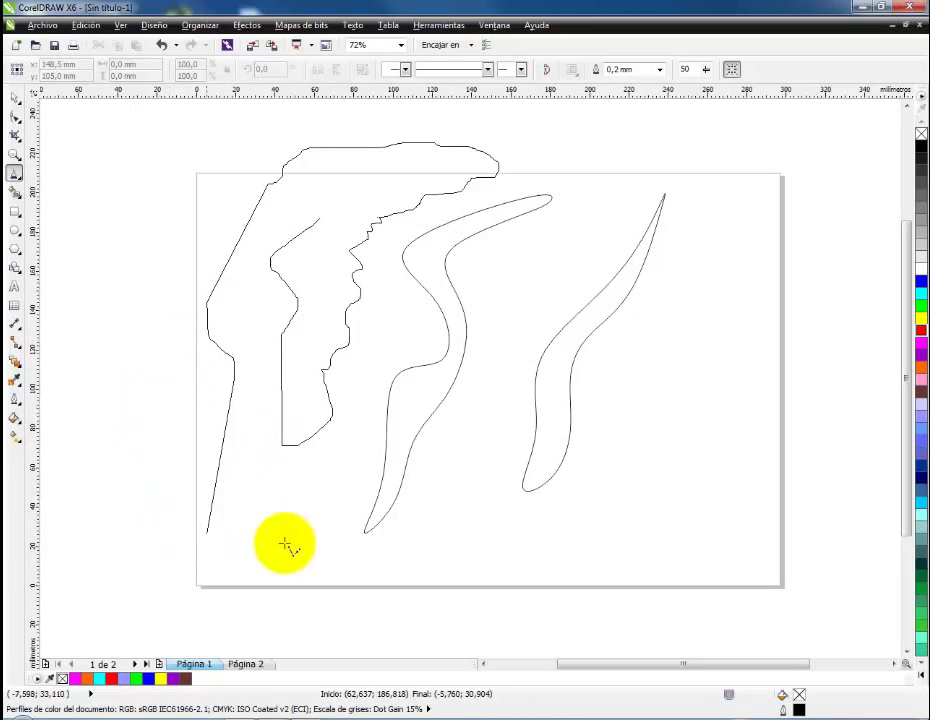
double_click(222, 519)
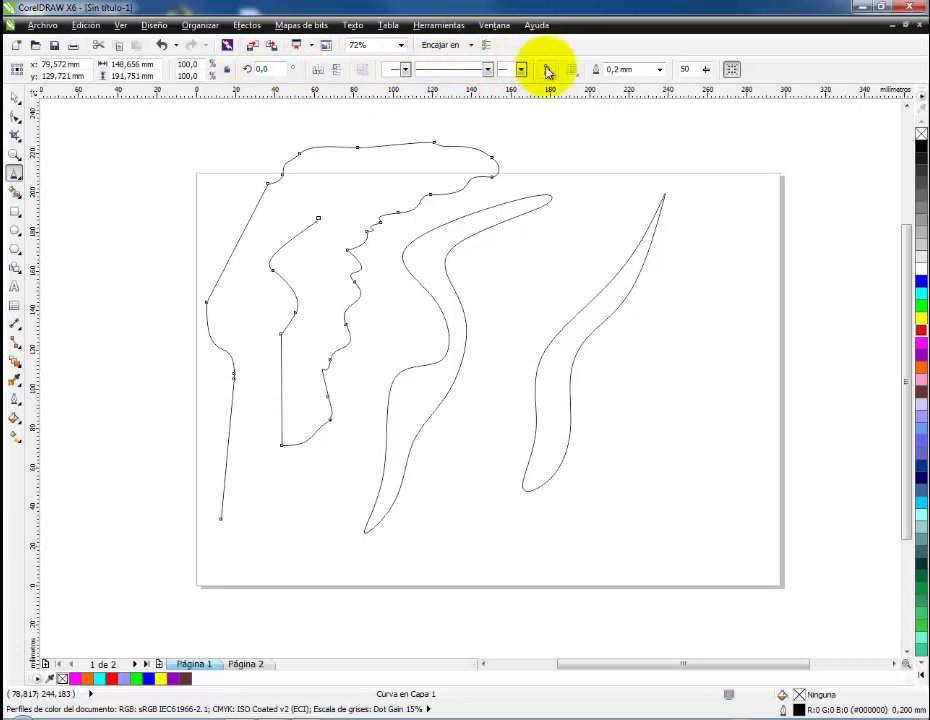
Step: Apply a dotted line style to the polyline's outline
click(487, 69)
click(453, 197)
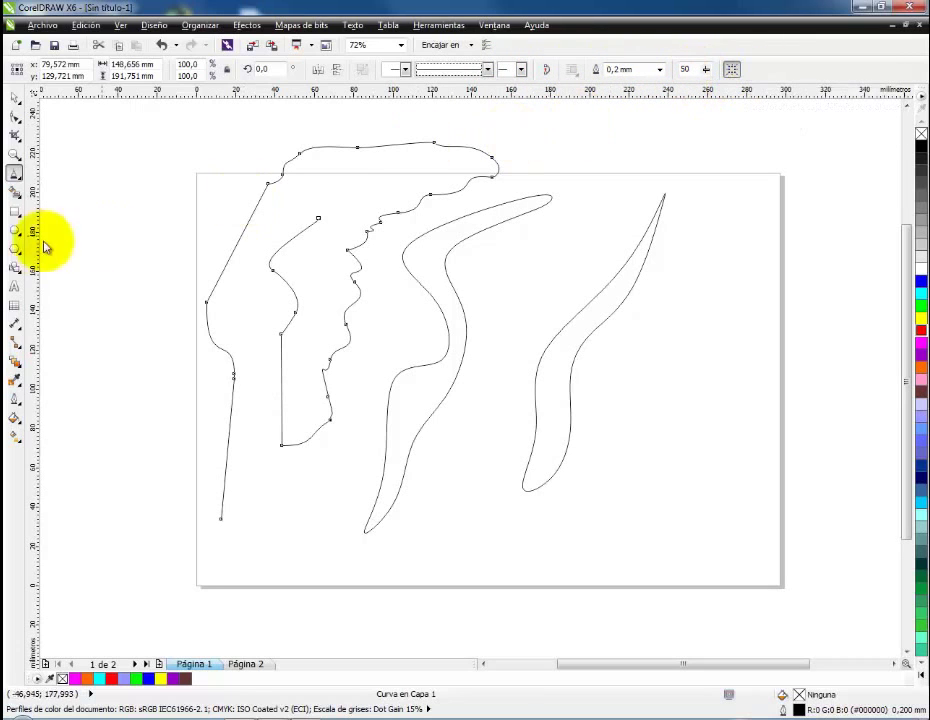
Step: Clear the page by deleting all the existing curves at once
click(20, 182)
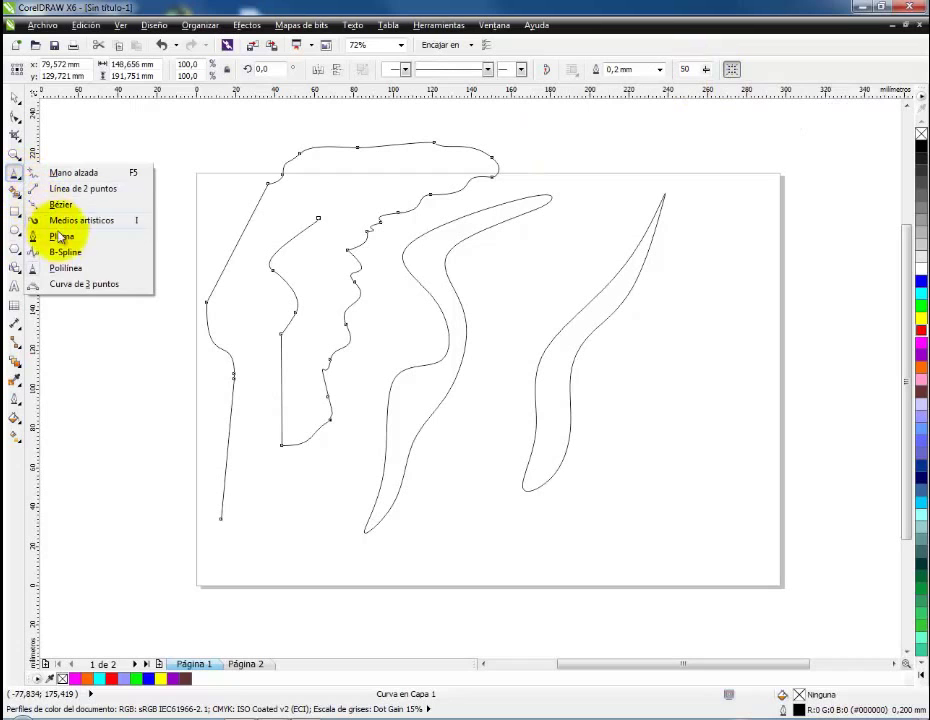
click(88, 285)
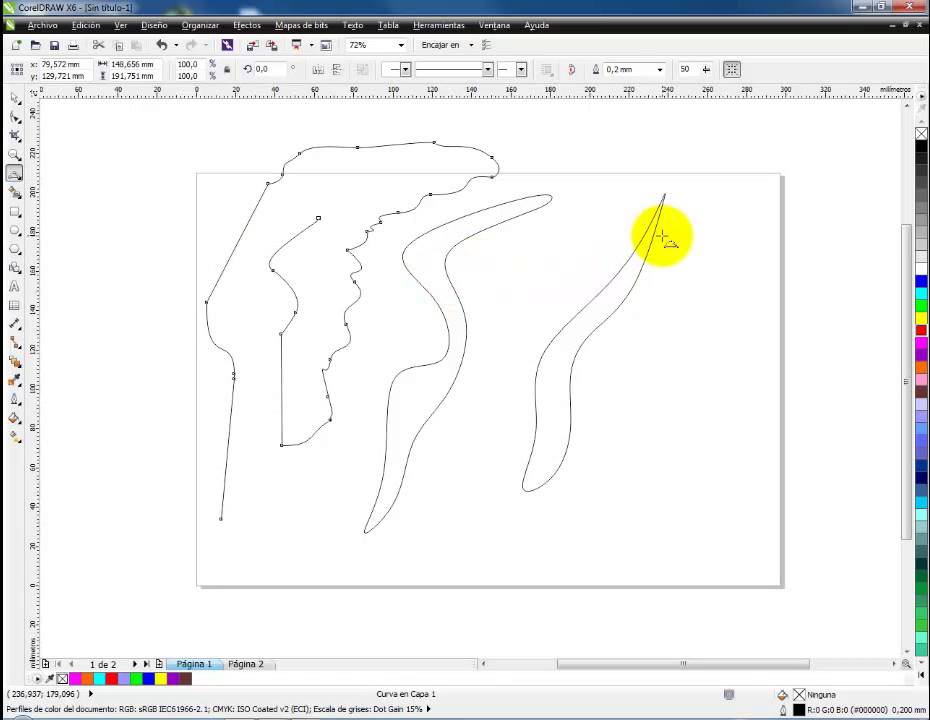
double_click(16, 98)
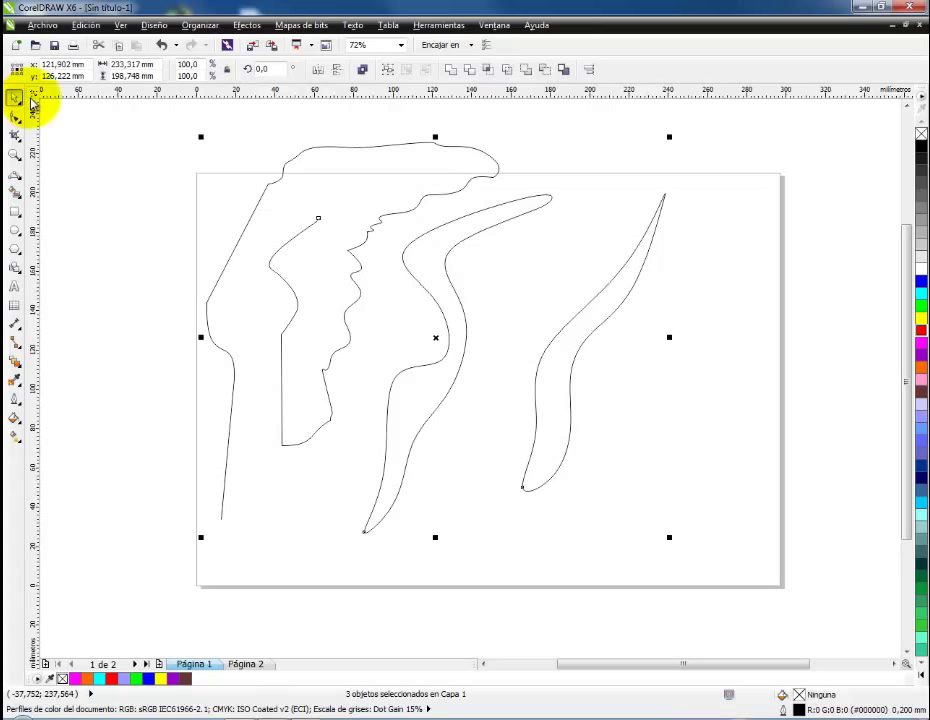
key(Delete)
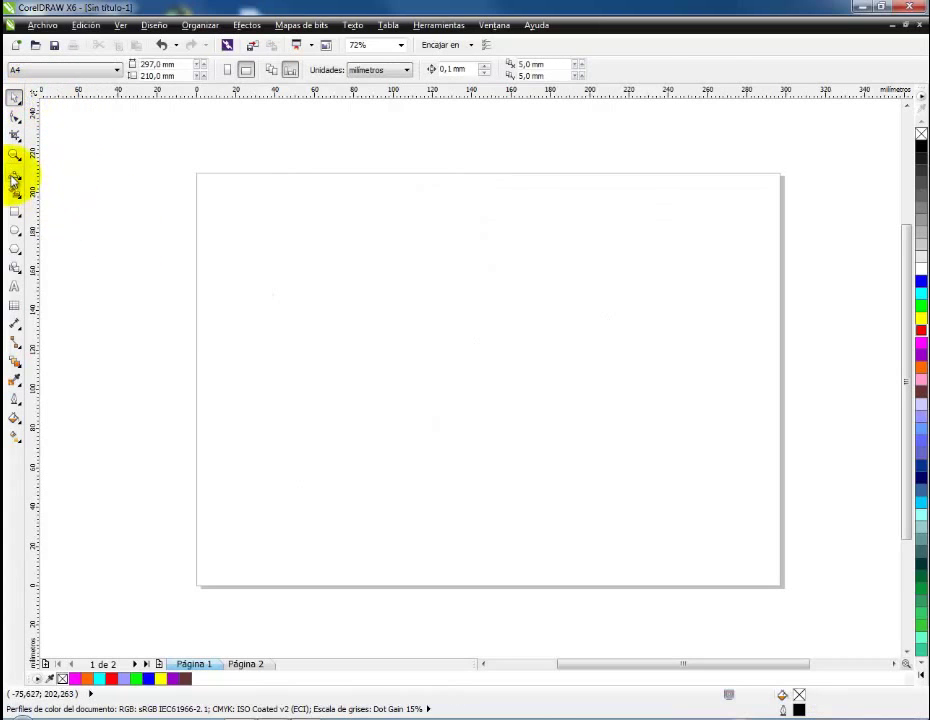
Step: Draw a U-shaped 3-Point Curve about 99 mm wide and 95 mm high in the page's upper left half
click(14, 177)
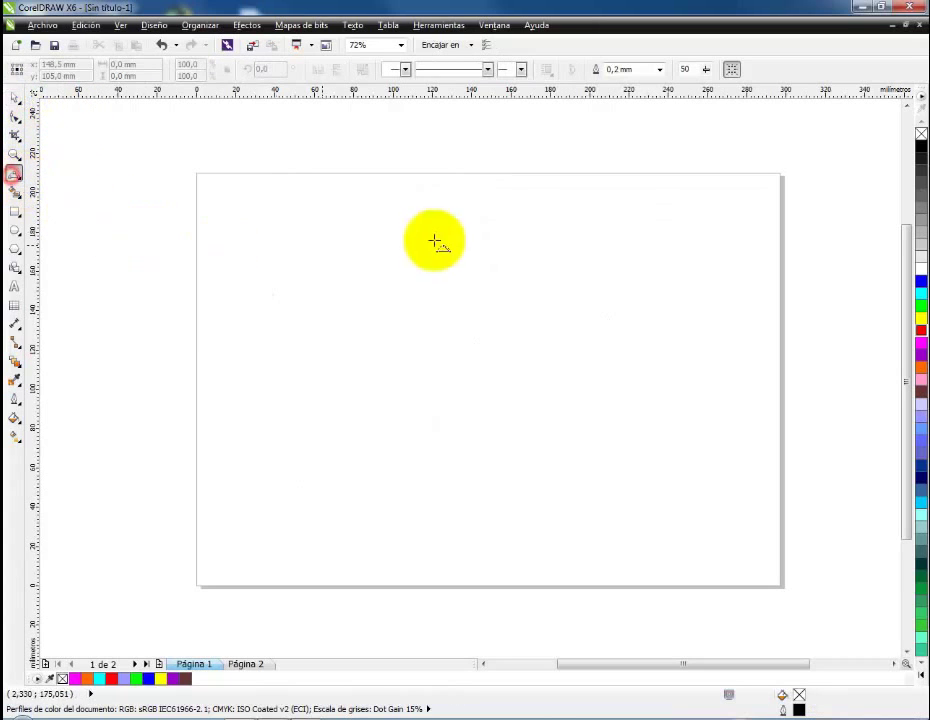
click(319, 240)
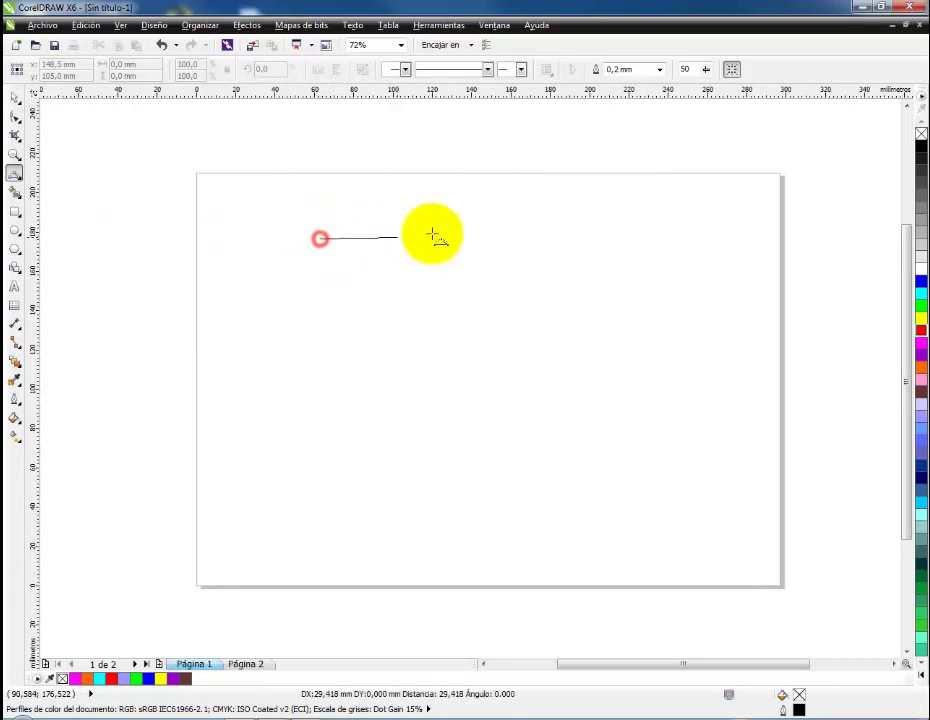
click(513, 236)
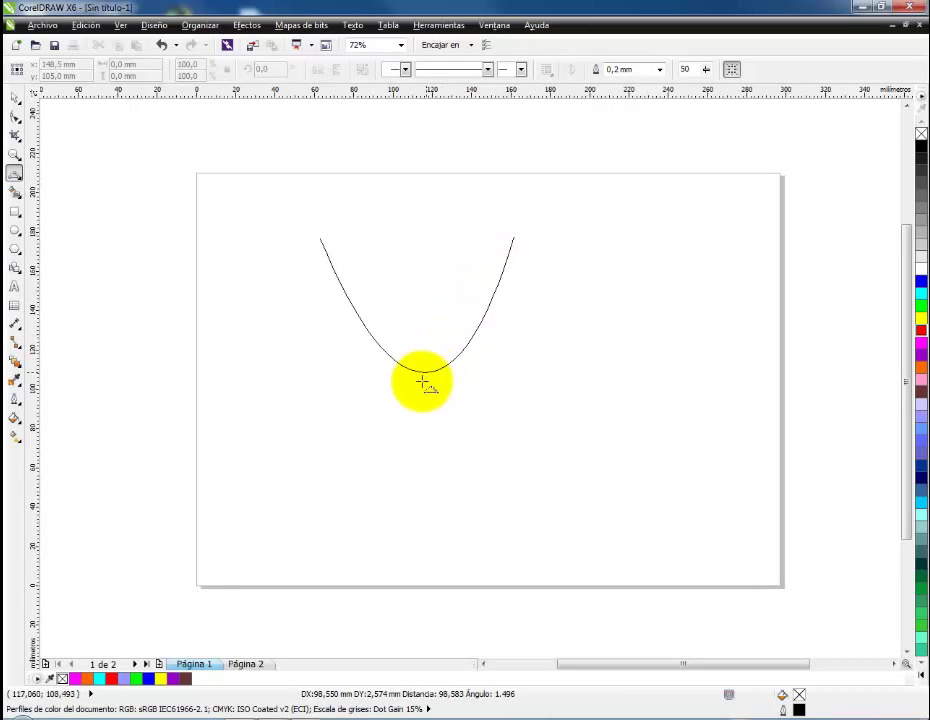
click(424, 426)
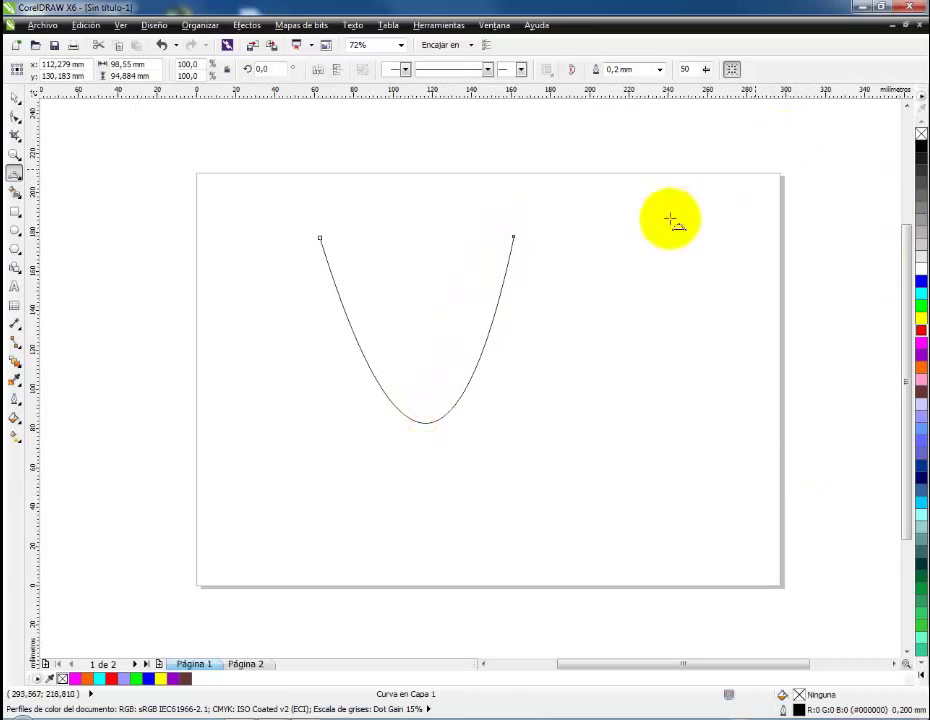
Step: Draw two more 3-Point Curves: a sideways one about 82 by 23 mm across the page's upper edge and a narrow U about 37 by 84 mm below
drag(646, 181, 618, 397)
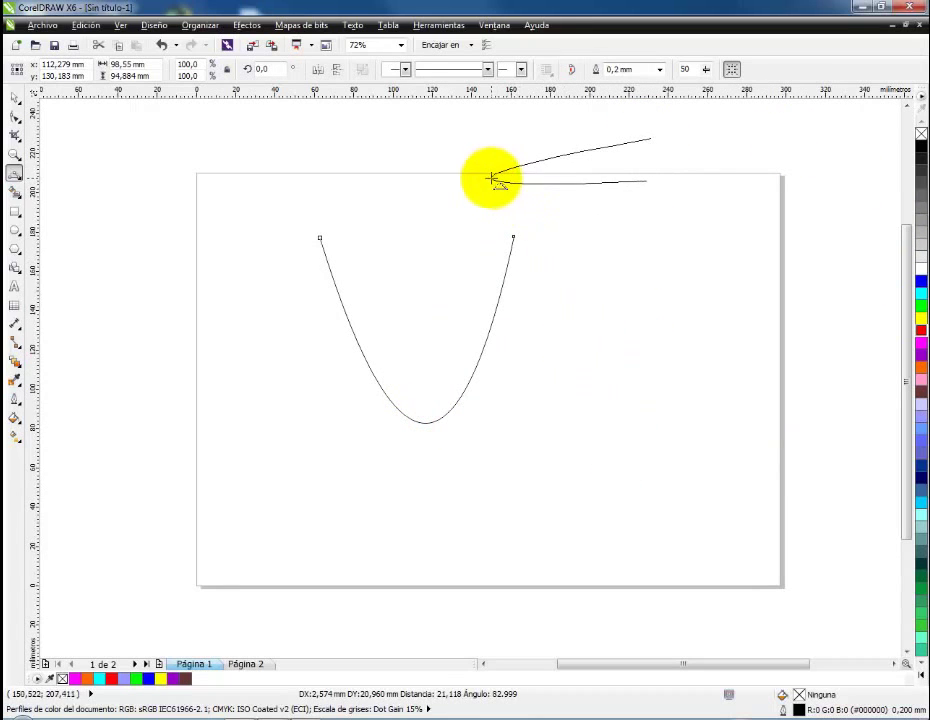
click(490, 177)
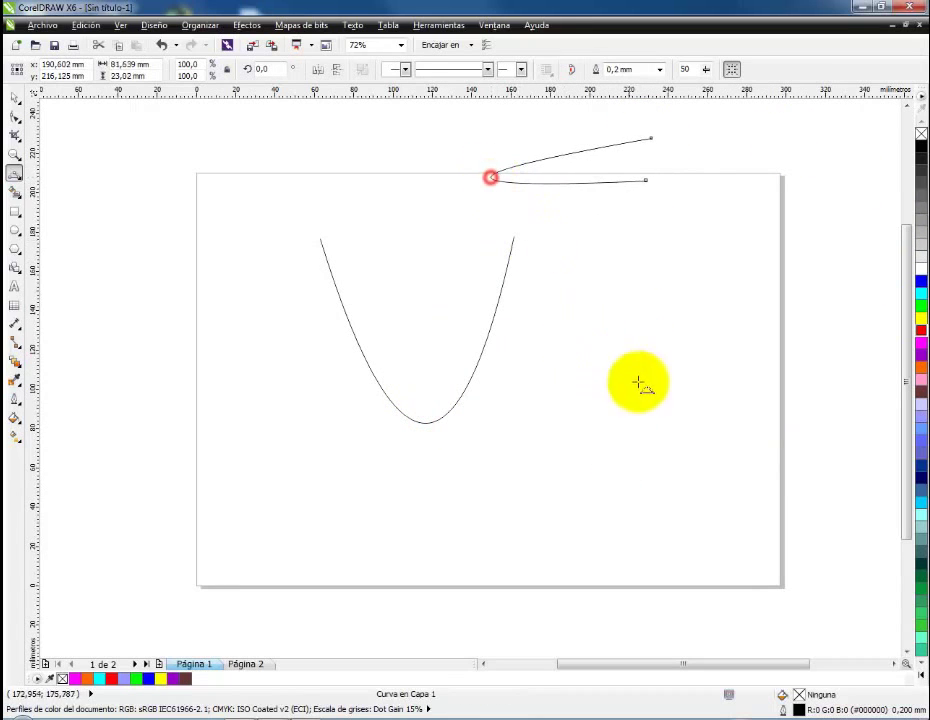
click(545, 389)
mouse_move(527, 392)
mouse_down()
mouse_move(677, 391)
mouse_move(608, 388)
mouse_move(654, 388)
mouse_move(533, 241)
mouse_move(431, 228)
mouse_move(332, 239)
mouse_move(544, 259)
mouse_move(716, 392)
mouse_move(600, 390)
mouse_up()
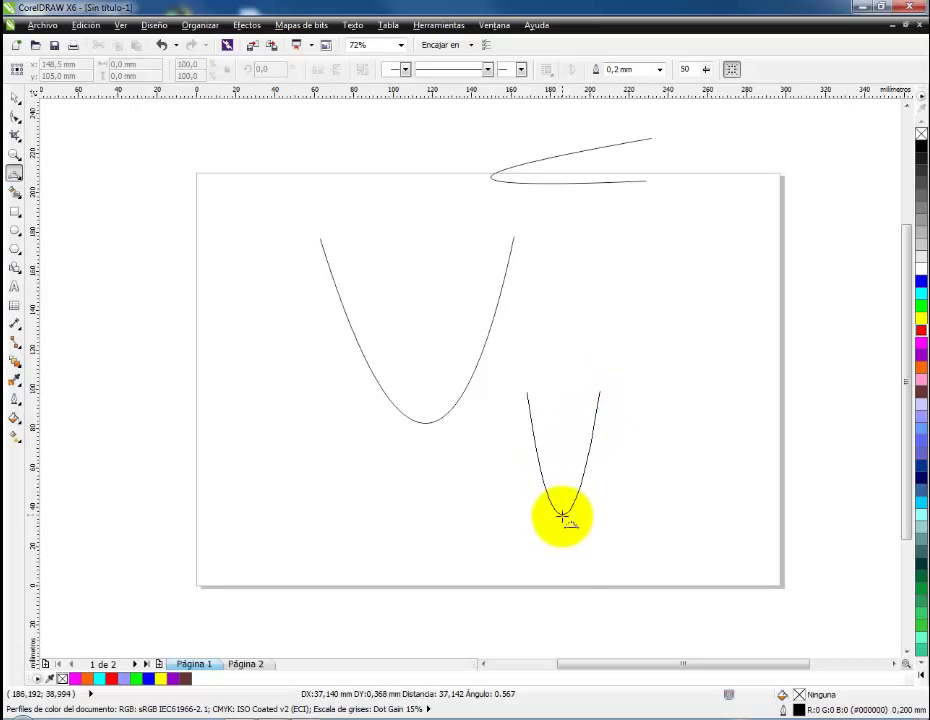
click(568, 560)
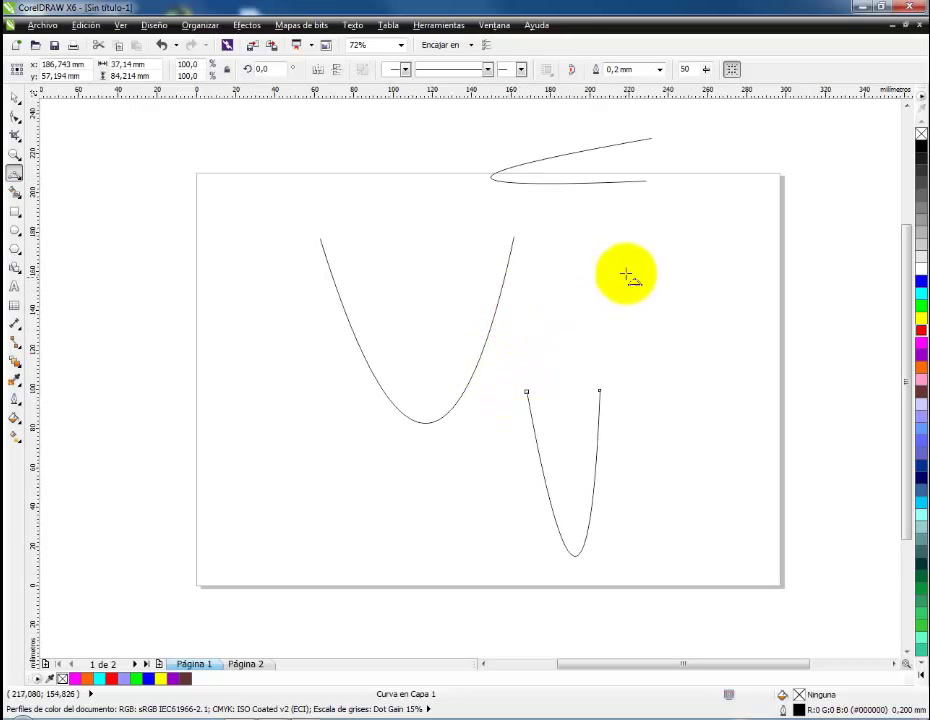
Step: Draw another U-shaped 3-Point Curve, about 56 mm wide and 103 mm high, overlapping the narrow U on the page's right half
click(561, 257)
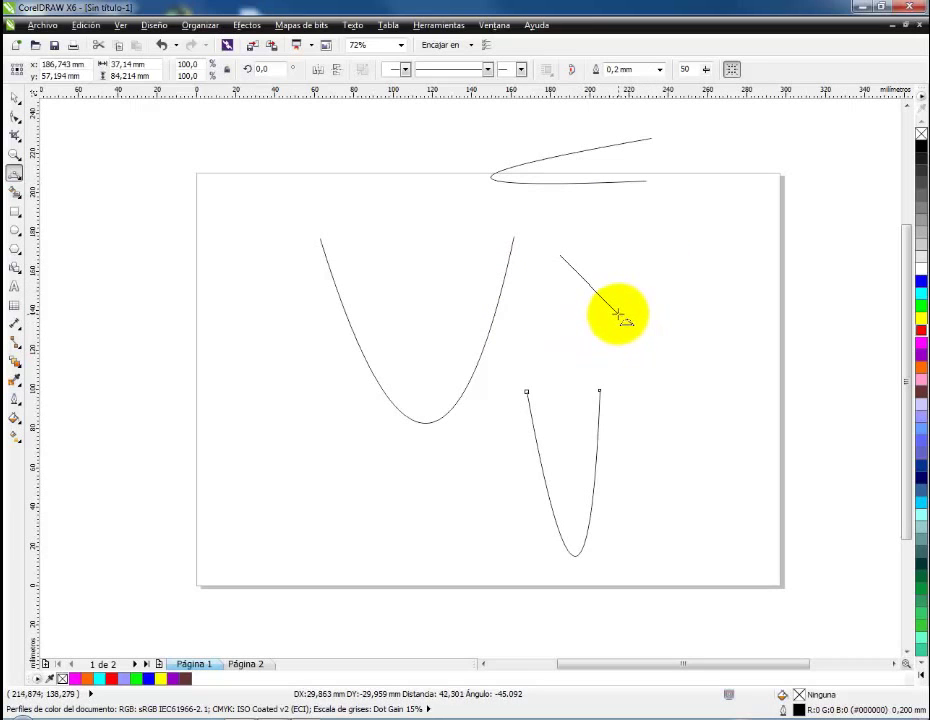
click(670, 249)
click(619, 450)
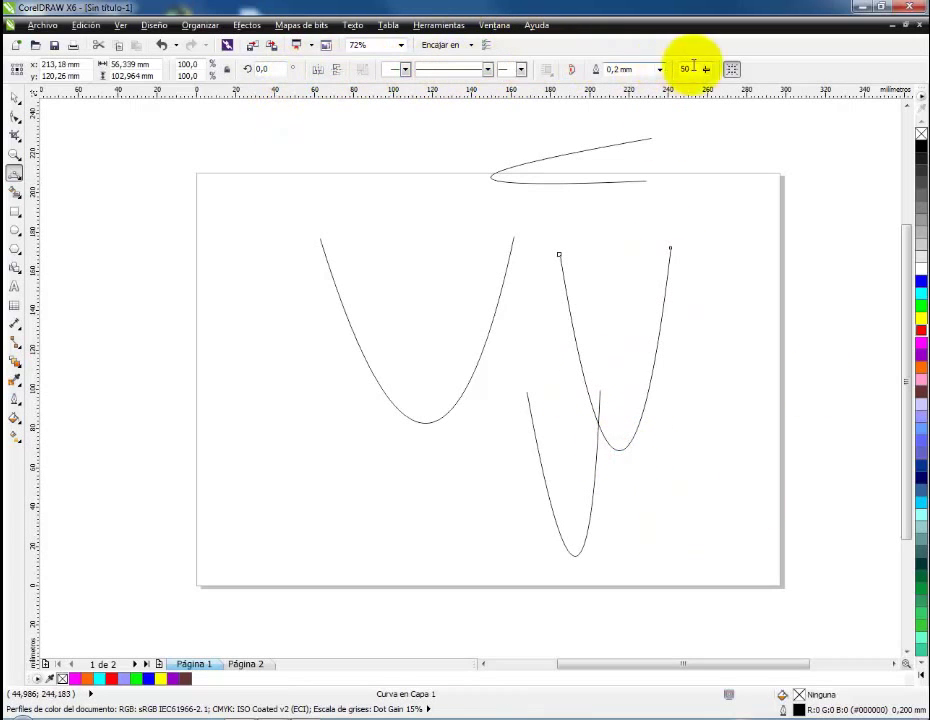
Step: Give the newest curve a 5.0 mm outline, colouring it blue first and finally red
right_click(921, 282)
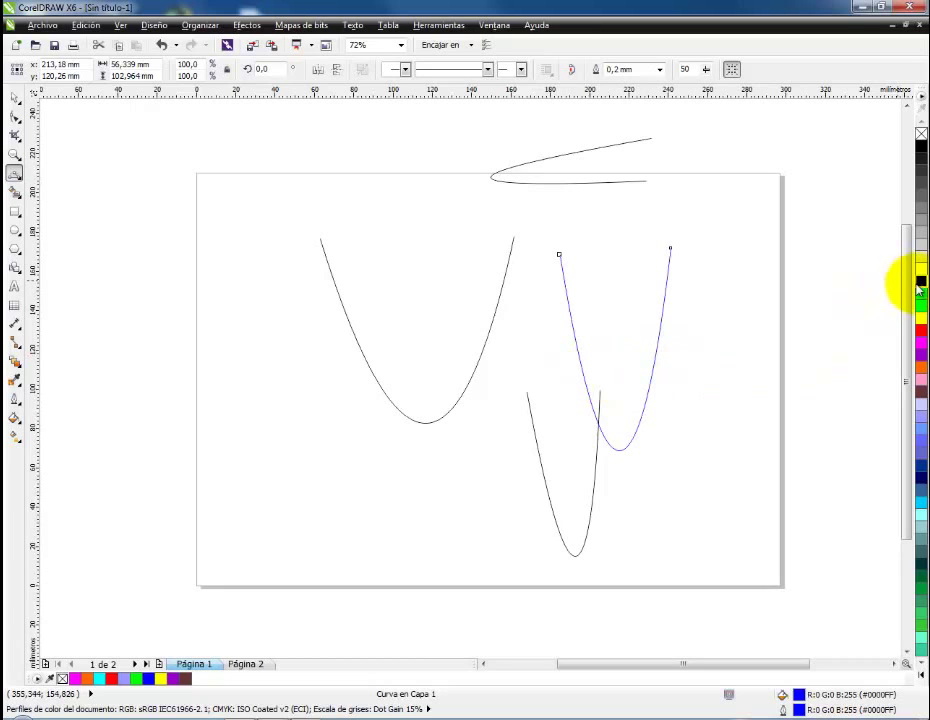
click(660, 69)
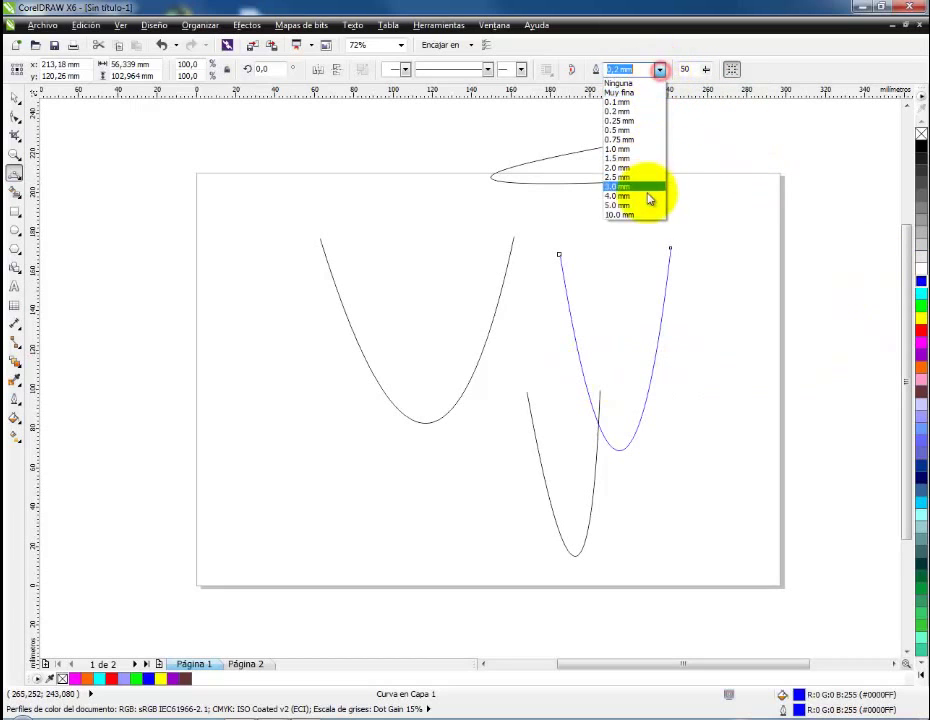
click(643, 204)
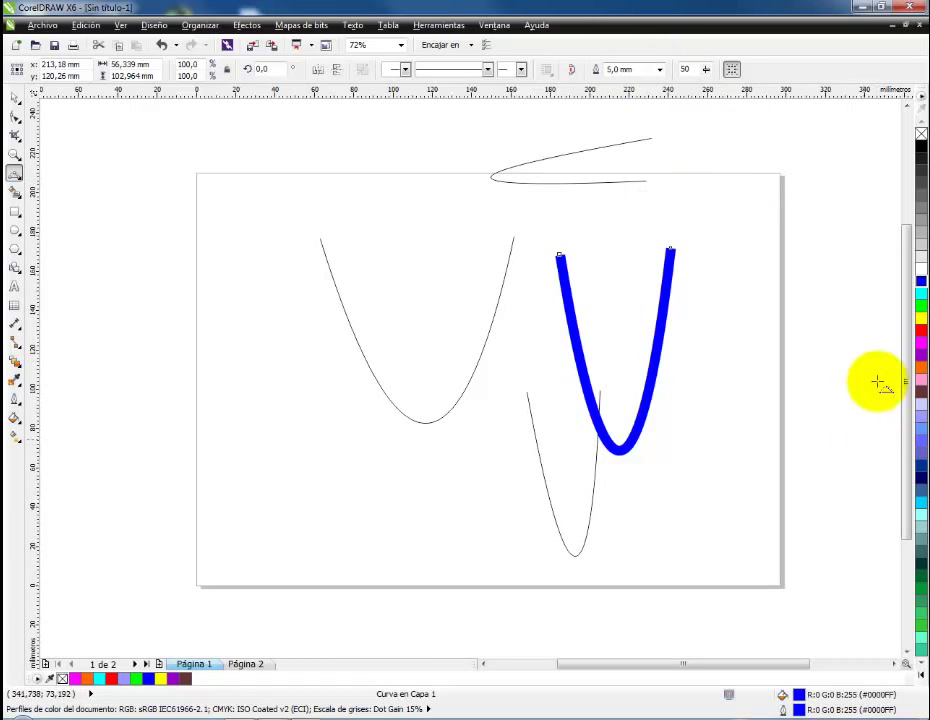
right_click(922, 332)
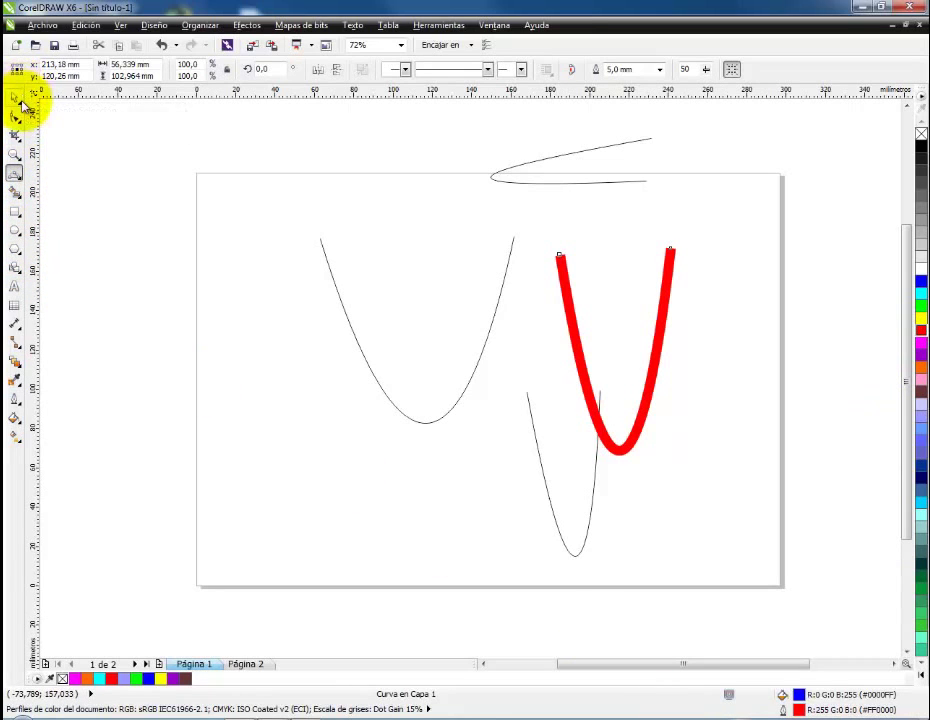
Step: Paint an Artistic Media stroke about 96 mm wide and 109 mm high, descending from beyond the page's left edge to the large U curve
click(16, 175)
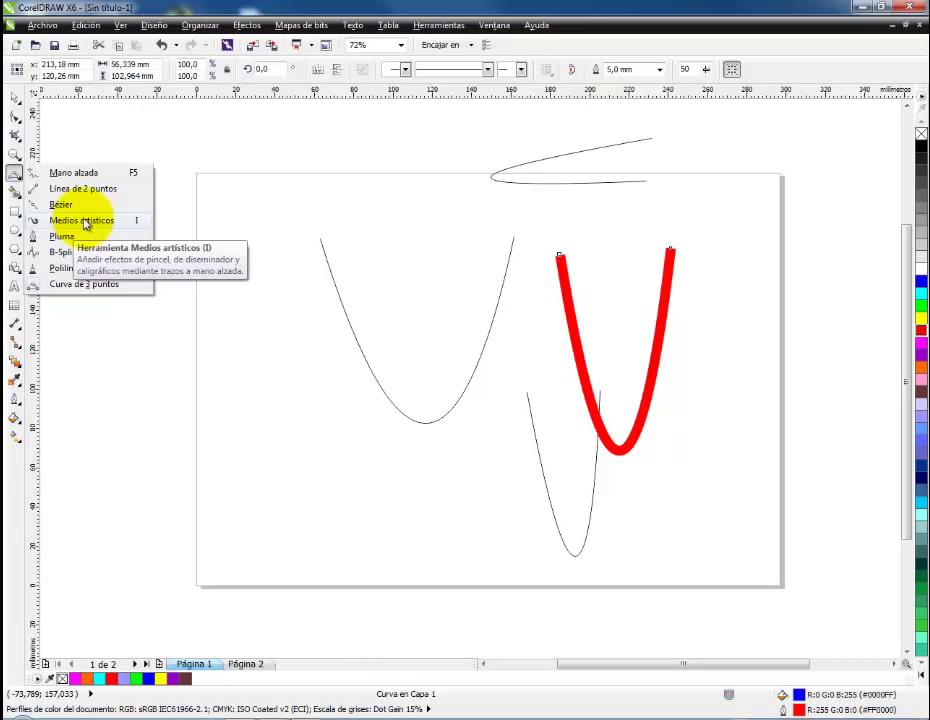
click(93, 222)
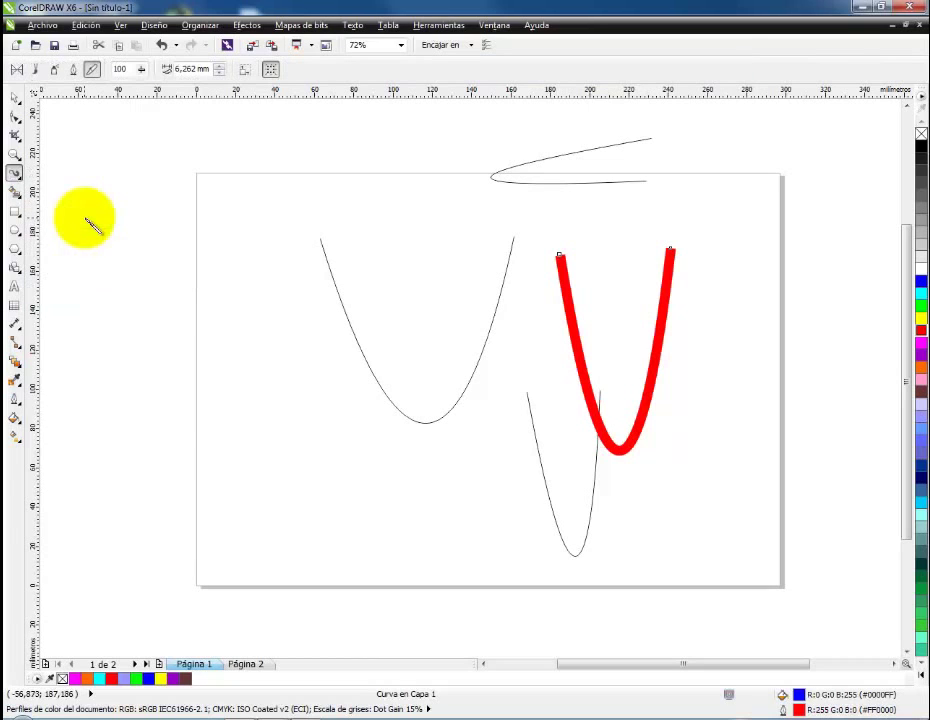
drag(177, 231, 352, 428)
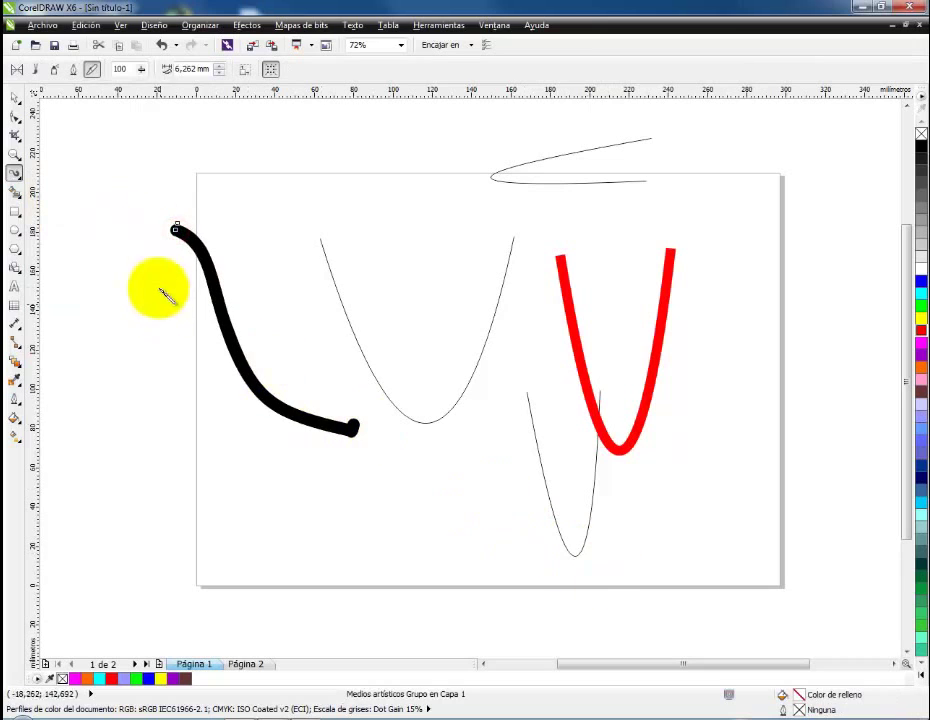
click(16, 177)
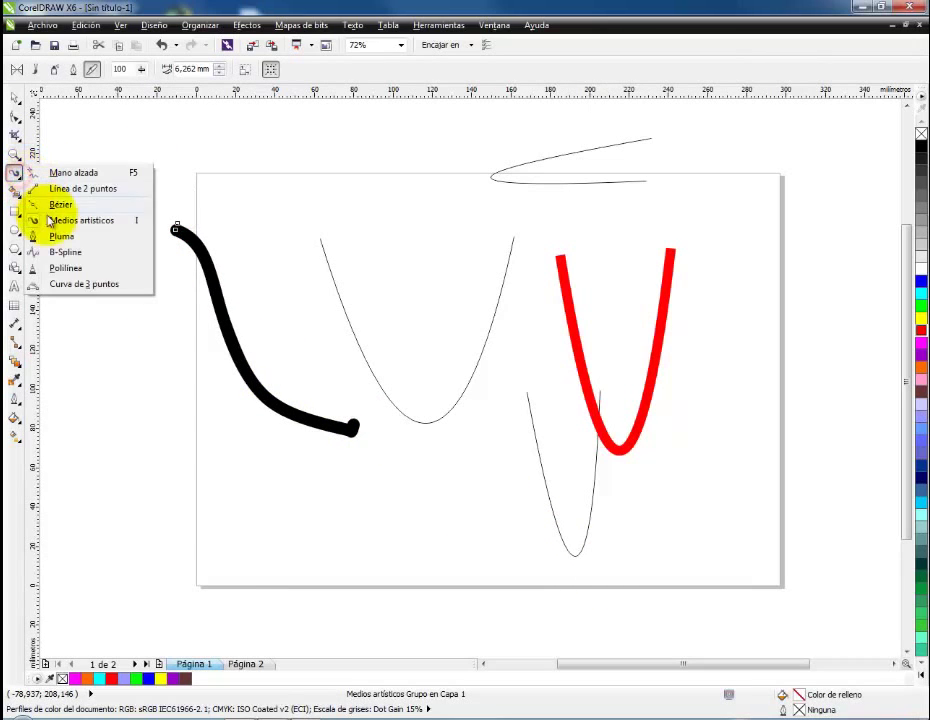
click(97, 262)
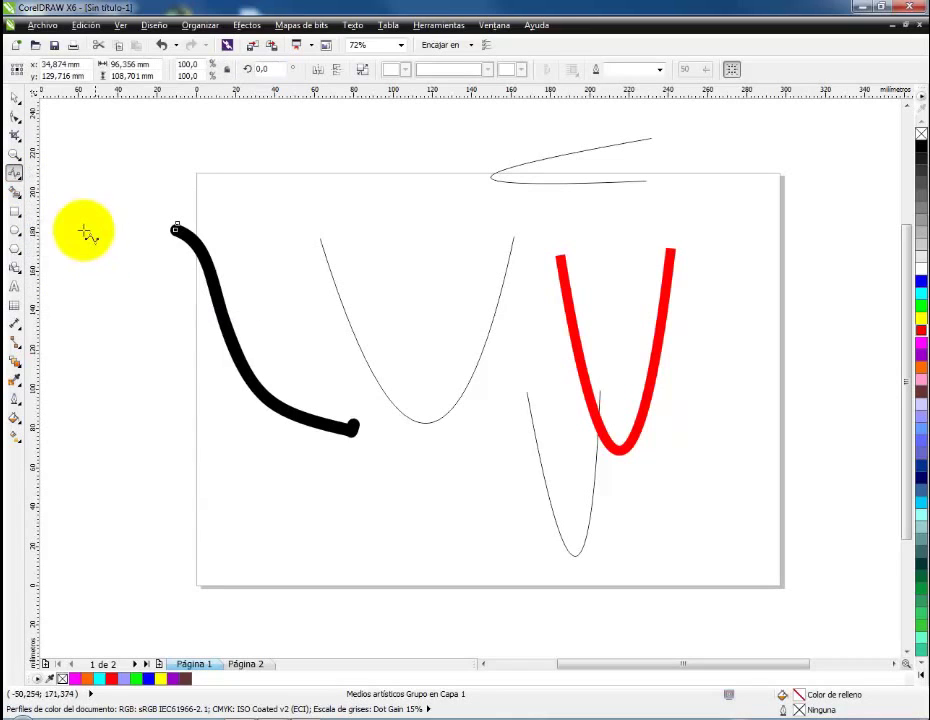
click(22, 182)
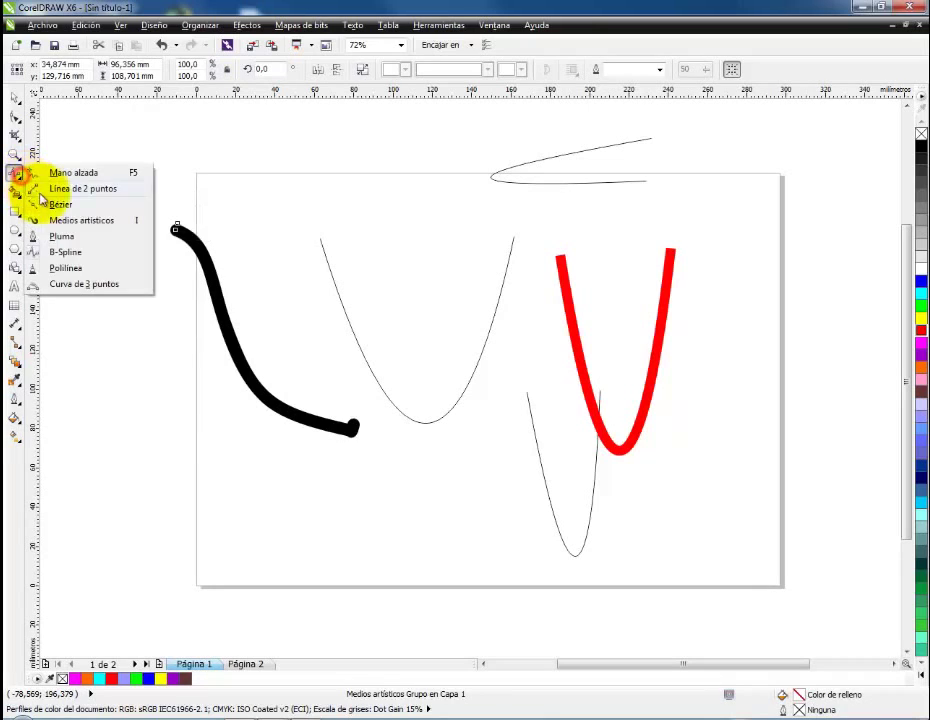
click(86, 284)
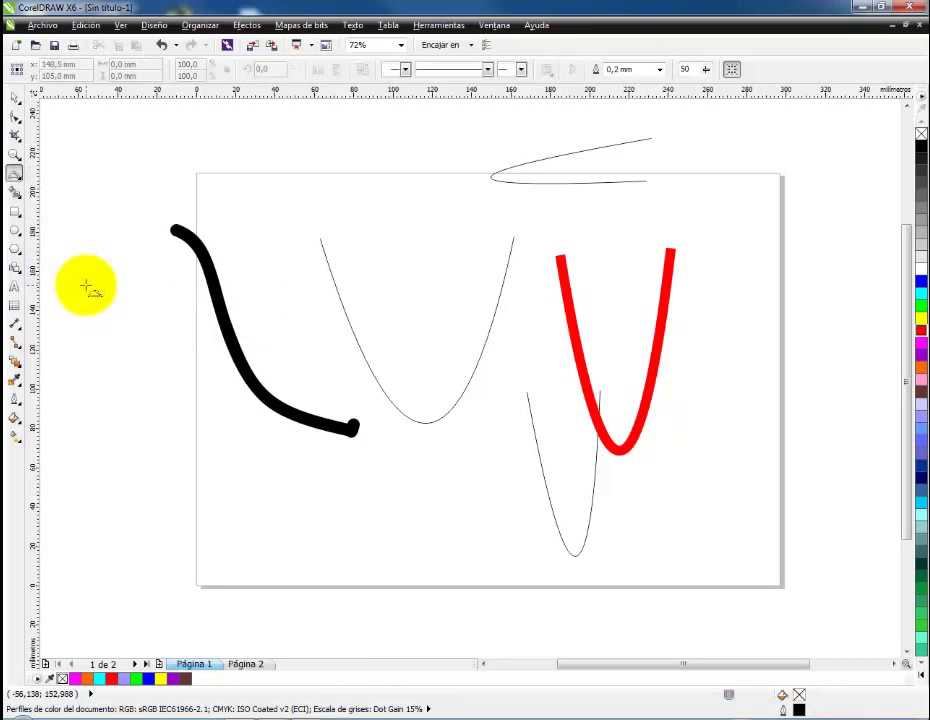
click(20, 181)
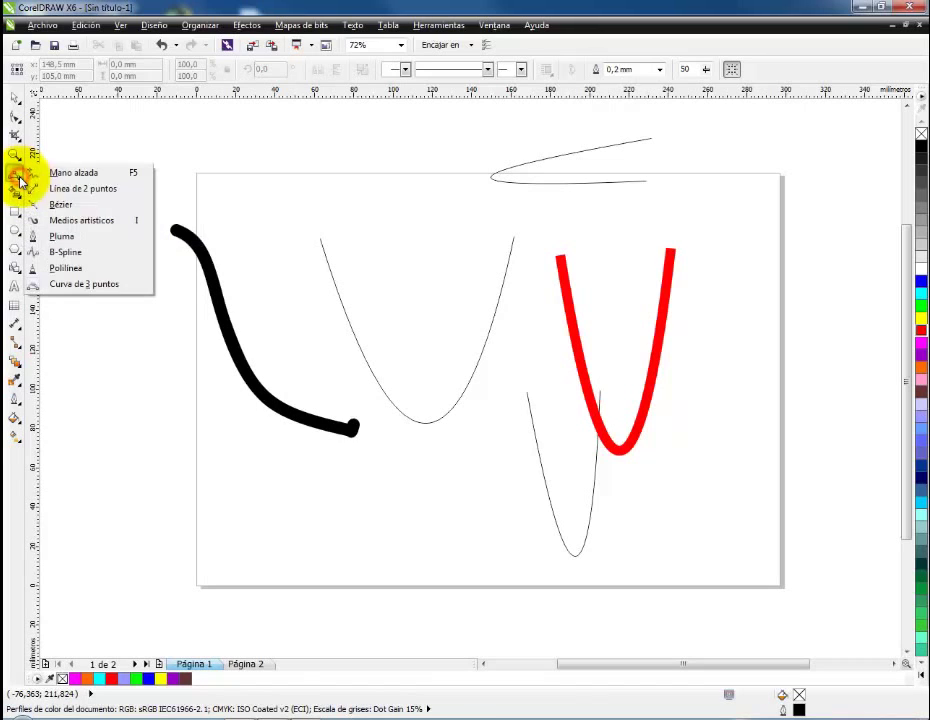
click(72, 237)
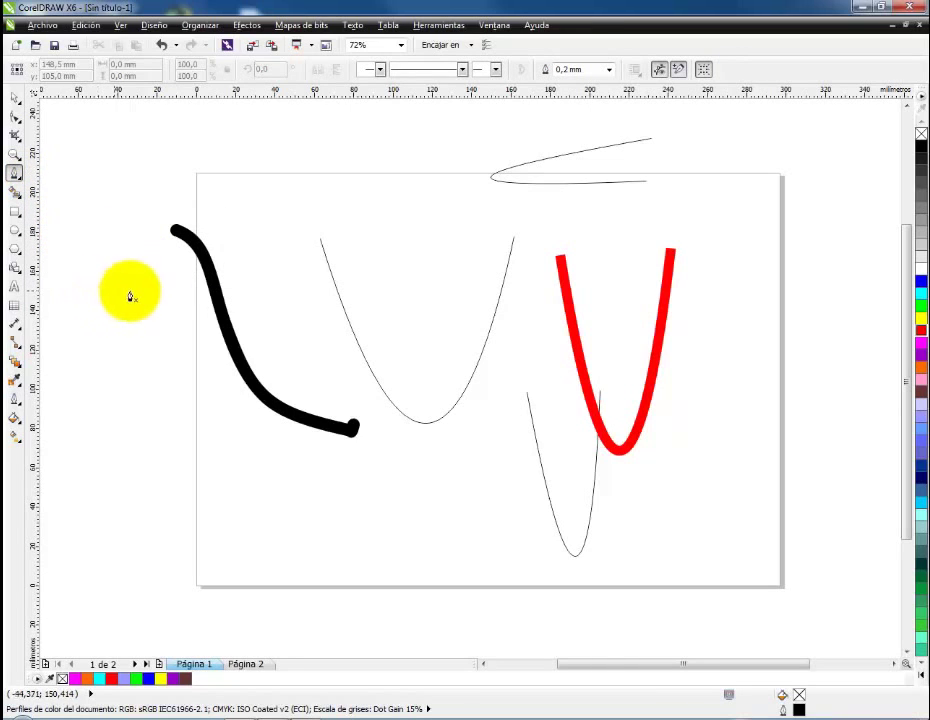